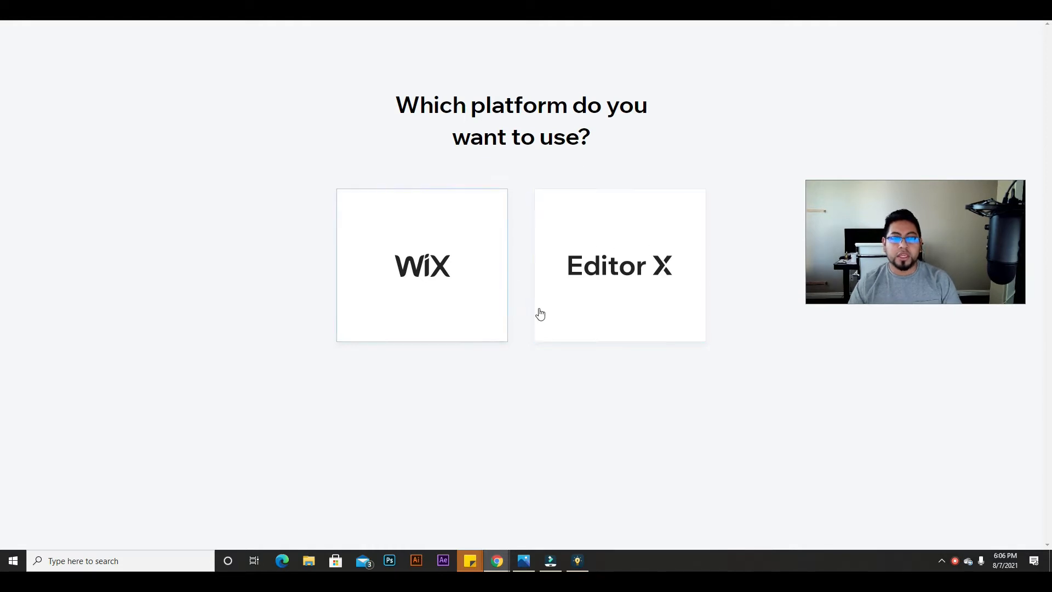
- Create a new Wix website of kind Other in the Editor, using the blank Start from Scratch template
click(419, 267)
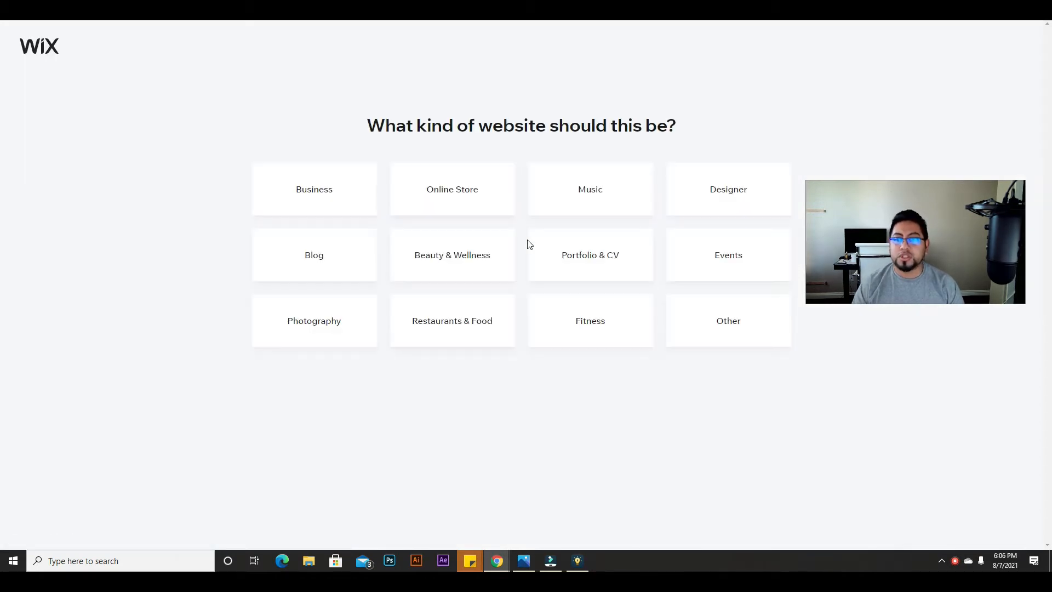
click(740, 327)
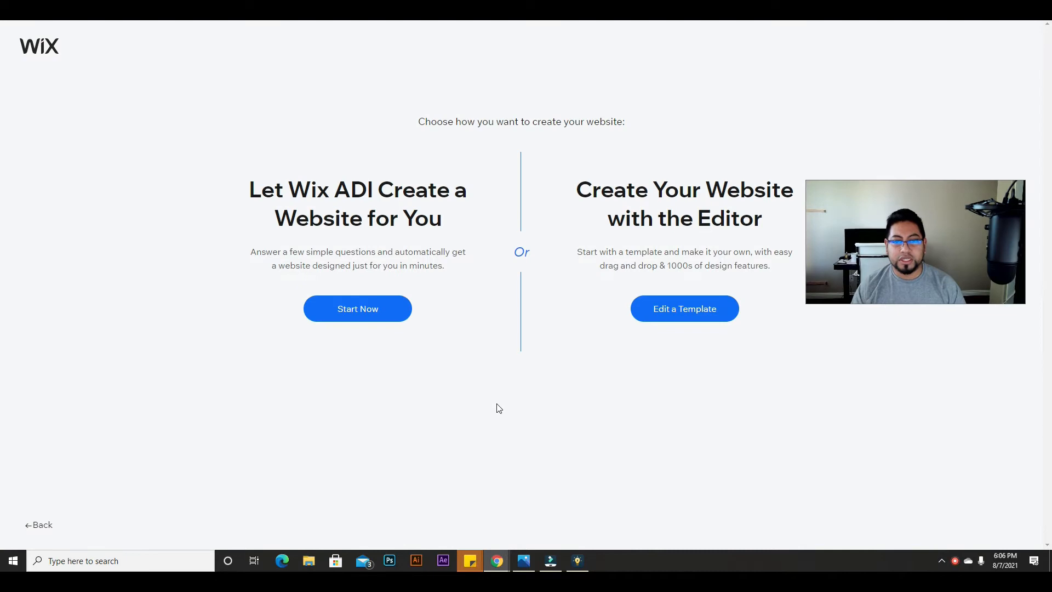
click(696, 325)
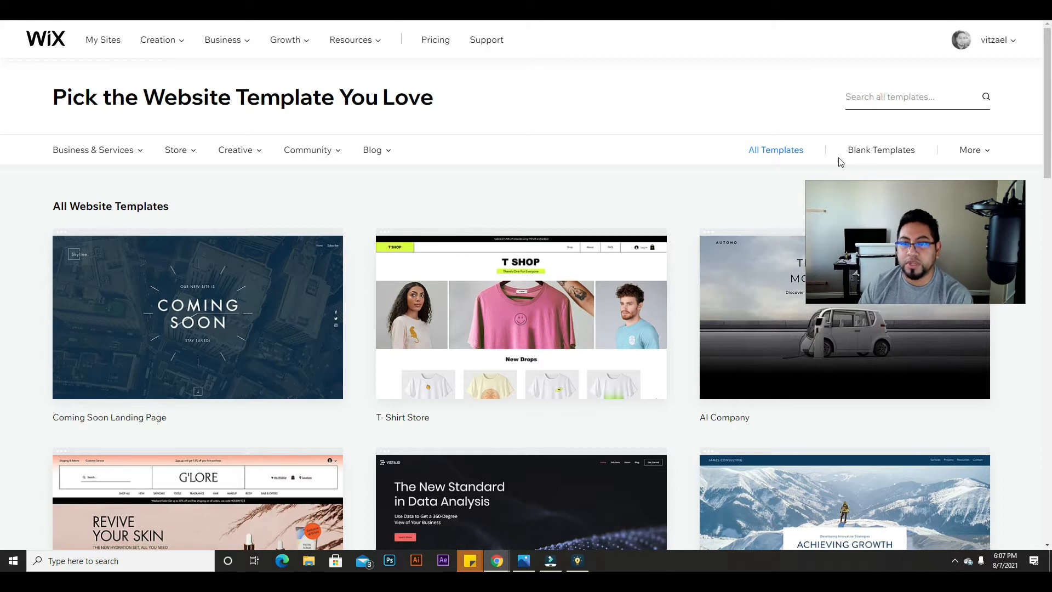
click(876, 151)
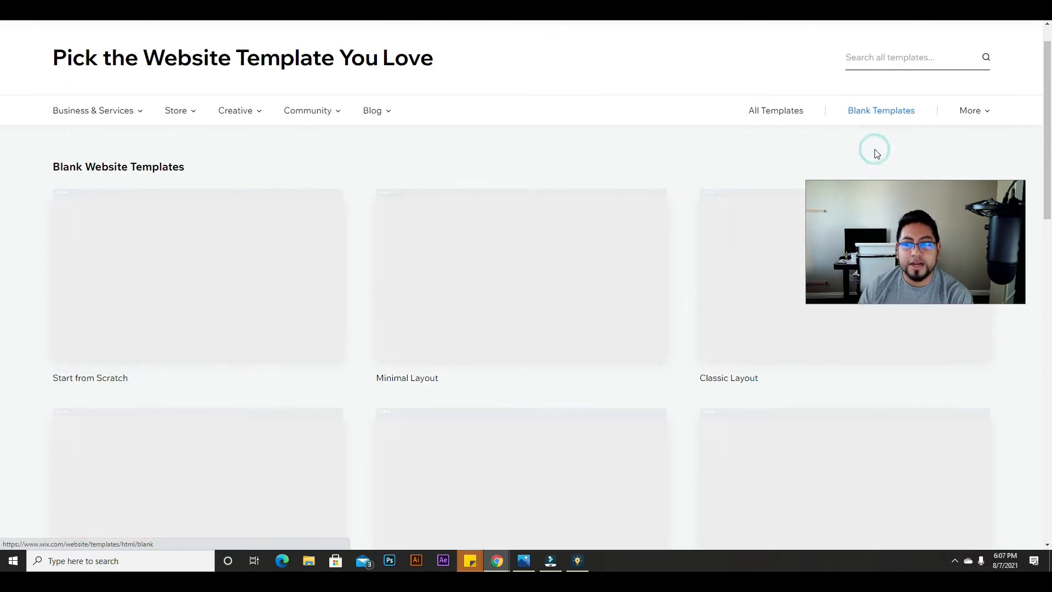
click(213, 259)
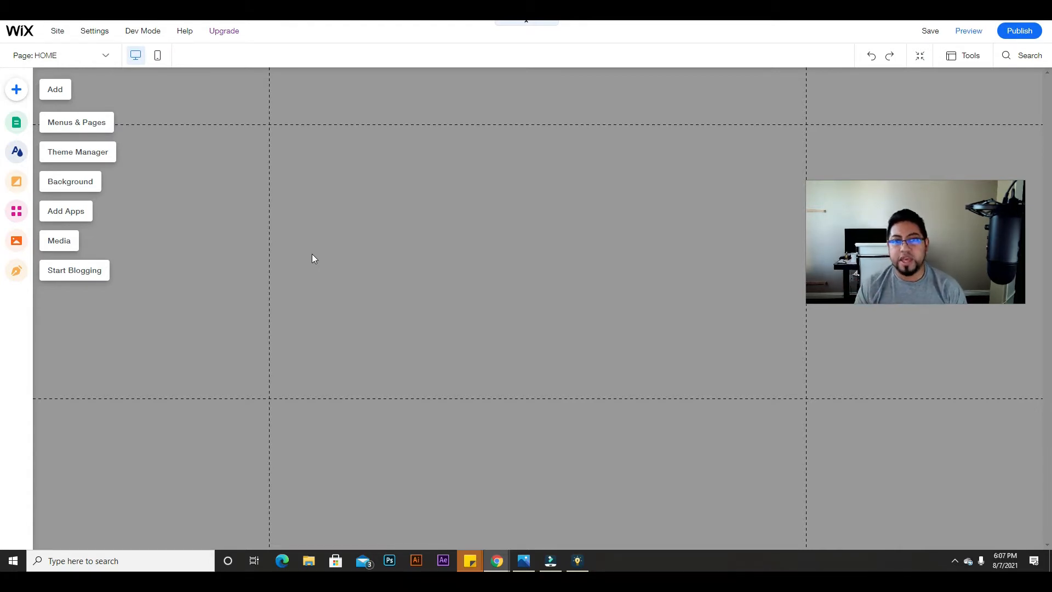
click(312, 254)
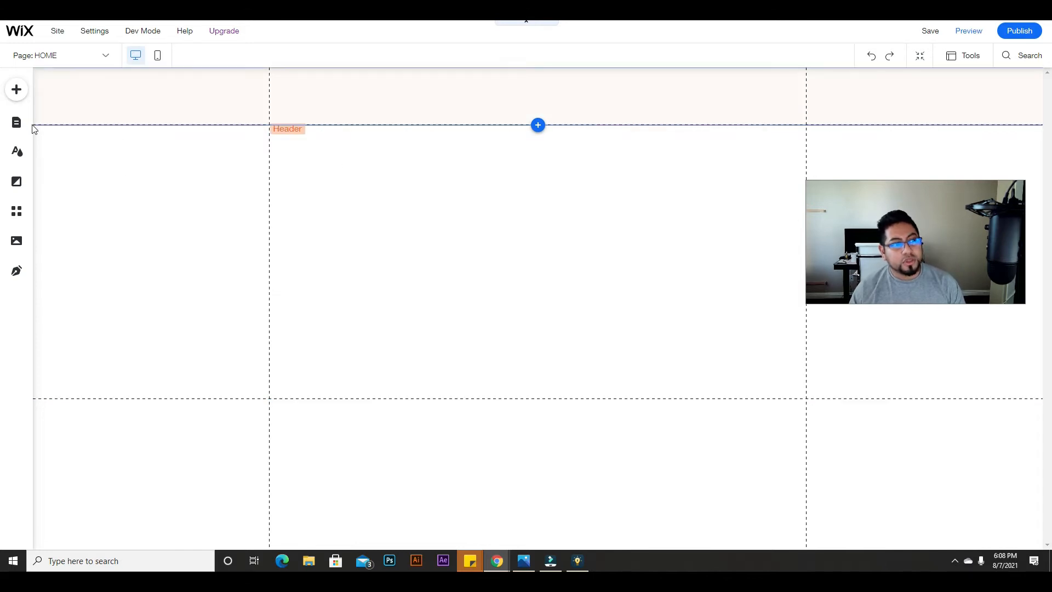
- Turn on Velo Dev Mode for the site
click(17, 88)
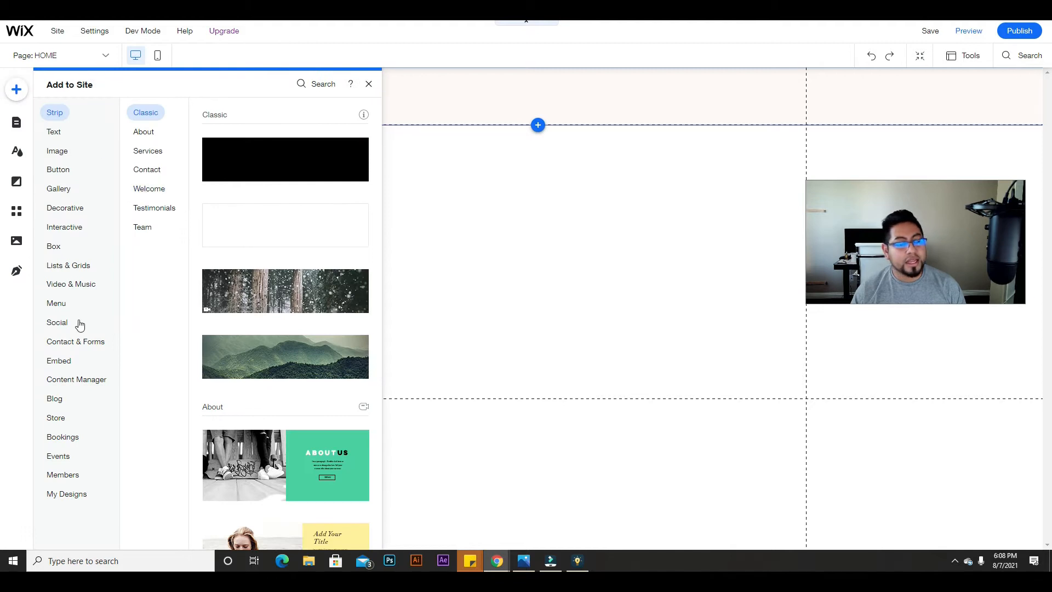
click(74, 342)
mouse_move(148, 32)
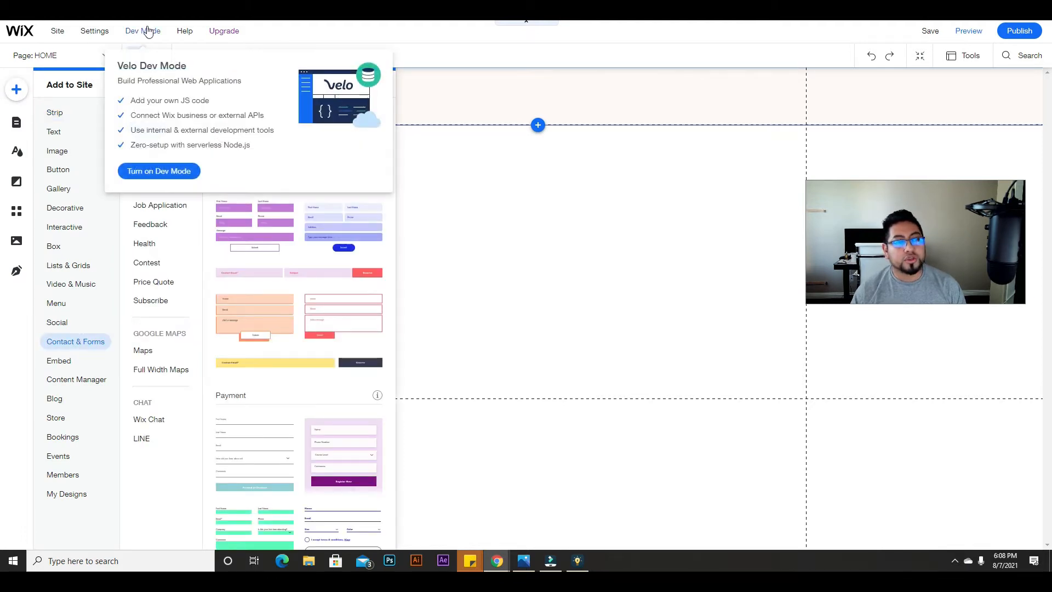
mouse_move(183, 32)
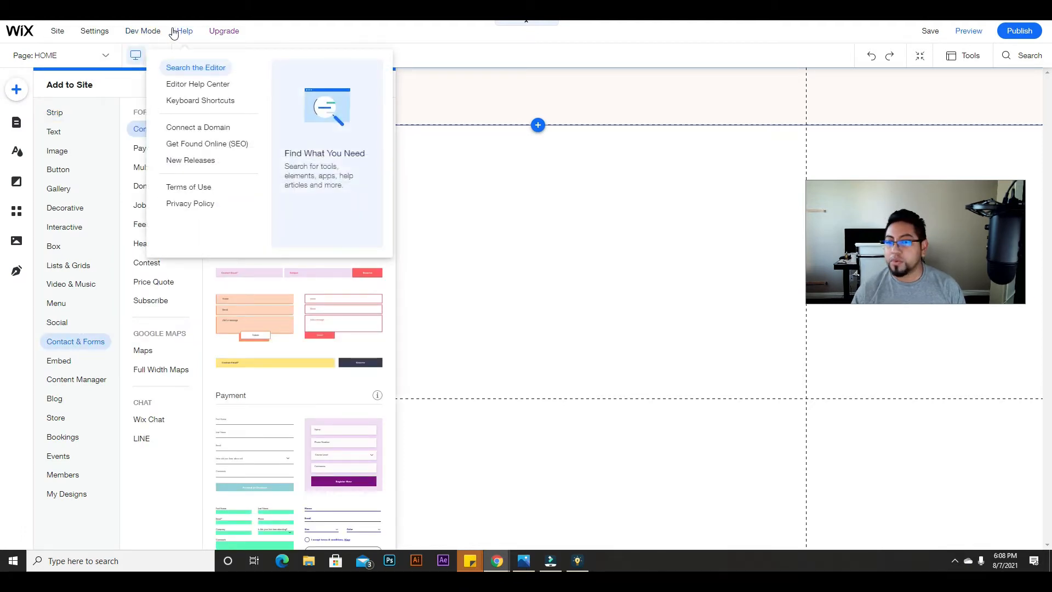
click(150, 32)
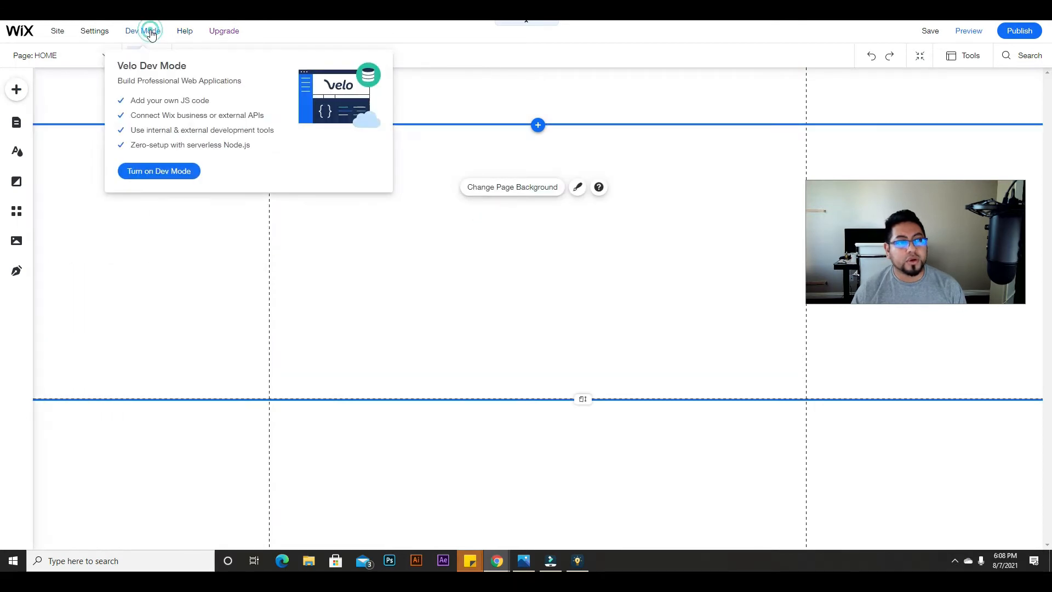
click(170, 171)
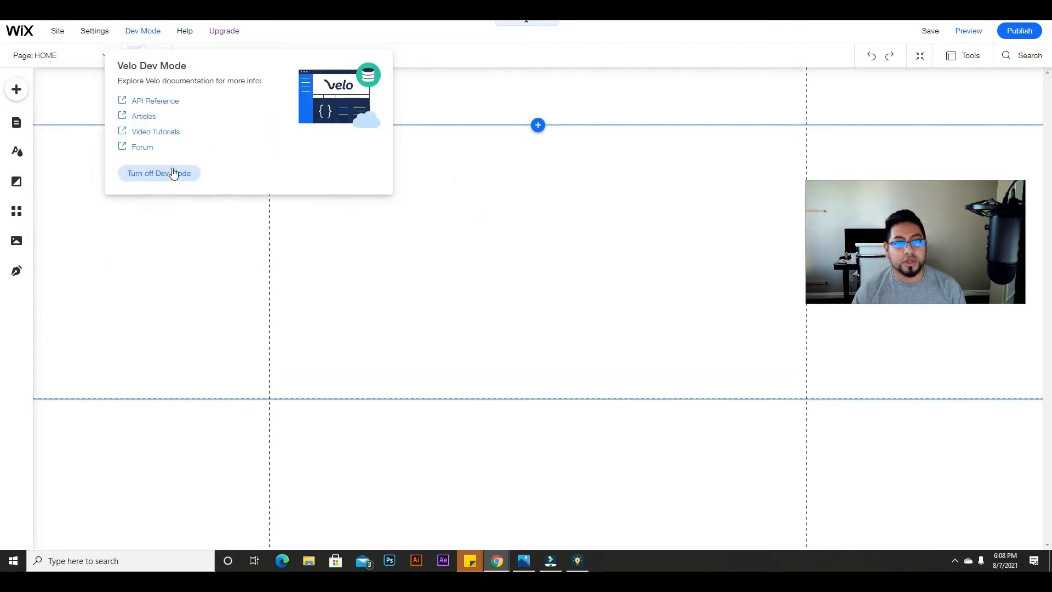
click(156, 178)
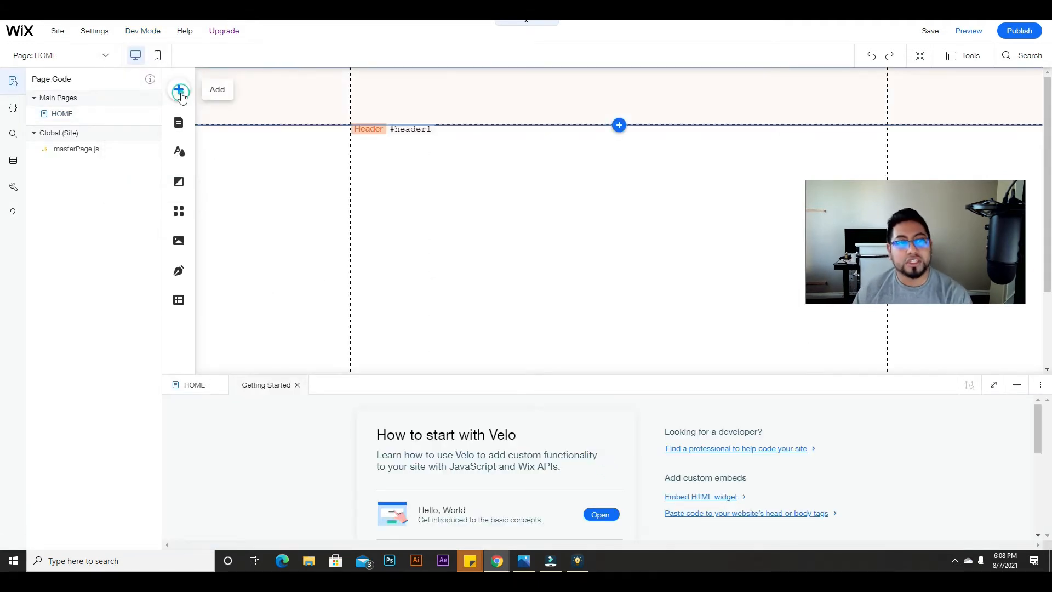
- Display the Input category of elements that can be added to the site
click(180, 90)
scroll(243, 319, down, 1)
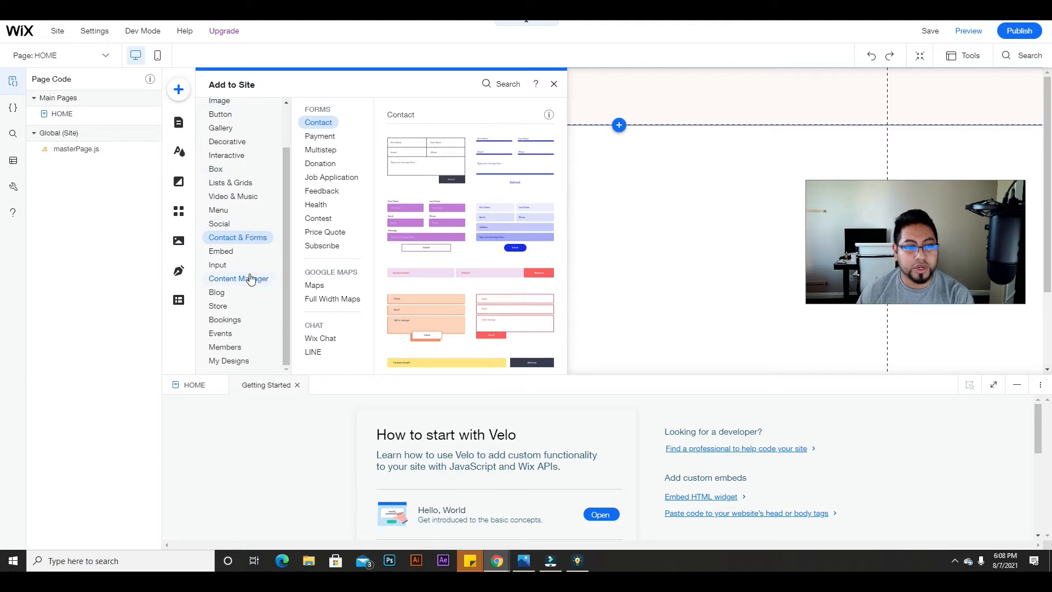
click(220, 267)
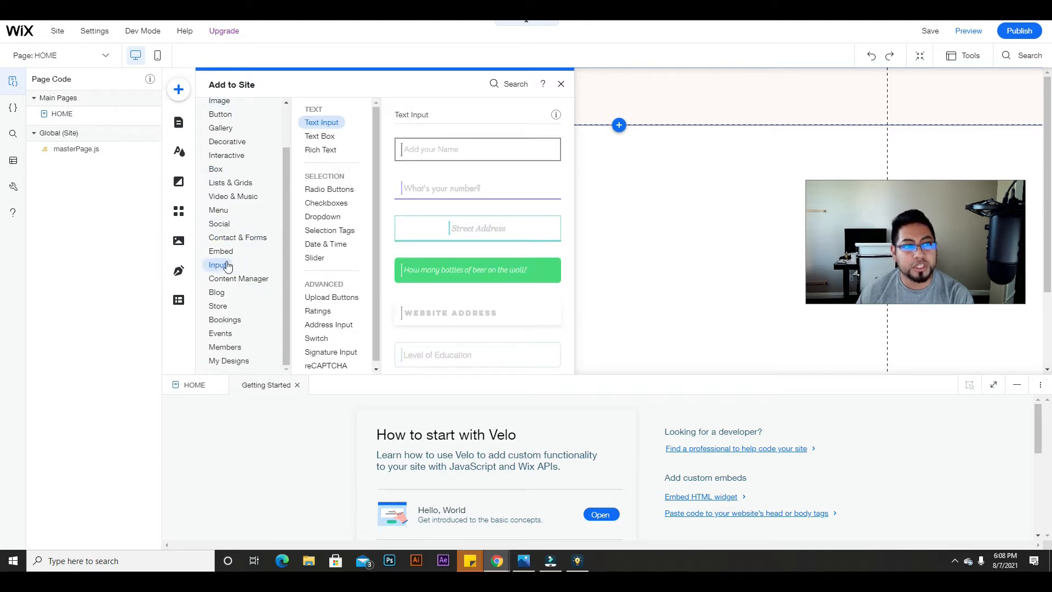
mouse_move(146, 34)
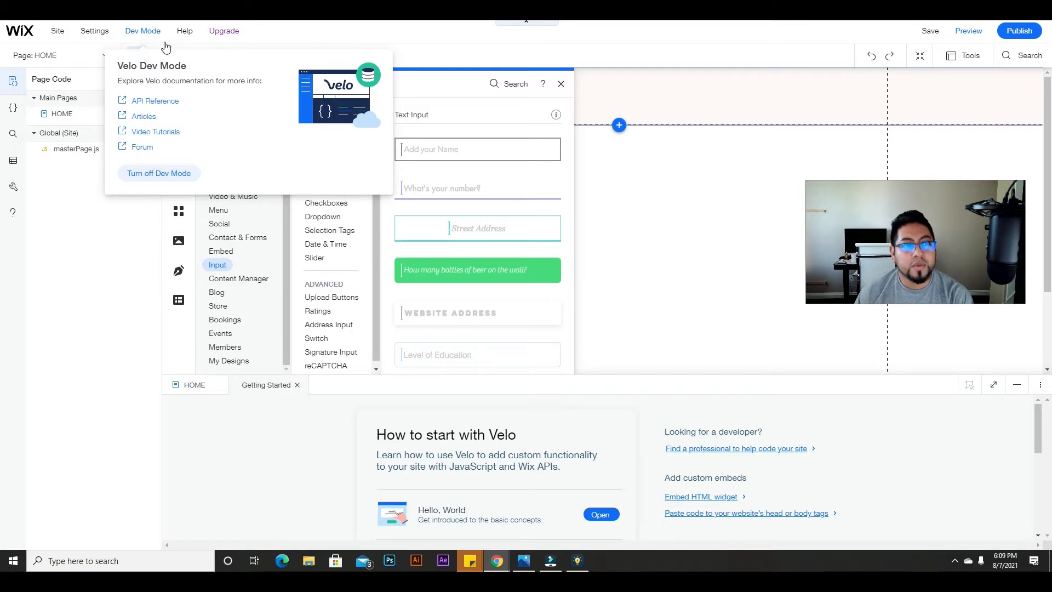
- Minimize the code editor area and collapse the page code list to free up canvas space
click(1019, 385)
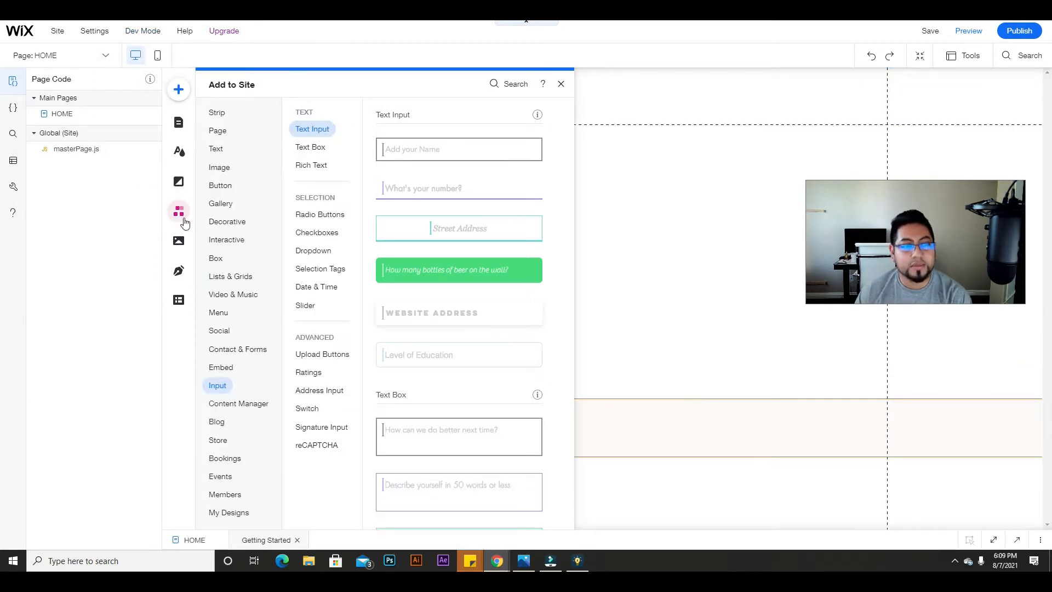
click(1017, 540)
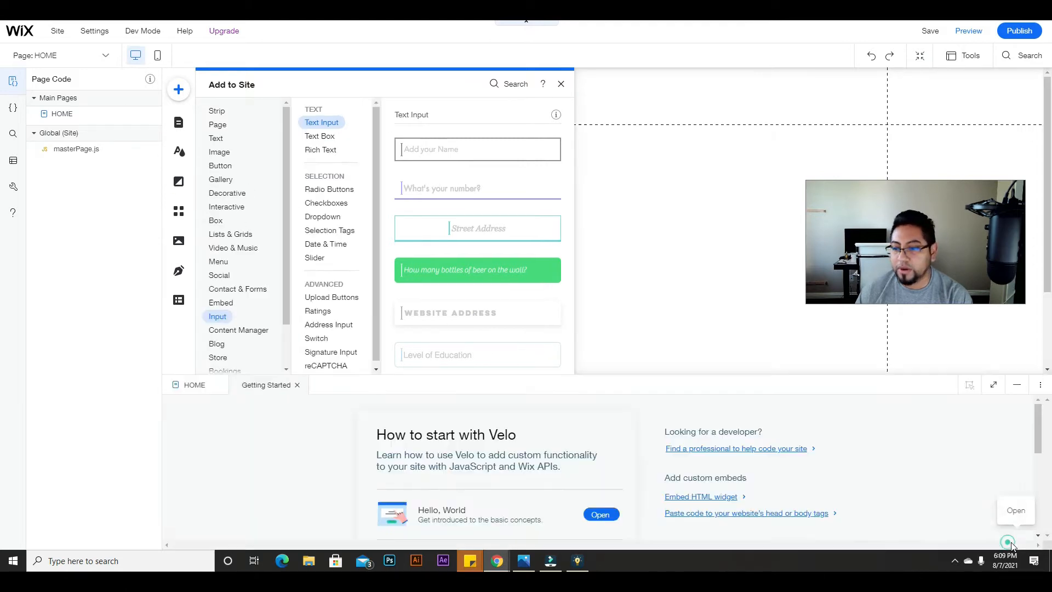
click(1017, 390)
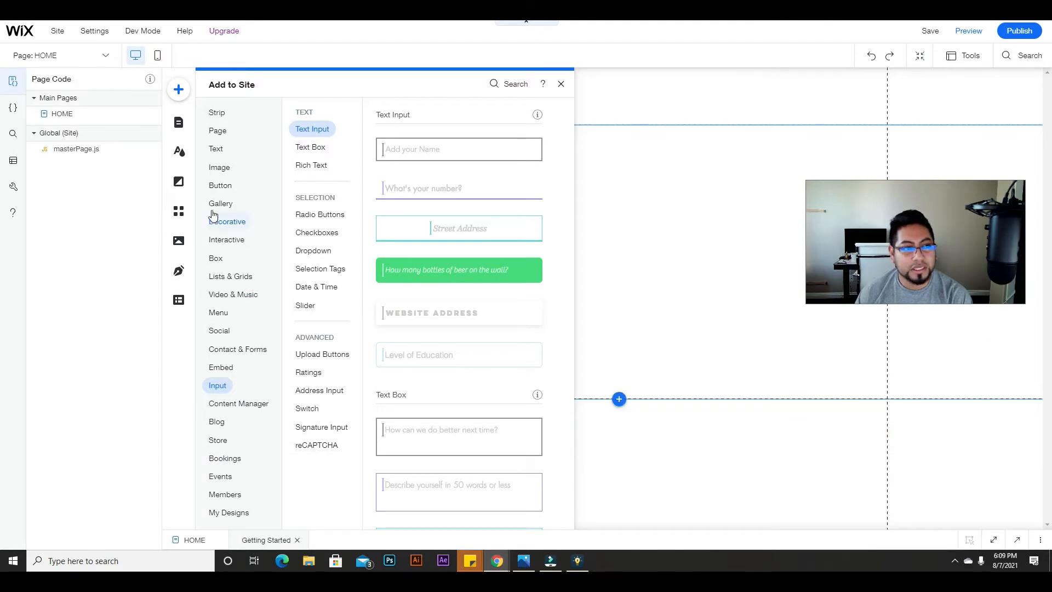
drag(162, 88, 19, 90)
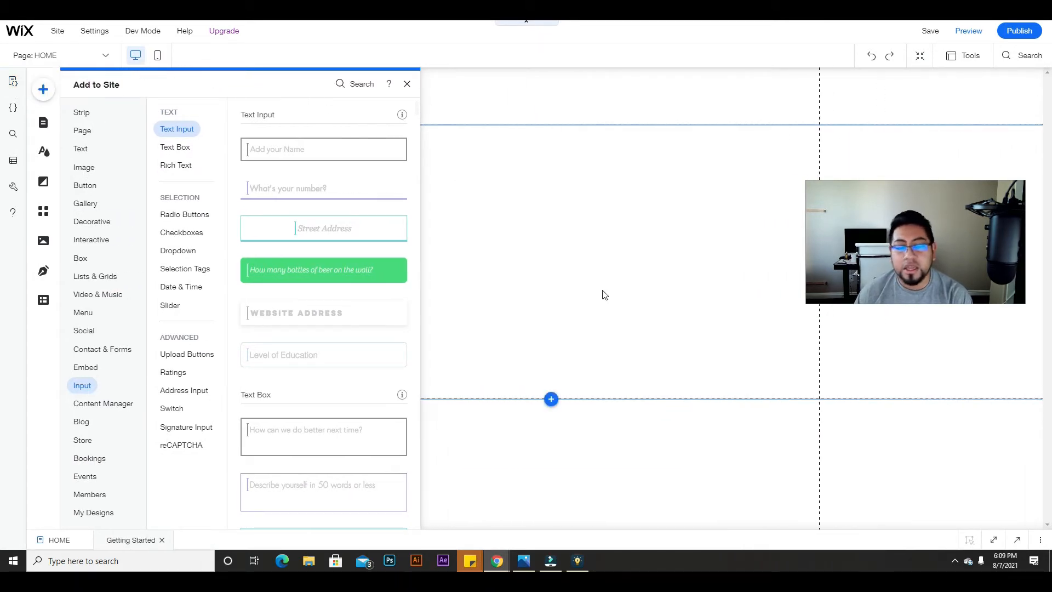
- Add the blue rounded Selection Tags element with book genres to the upper middle of the page
mouse_move(141, 32)
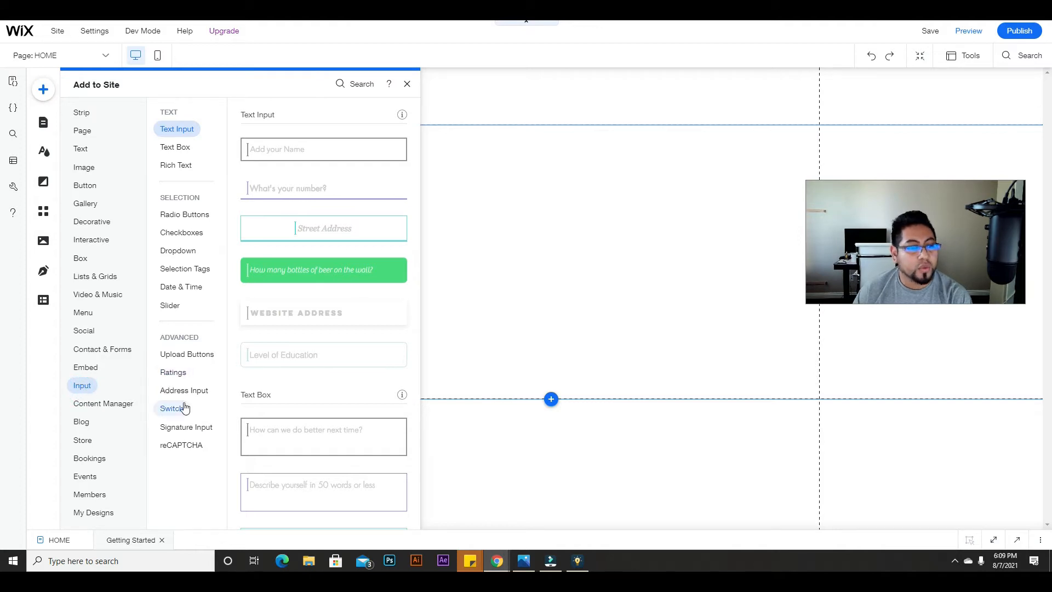
scroll(272, 226, down, 15)
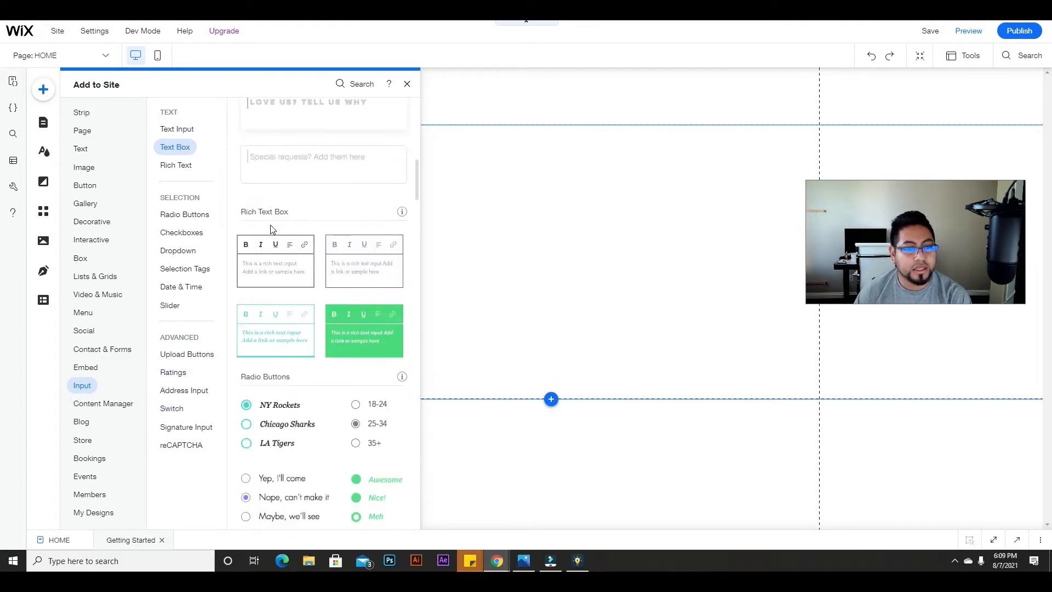
scroll(285, 266, down, 8)
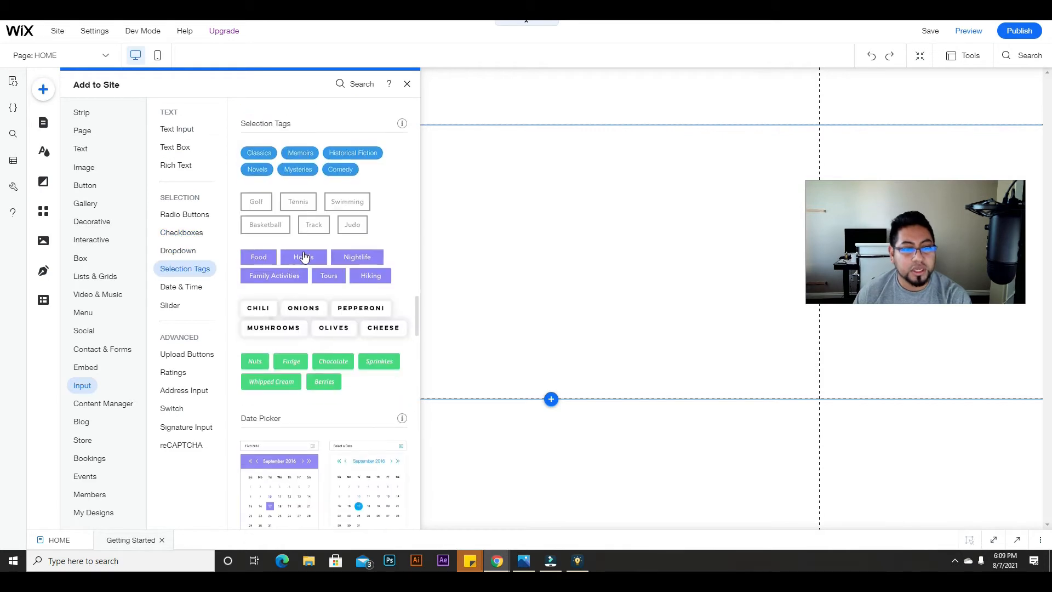
drag(388, 172, 564, 189)
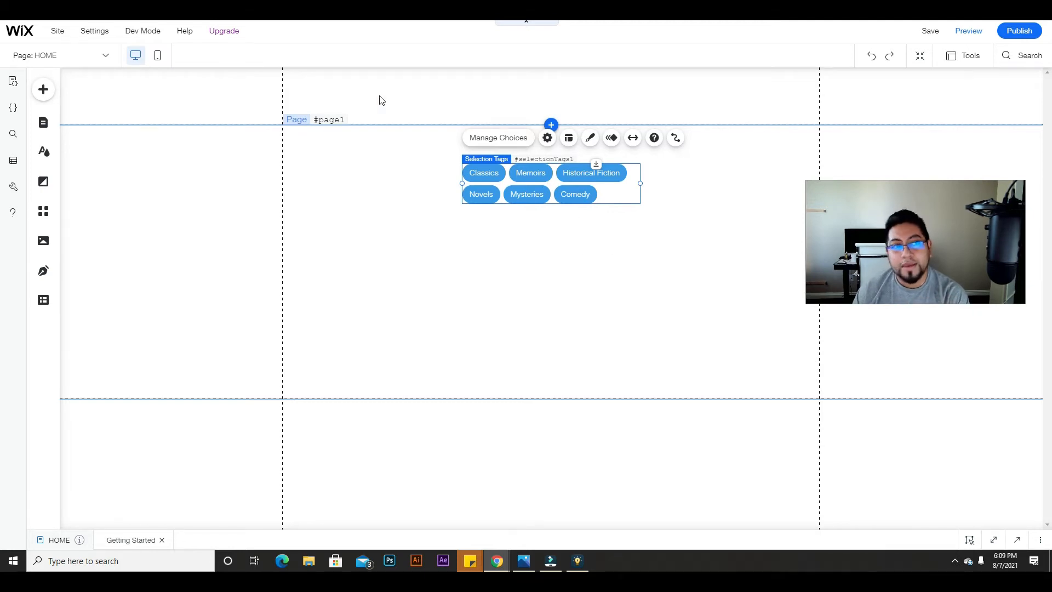
- Switch to the mobile version, skip its introduction, and reposition the selection tags slightly beneath the menu icon
click(157, 56)
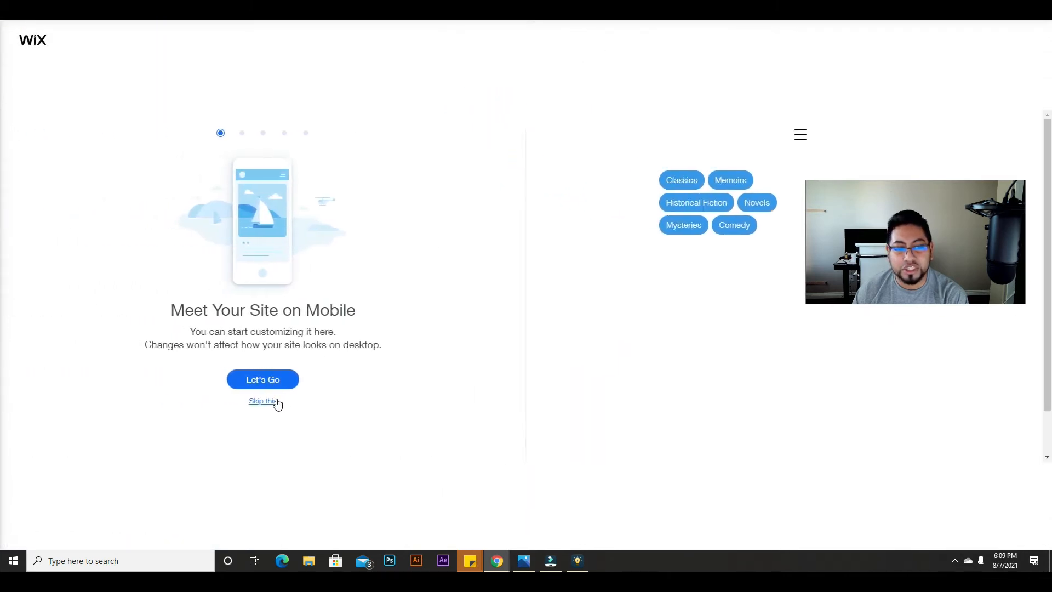
click(278, 404)
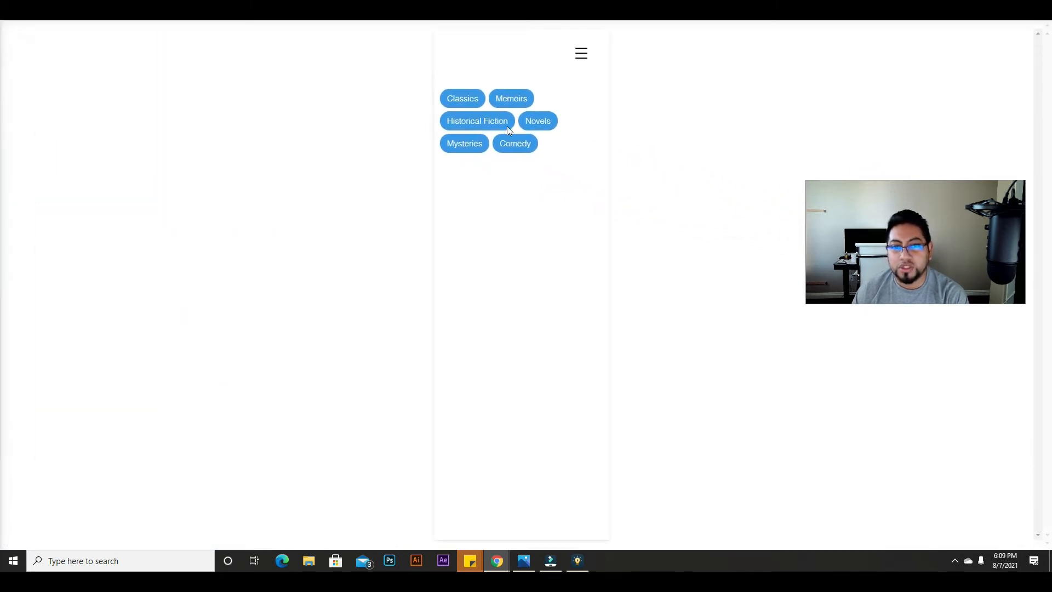
click(518, 107)
mouse_move(544, 179)
mouse_down()
mouse_move(613, 202)
mouse_move(534, 179)
mouse_up()
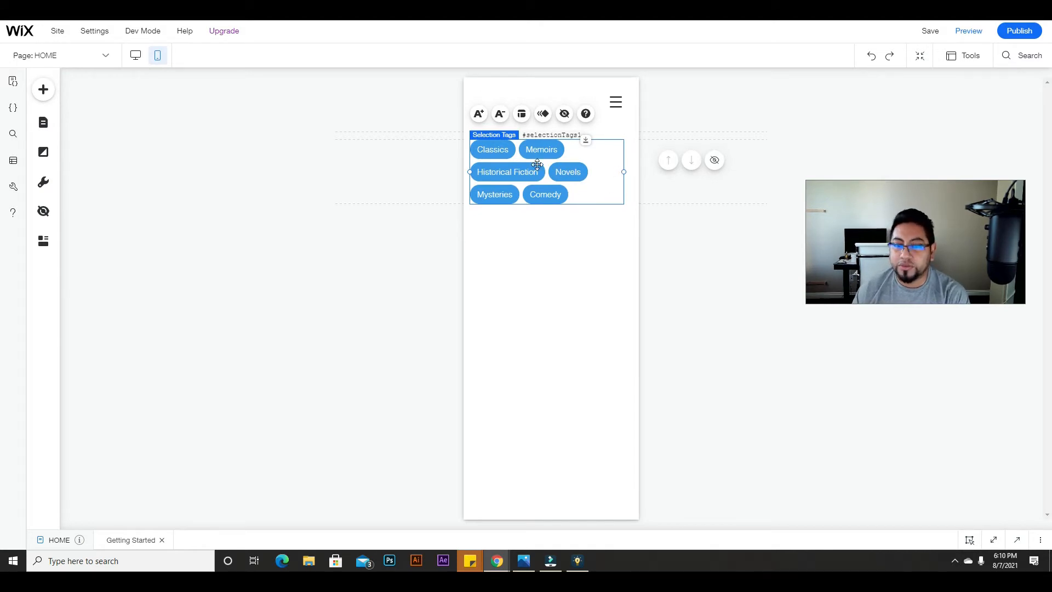
mouse_move(582, 173)
mouse_down()
mouse_move(609, 174)
mouse_move(589, 176)
mouse_up()
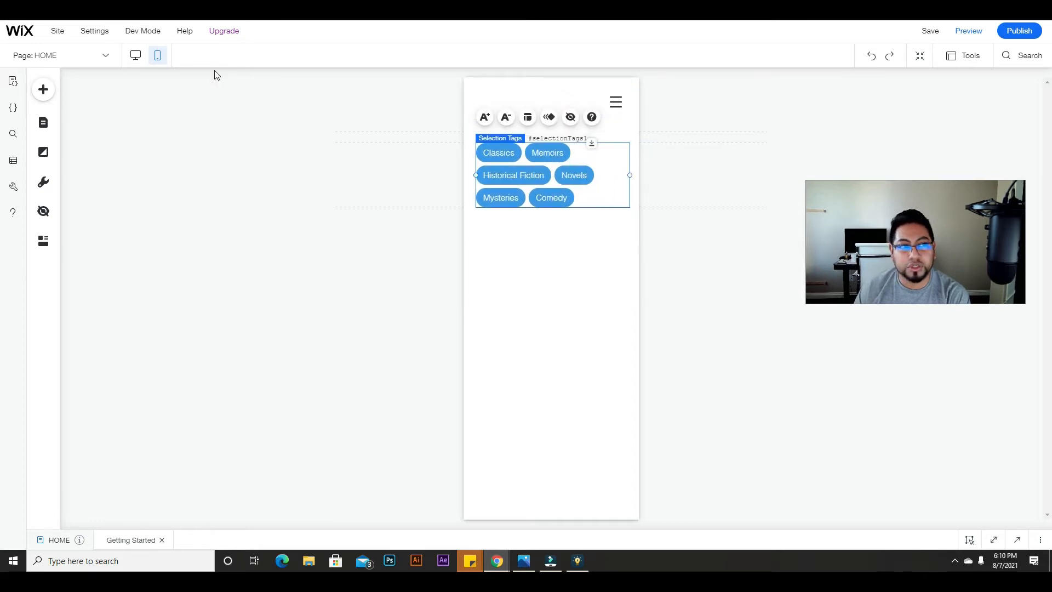
- Return to the desktop version and nudge the selection tags slightly upward on the page
click(134, 55)
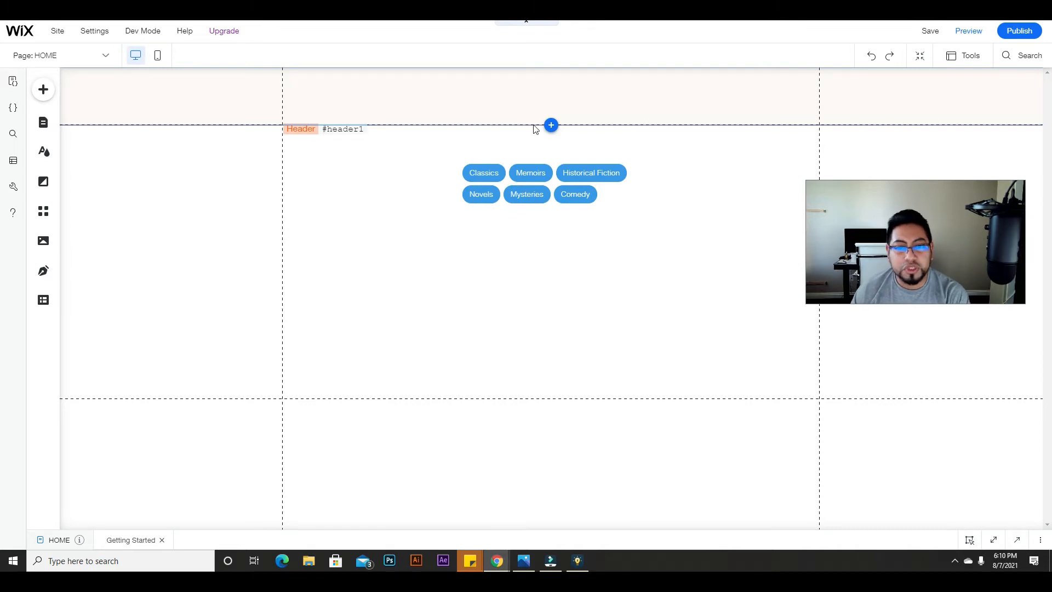
right_click(649, 176)
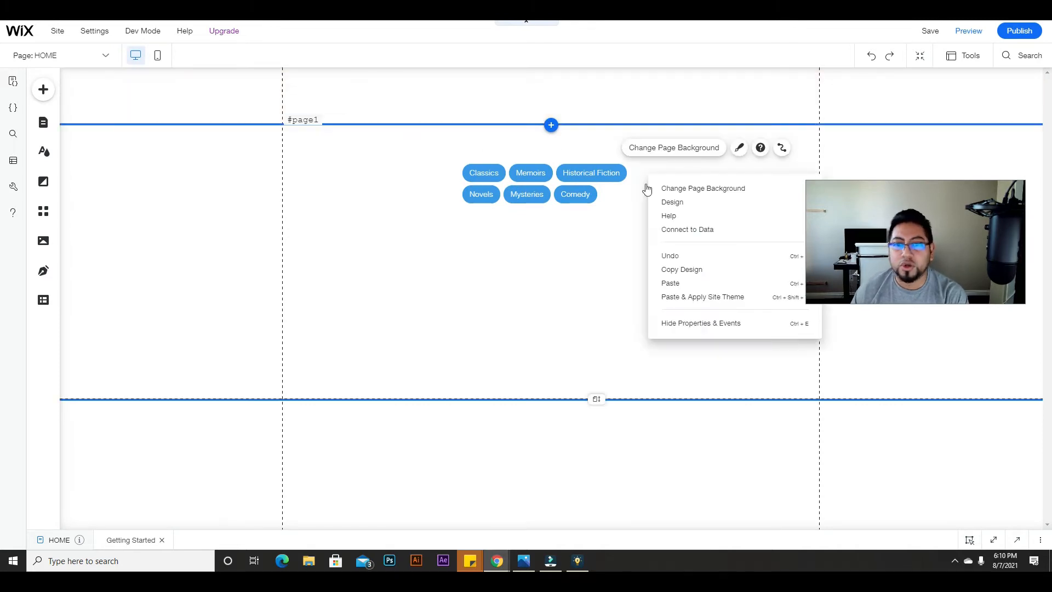
click(561, 186)
mouse_move(561, 187)
mouse_down()
mouse_move(546, 181)
mouse_move(567, 181)
mouse_move(557, 183)
mouse_up()
click(555, 222)
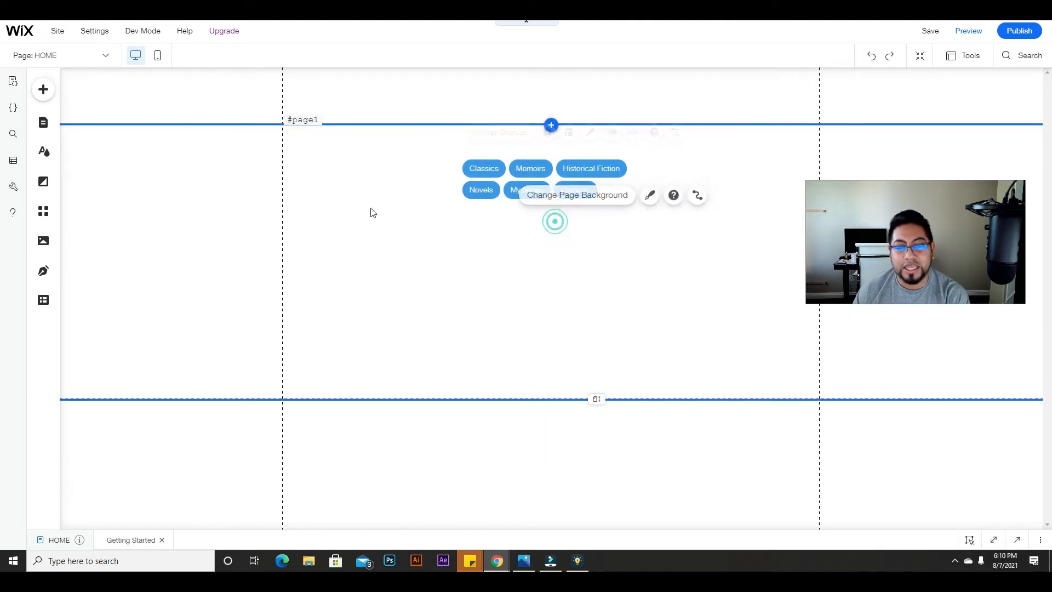
- Add a recommended gallery to the page and position it below the selection tags
click(40, 89)
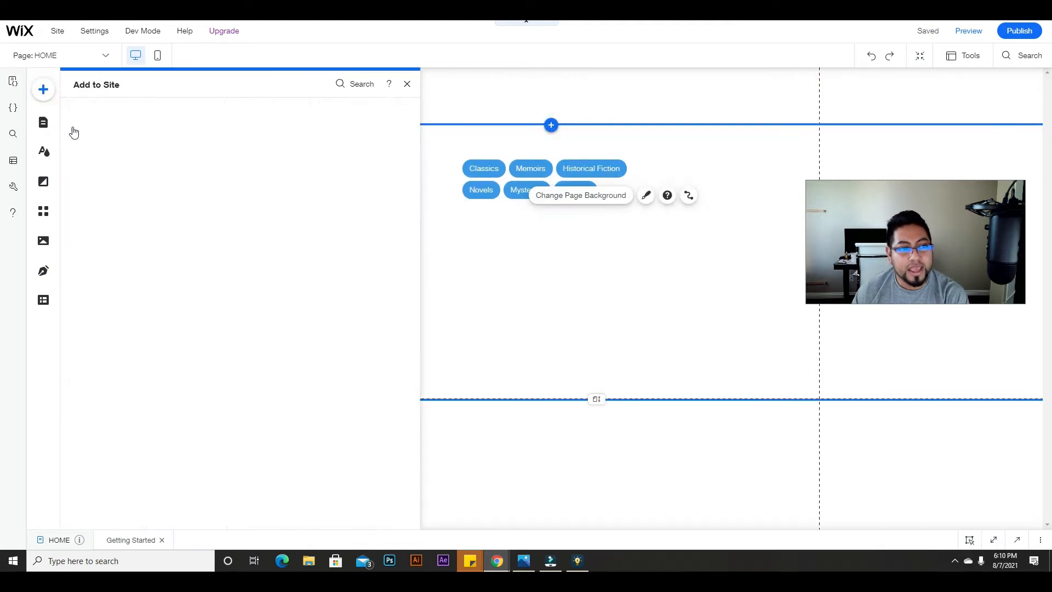
click(82, 150)
click(88, 202)
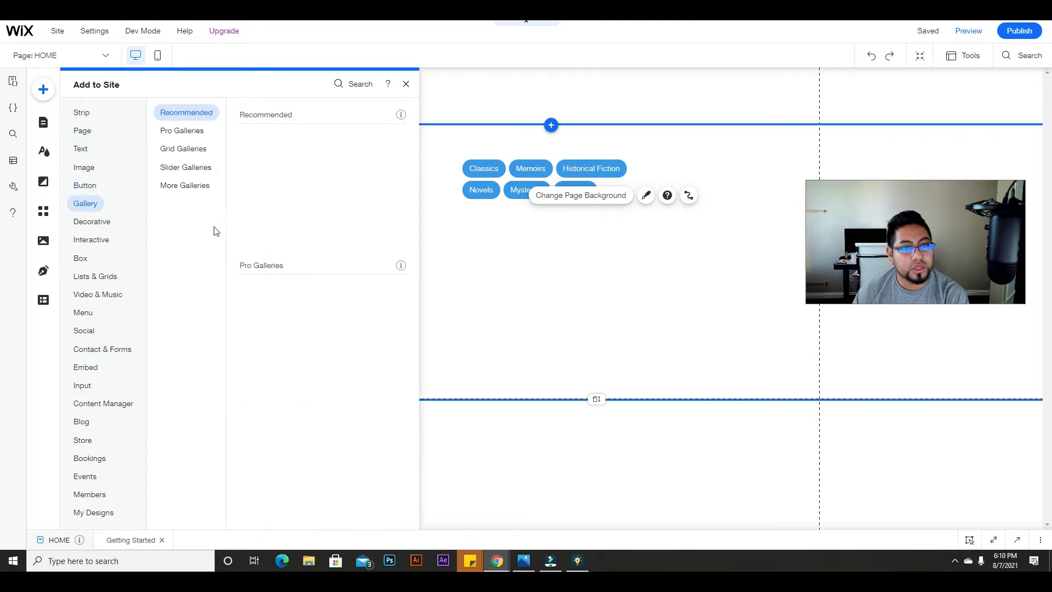
drag(287, 171, 511, 306)
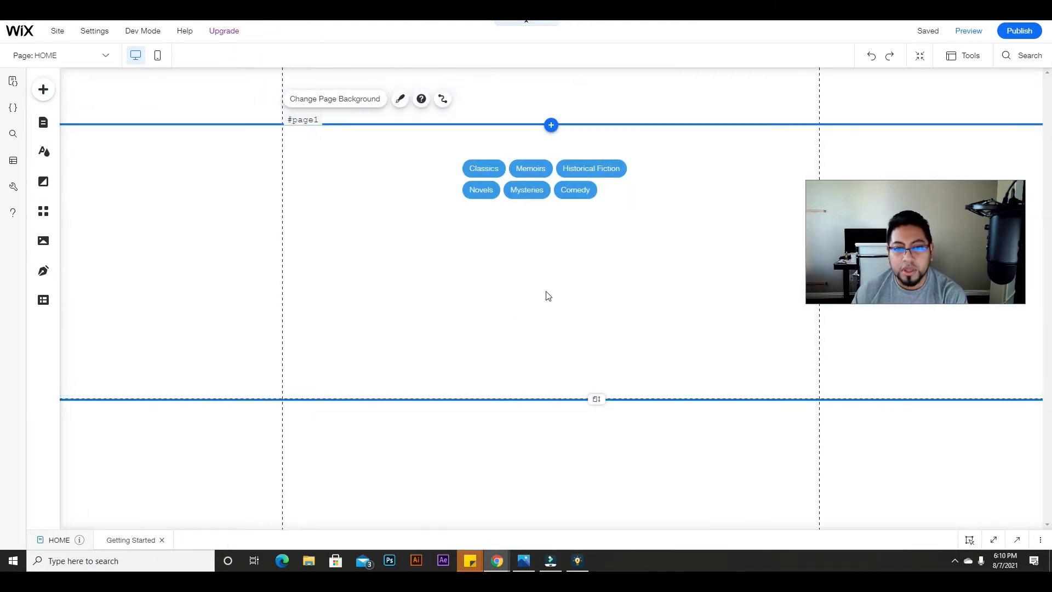
drag(472, 317, 518, 487)
- Delete the leading placeholder images from the gallery, keeping only the building, white fox, bicycle, white sail-shaped structure and woman photos
click(366, 198)
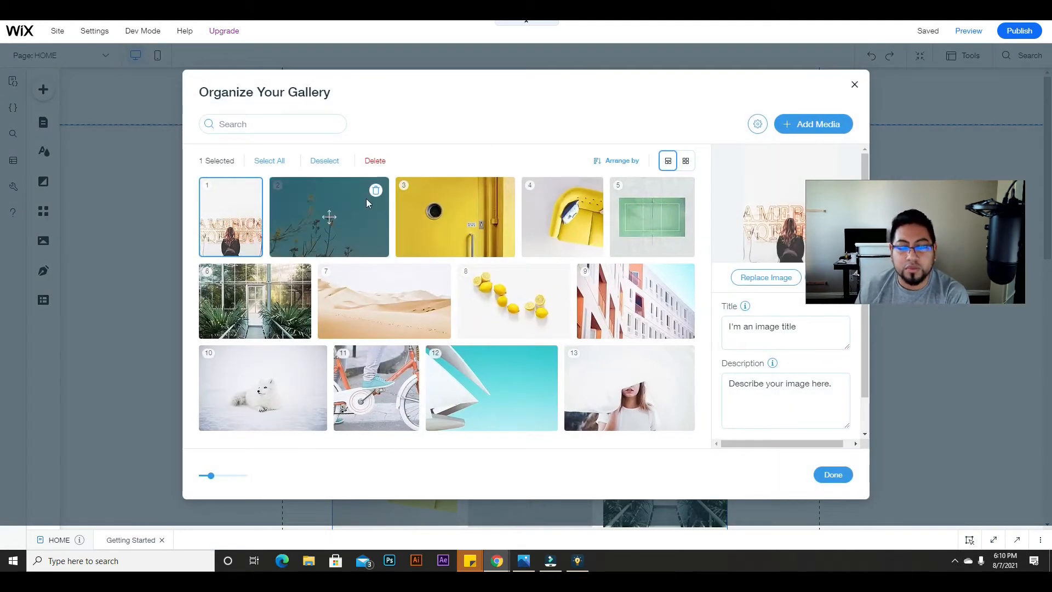
click(250, 191)
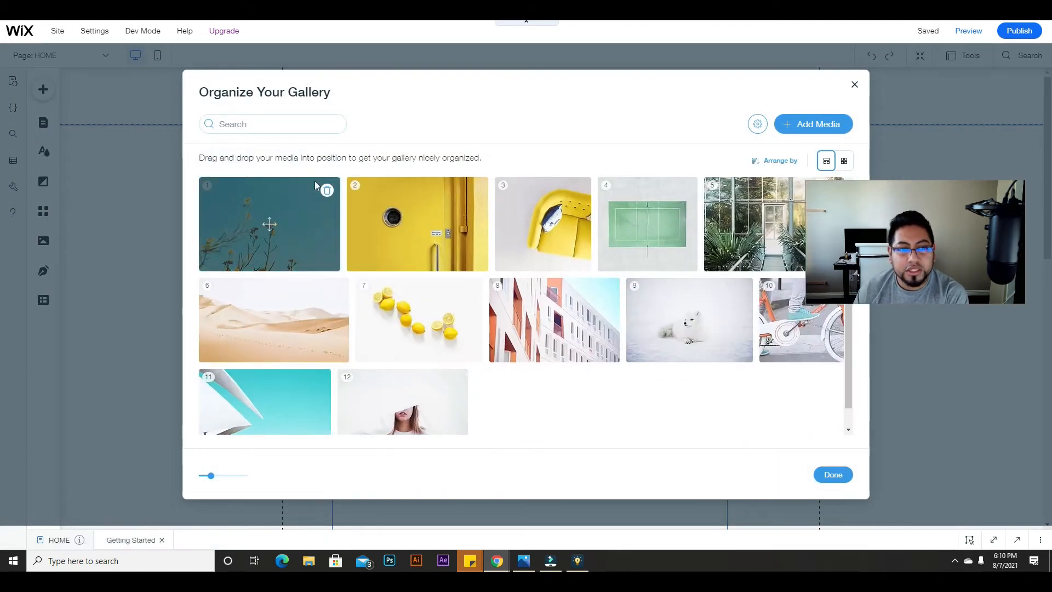
click(326, 191)
click(325, 191)
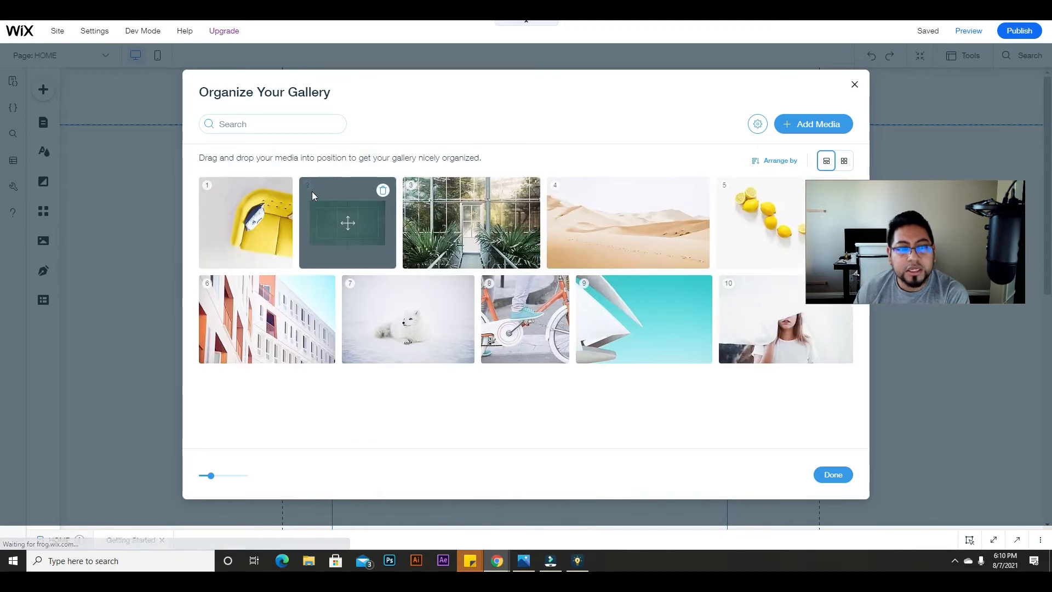
click(280, 190)
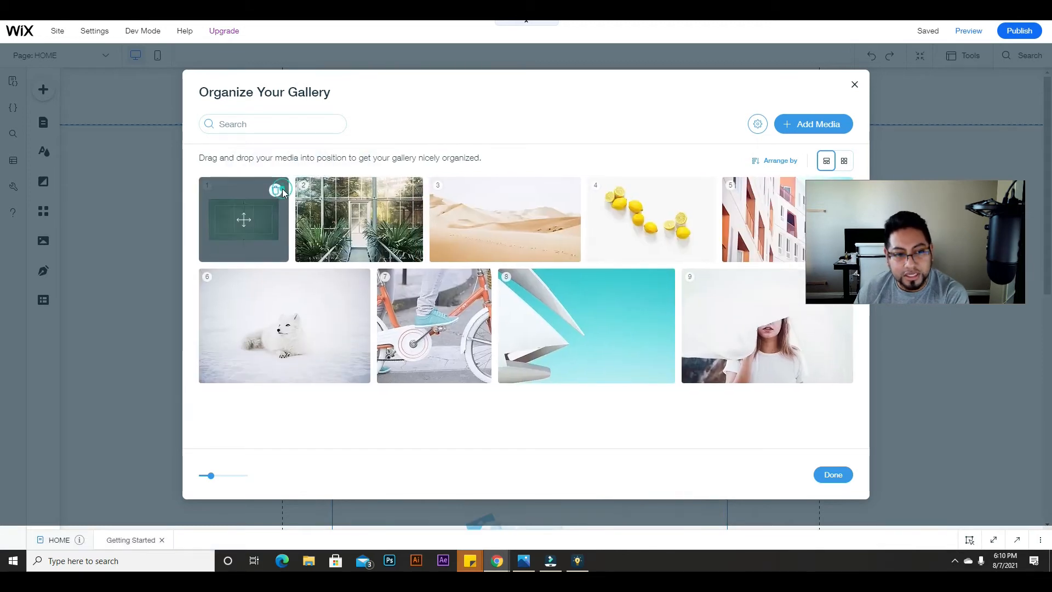
click(280, 193)
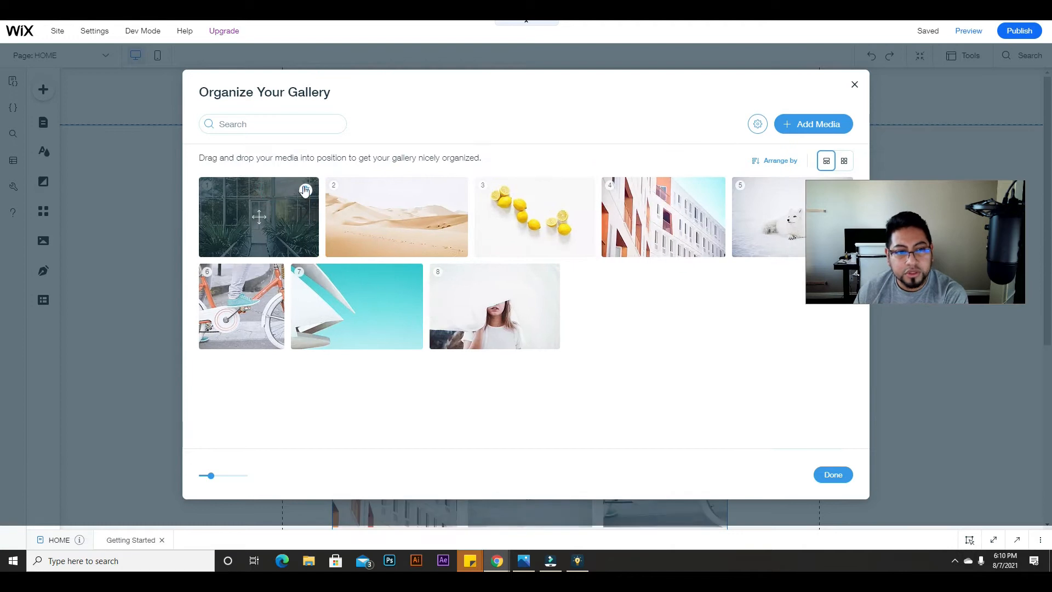
click(304, 190)
click(330, 190)
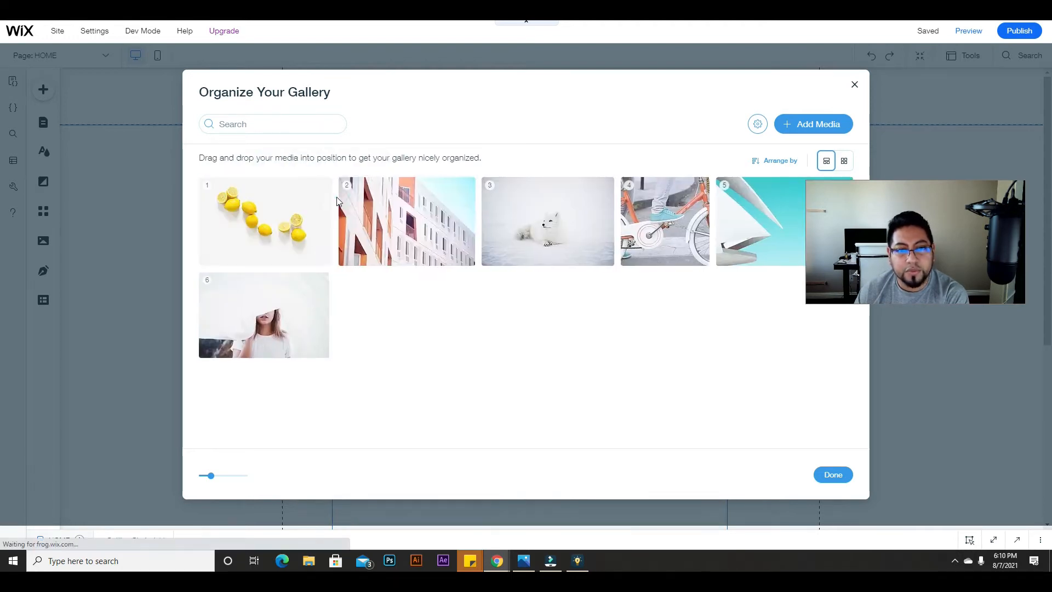
click(319, 190)
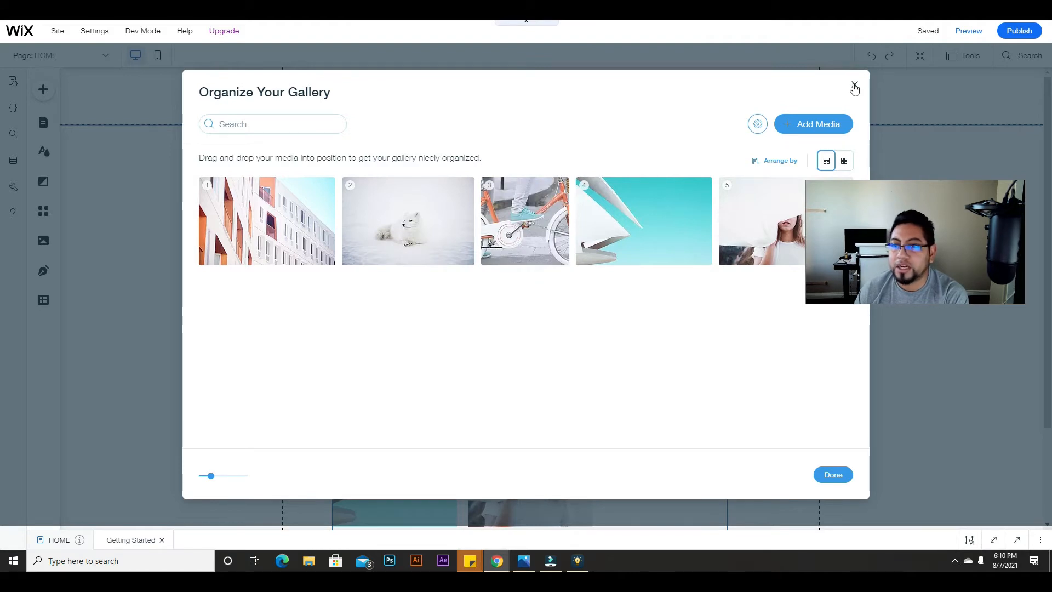
click(855, 85)
- Nudge the gallery slightly upward, closer to the selection tags, and deselect it
scroll(678, 348, down, 2)
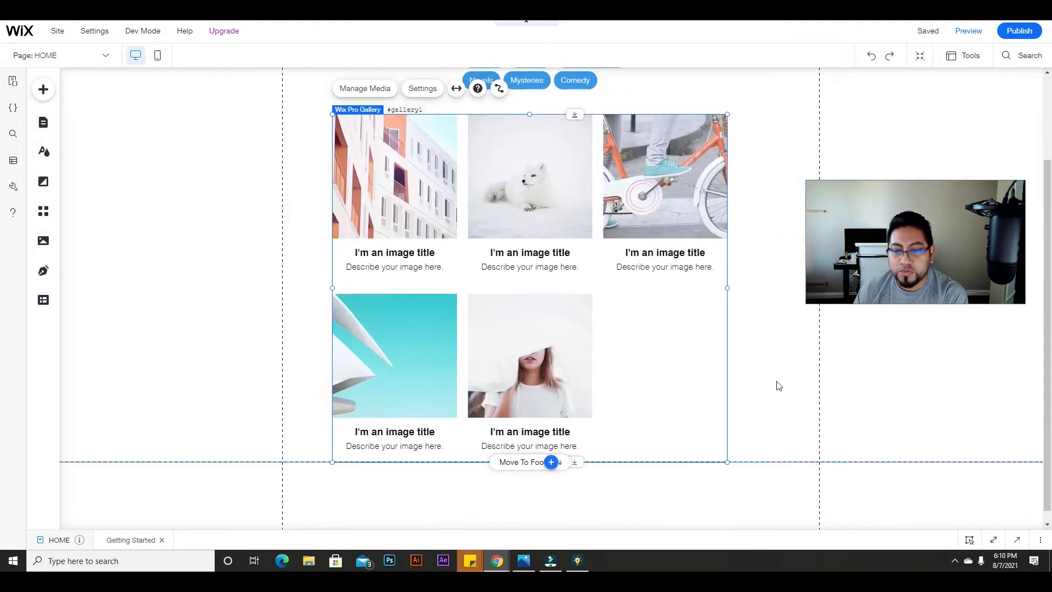
click(828, 361)
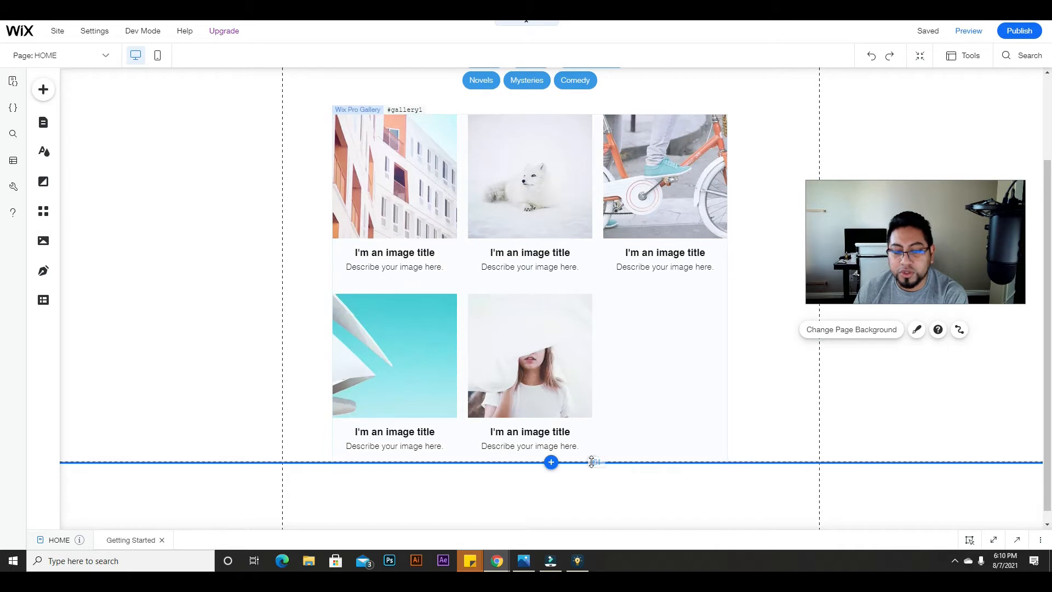
scroll(584, 387, up, 2)
mouse_move(538, 363)
mouse_down()
mouse_move(524, 357)
mouse_move(544, 348)
mouse_up()
scroll(601, 329, down, 3)
scroll(600, 329, up, 3)
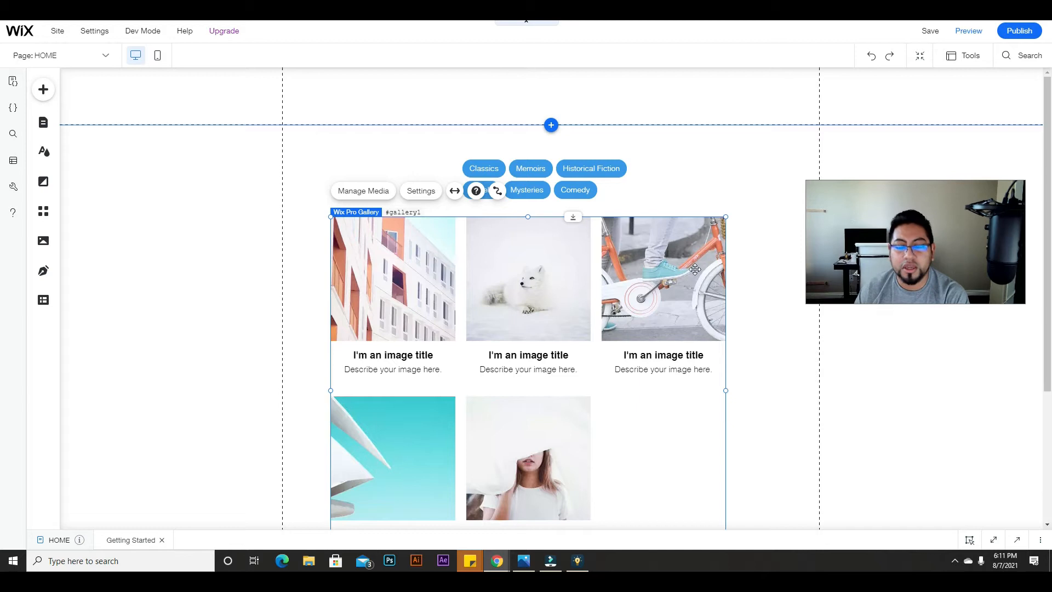
click(162, 251)
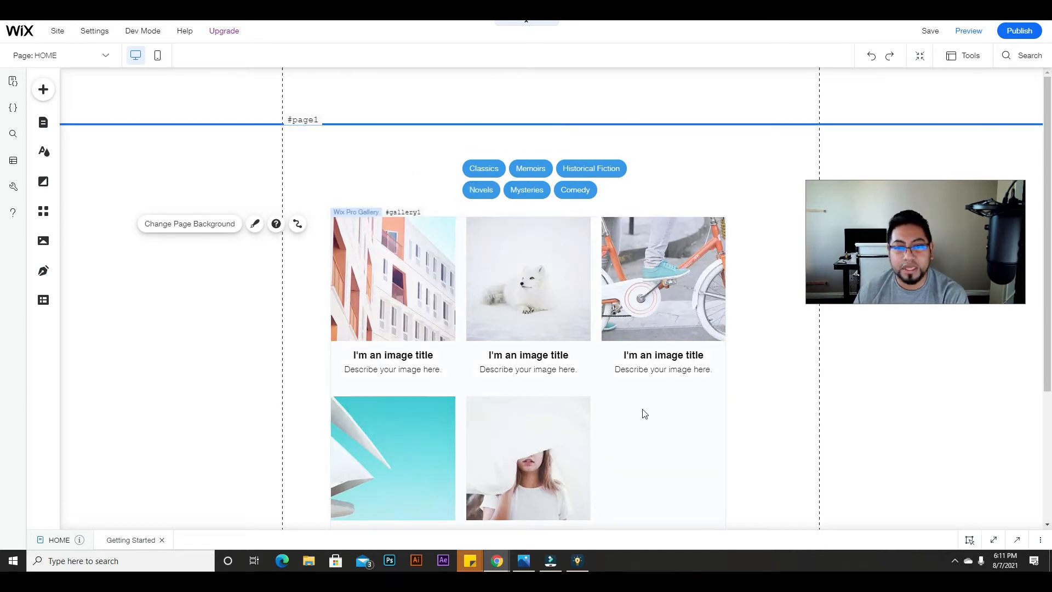
scroll(644, 413, down, 1)
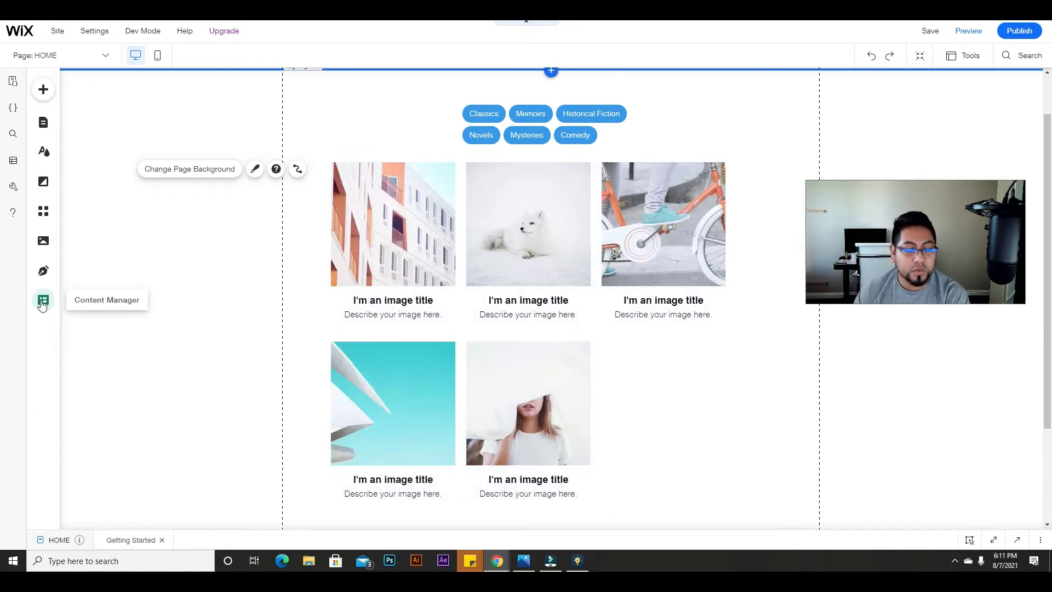
- Start a new content collection from the Content Manager and name it Restaurant
click(43, 303)
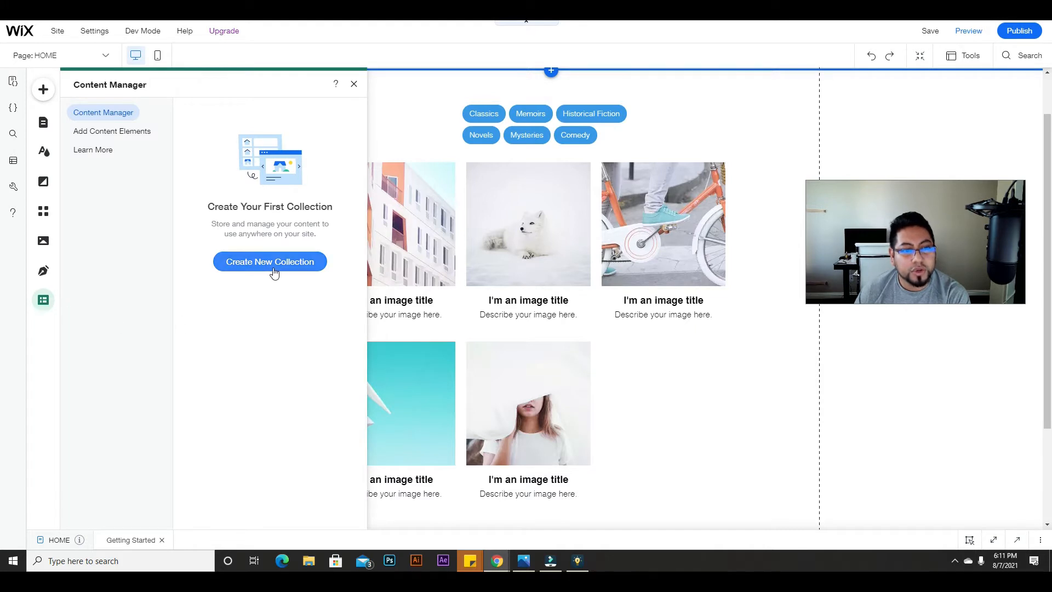
click(305, 268)
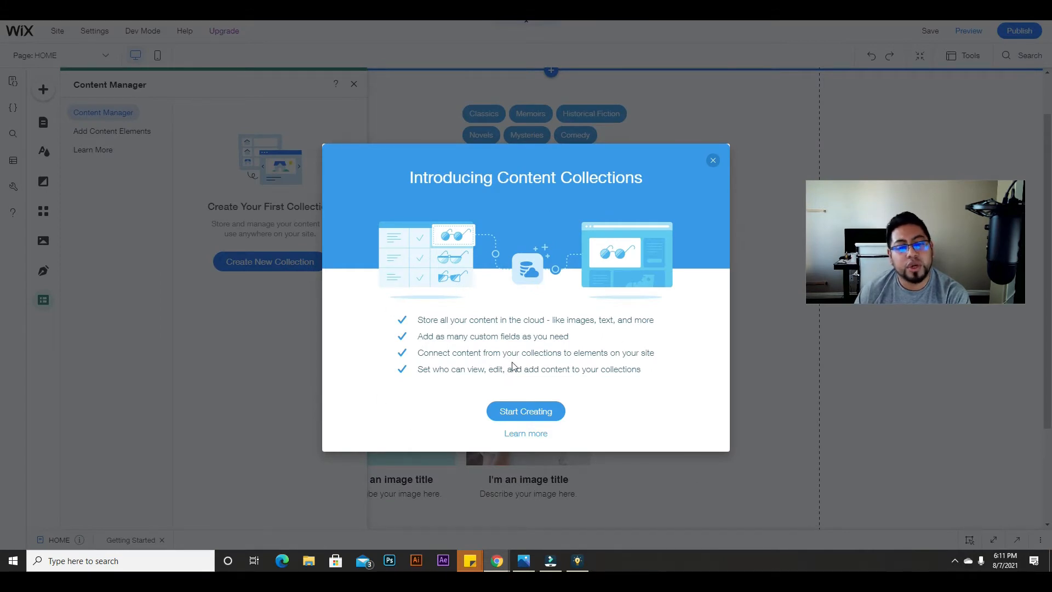
click(532, 422)
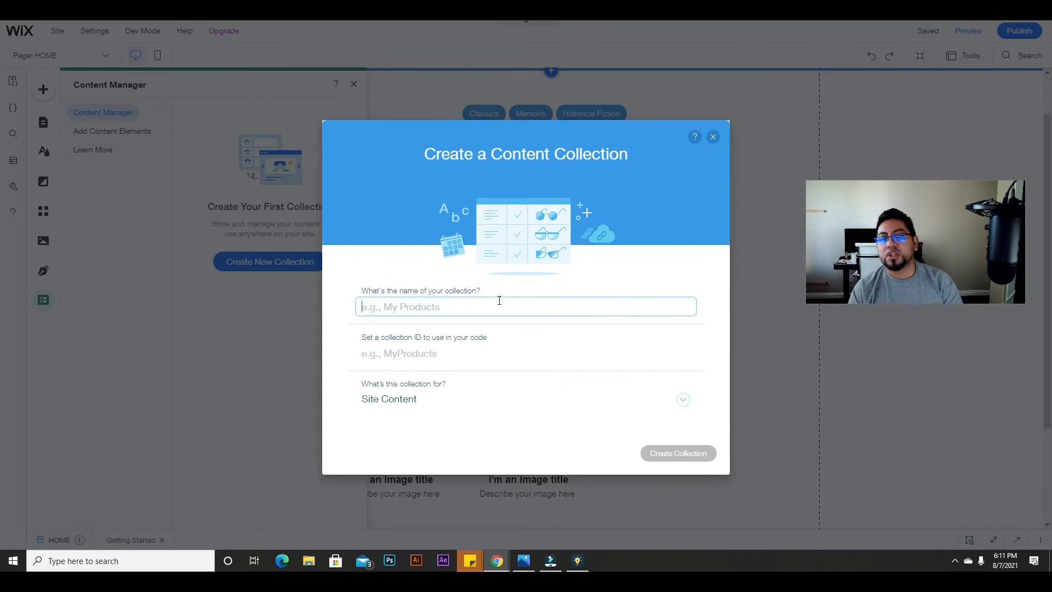
text(Restaurant)
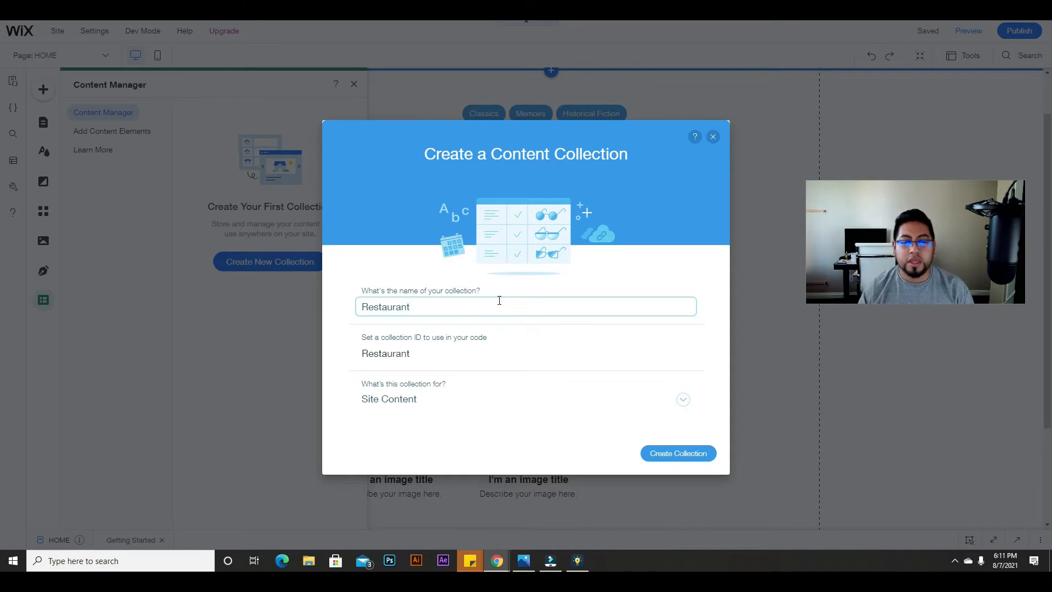
click(433, 309)
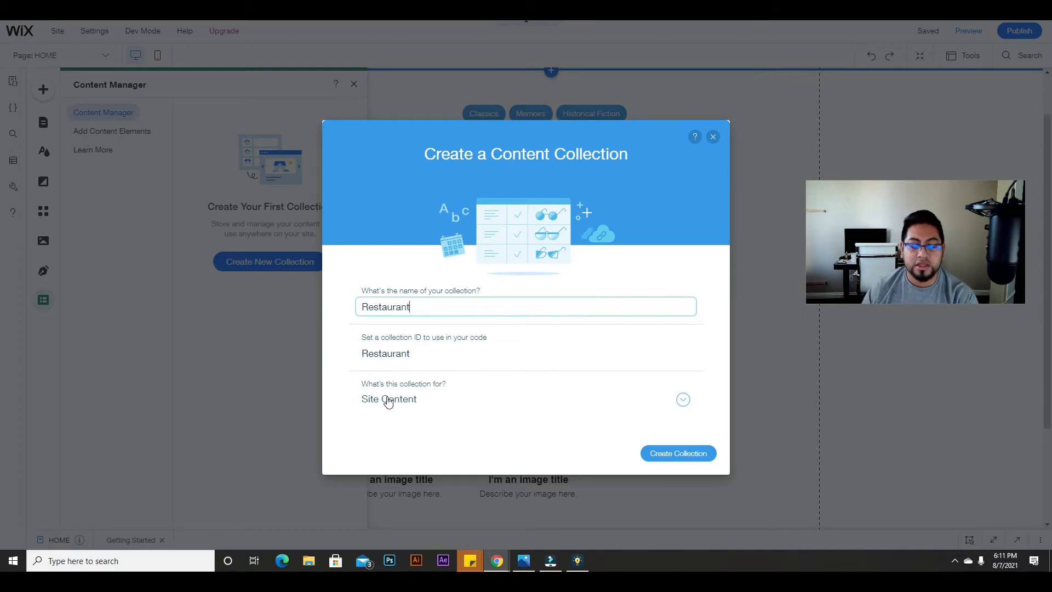
- Set the collection's purpose to Custom Use and proceed to its custom permissions
click(672, 400)
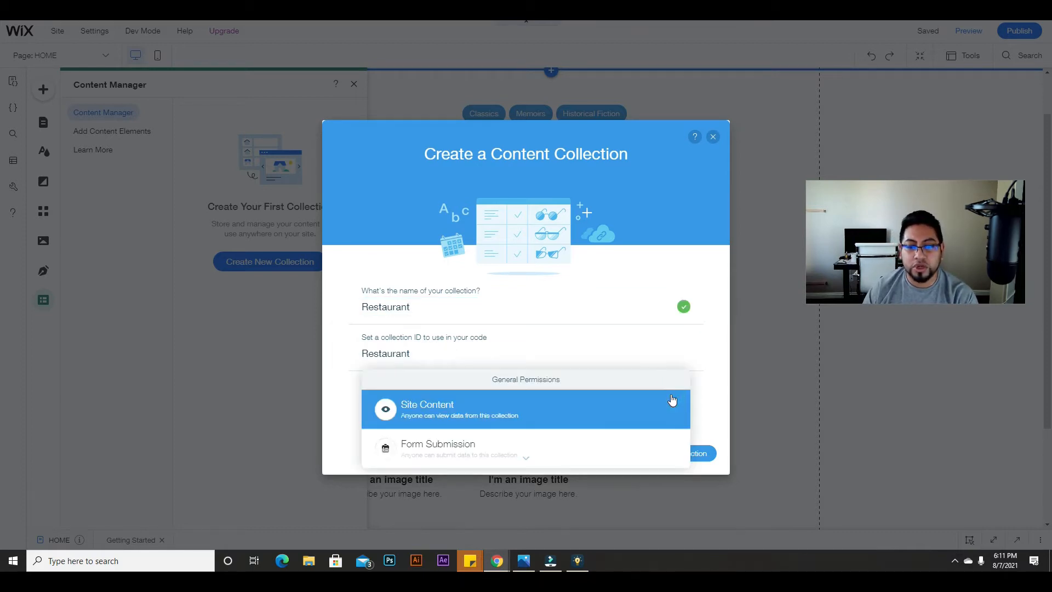
scroll(672, 400, down, 4)
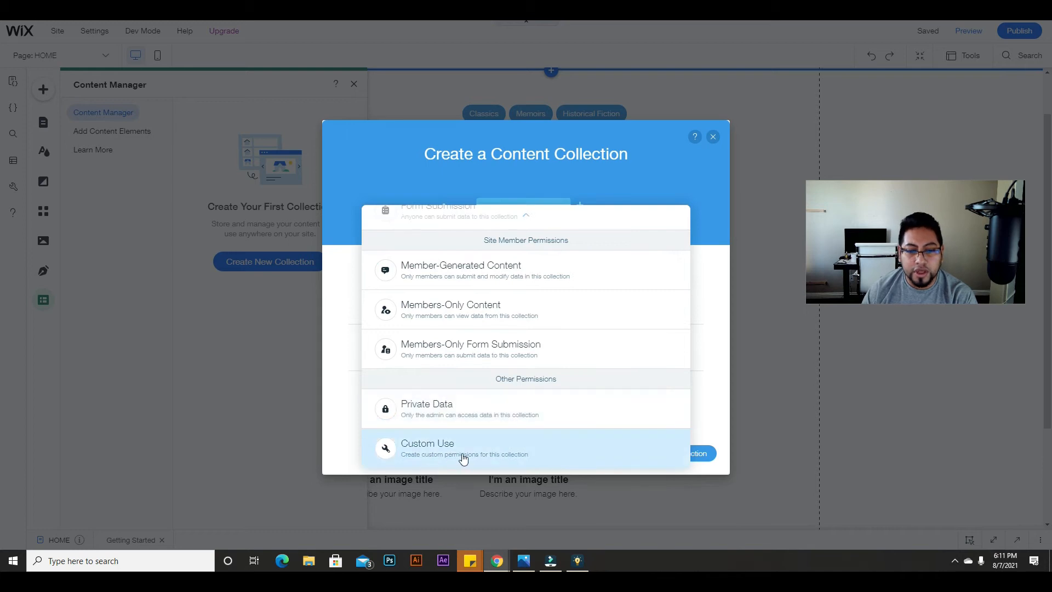
click(454, 454)
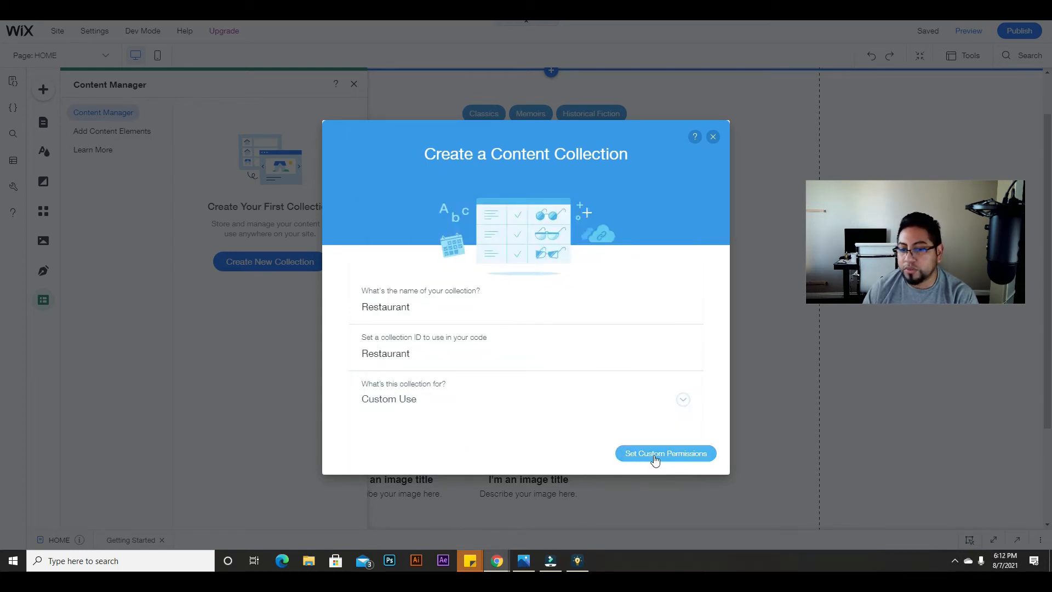
click(656, 460)
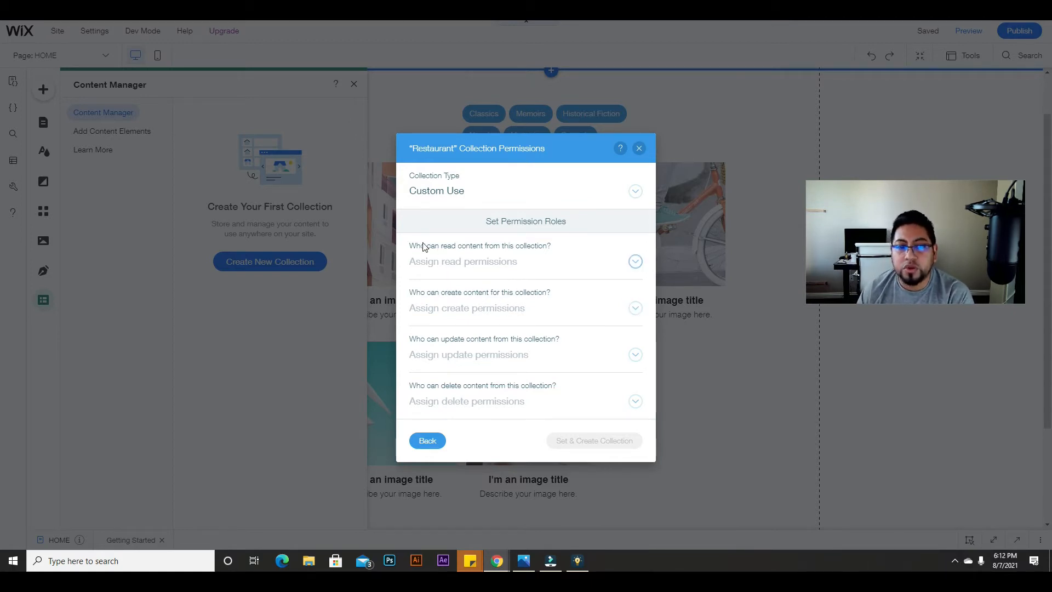
- Assign the read, create and update permissions of the Restaurant collection to Anyone
click(409, 249)
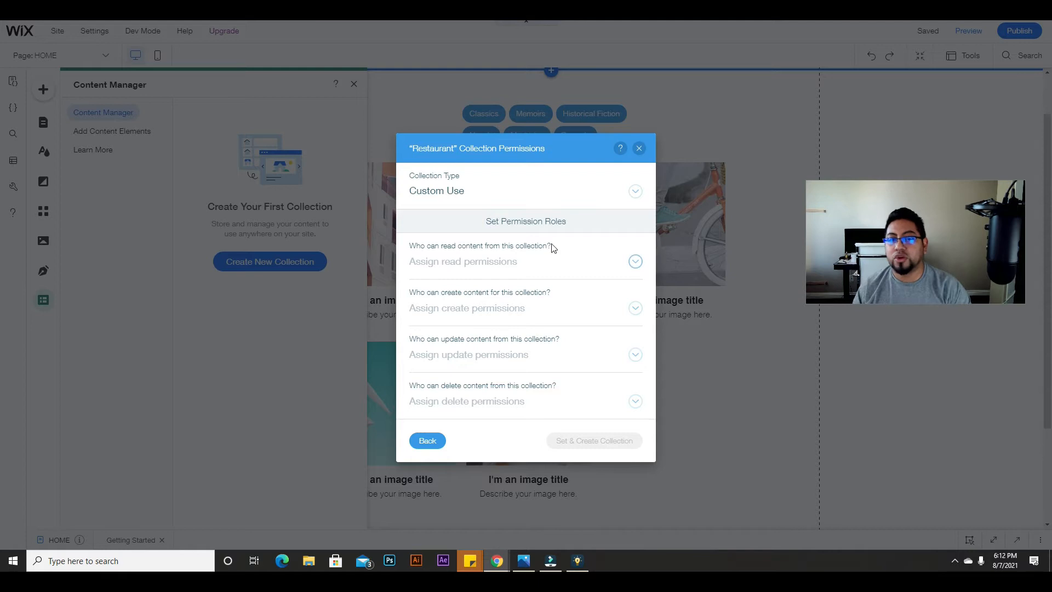
click(612, 256)
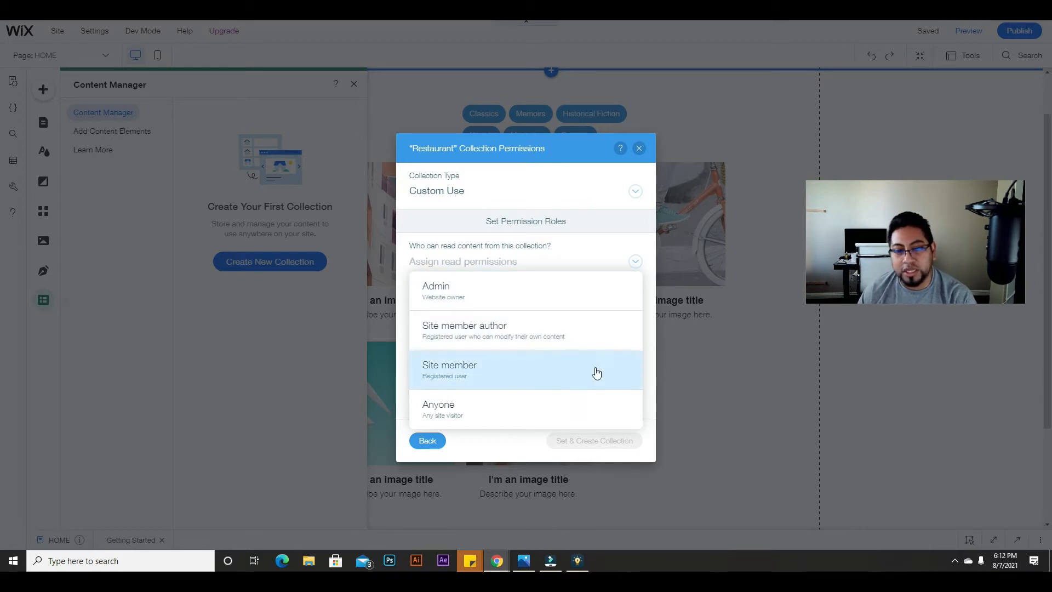
click(514, 408)
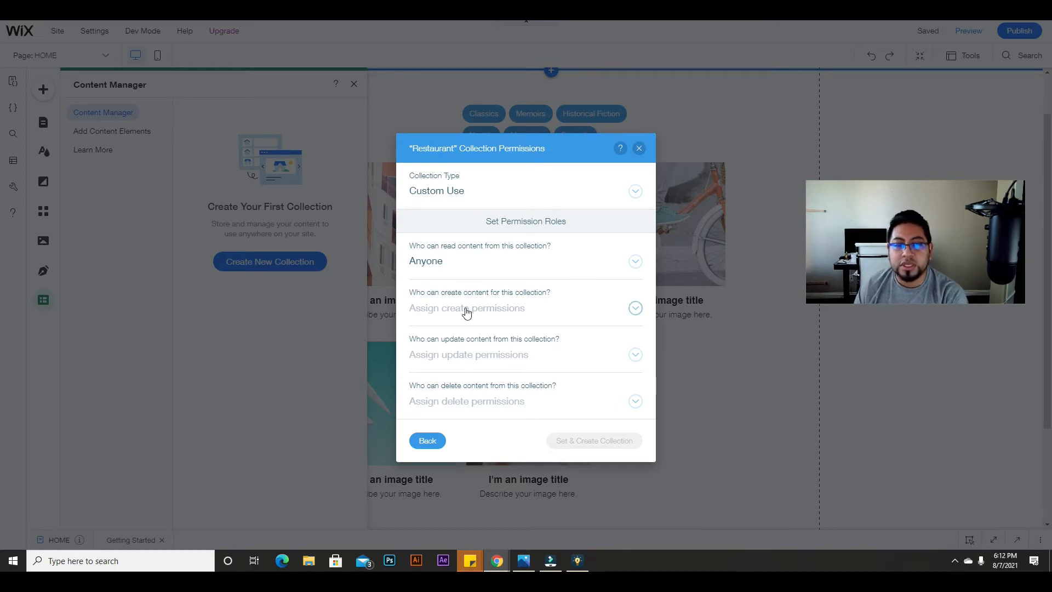
click(614, 314)
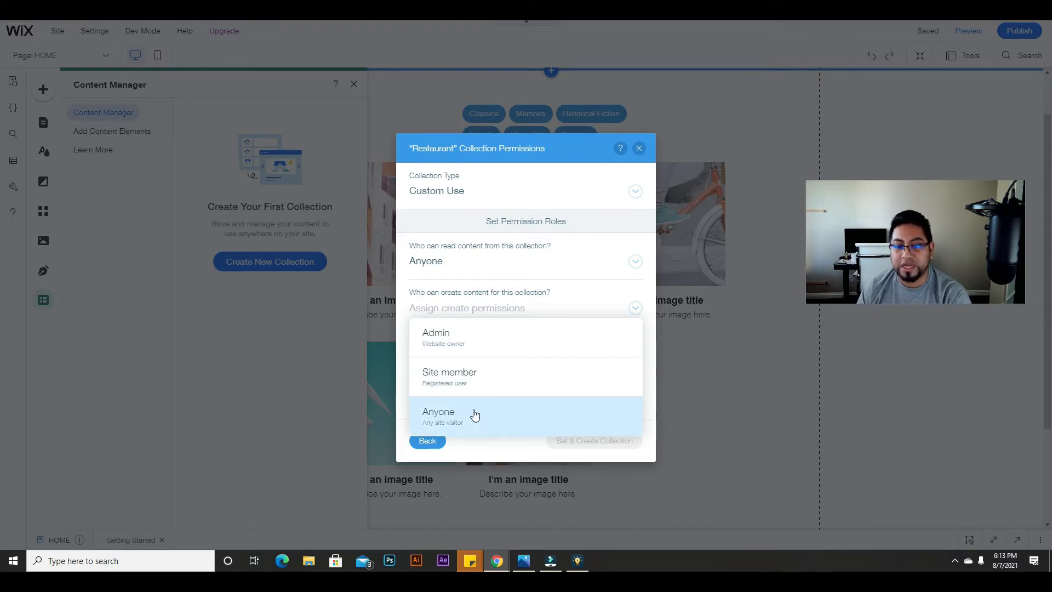
click(475, 415)
click(476, 353)
click(482, 324)
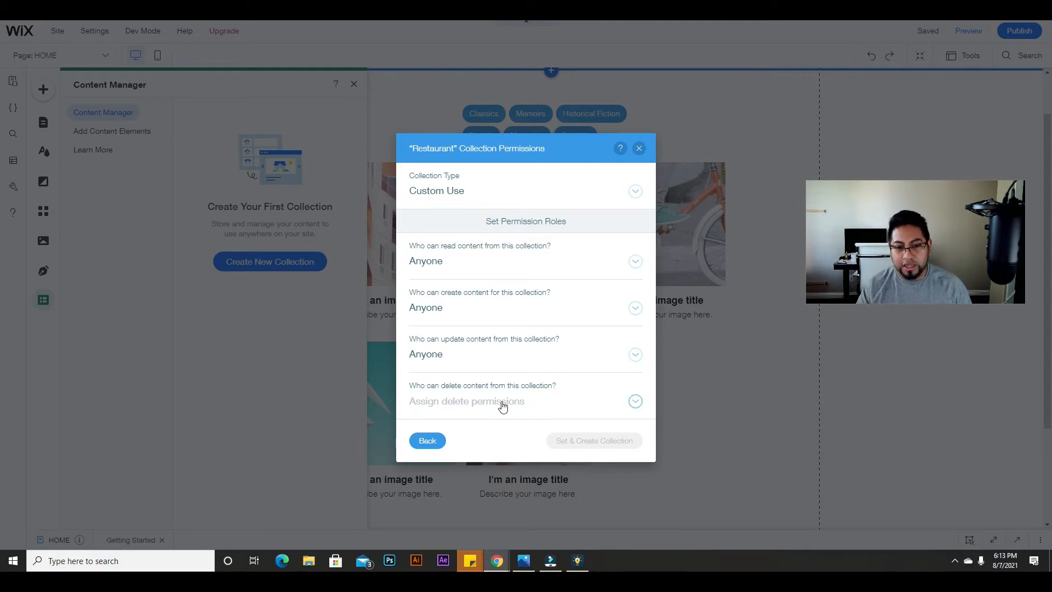
- Restrict the delete permission to Admin and create the Restaurant collection
click(466, 399)
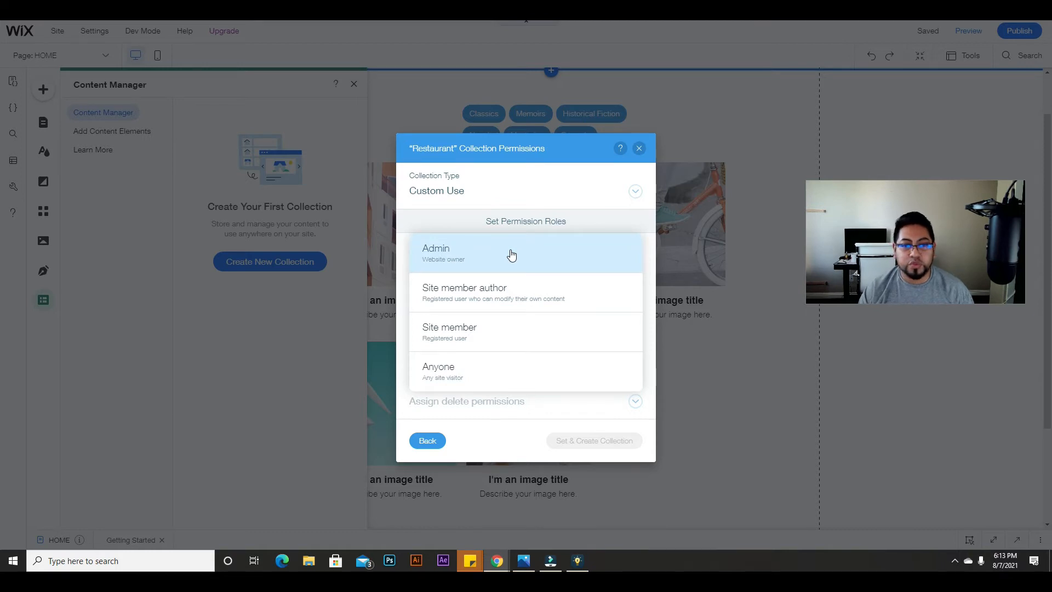
click(511, 255)
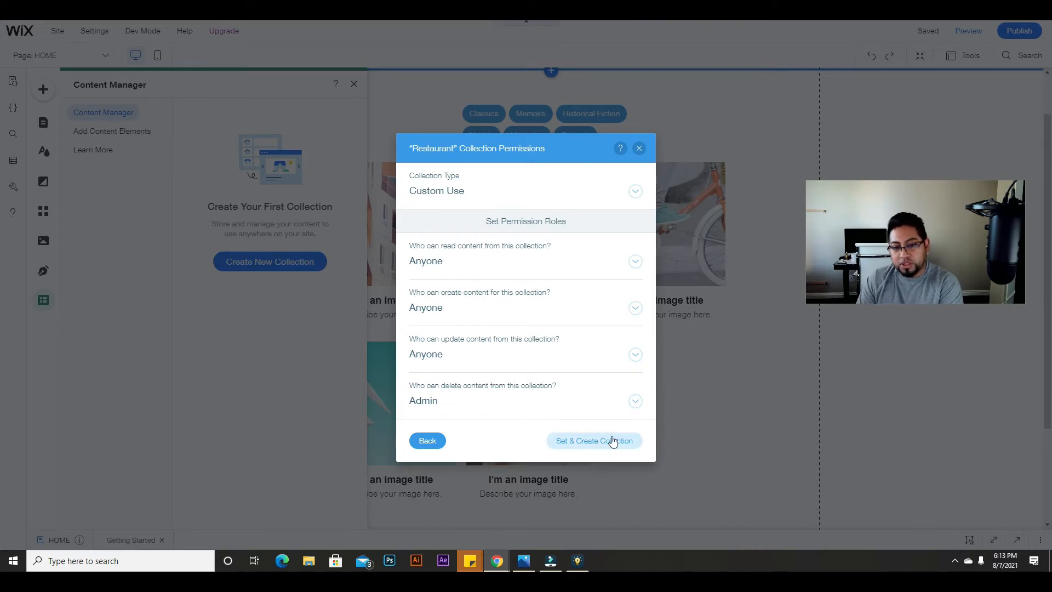
click(622, 447)
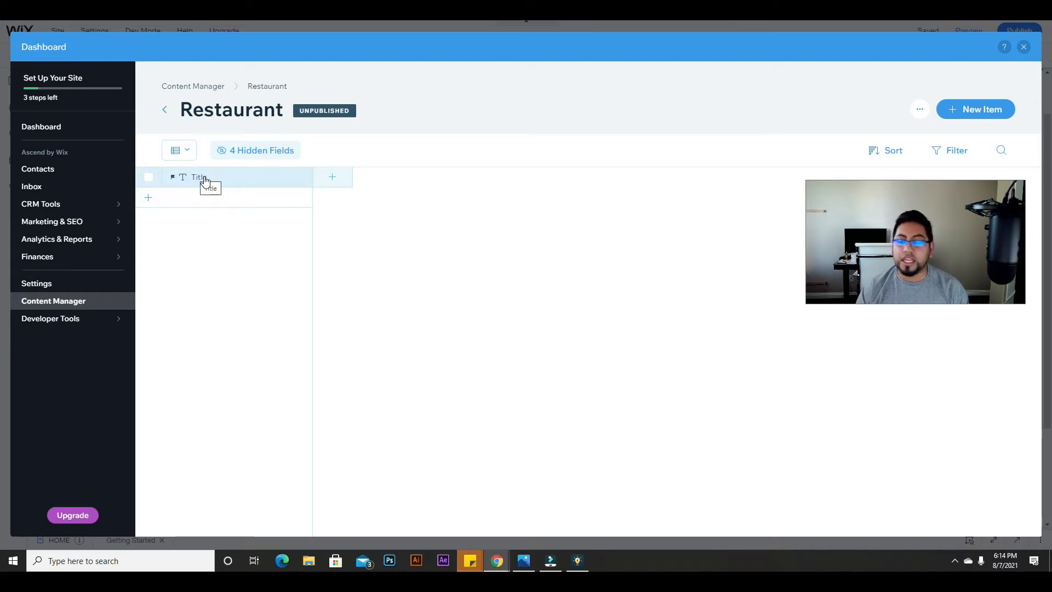
- Try renaming the primary Title field of the Restaurant collection to Name in its properties
click(247, 180)
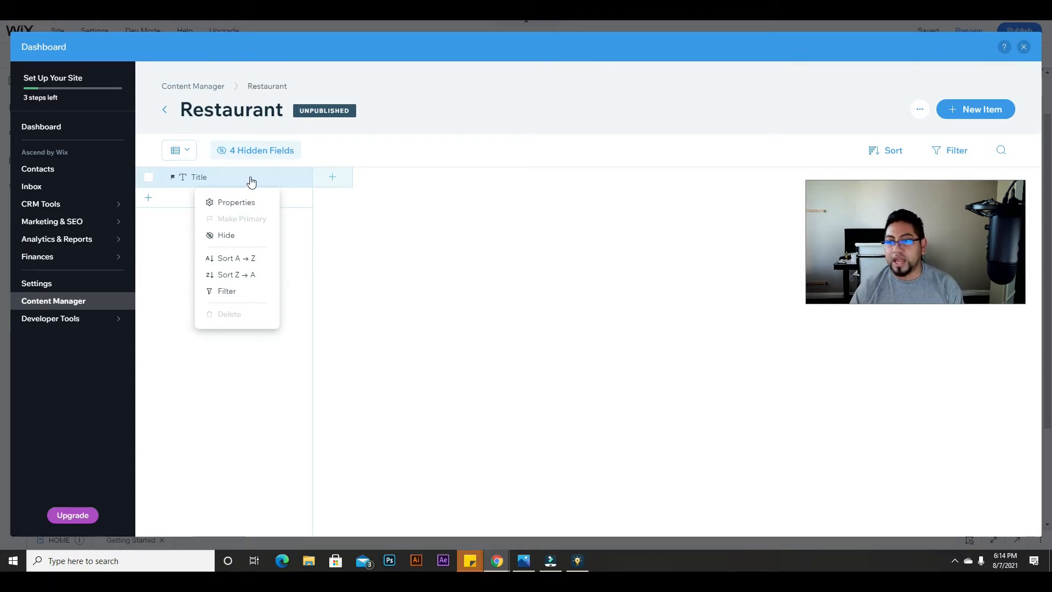
click(357, 286)
click(242, 180)
click(243, 202)
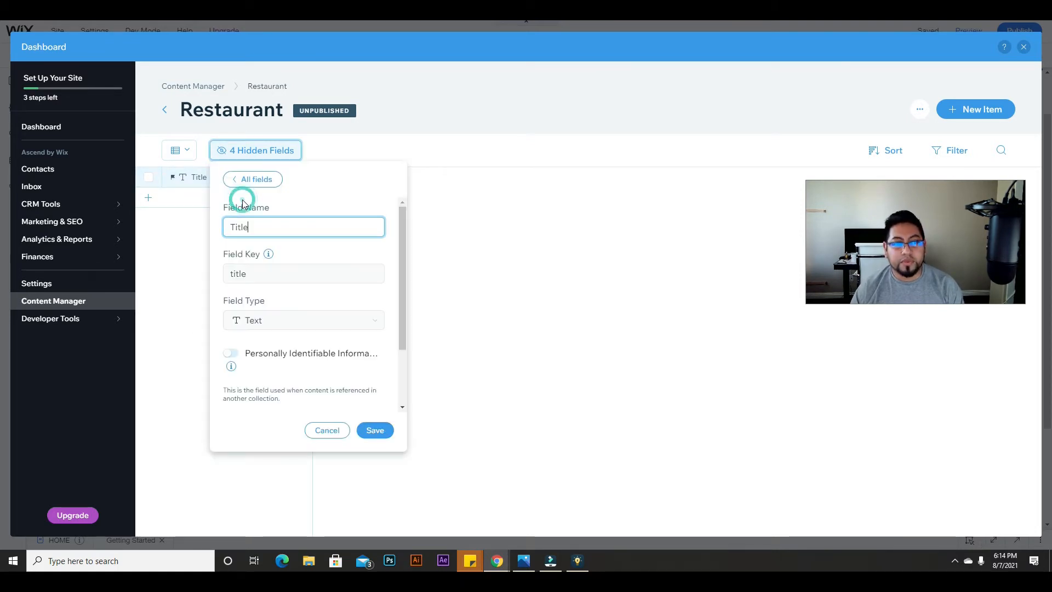
click(290, 221)
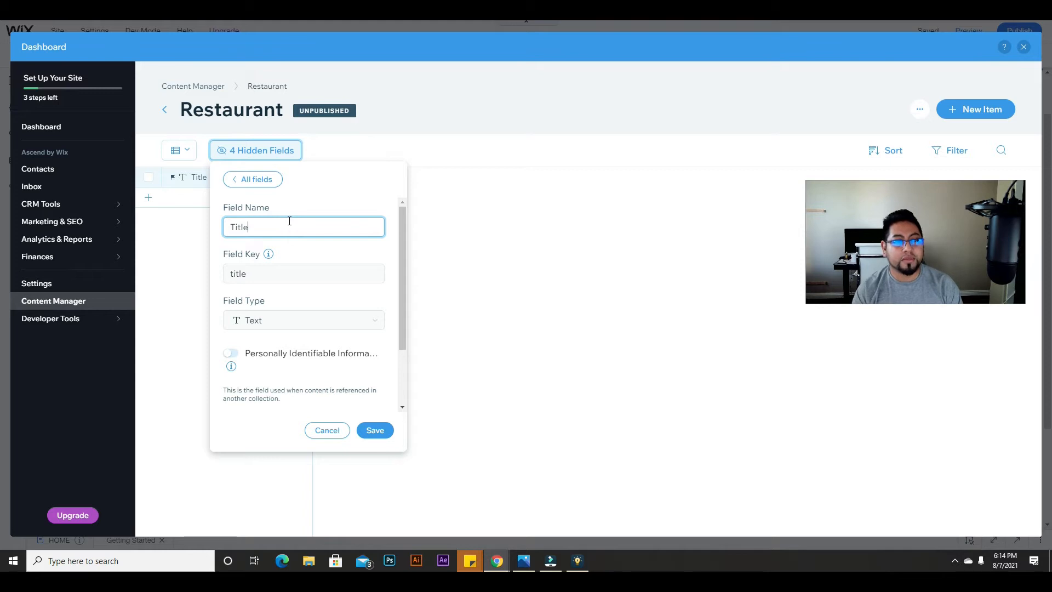
key(BackSpace)
key(BackSpace)
text(Tit)
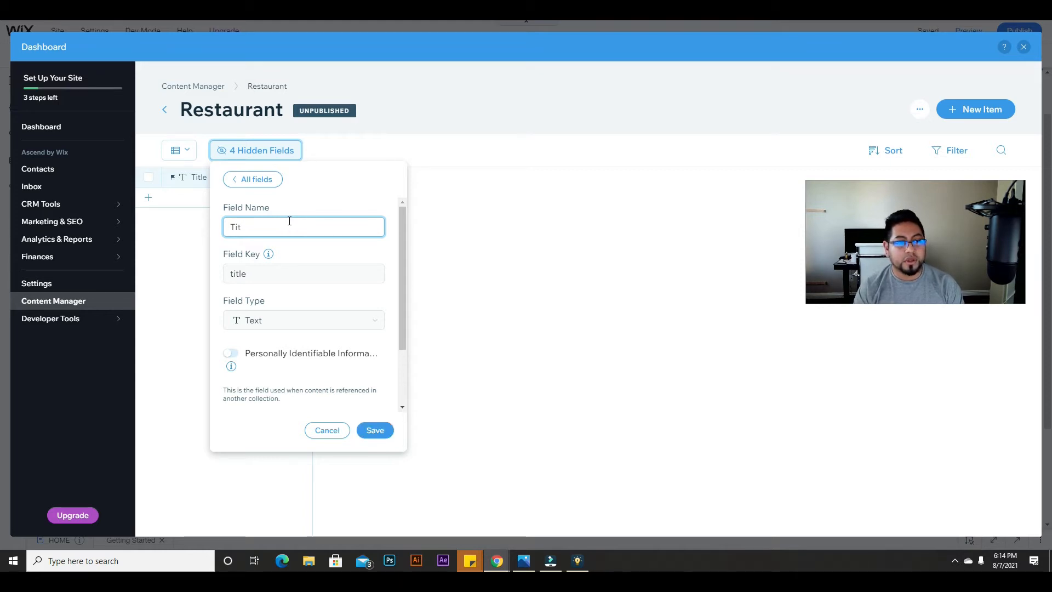
key(BackSpace)
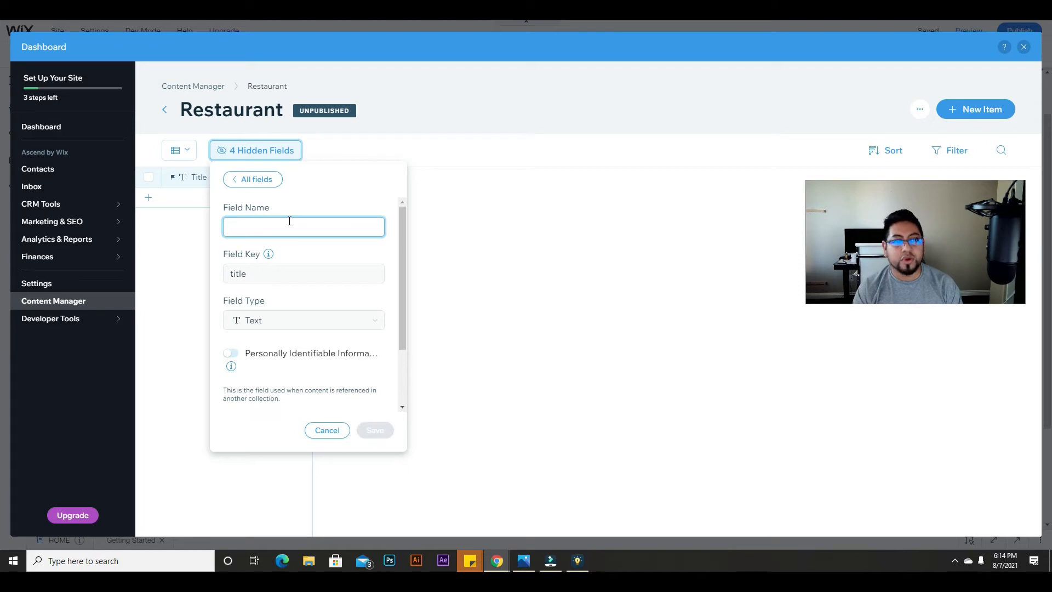
text(N)
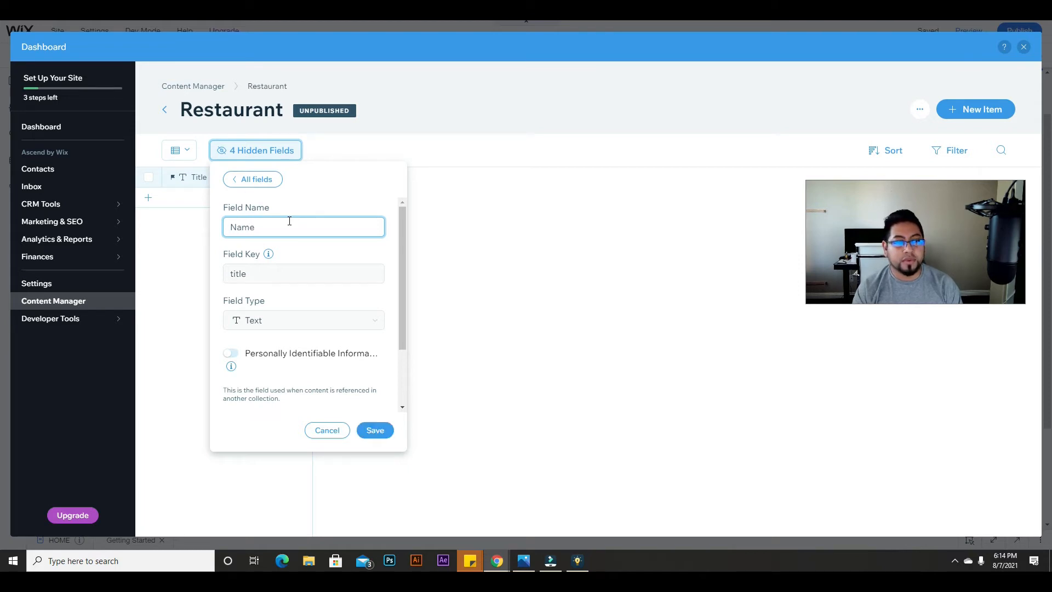
key(BackSpace)
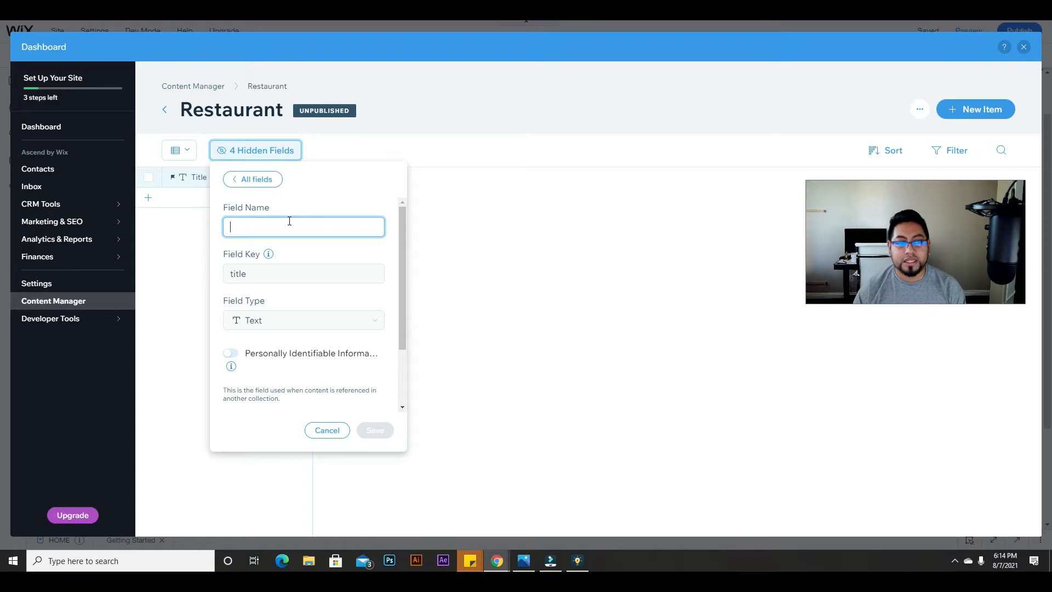
- Restore Title as the primary field's name and save the field properties
click(253, 273)
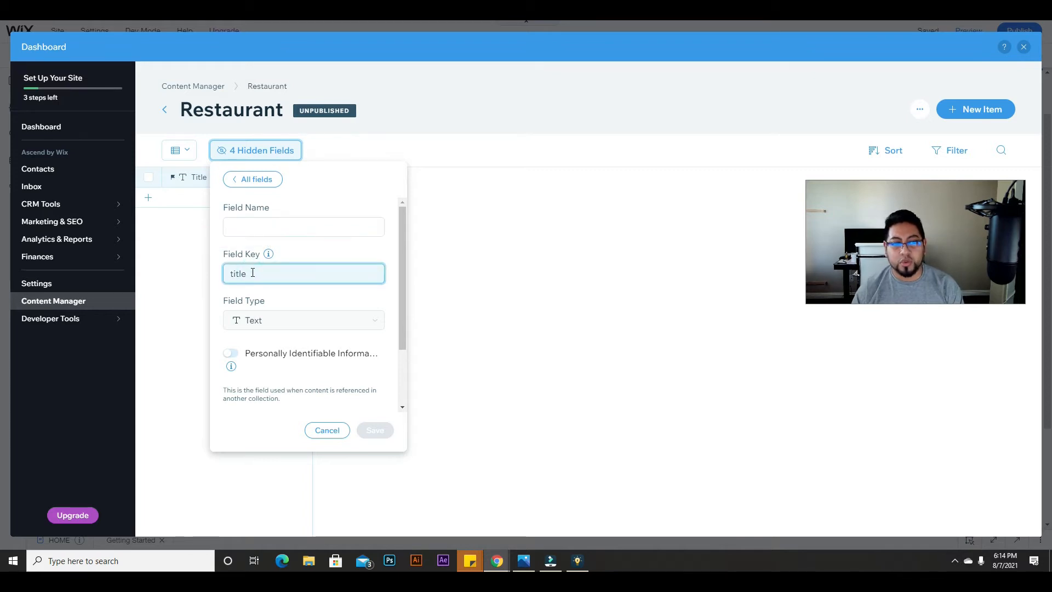
click(276, 323)
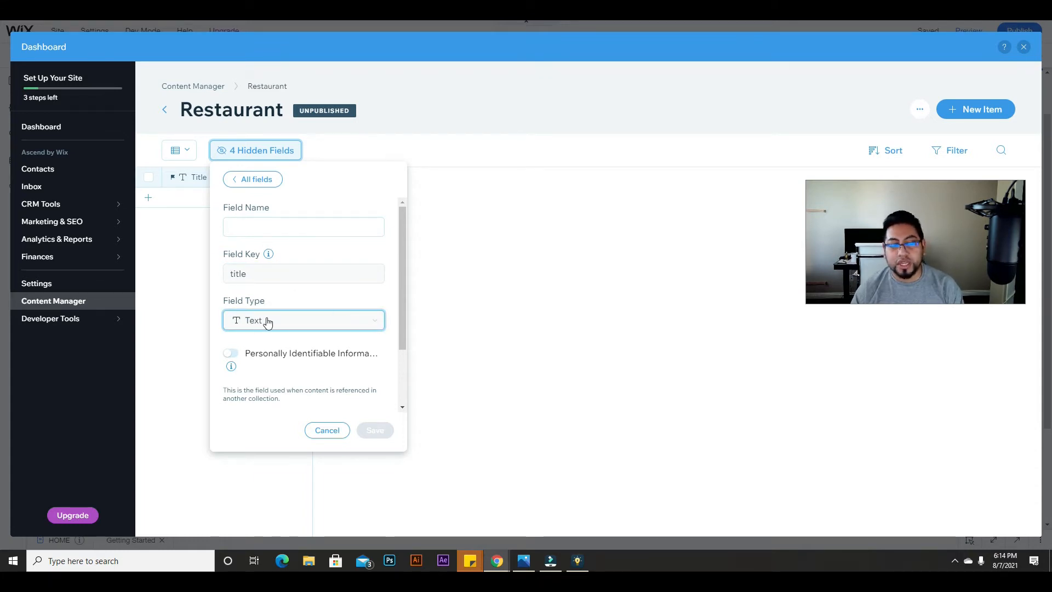
click(278, 232)
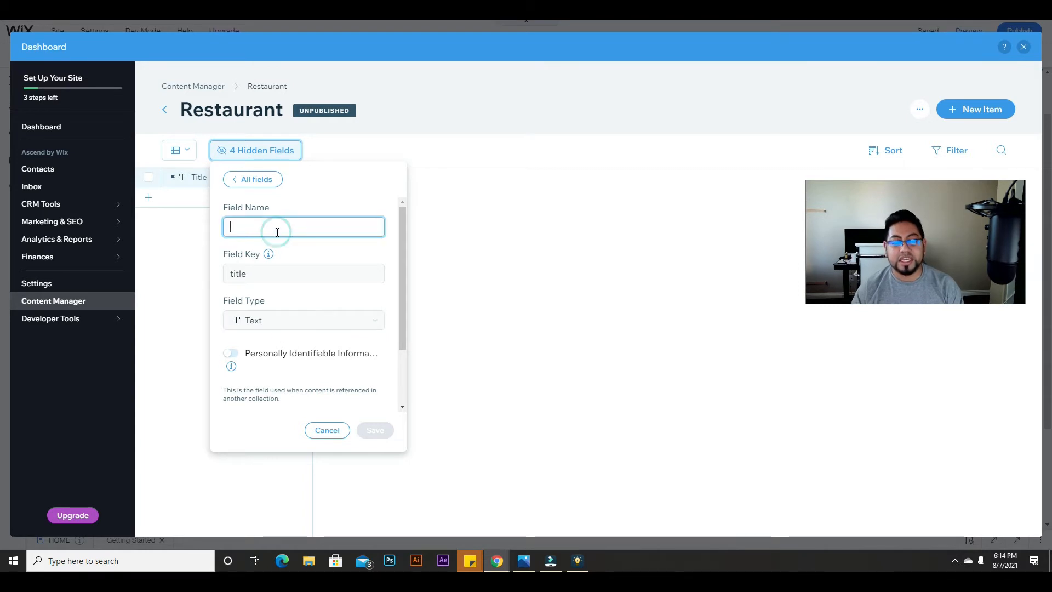
text(Title)
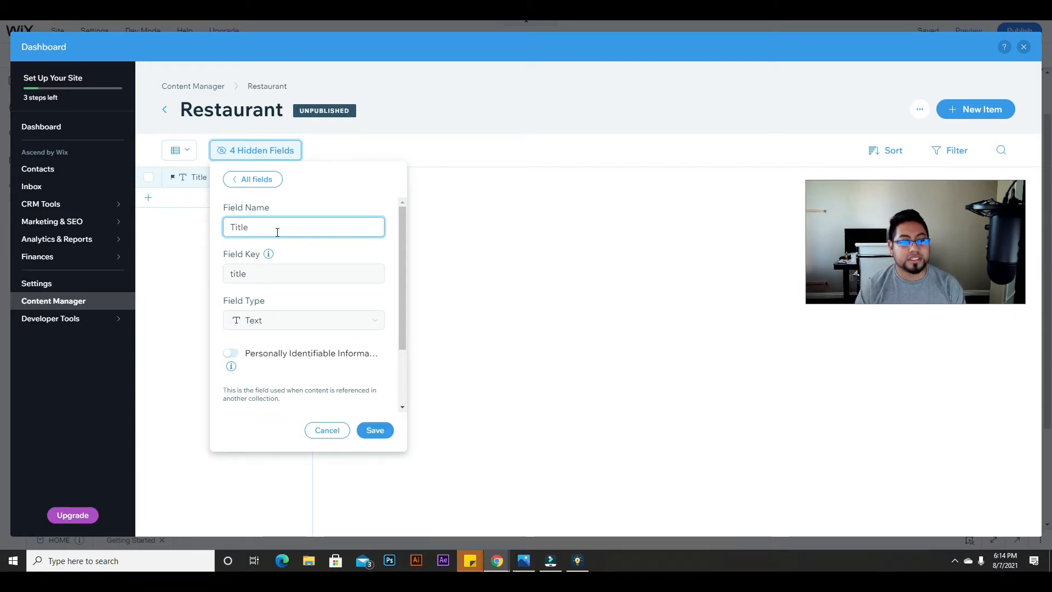
click(375, 434)
click(444, 434)
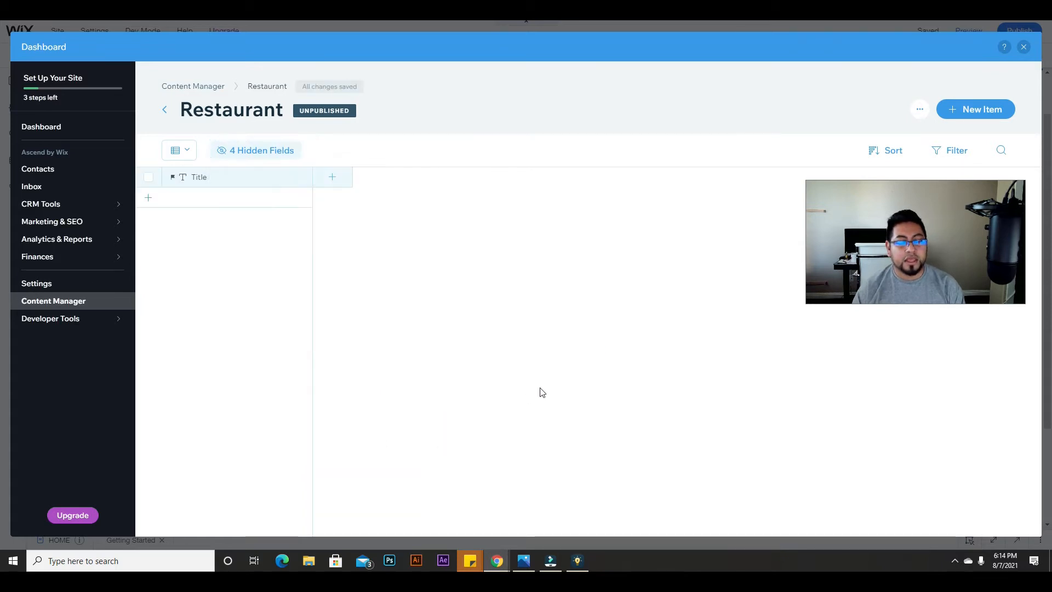
- Add a field named Image with the Image field type to the Restaurant collection
click(330, 177)
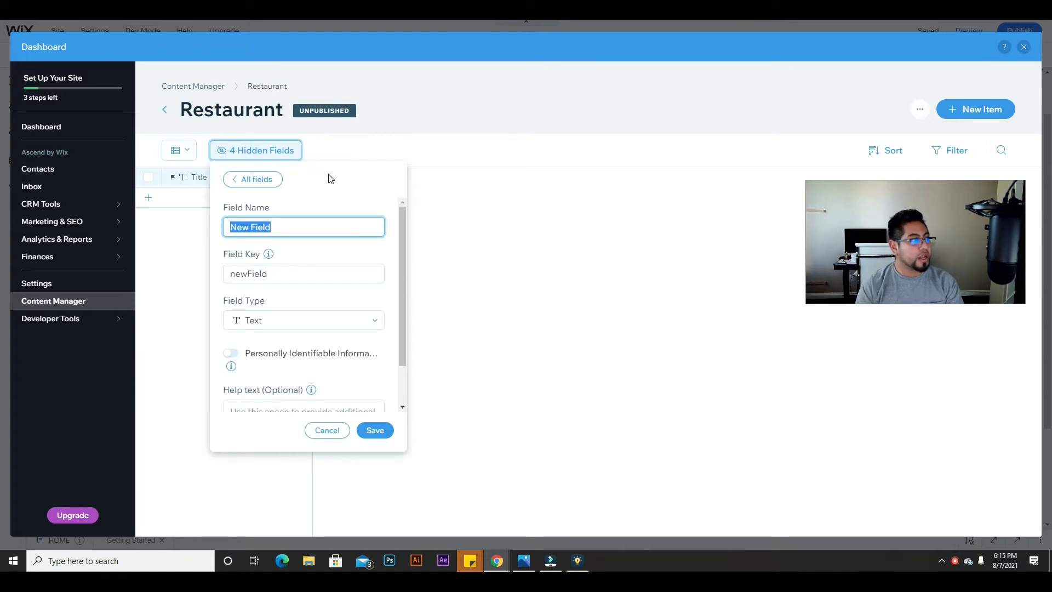
text(Image)
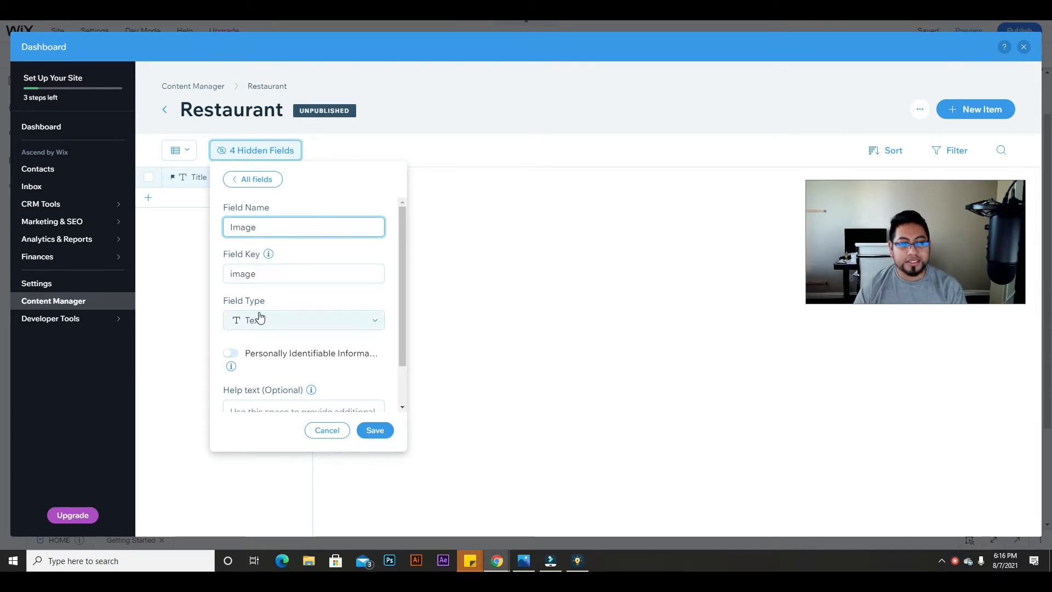
click(347, 328)
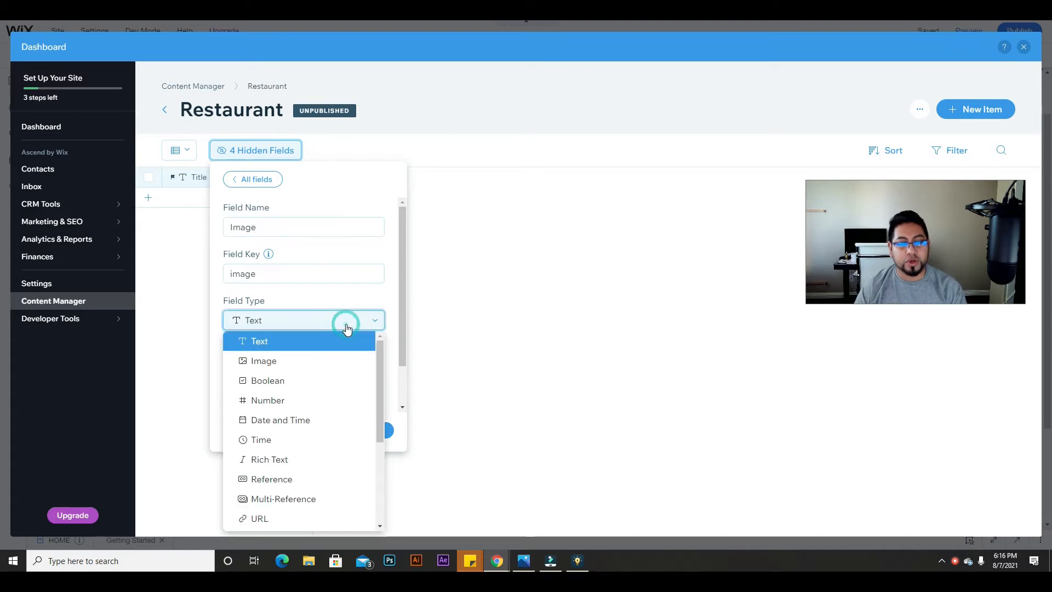
click(279, 360)
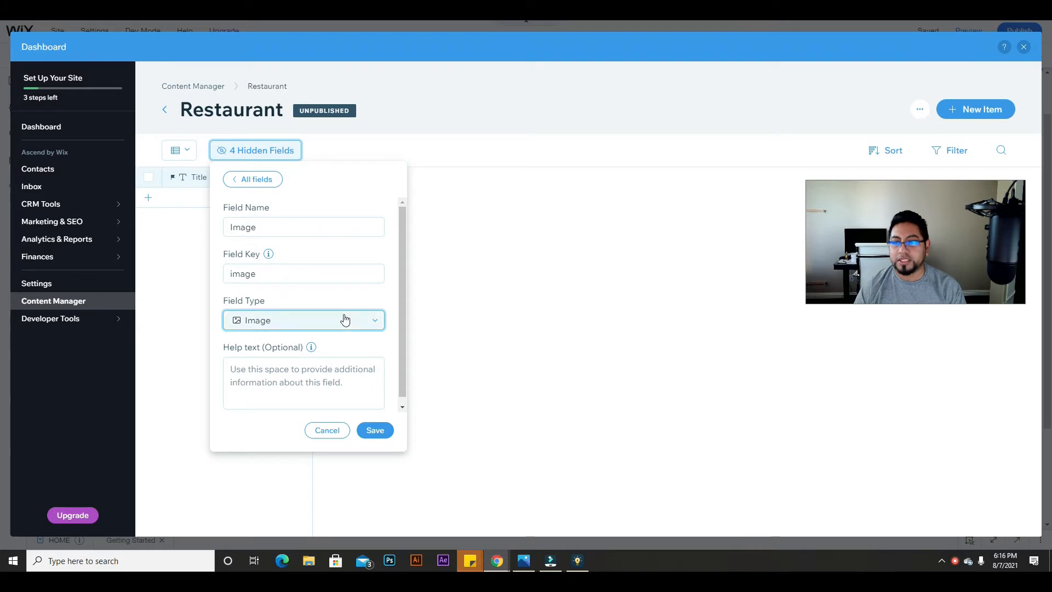
click(375, 432)
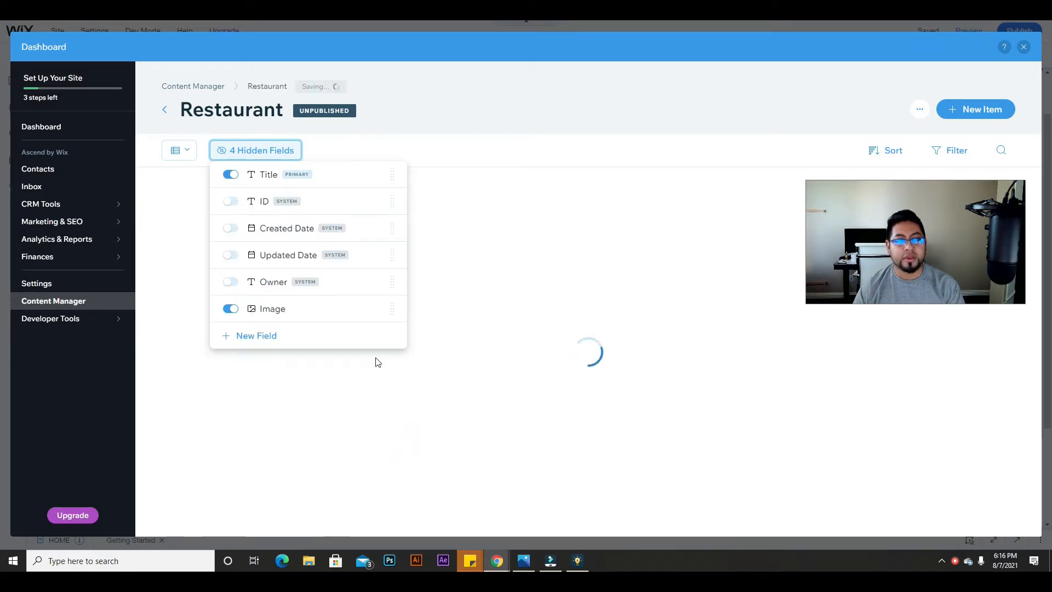
click(441, 215)
- Add a text field named Location to the Restaurant collection
click(447, 178)
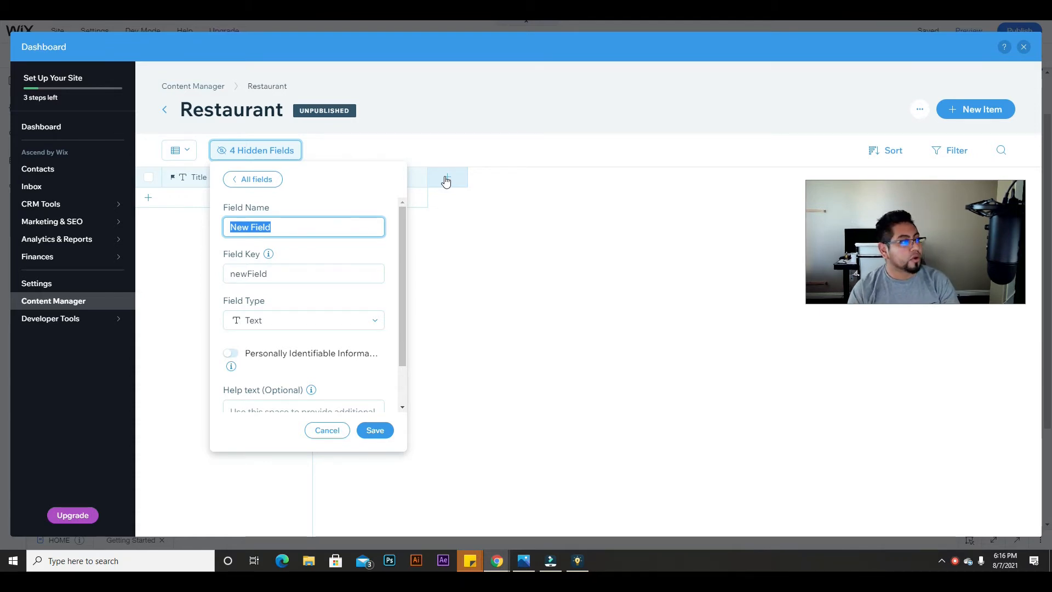
text(Location)
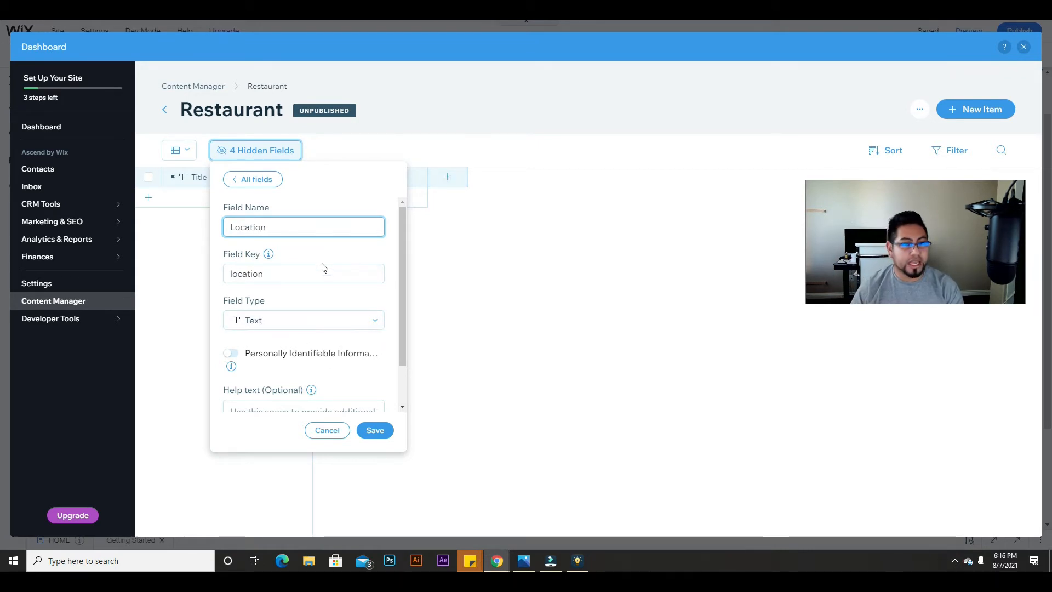
click(376, 430)
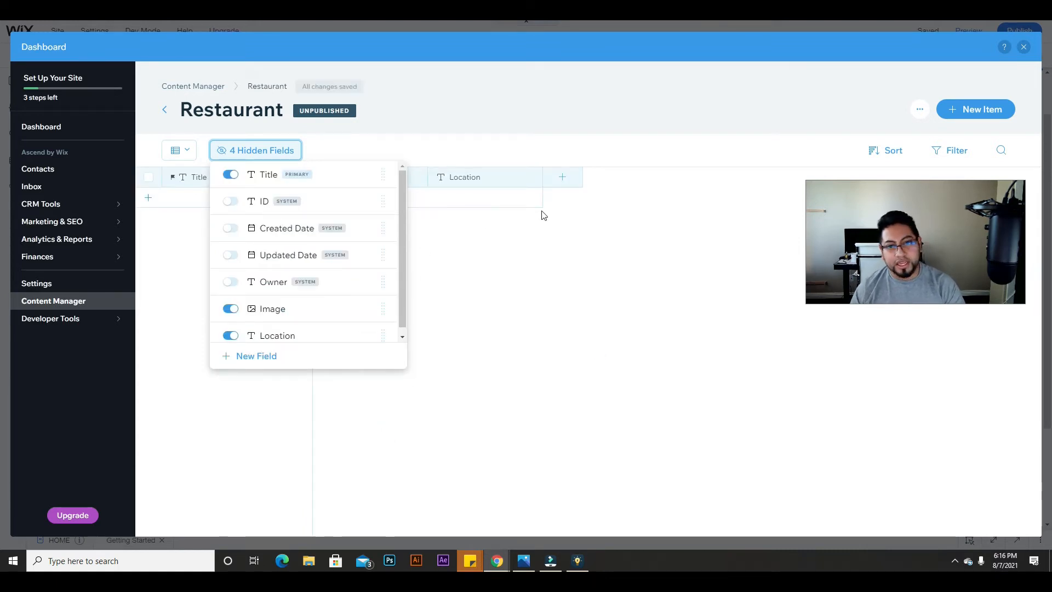
- Add a text field named Type of food after the Location field
click(573, 183)
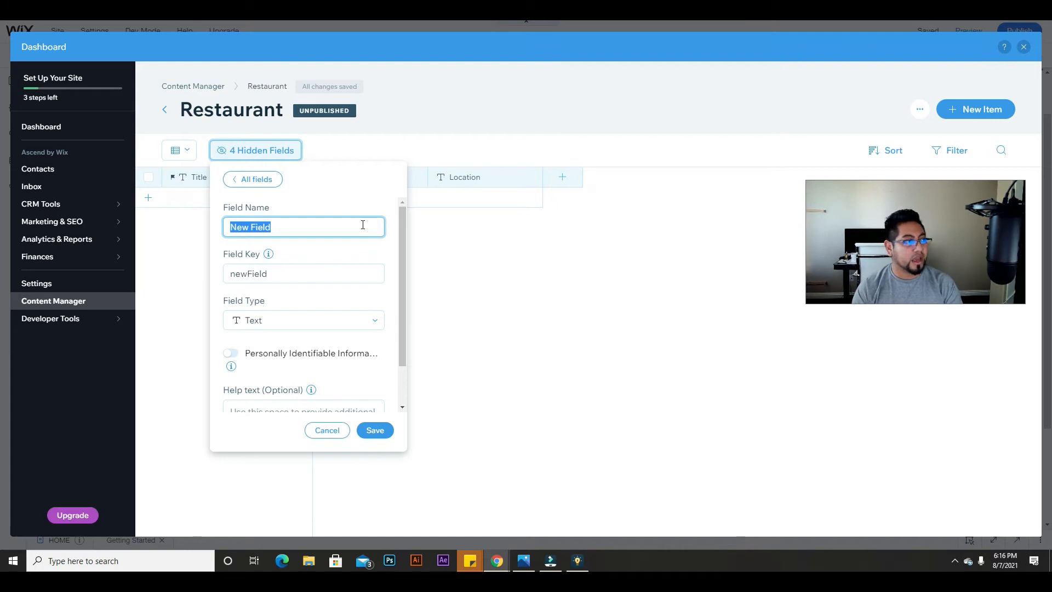
text(TY)
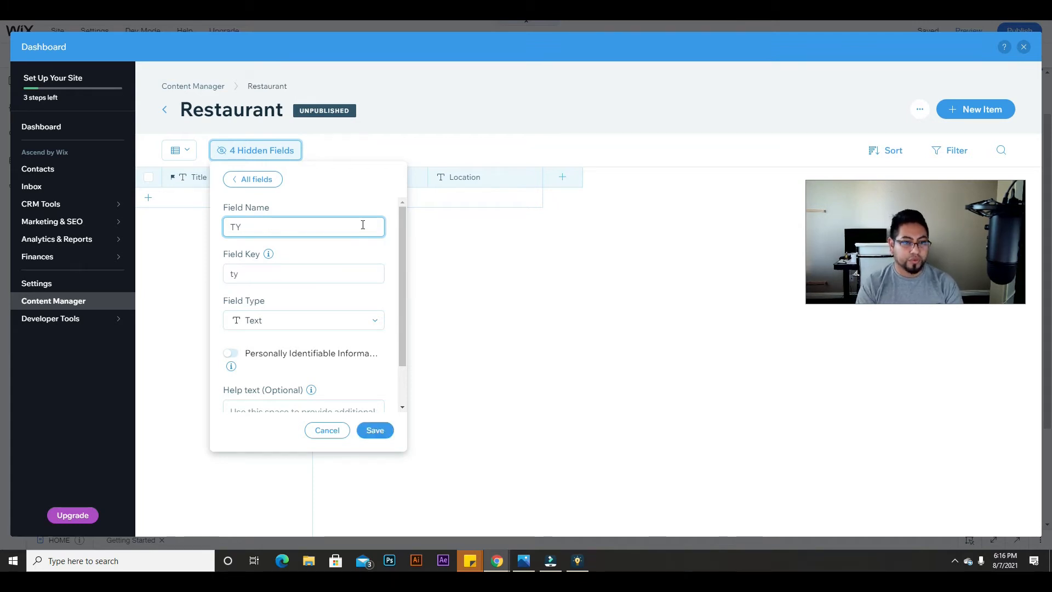
text(pe of food)
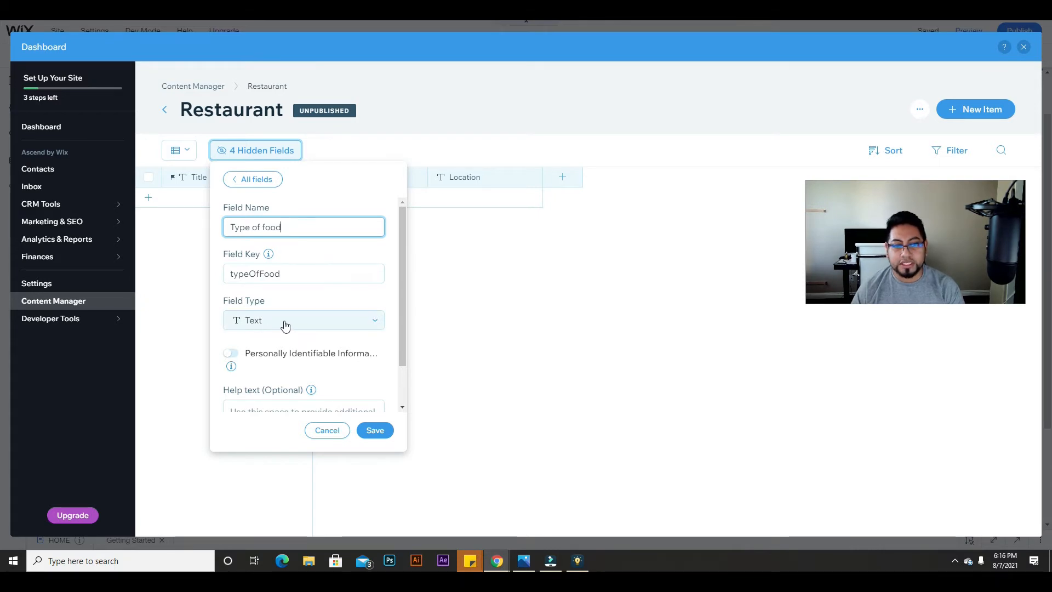
click(375, 430)
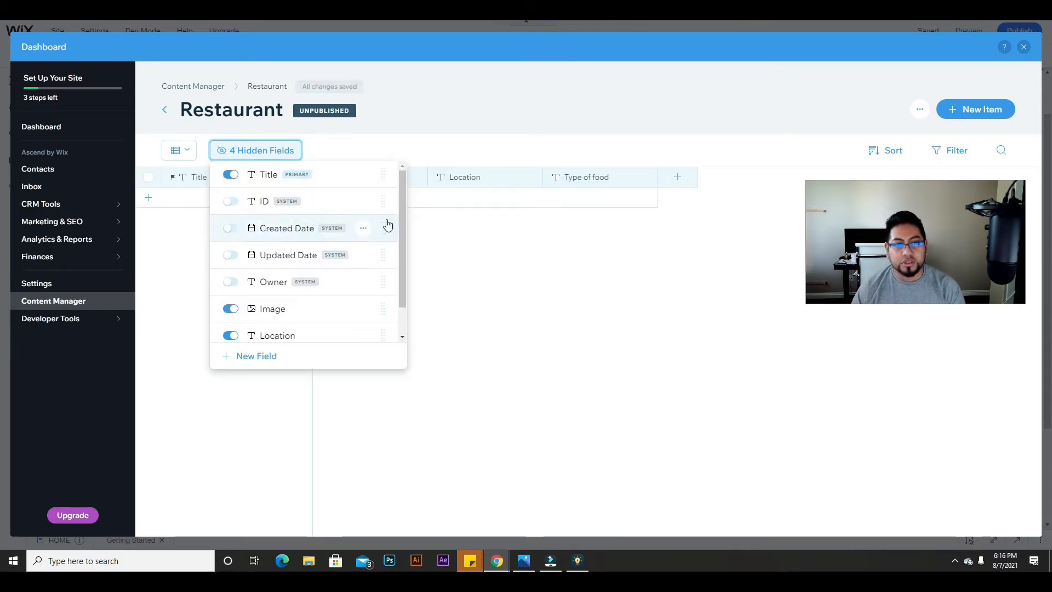
click(406, 228)
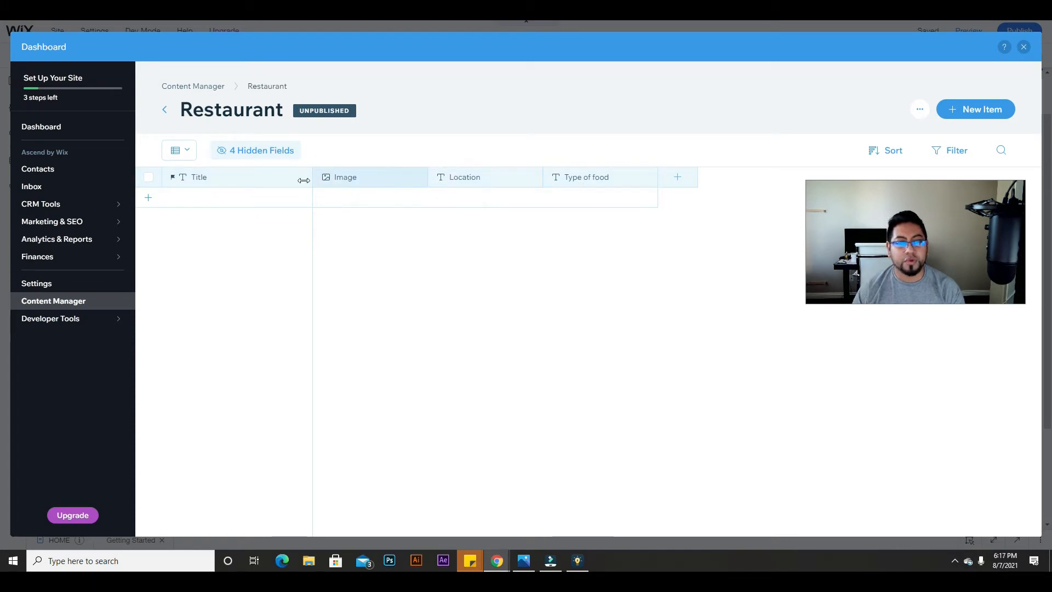
- Rename the primary Title field of the Restaurant collection to Dish and save it
click(210, 185)
click(228, 200)
double_click(258, 225)
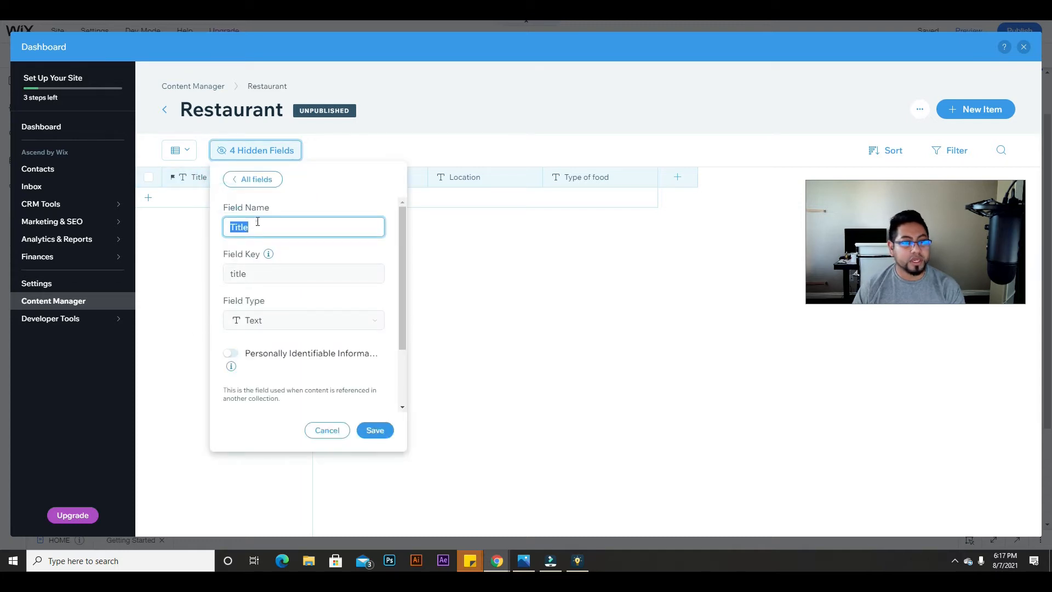
key(BackSpace)
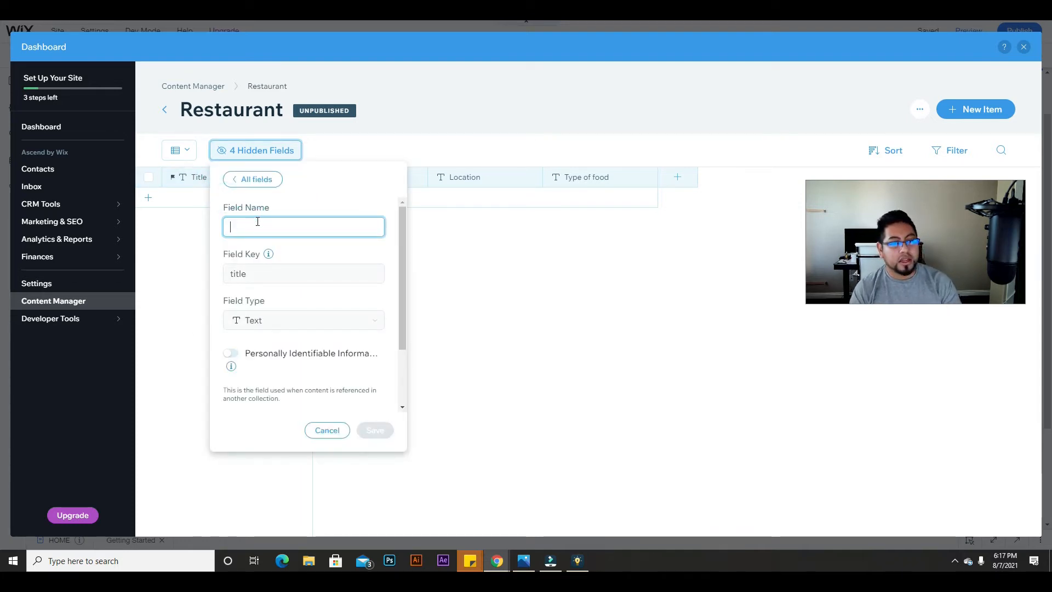
text(FOO)
key(BackSpace)
key(BackSpace)
text(odd)
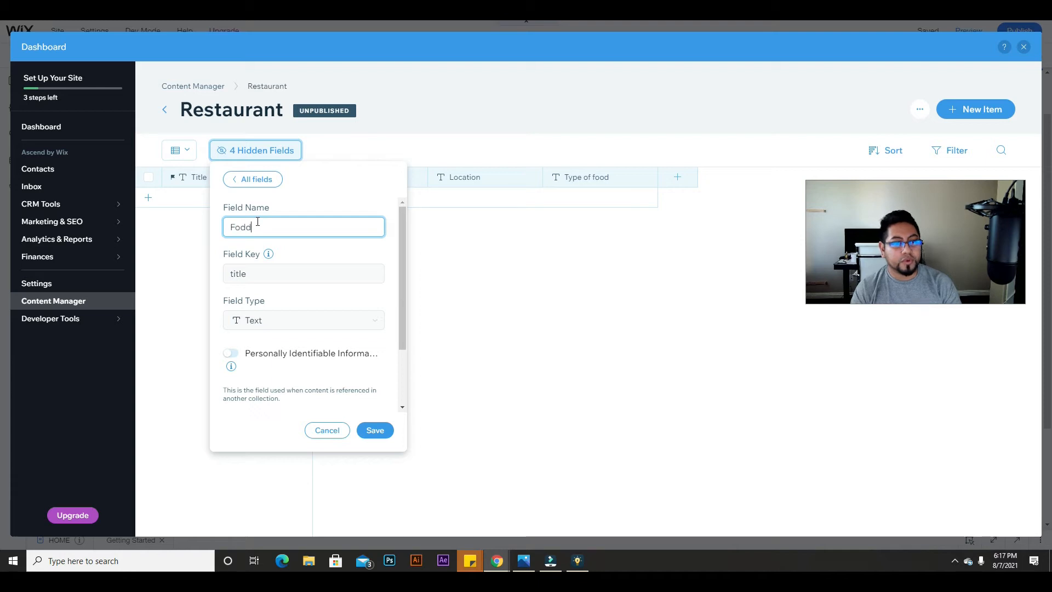
text(o)
key(BackSpace)
key(BackSpace)
key(BackSpace)
text(Dish)
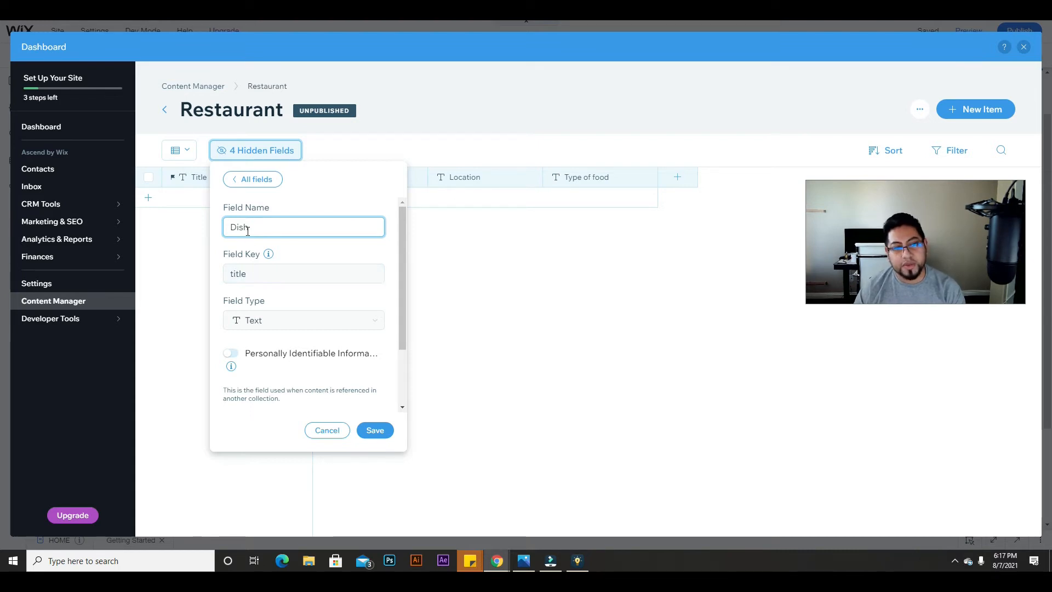
click(376, 430)
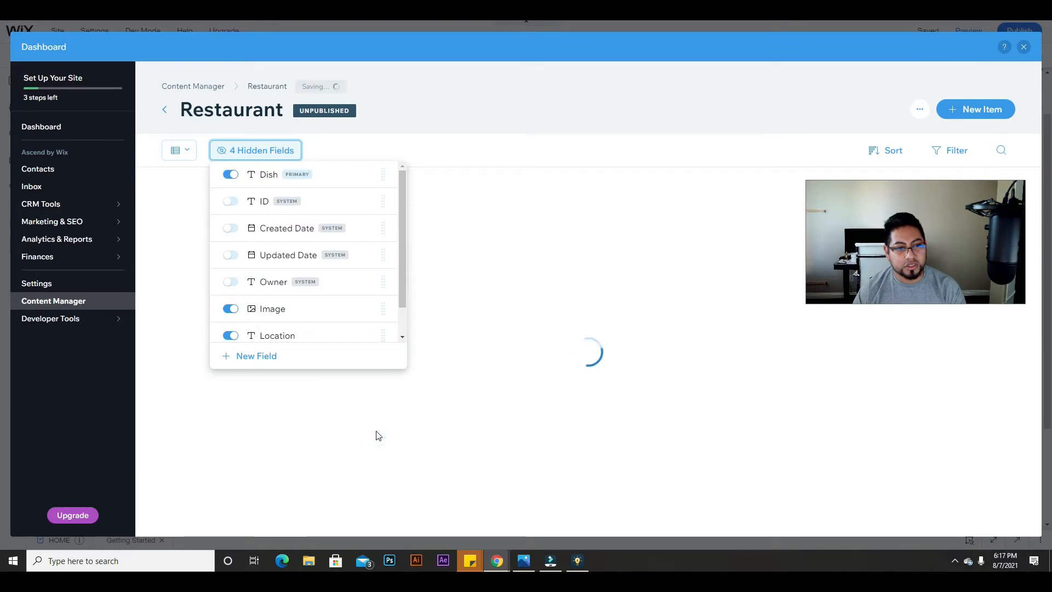
click(376, 435)
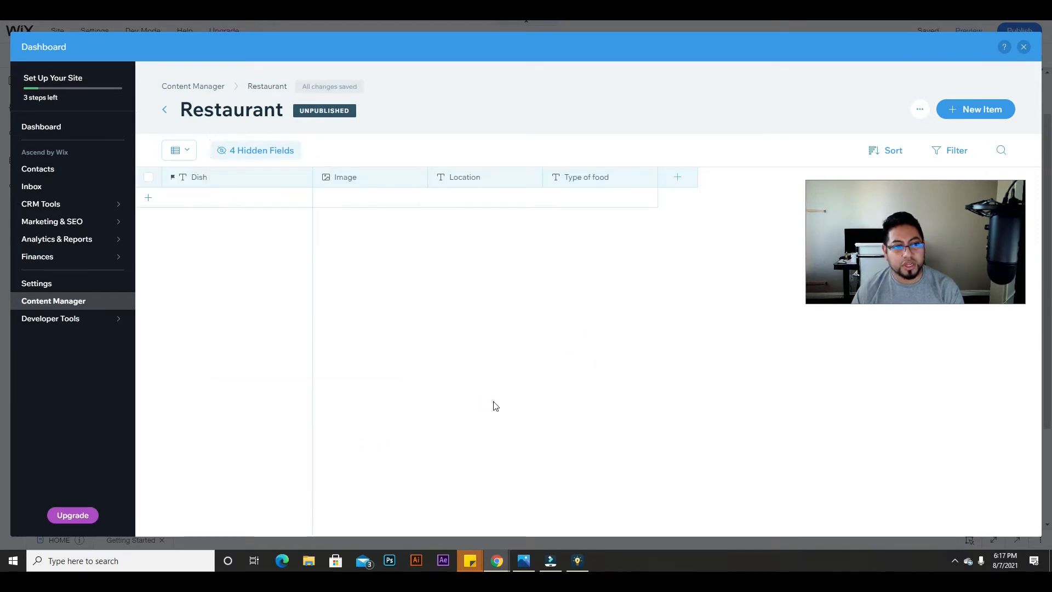
- Create the first item of the Restaurant collection with Pizza as its dish
click(233, 198)
text(Pizza)
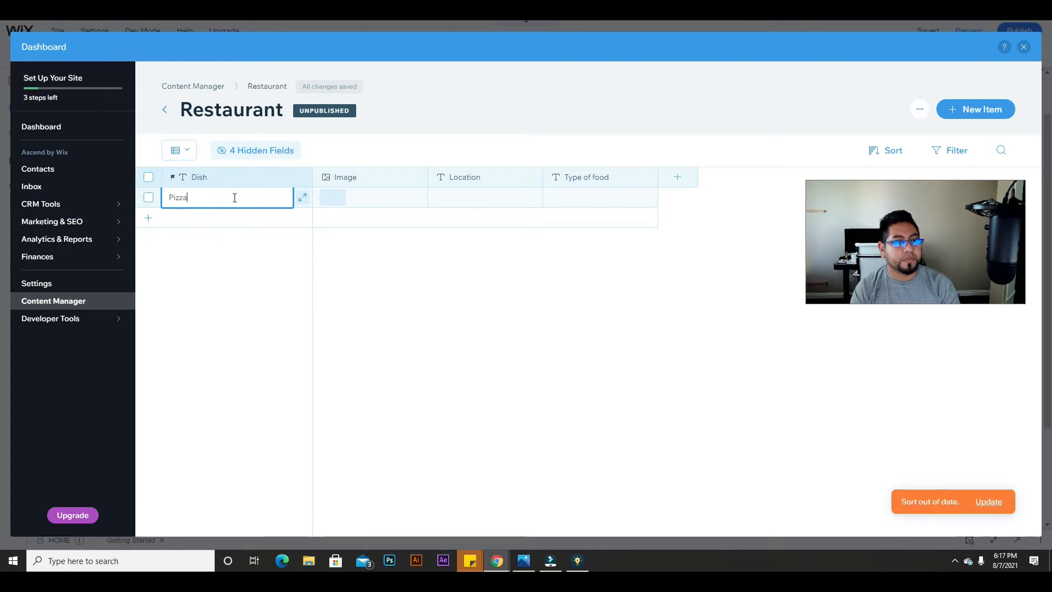
key(Tab)
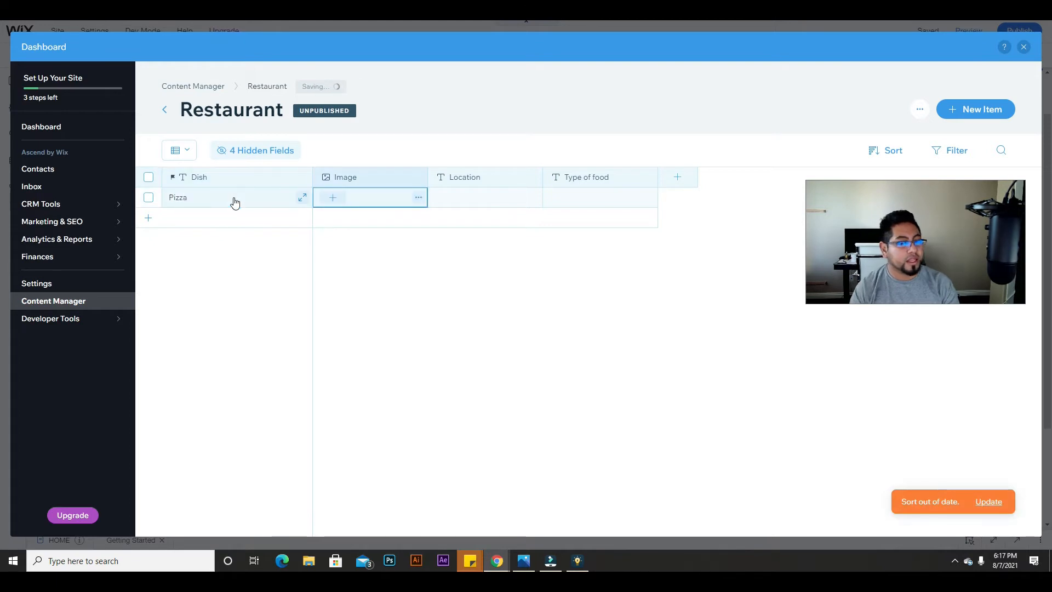
- Open the image chooser for the Pizza item
click(333, 197)
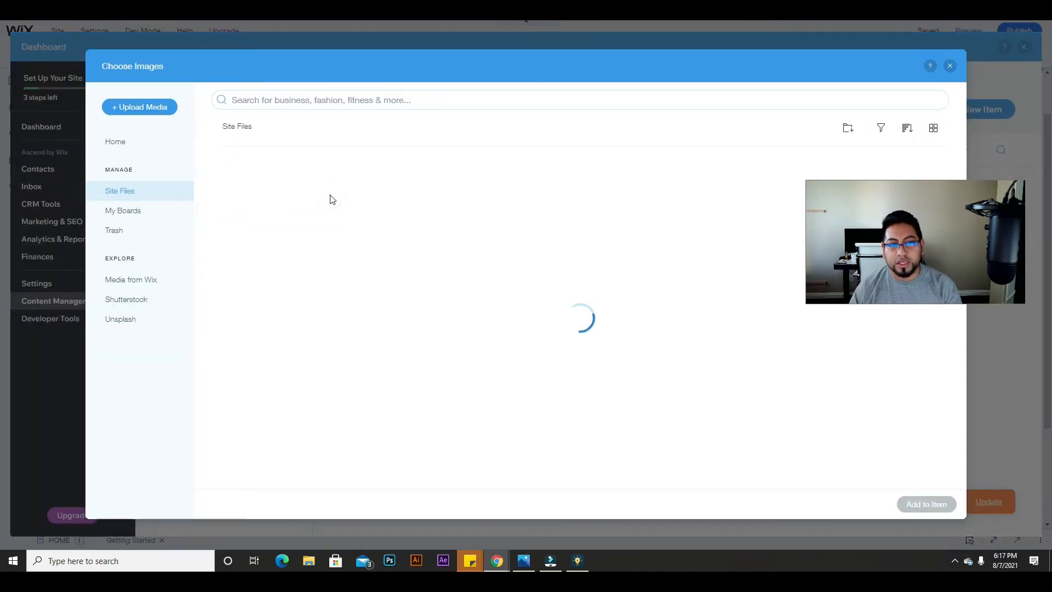
click(609, 391)
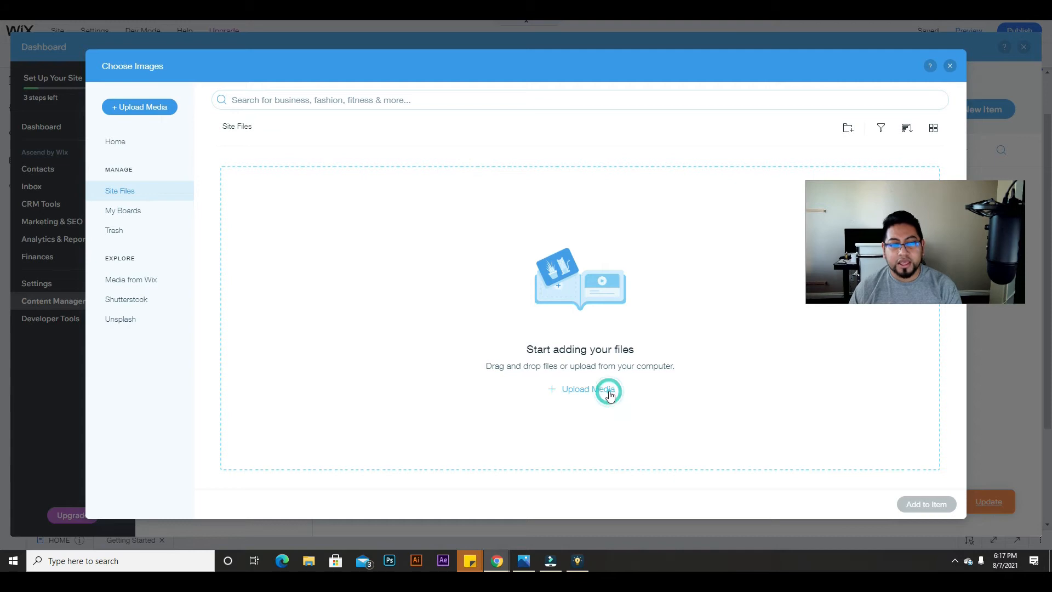
click(538, 315)
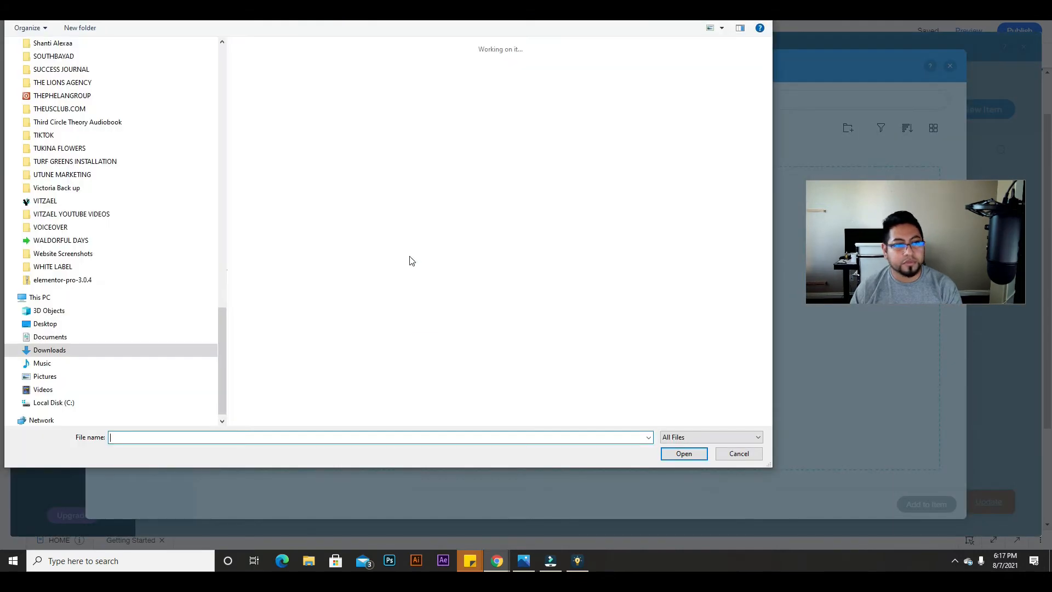
click(745, 454)
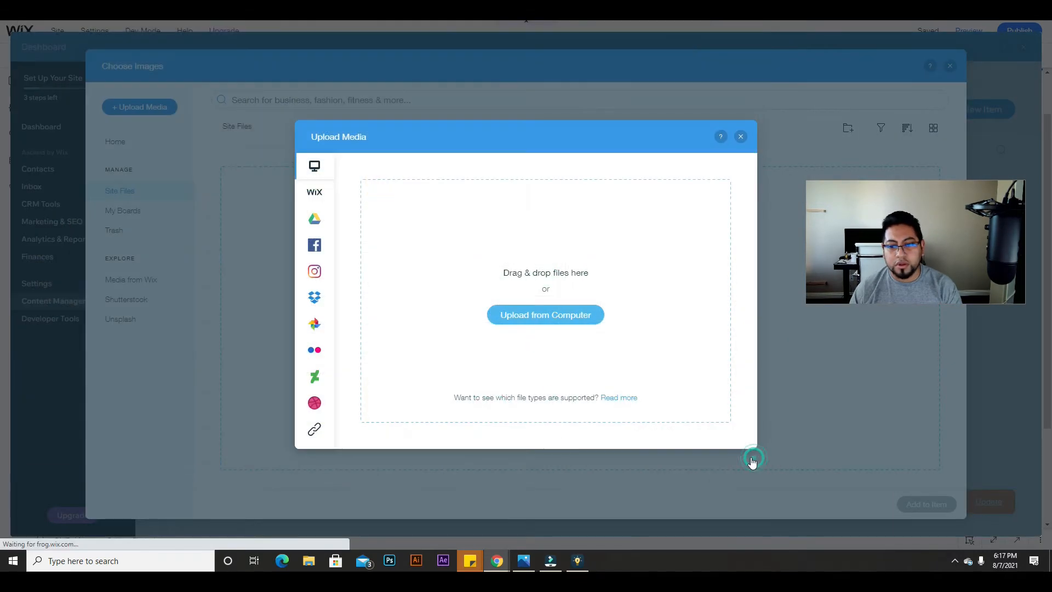
click(740, 136)
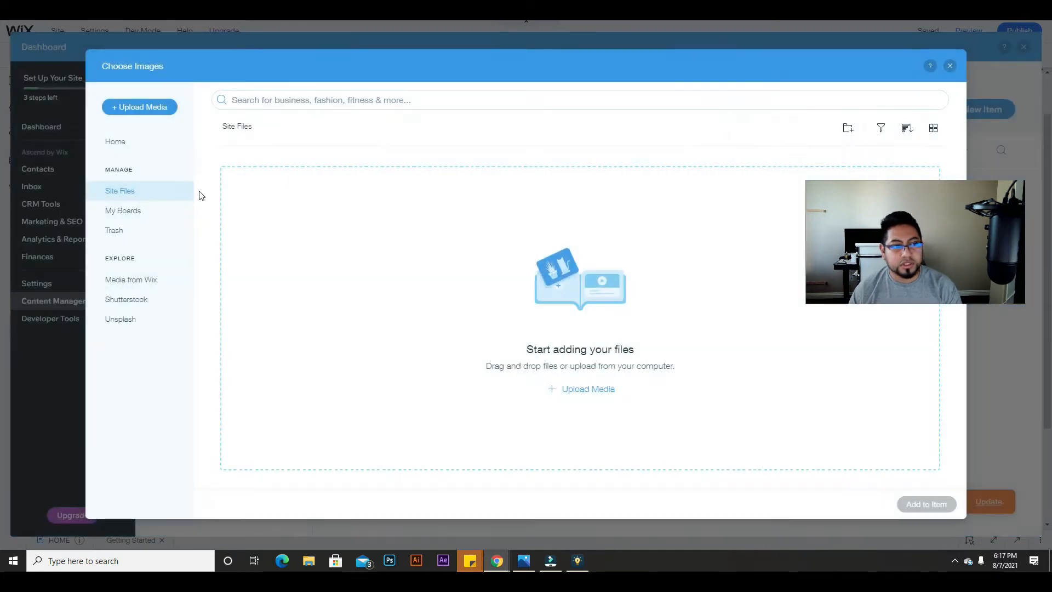
click(130, 320)
click(261, 96)
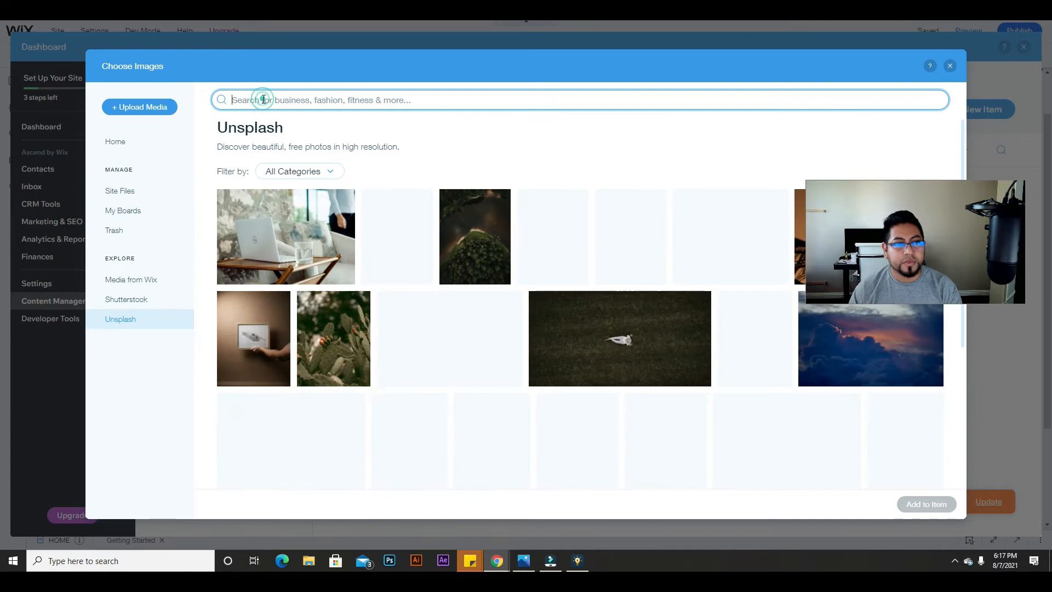
text(piz)
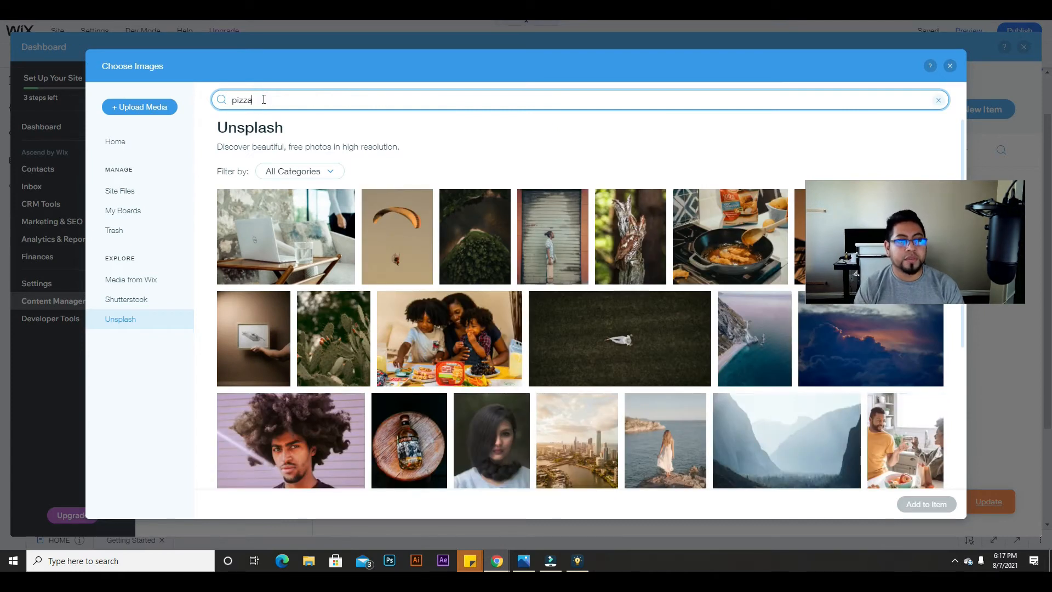
text(za)
key(Return)
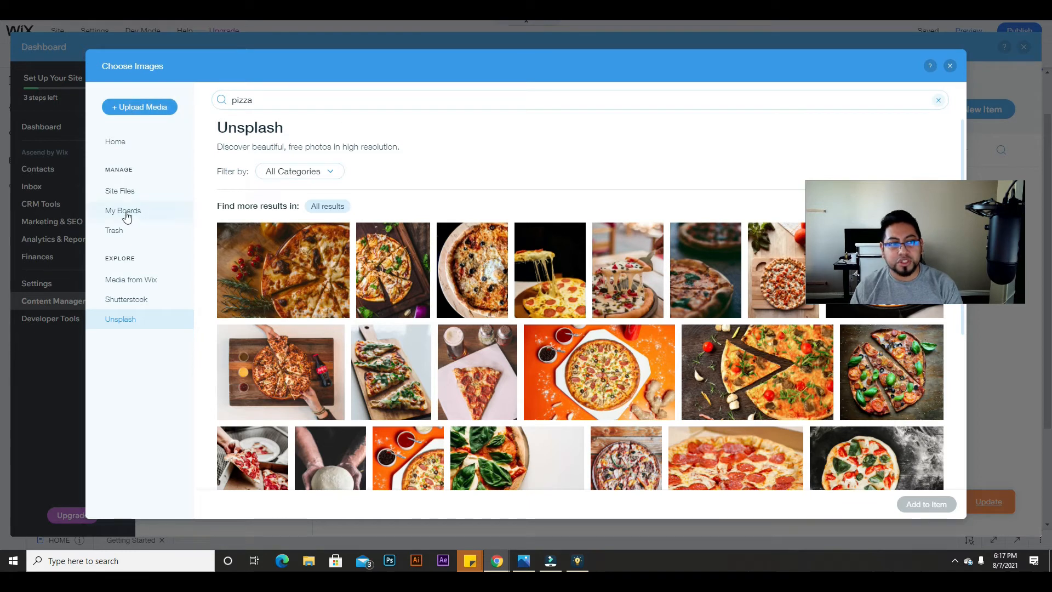
click(121, 192)
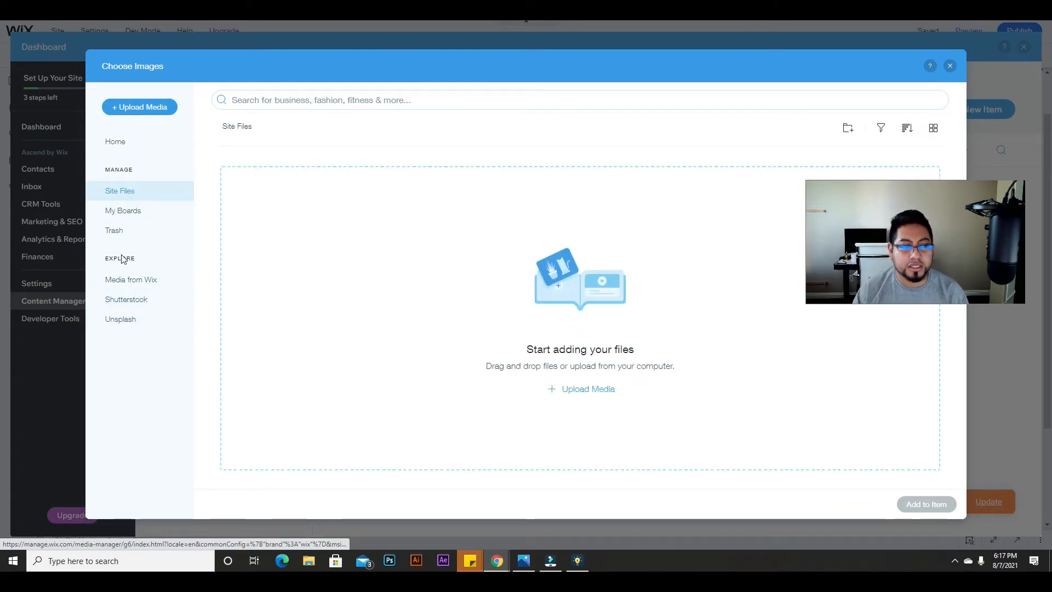
- Search Unsplash for pizza and add the photo of a slice being lifted from a pizza to the Pizza item
click(119, 324)
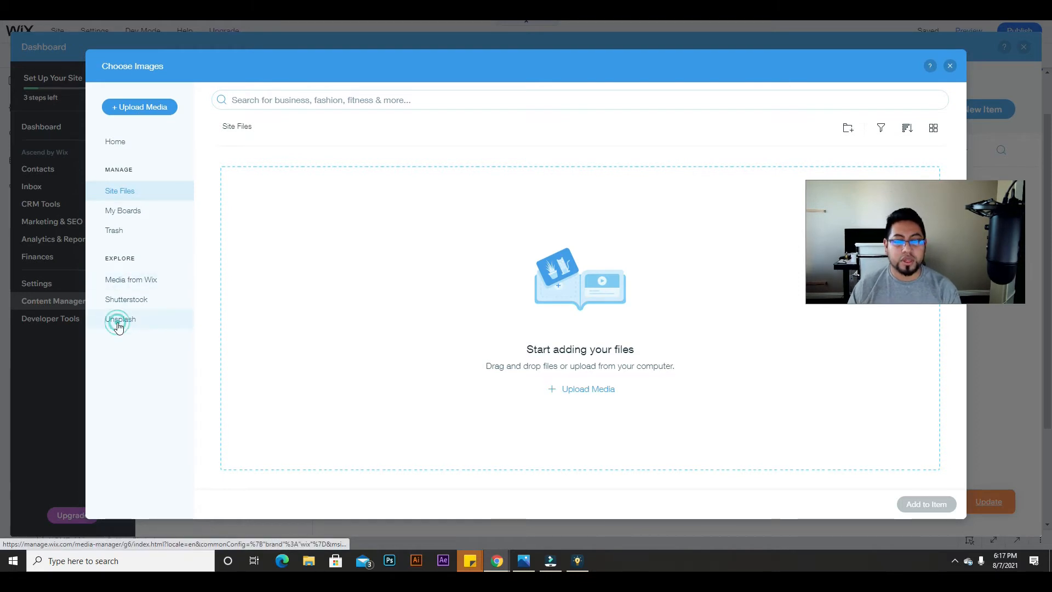
click(318, 103)
text(plzza)
key(Return)
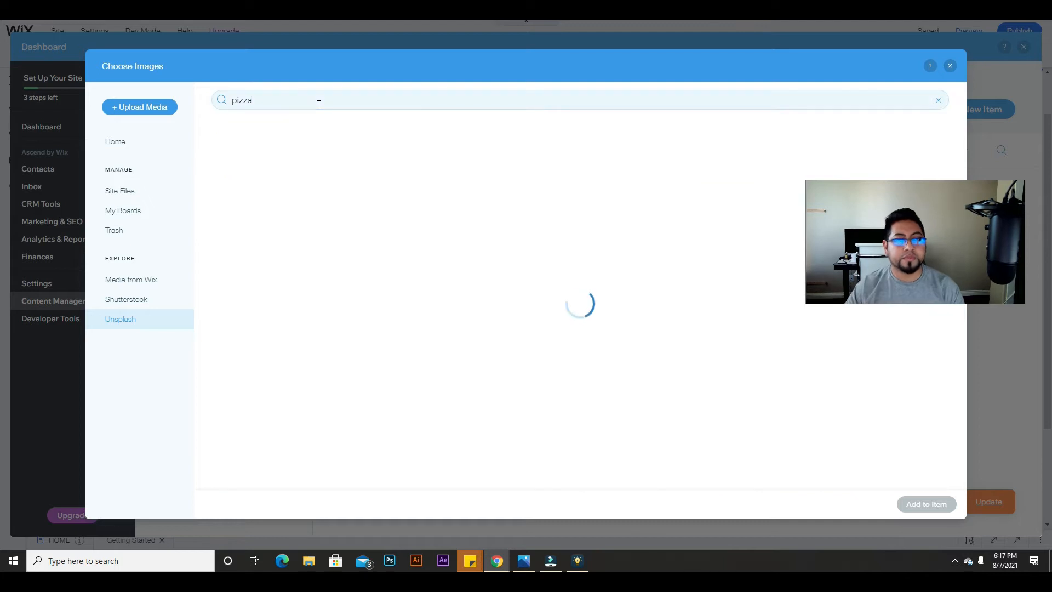
click(473, 274)
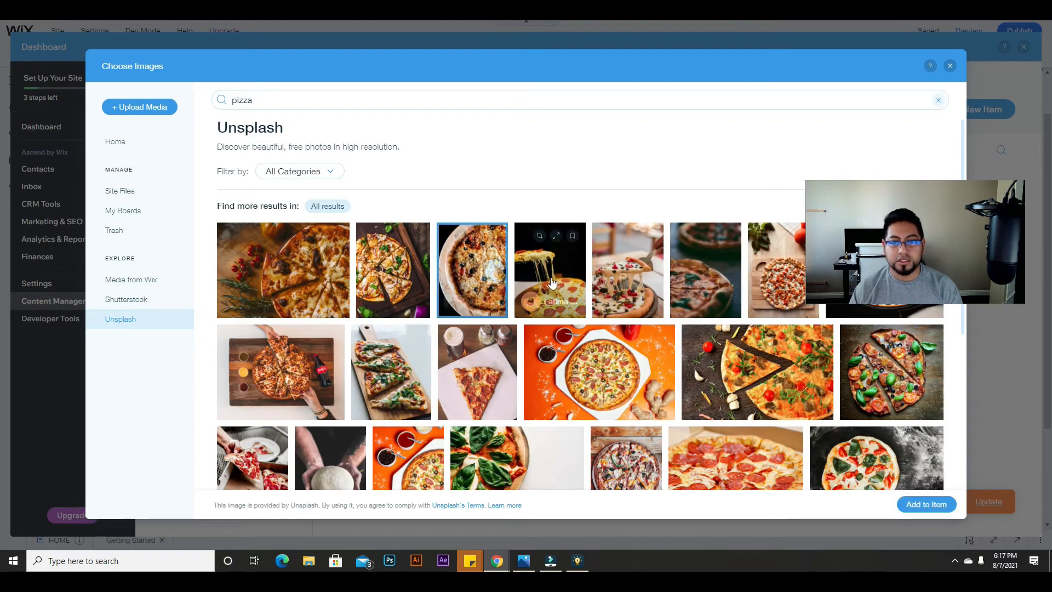
click(628, 274)
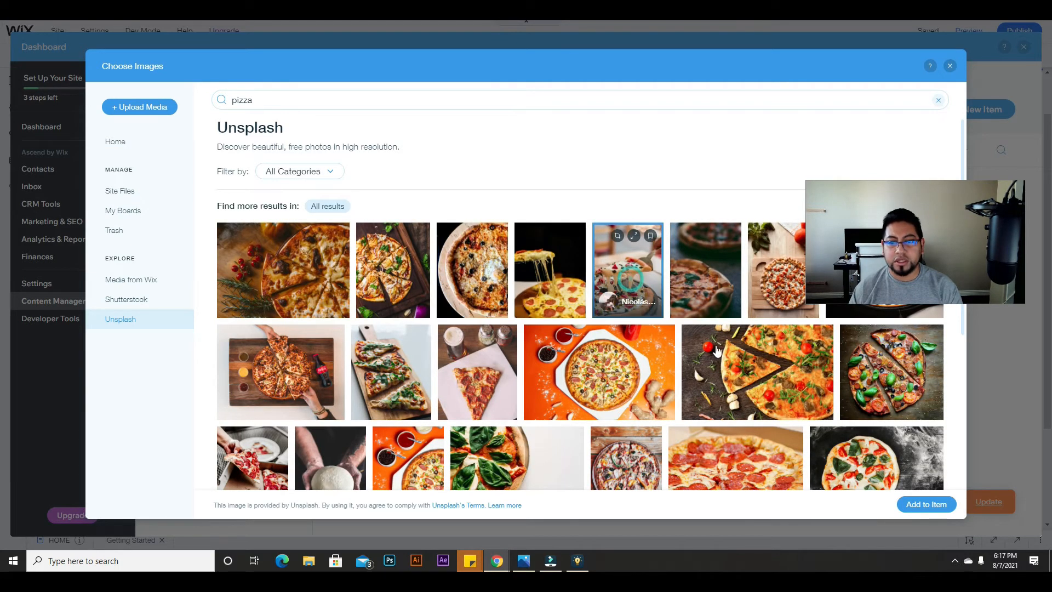
click(936, 506)
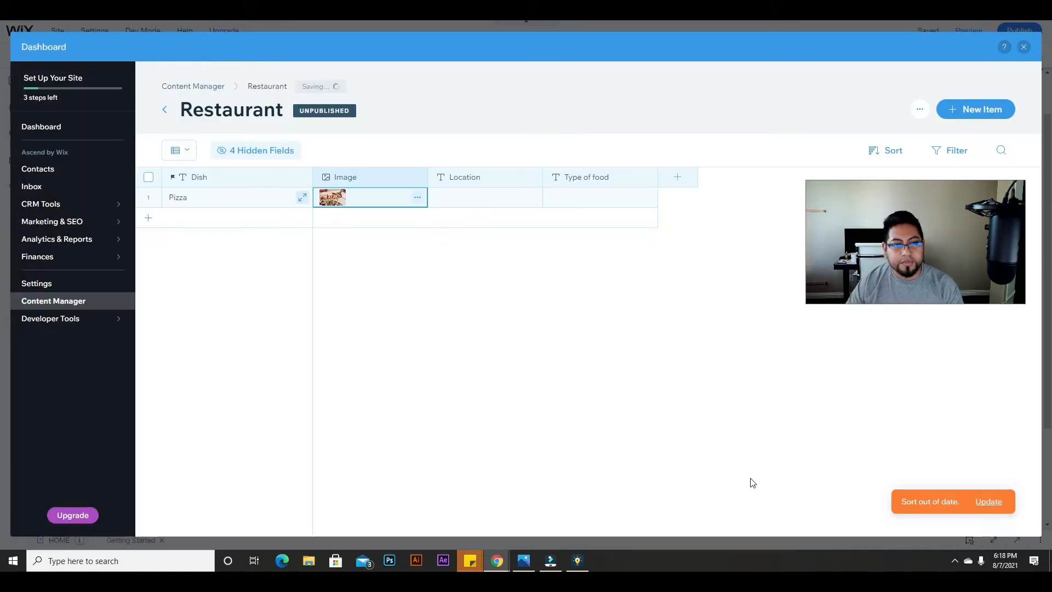
- Set the Pizza item's location to New York and its type of food to Italian
click(477, 195)
click(477, 195)
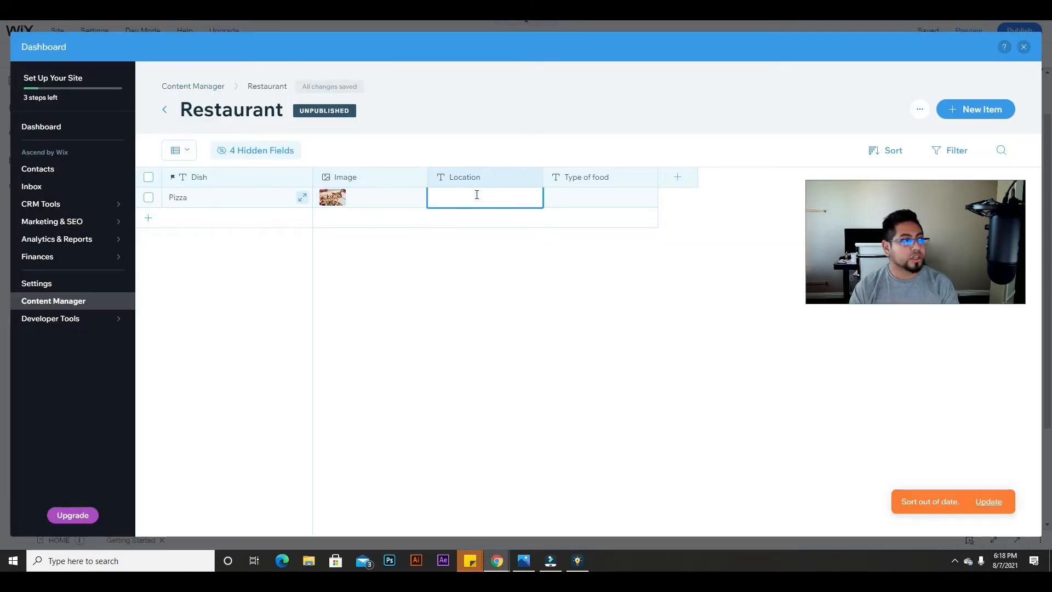
text(New)
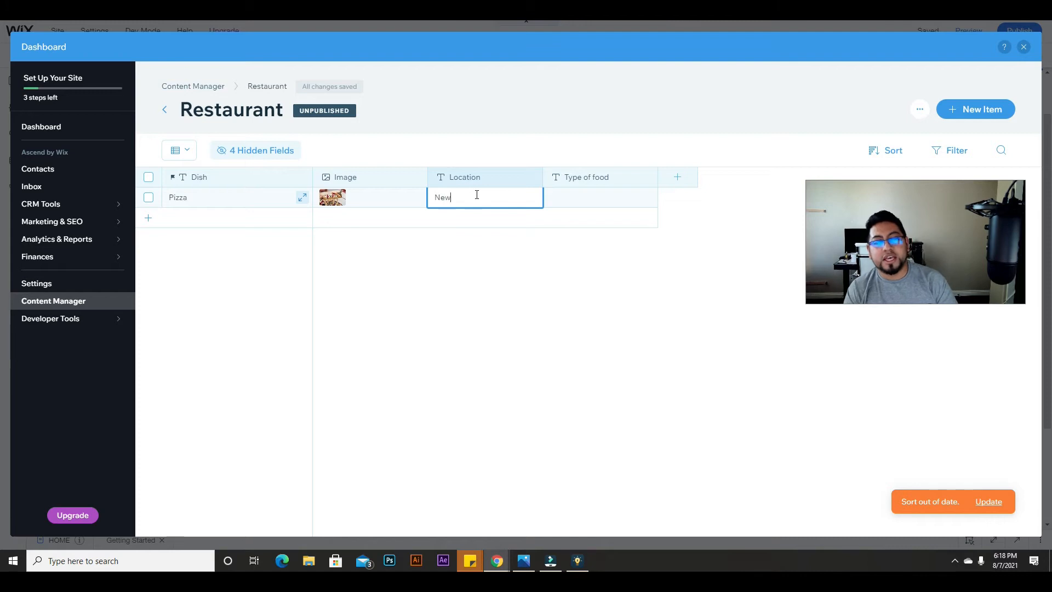
text( York)
click(619, 201)
click(620, 203)
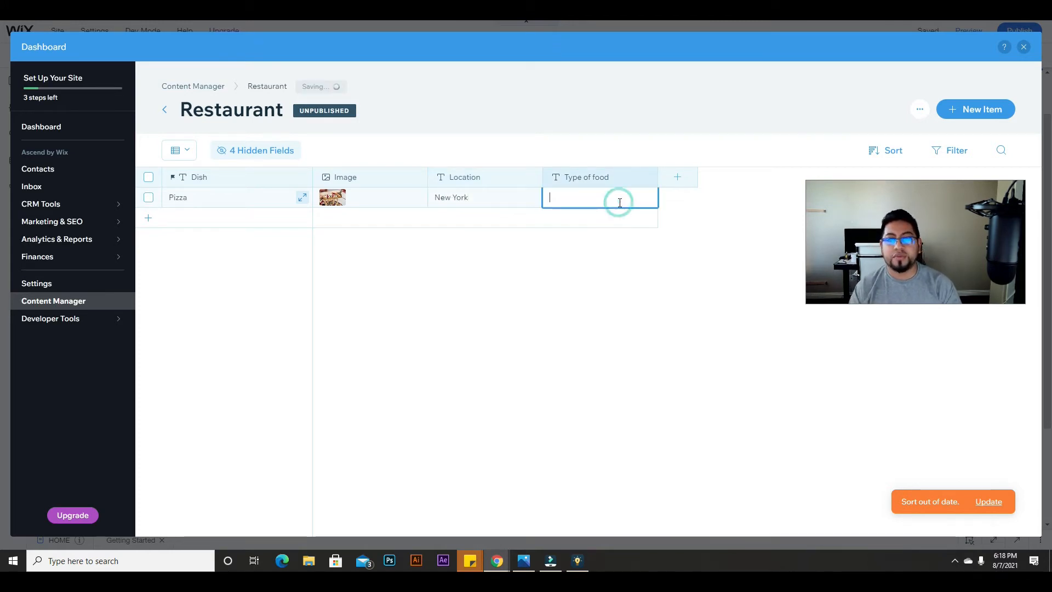
text(Italian)
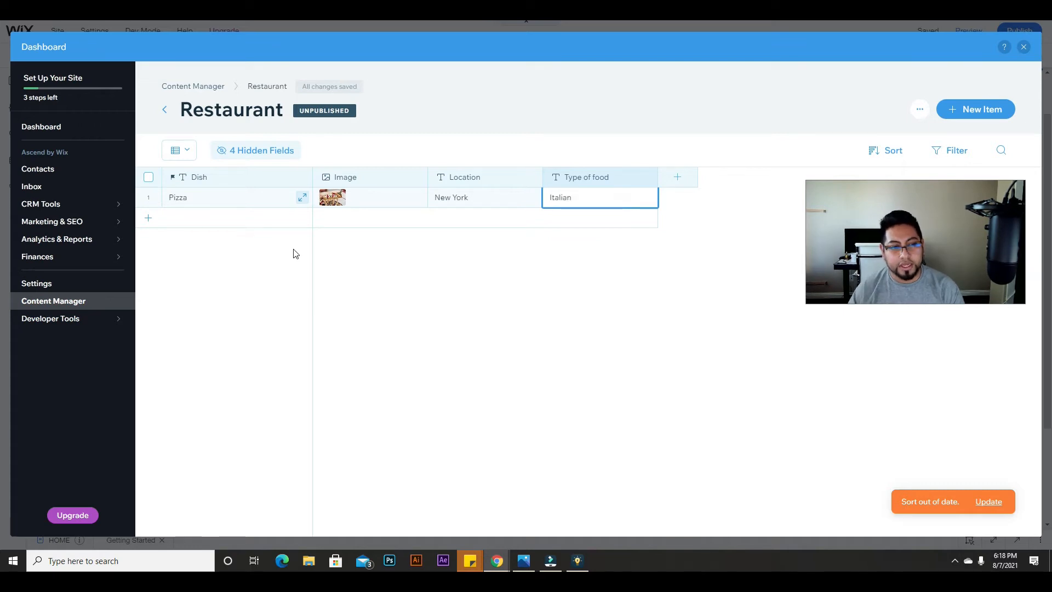
- Add a second item to the Restaurant collection with Tamales as its dish
click(218, 217)
click(222, 217)
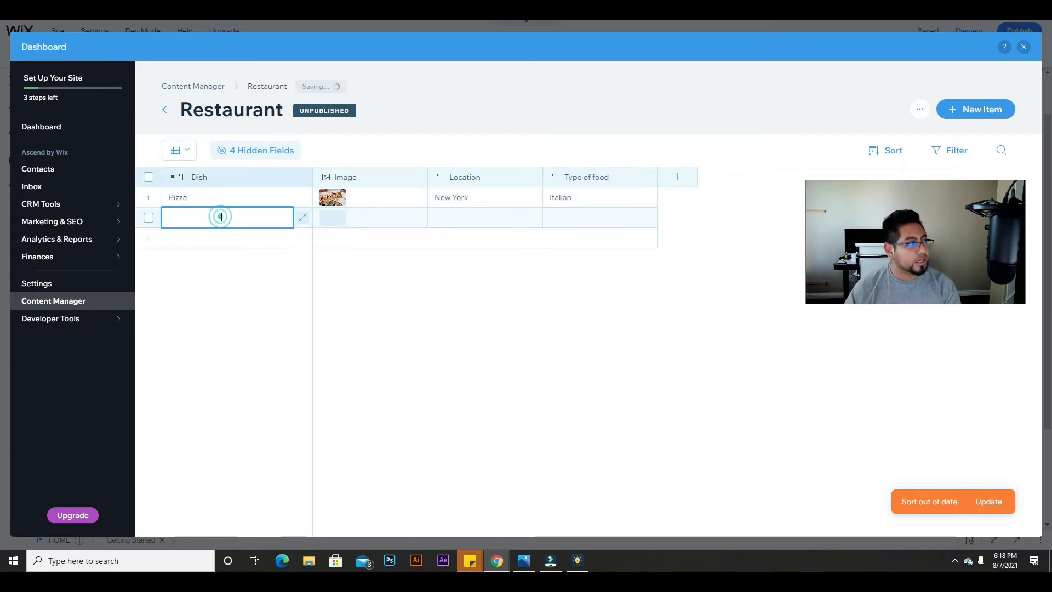
text(Tamales)
- Search Unsplash for tamales and add the photo of tamales with eggs and tomatoes as the Tamales item's image
click(324, 219)
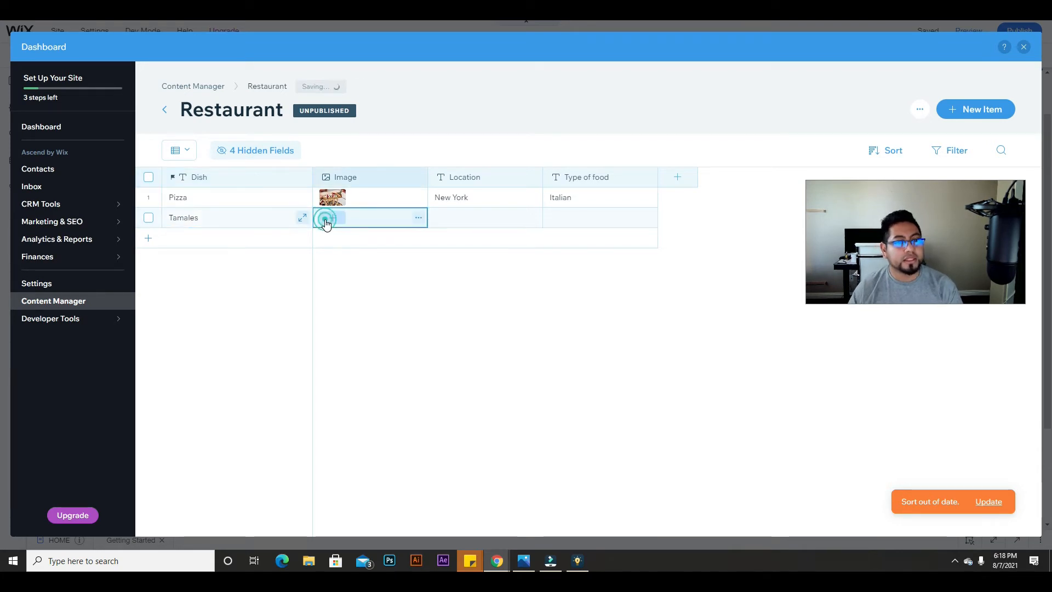
click(332, 218)
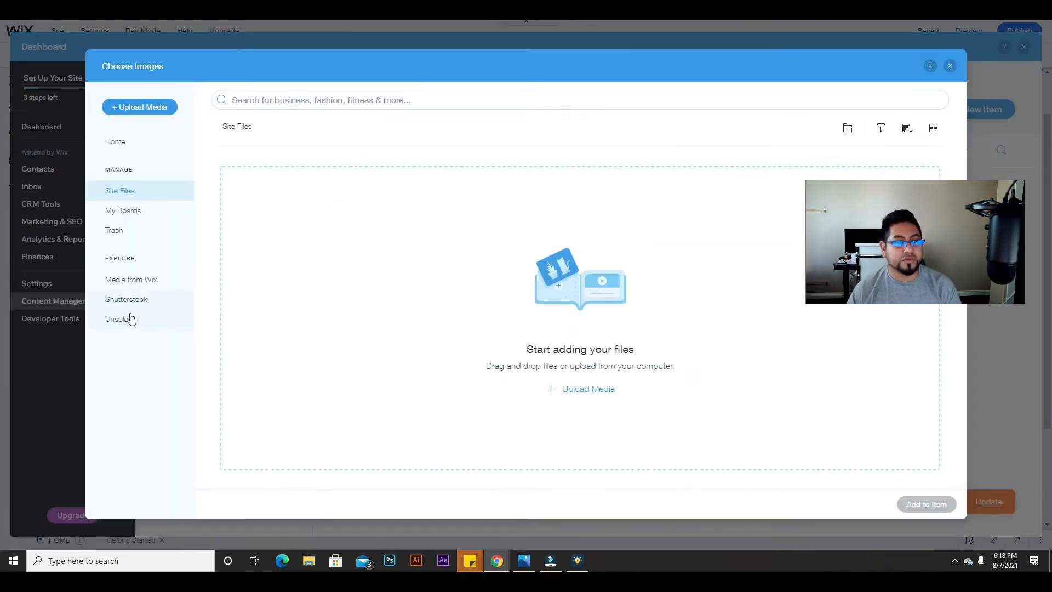
click(123, 318)
click(320, 99)
text(tamale4s)
key(BackSpace)
key(BackSpace)
text(s)
key(Return)
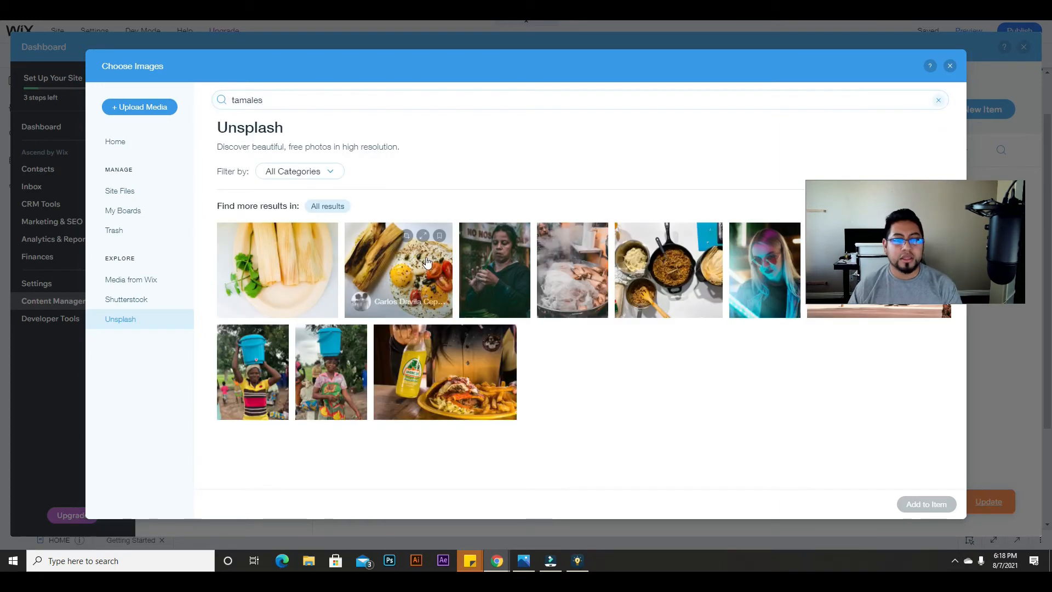
click(398, 289)
click(927, 504)
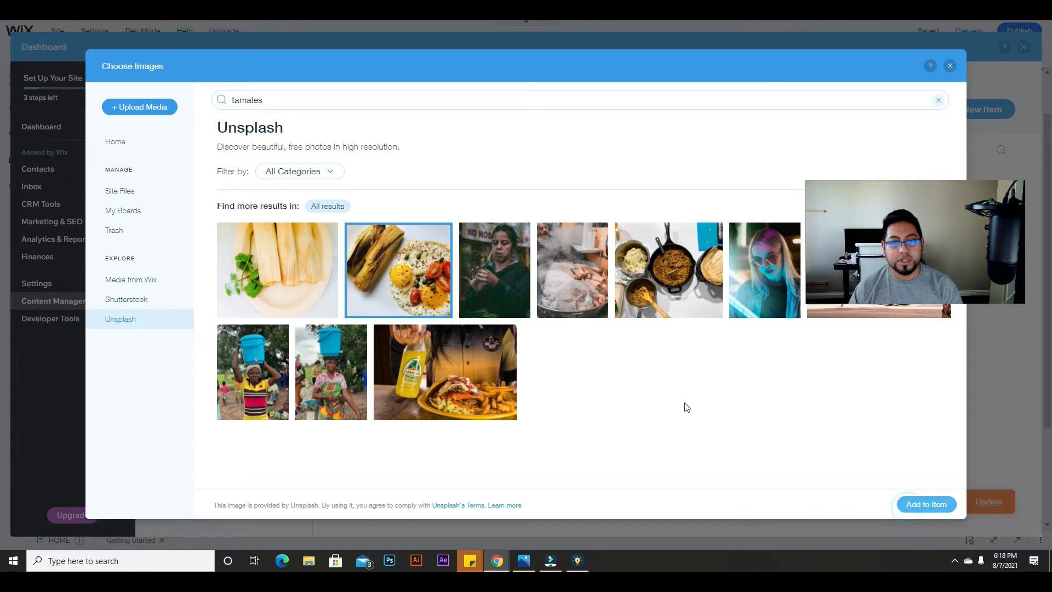
- Set the Tamales item's location to San francisco and its type of food to Salvadorian
click(467, 218)
text(San fran)
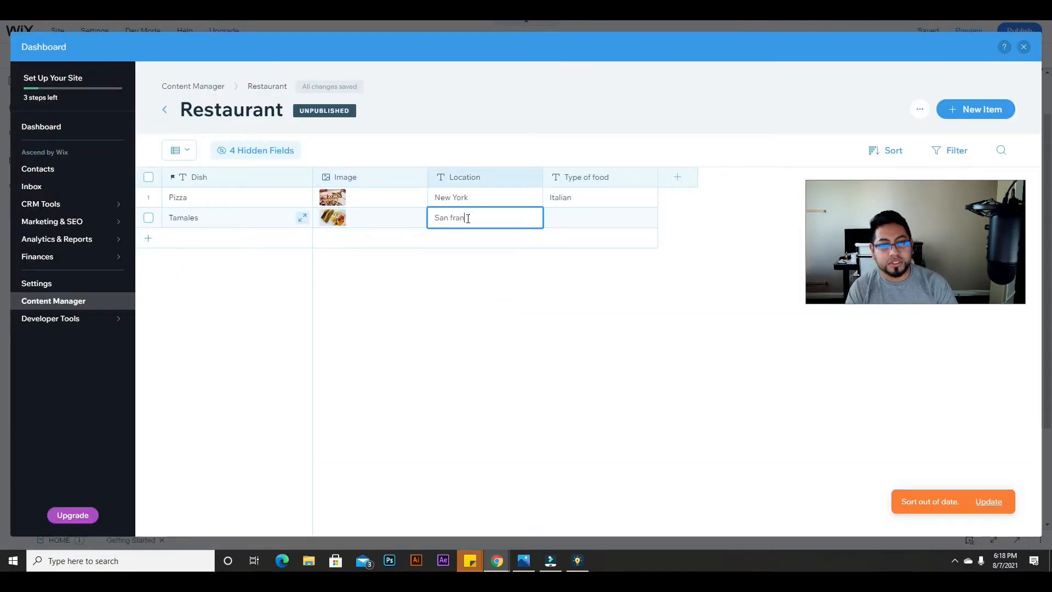
text(cisco)
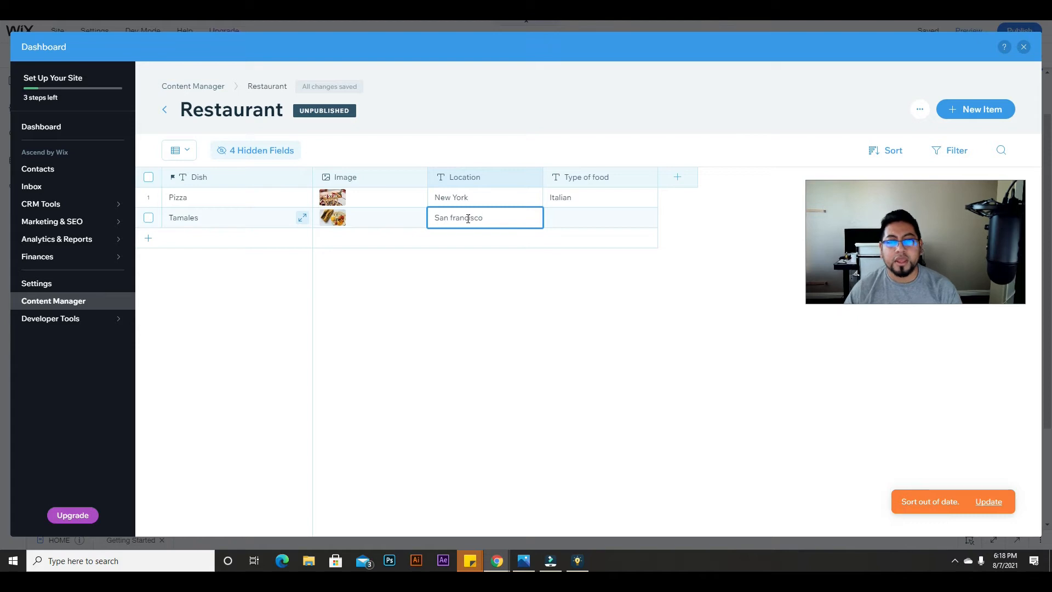
click(597, 214)
text(S)
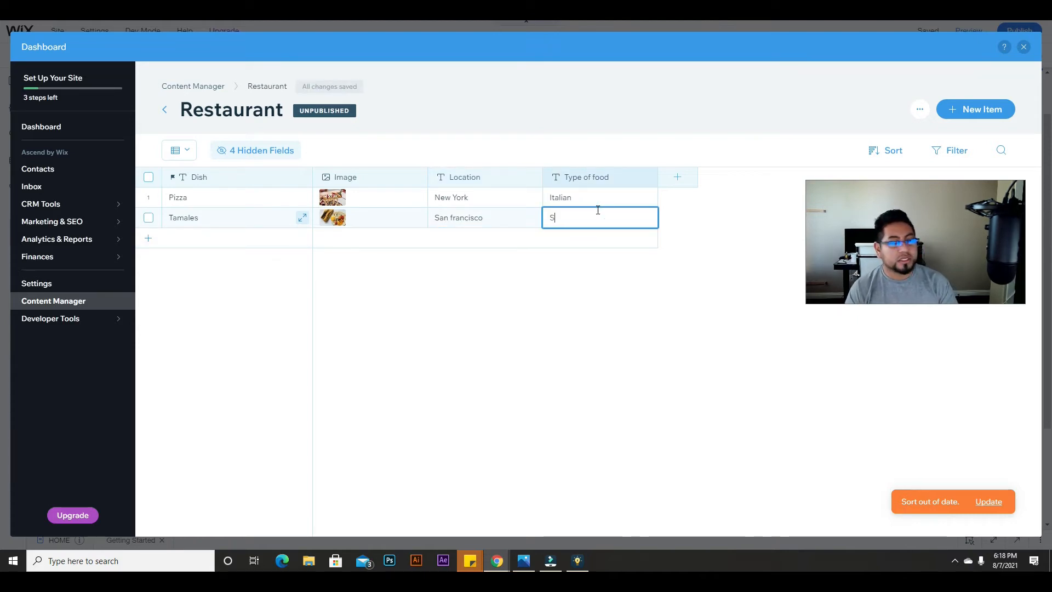
text(alvadorian)
click(560, 308)
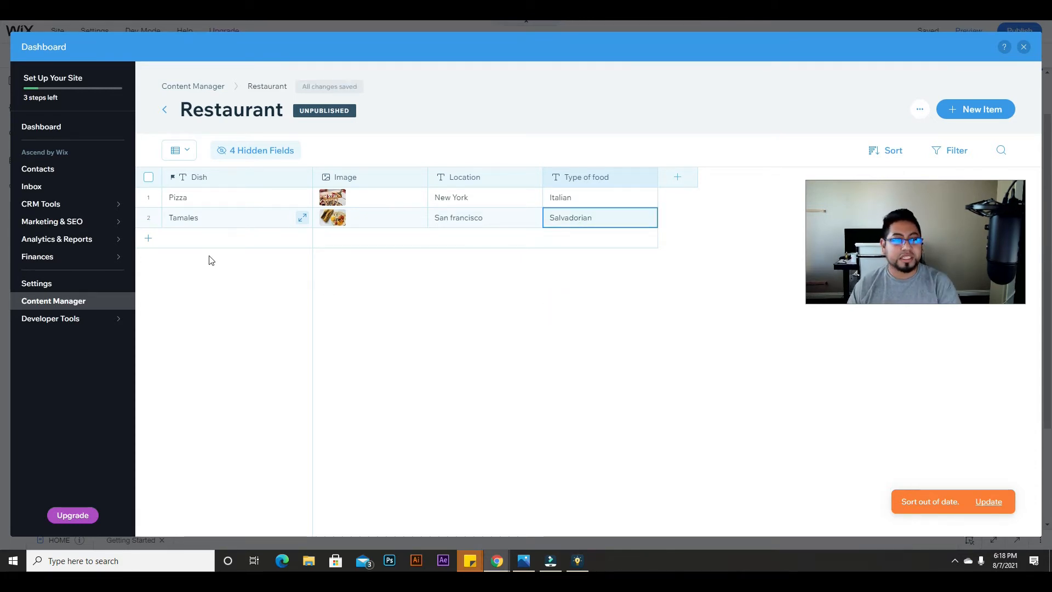
- Add a third item with Tortas as its dish and, from an Unsplash search for tortas, the sandwich-on-a-plate photo as its image
click(197, 237)
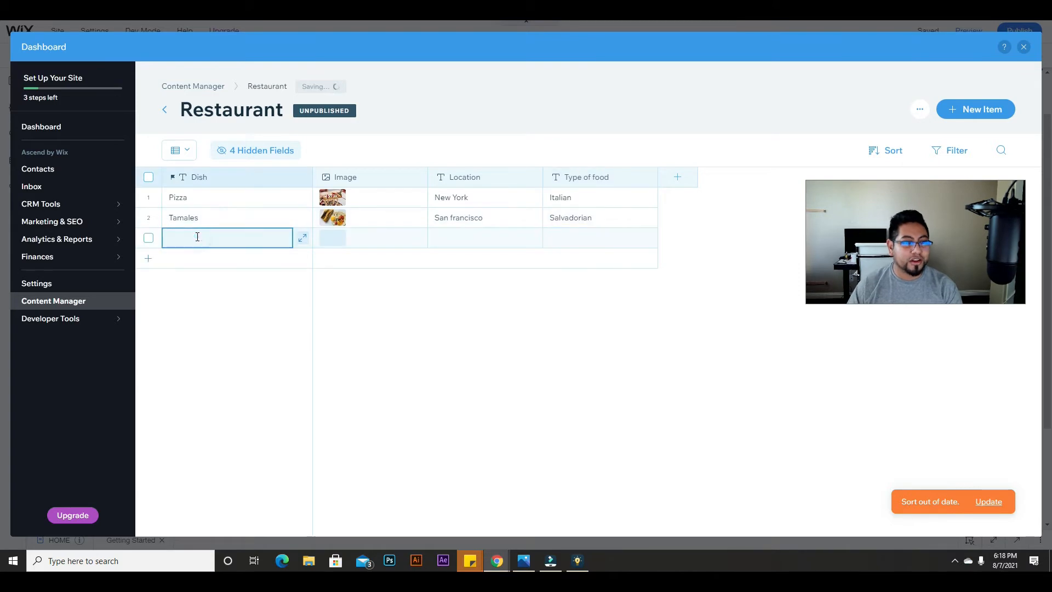
text(Tortas)
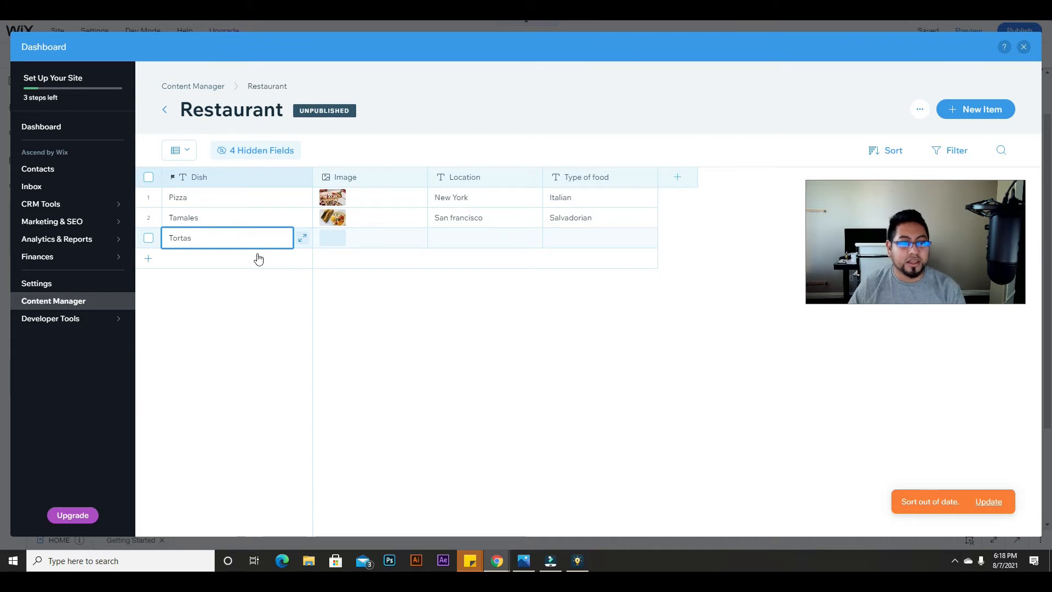
click(336, 244)
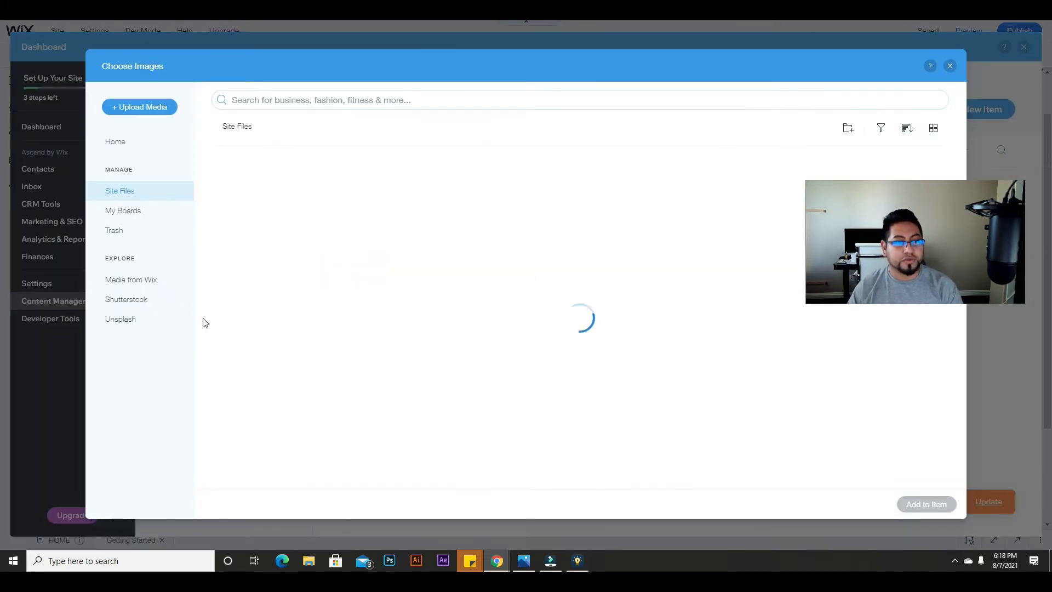
click(145, 322)
click(283, 105)
text(tortas)
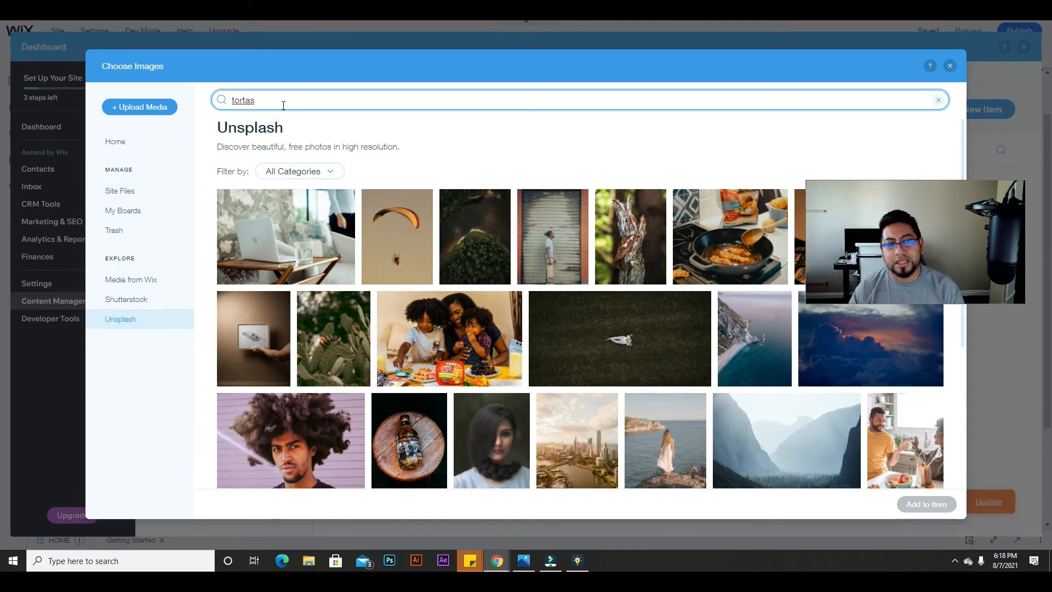
key(Return)
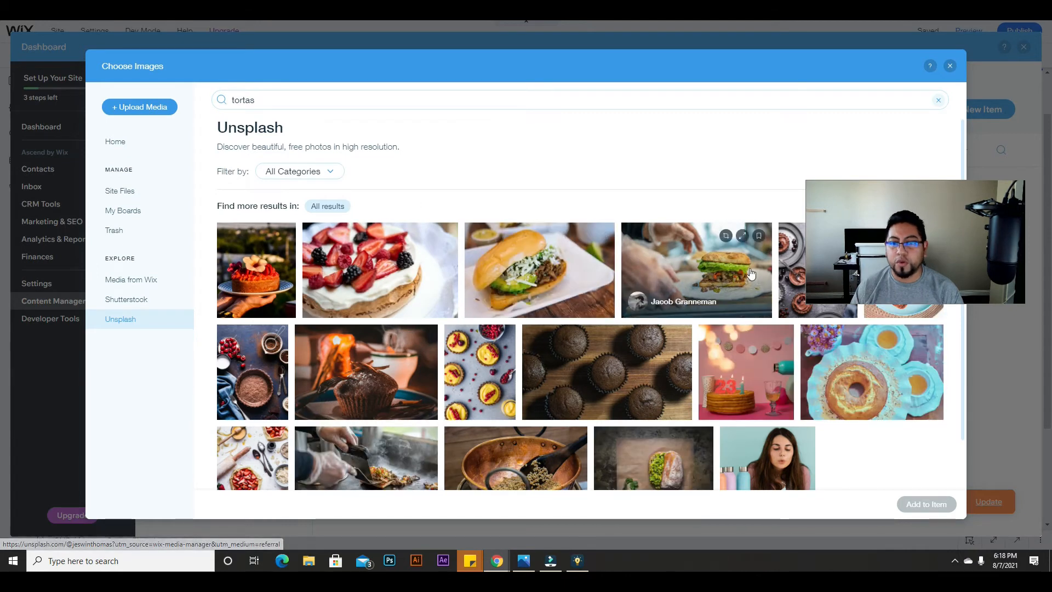
click(588, 276)
click(929, 505)
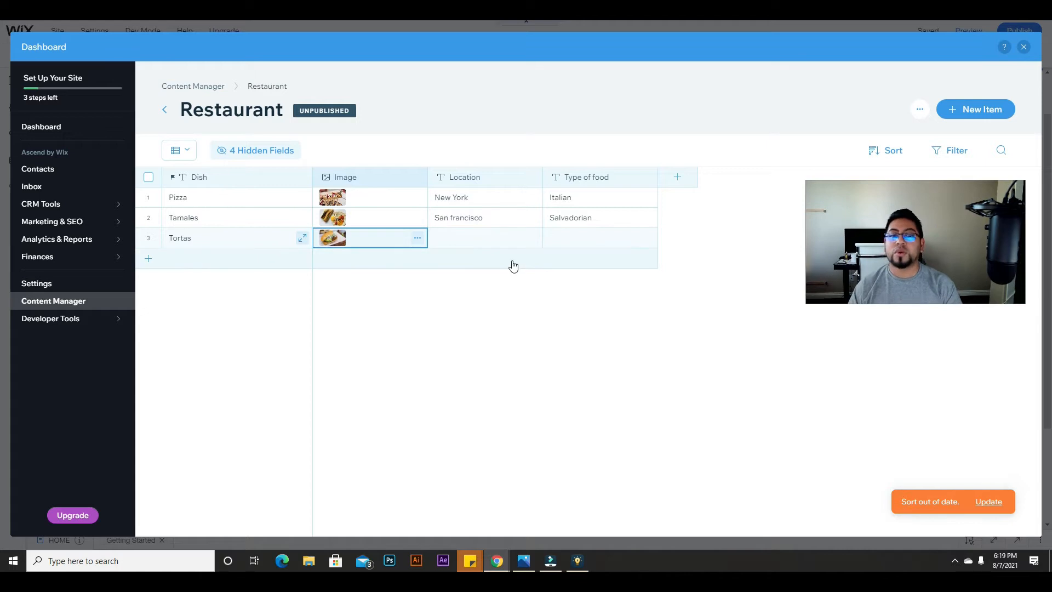
- Set the Tortas item's location to Los angeles and its type of food to Mexican
click(488, 235)
text(Los)
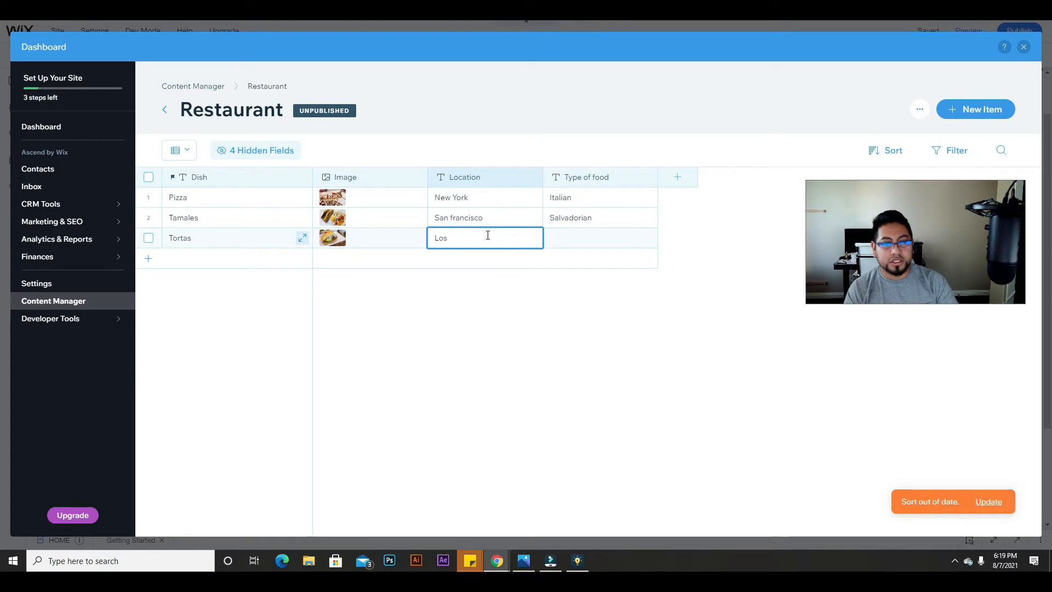
text( angele)
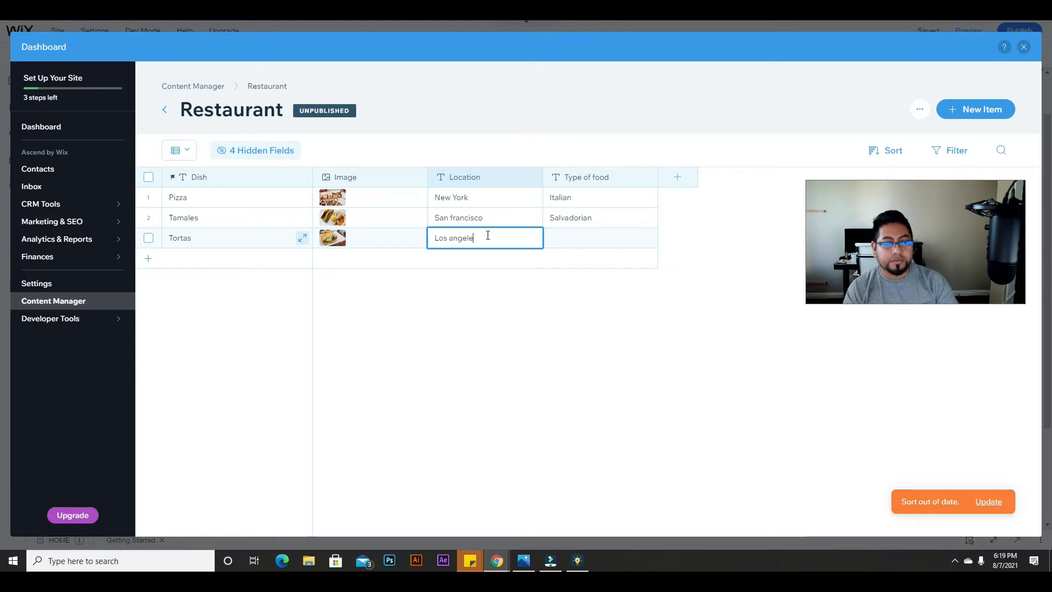
text(s)
key(Tab)
text(Mexican)
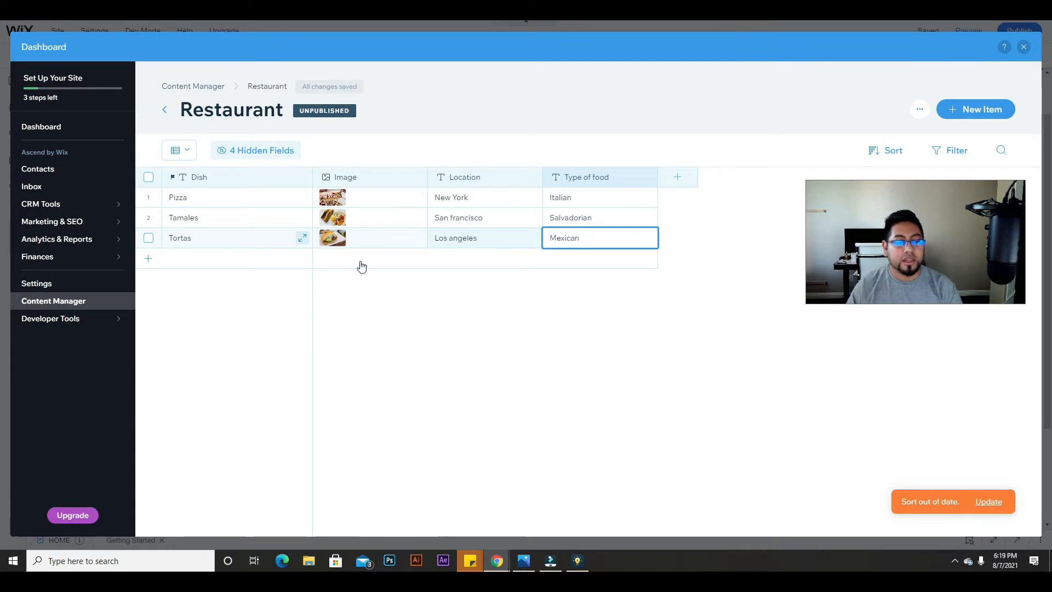
- Add a fourth item to the Restaurant collection with Tacos as its dish
click(183, 257)
click(185, 255)
text(Tac)
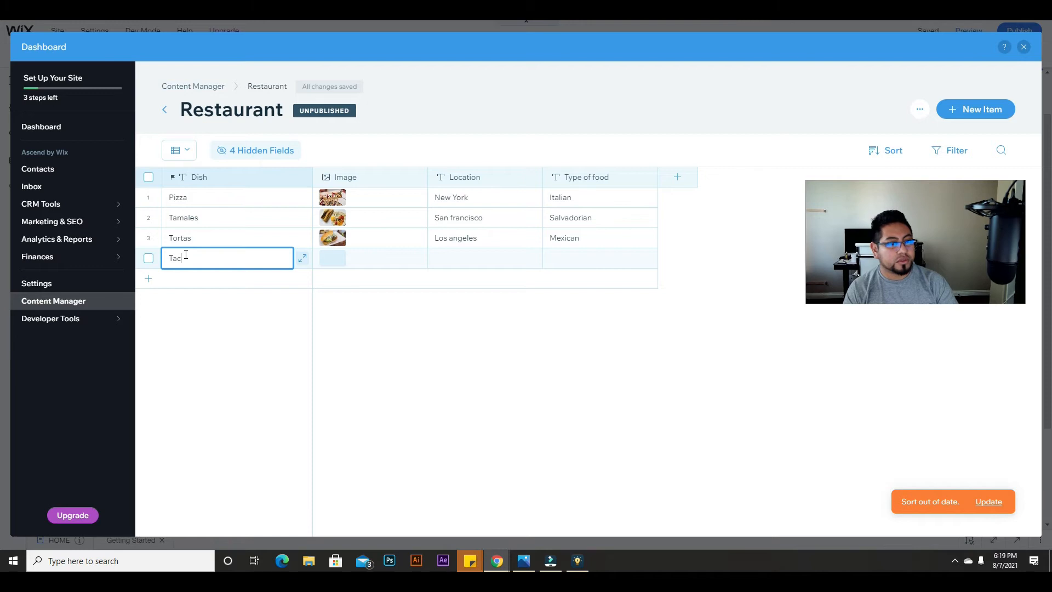
- Search Unsplash for tacos and add the close-up photo of a row of tacos with greens as the Tacos item's image
click(332, 260)
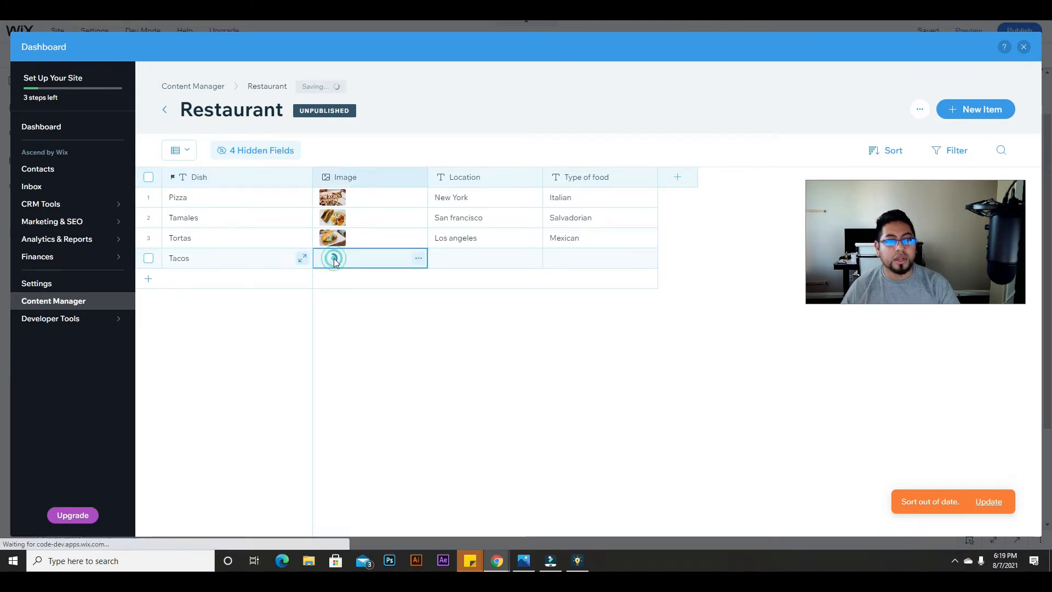
click(331, 256)
click(136, 327)
click(301, 94)
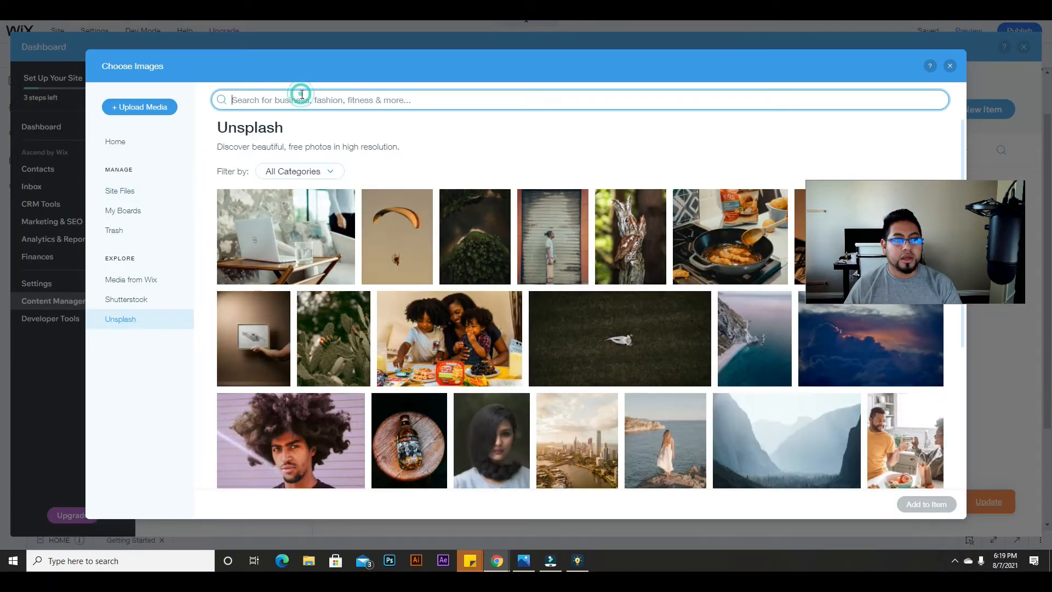
text(tax)
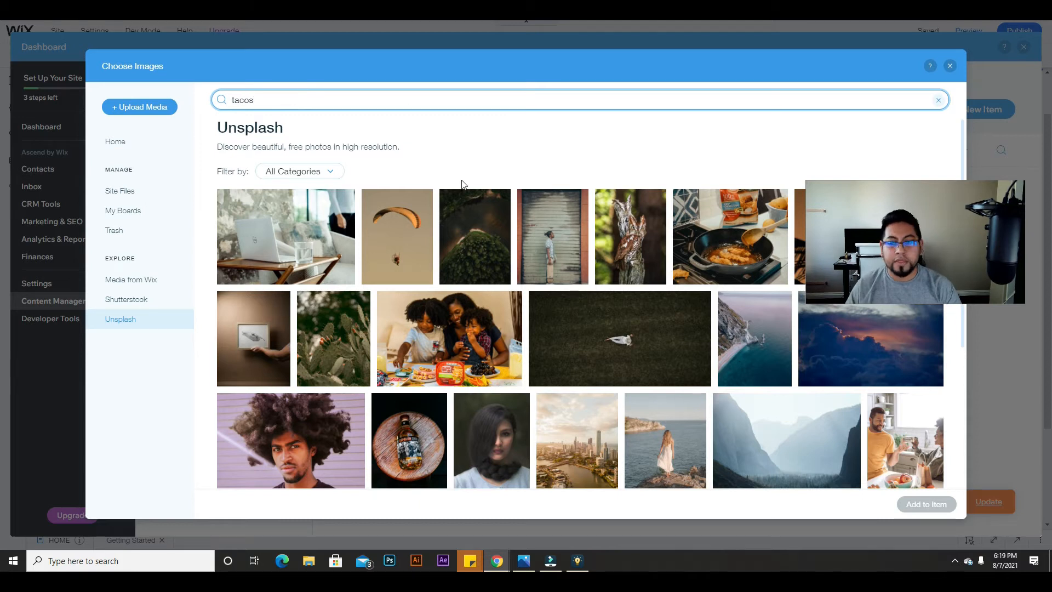
key(Return)
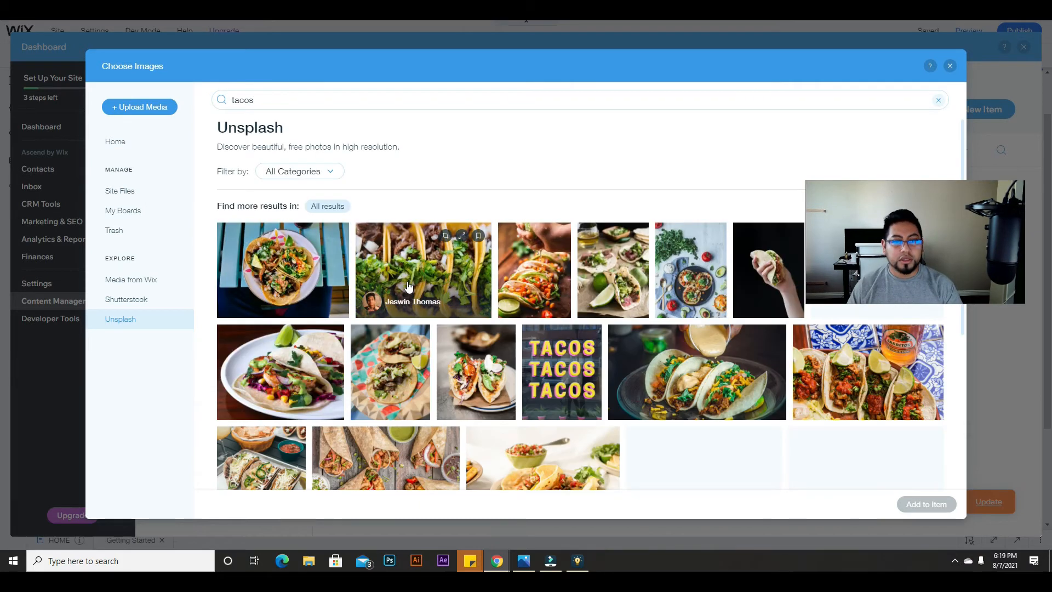
click(425, 264)
click(926, 504)
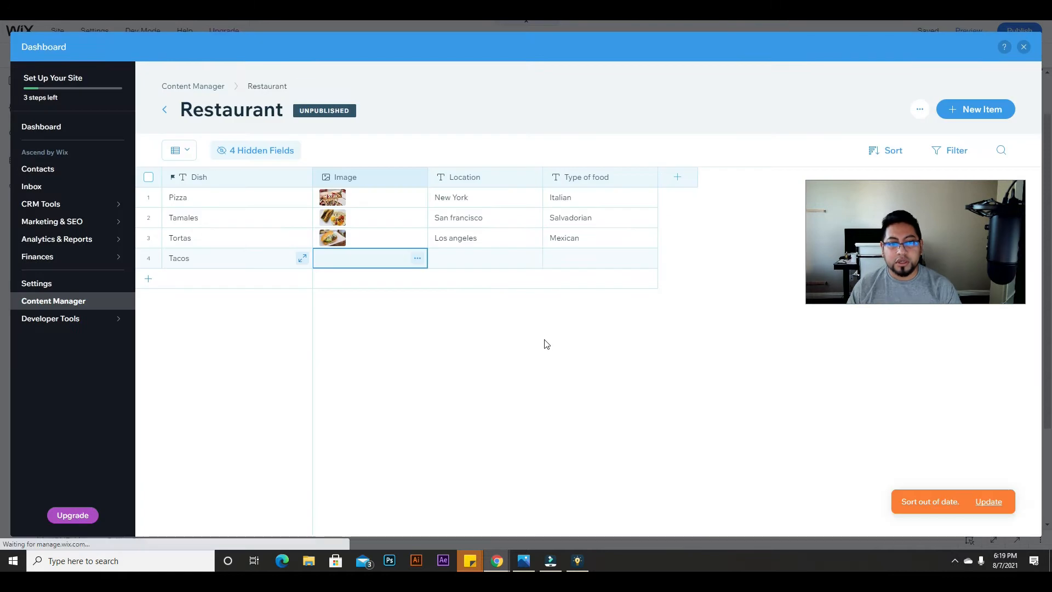
- Set the Tacos item's location to San Diego and its type of food to Mexican
click(480, 257)
text(San Diego)
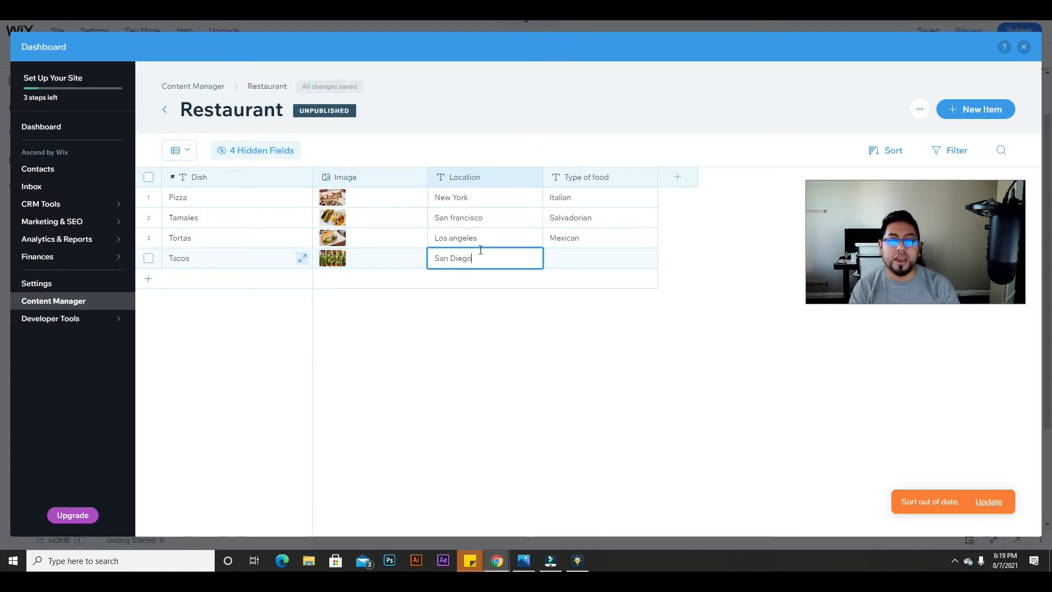
click(568, 261)
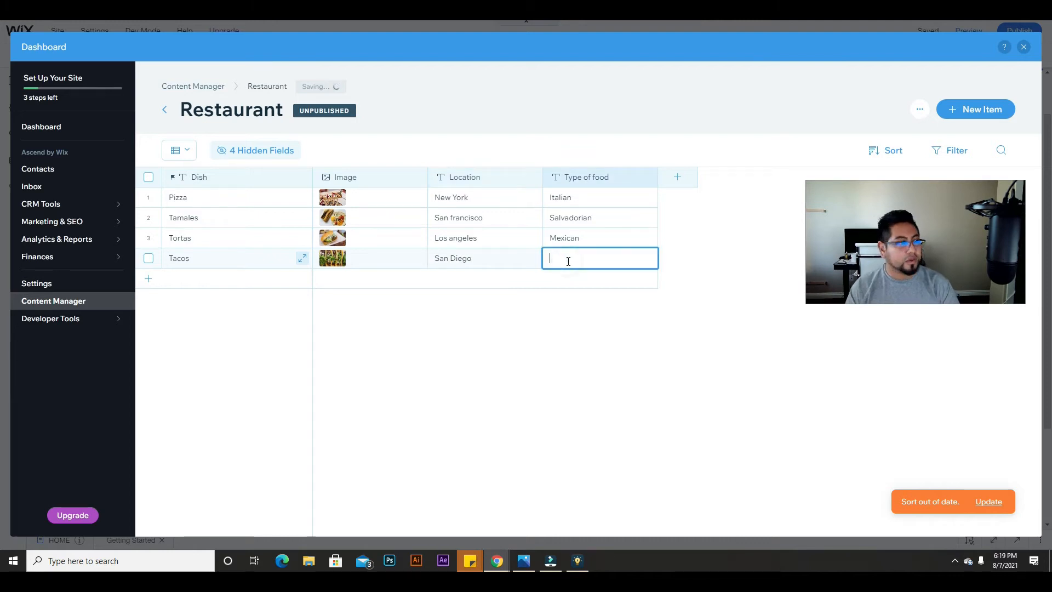
text(Mexican)
click(608, 314)
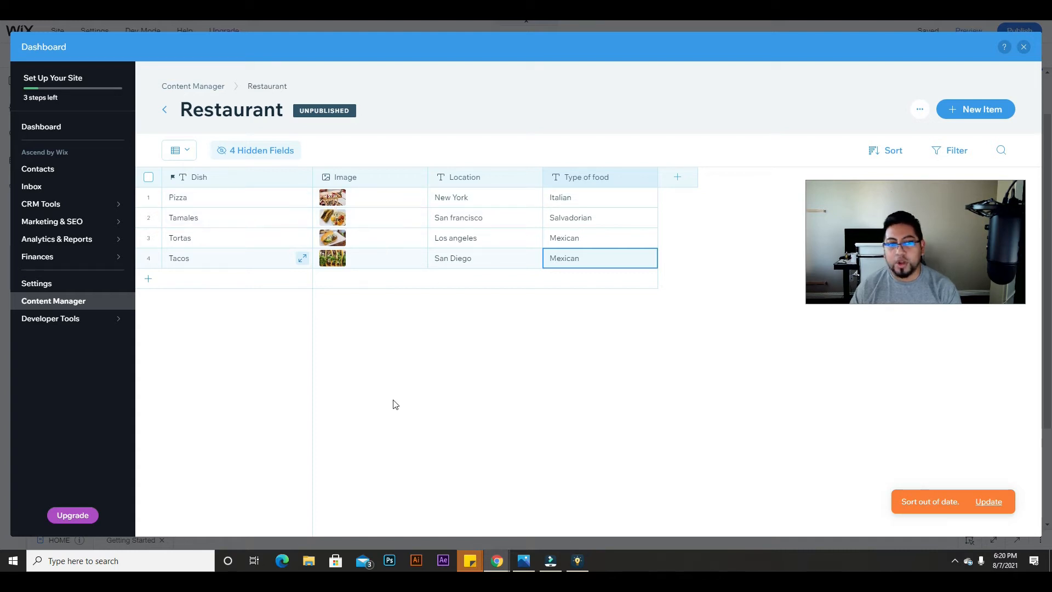
- Close the Restaurant collection and the content manager, and look over the home page's selection tags and gallery
click(1024, 49)
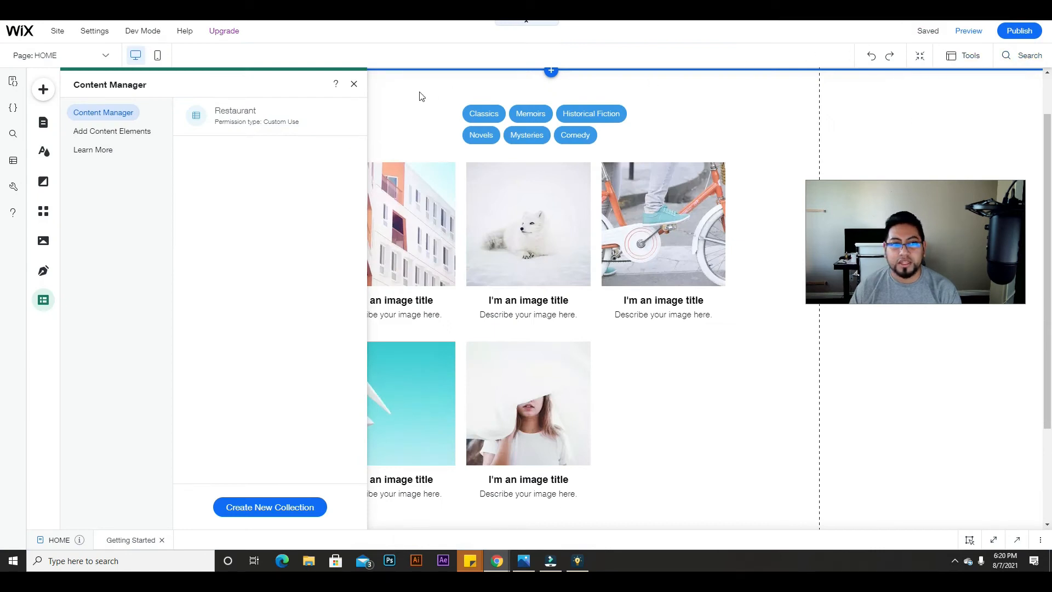
click(354, 84)
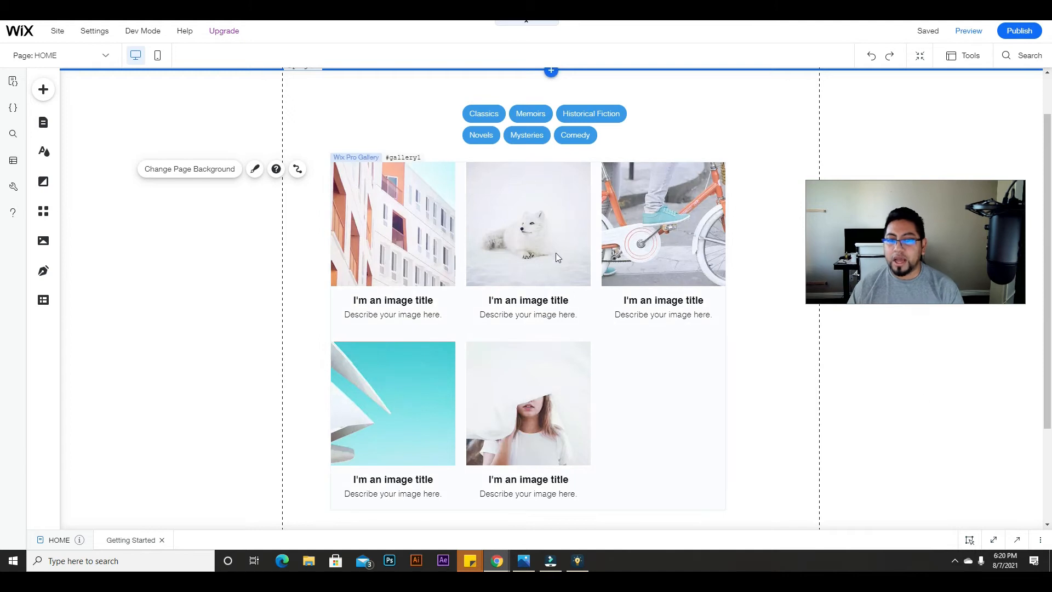
scroll(426, 327, up, 1)
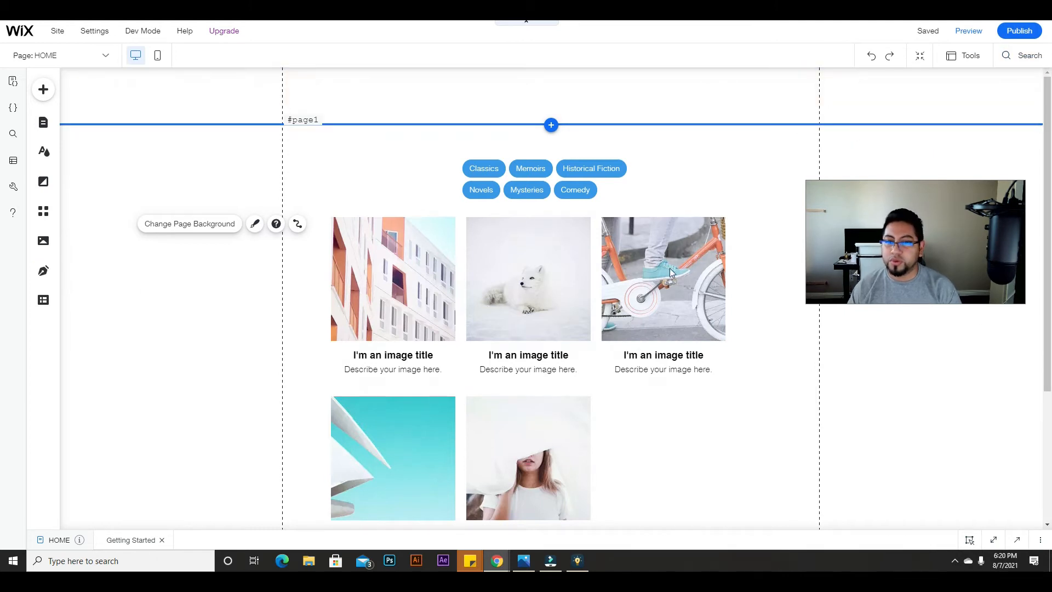
scroll(493, 308, down, 2)
scroll(557, 272, up, 2)
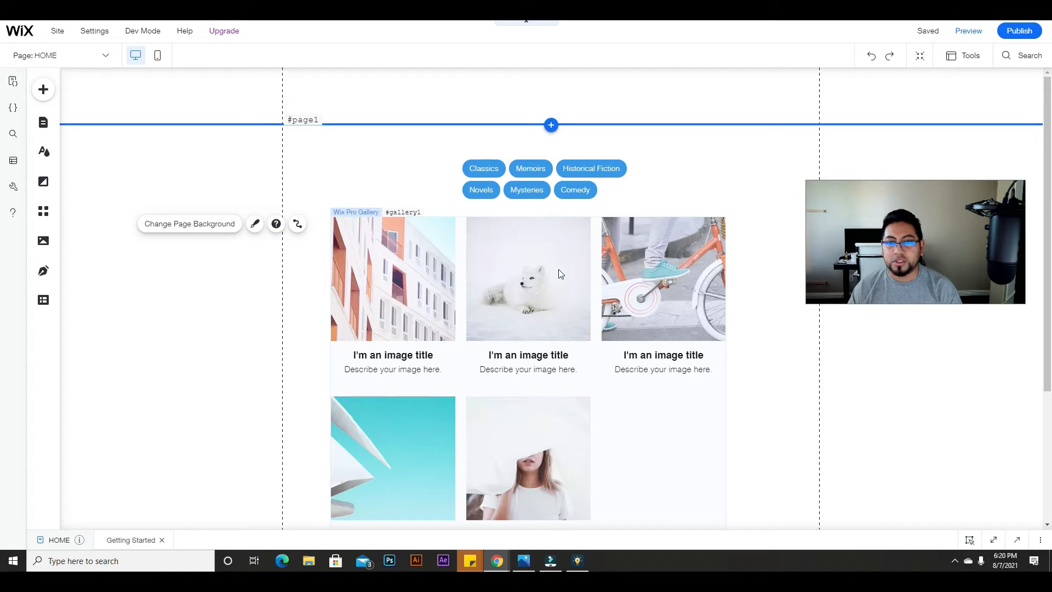
scroll(431, 357, down, 2)
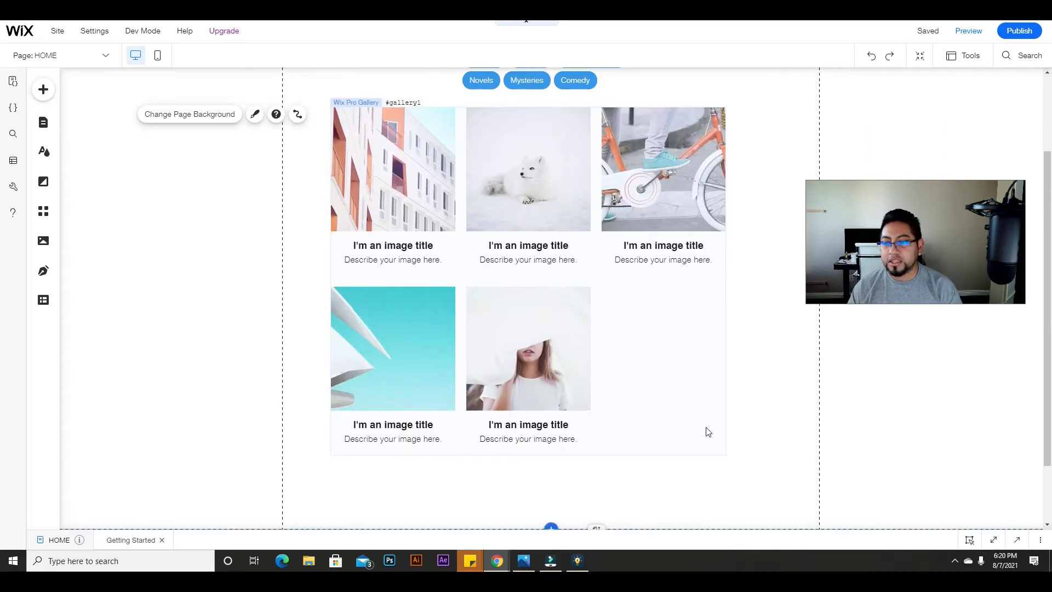
scroll(494, 329, up, 1)
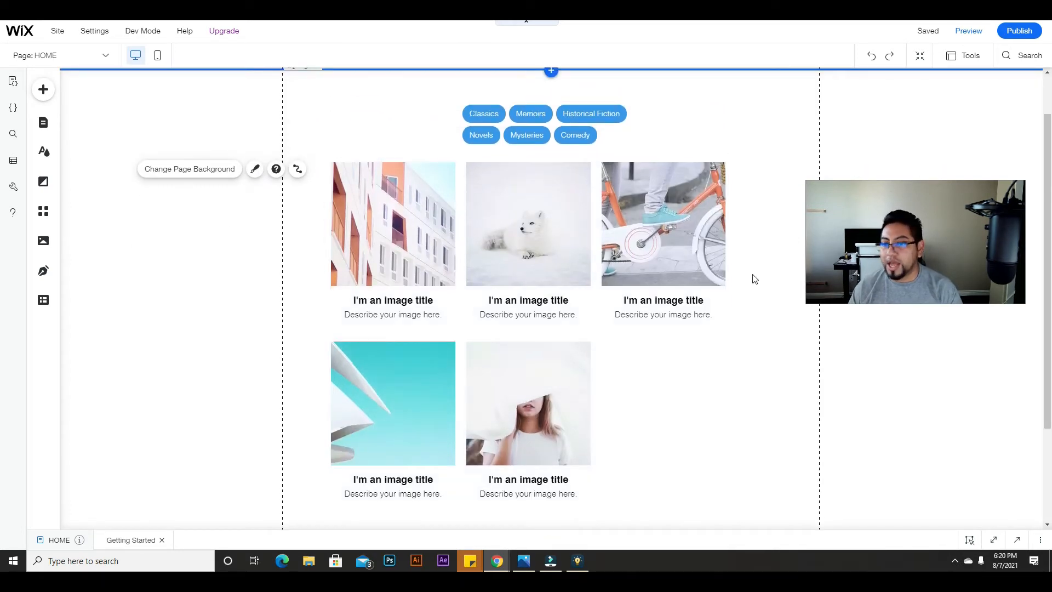
- Replace all the default code of the HOME page with the copied selection-tags filter code and collapse the code editor
click(1018, 542)
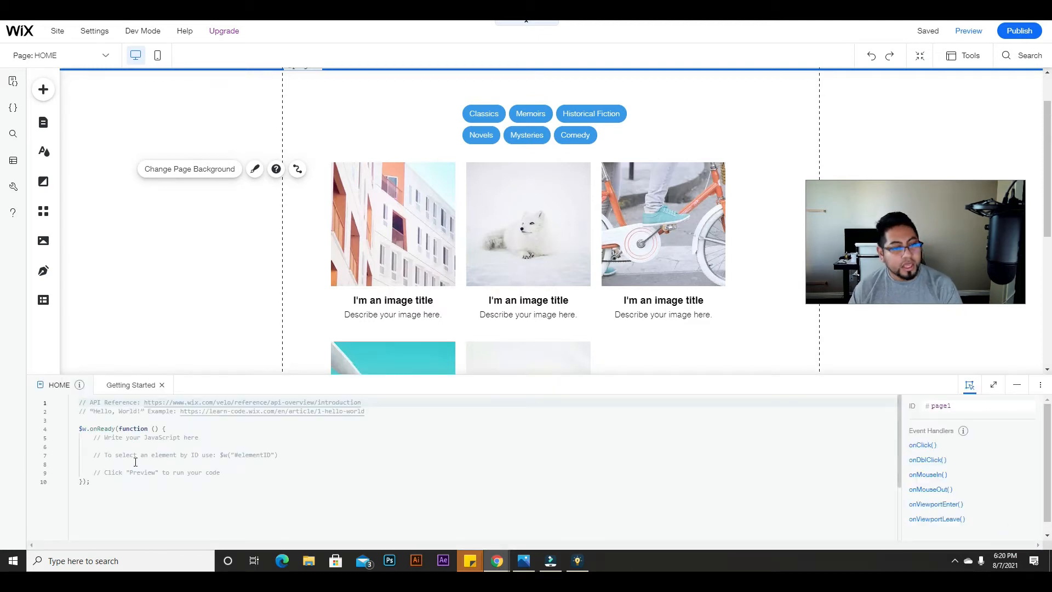
drag(90, 481, 86, 403)
drag(118, 503, 83, 403)
drag(100, 451, 82, 400)
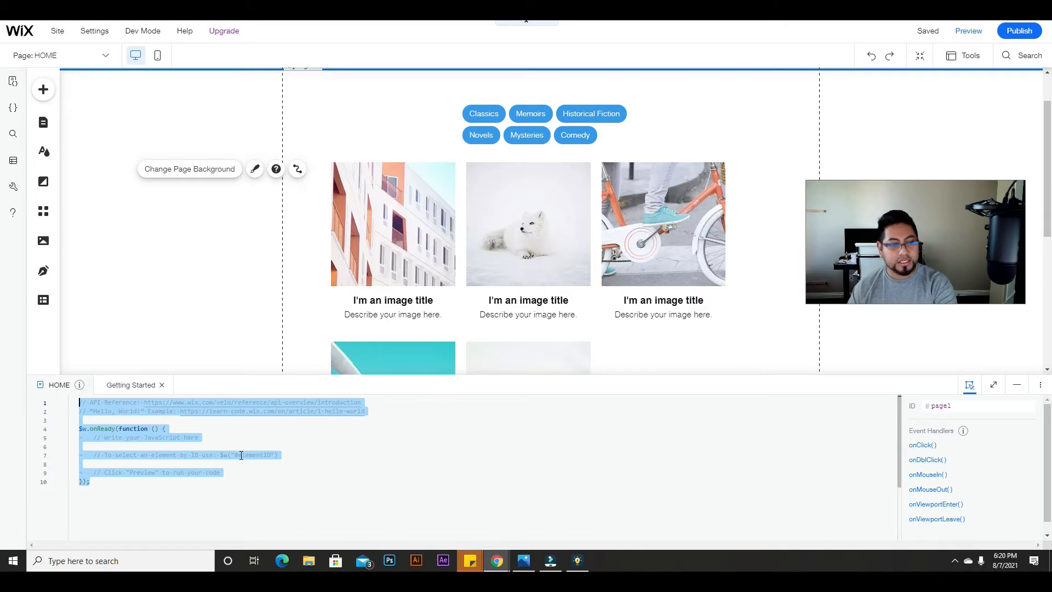
key(BackSpace)
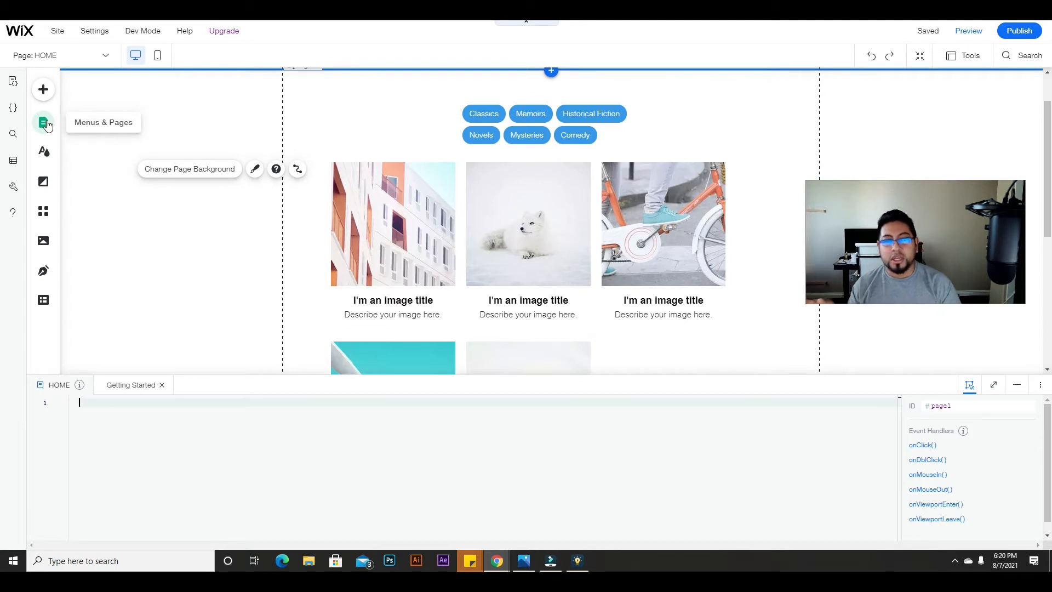
click(189, 432)
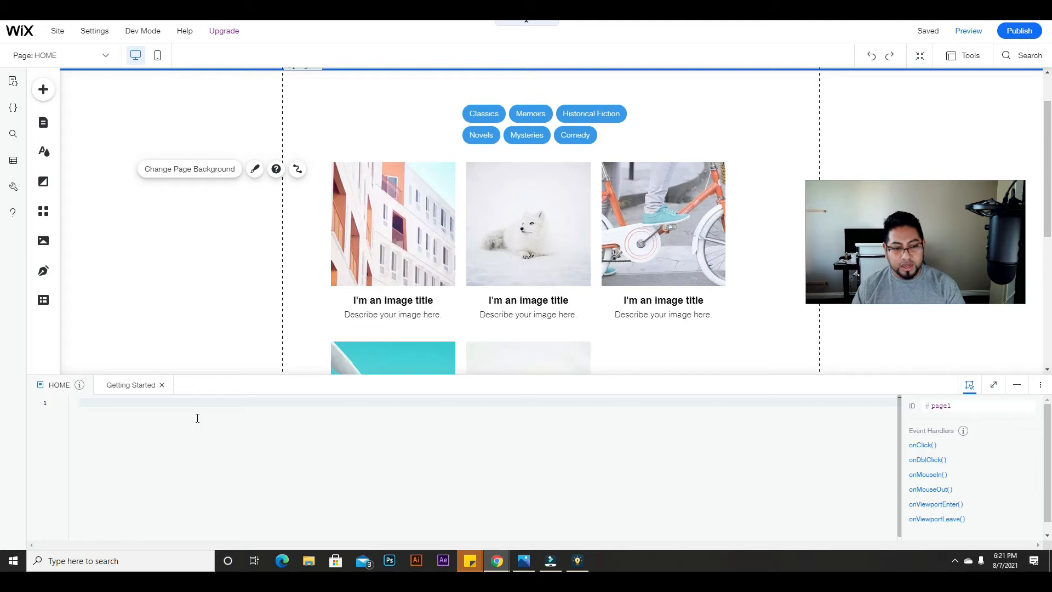
key(ctrl+v)
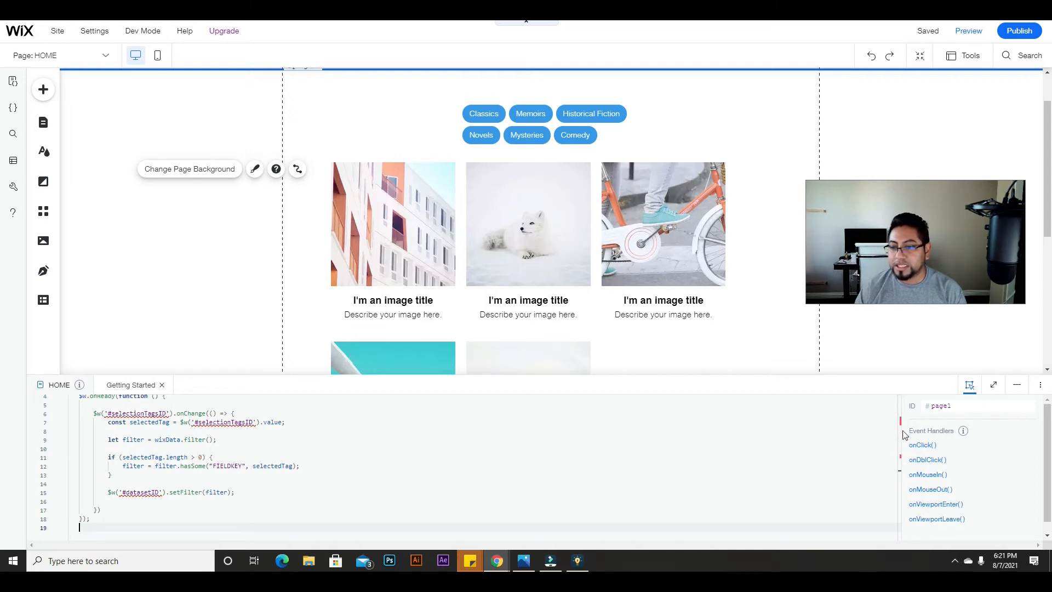
click(1022, 385)
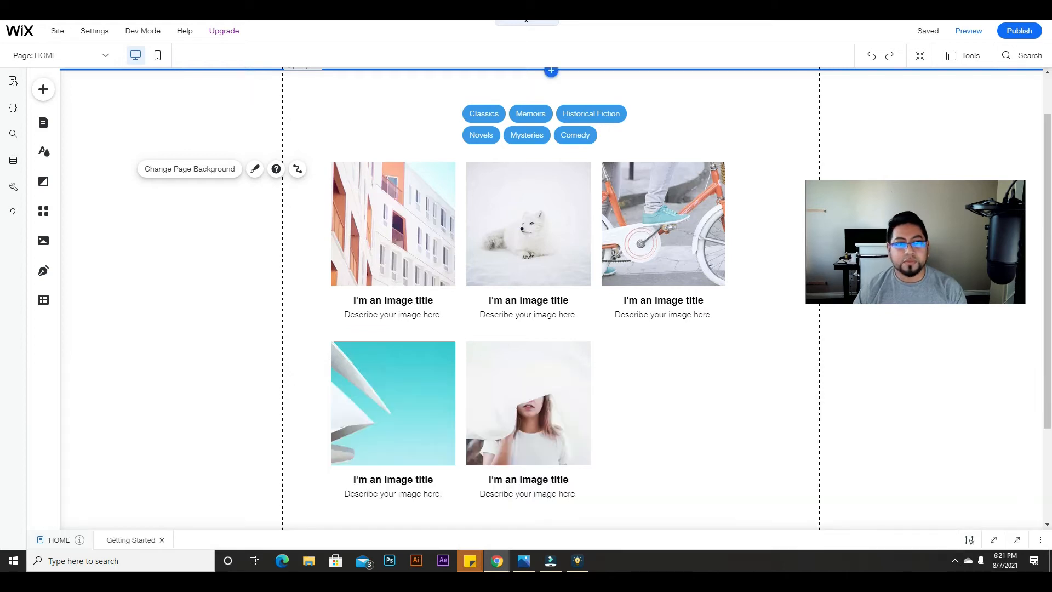
scroll(587, 155, up, 1)
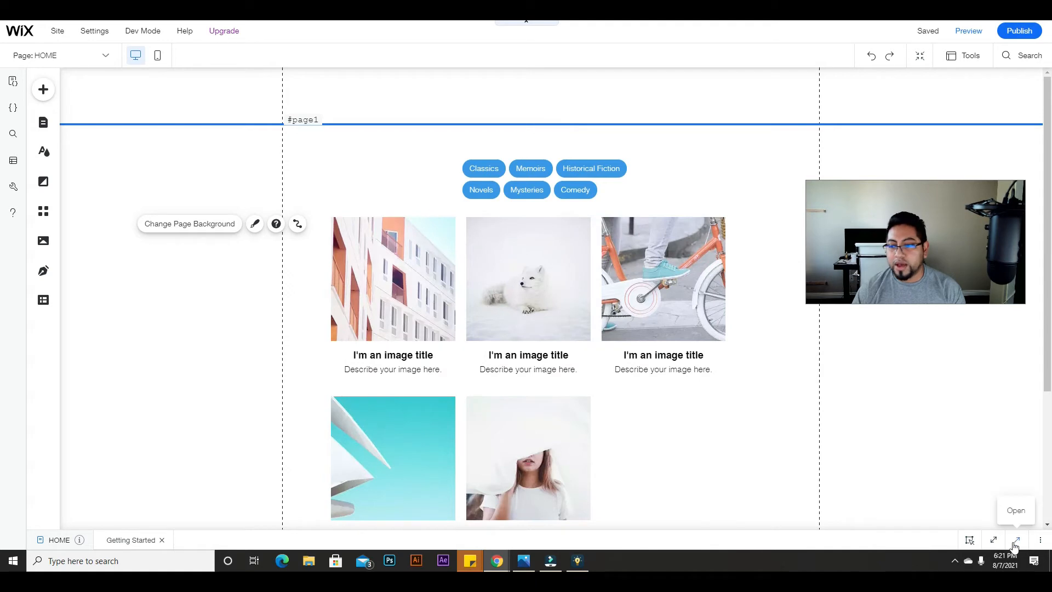
click(1015, 541)
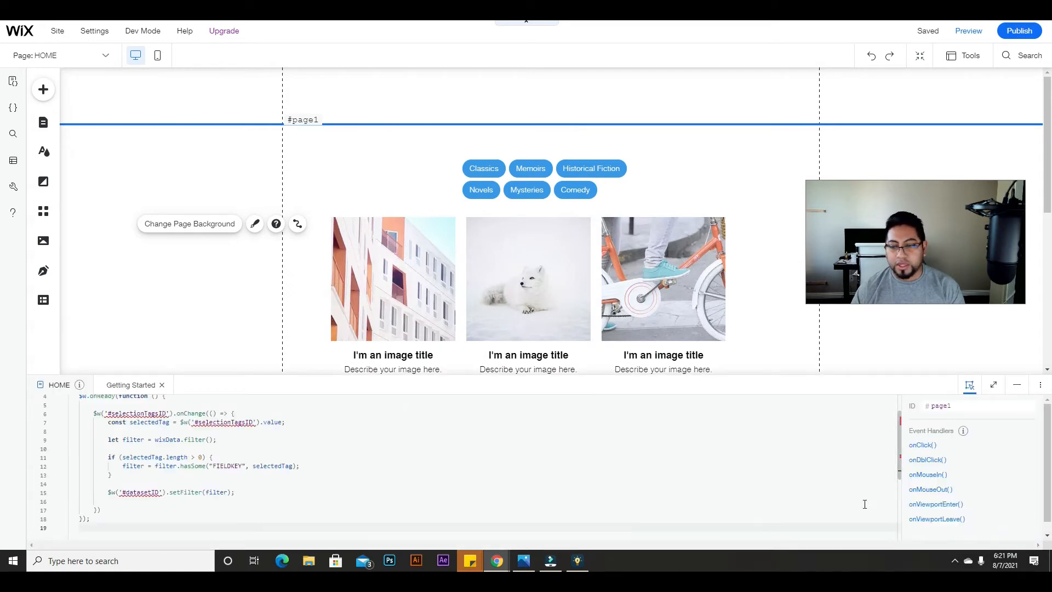
click(994, 385)
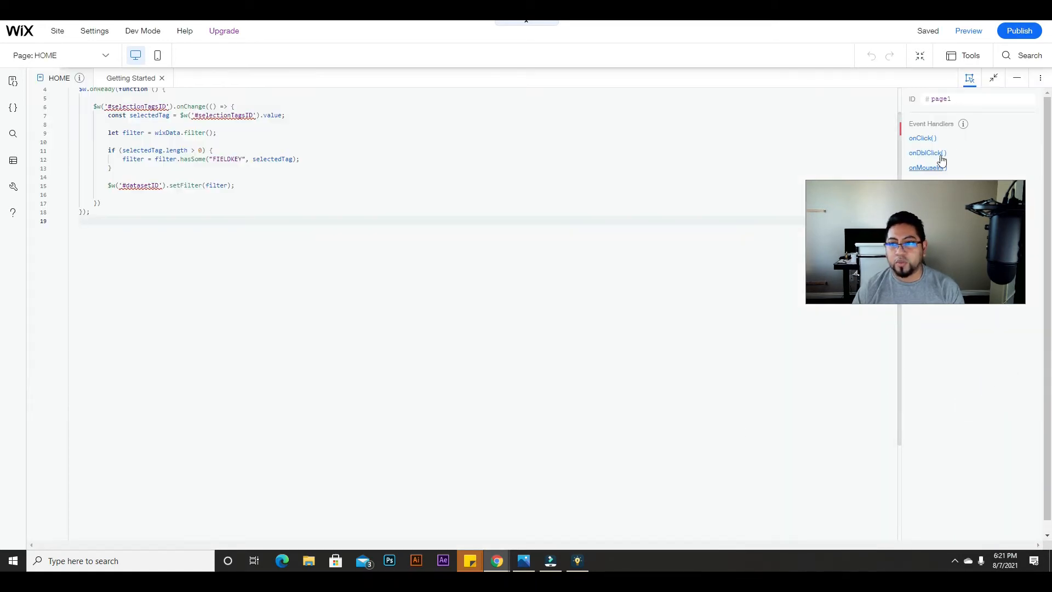
click(994, 78)
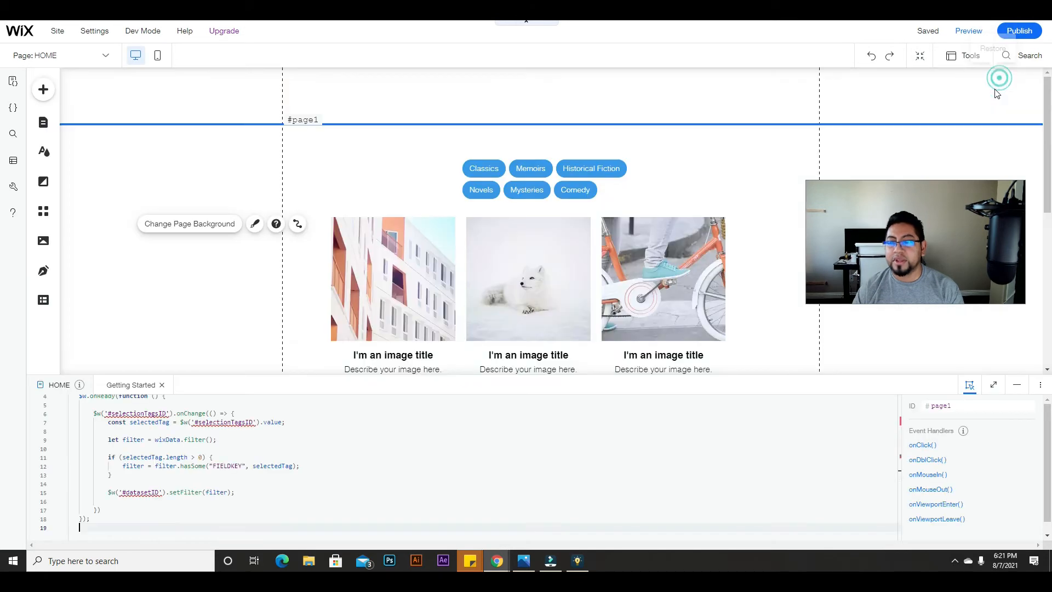
click(643, 267)
click(1018, 386)
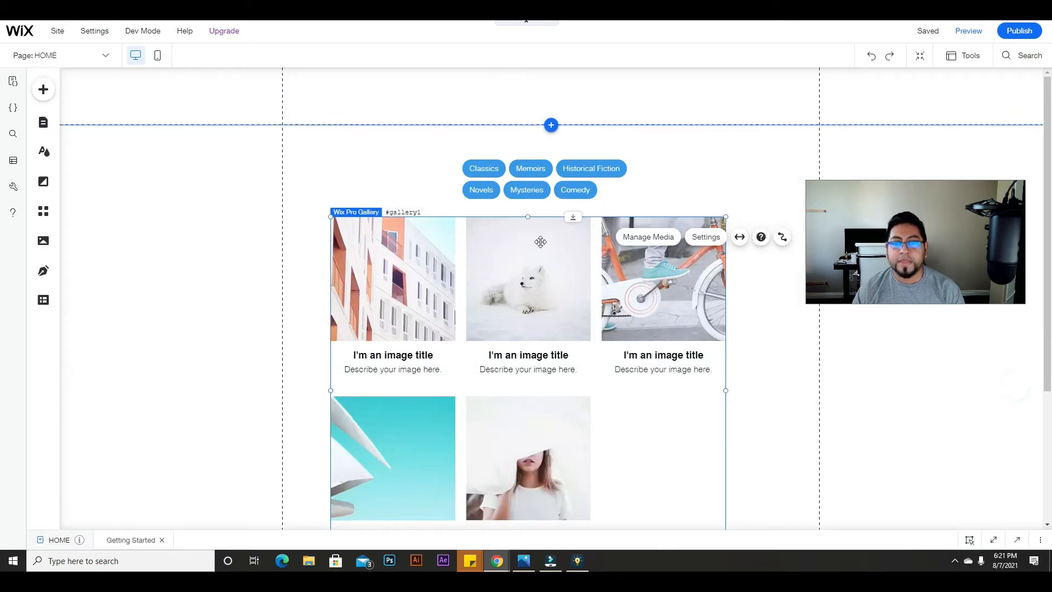
click(557, 176)
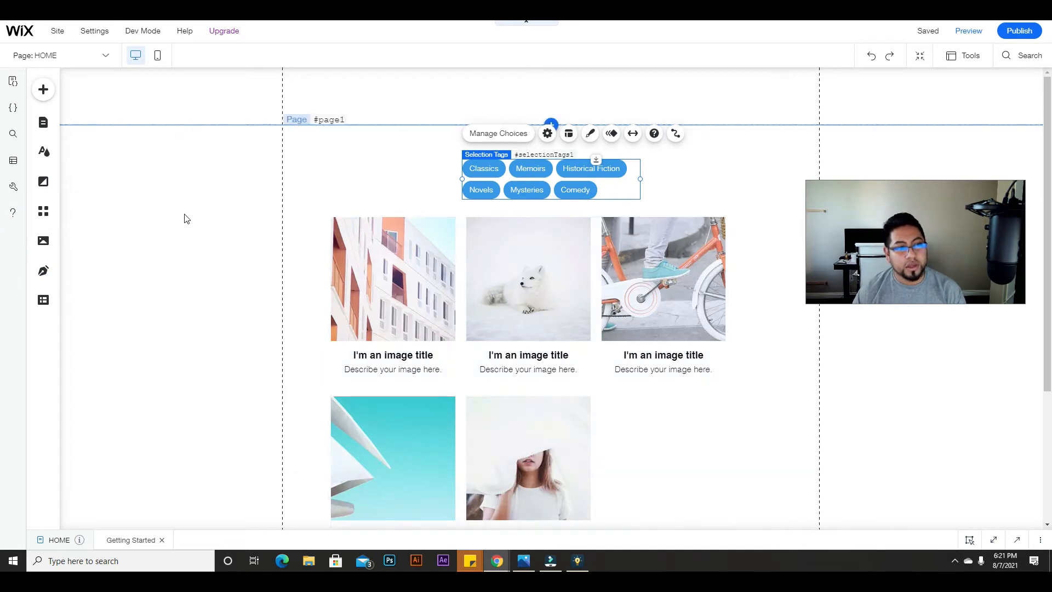
- Review the Restaurant collection's items, close it, and add a dataset to the home page
click(45, 309)
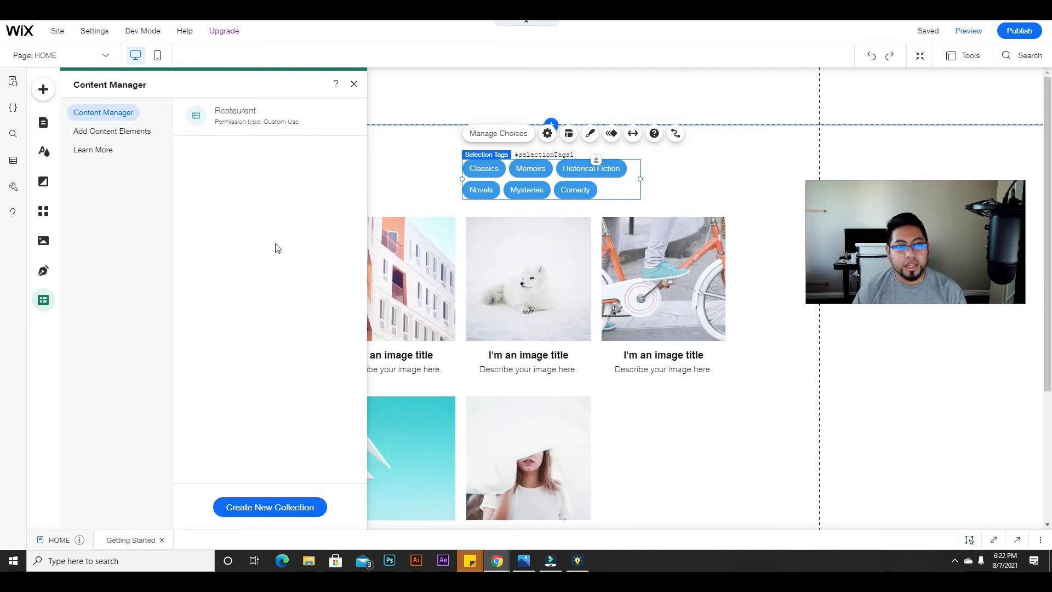
click(259, 116)
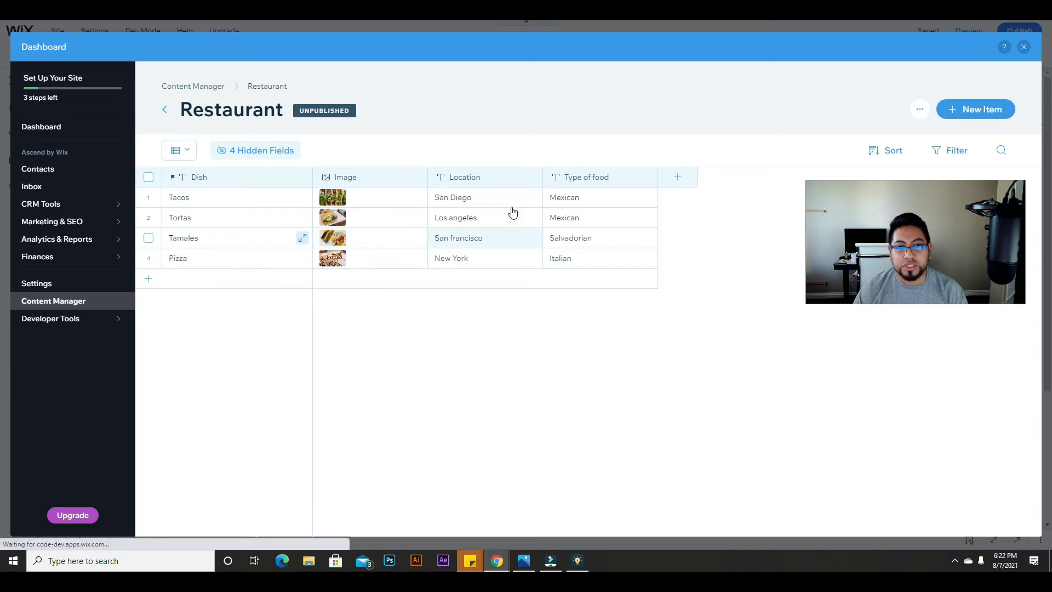
click(1023, 46)
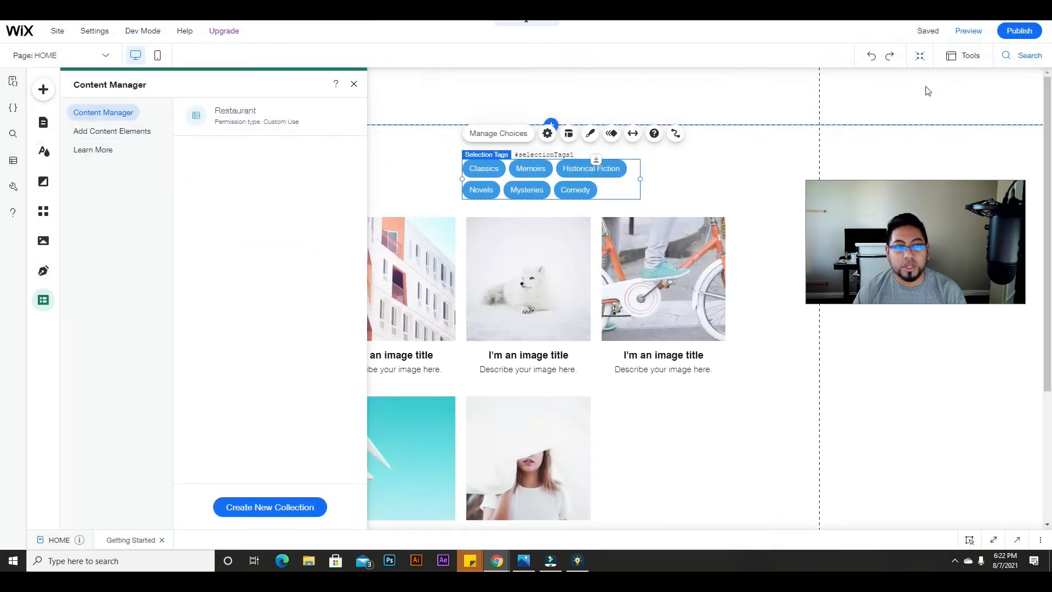
click(123, 137)
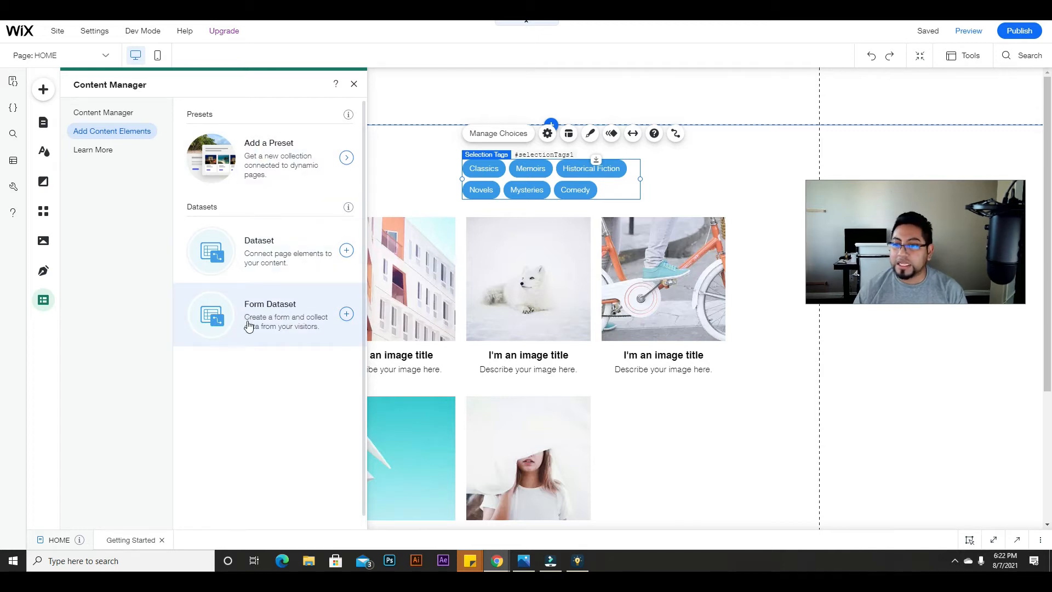
click(281, 256)
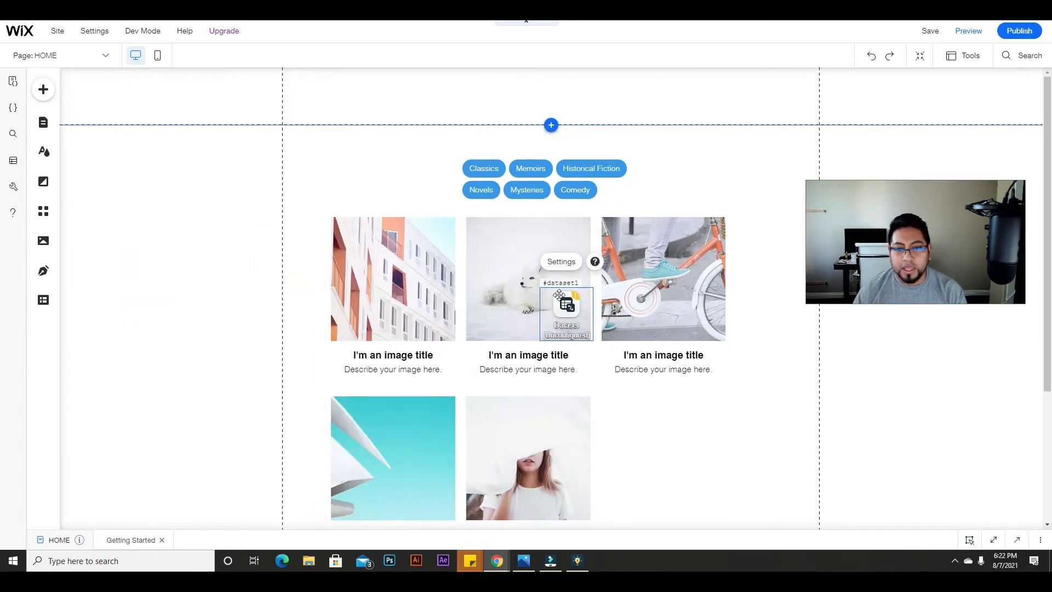
- Move the dataset beside the page's content area and connect it to the Restaurant collection, in Read-only mode with 12 items to display
drag(567, 302, 259, 177)
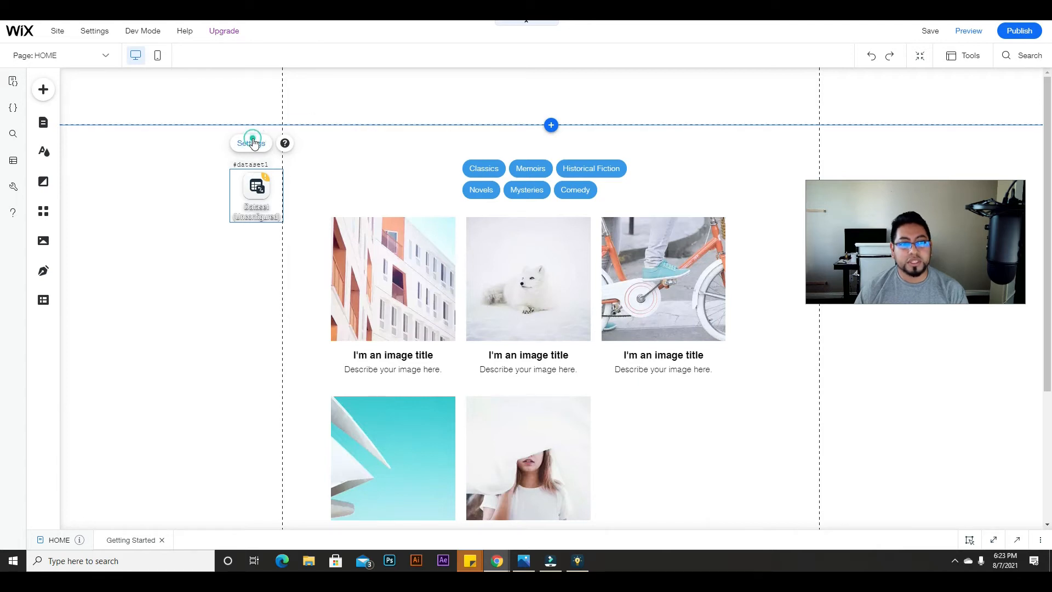
click(253, 142)
click(434, 230)
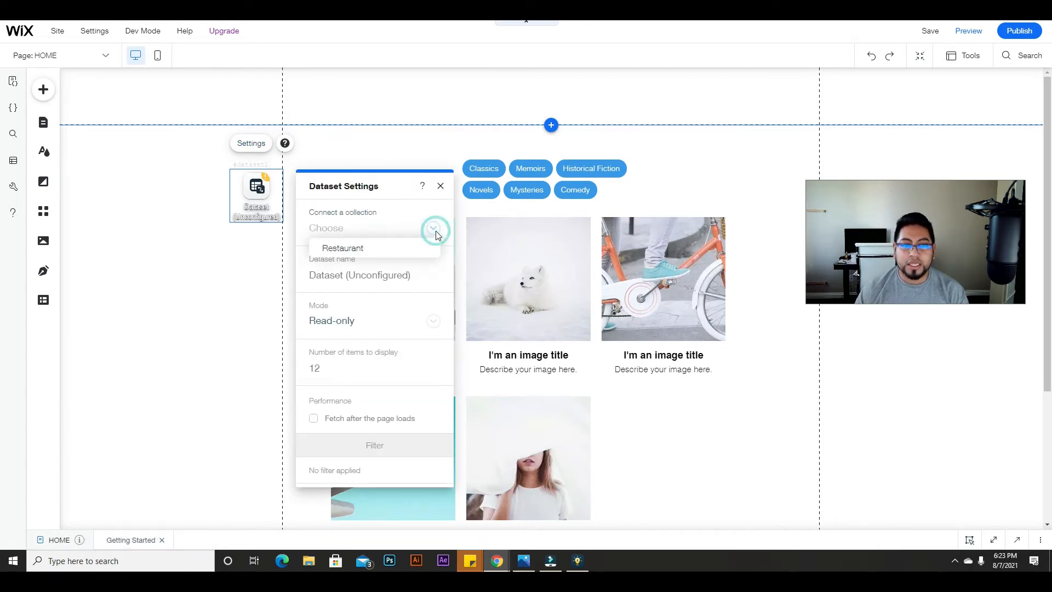
click(370, 253)
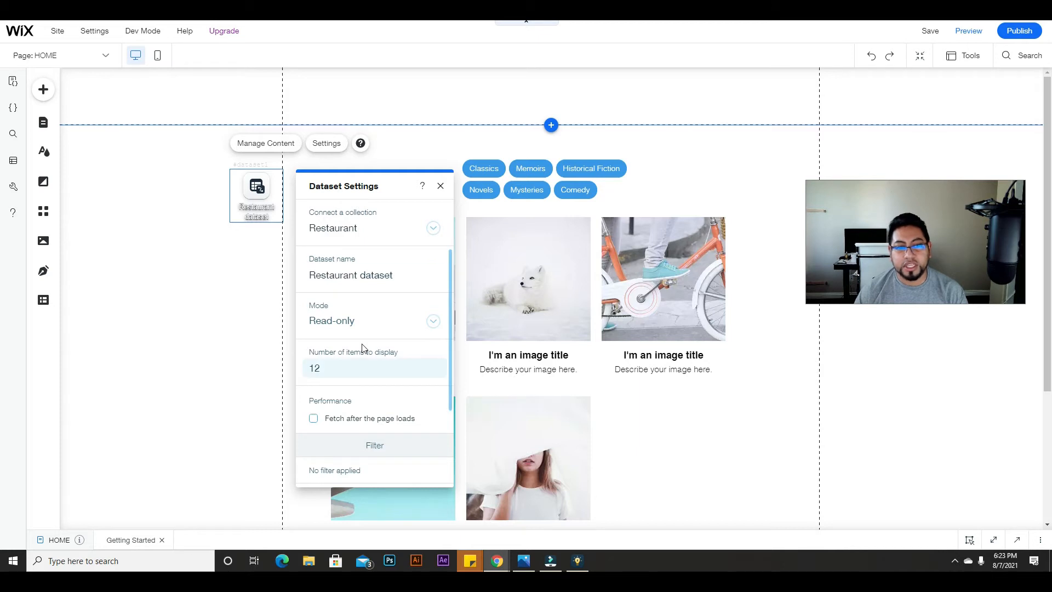
scroll(365, 337, down, 1)
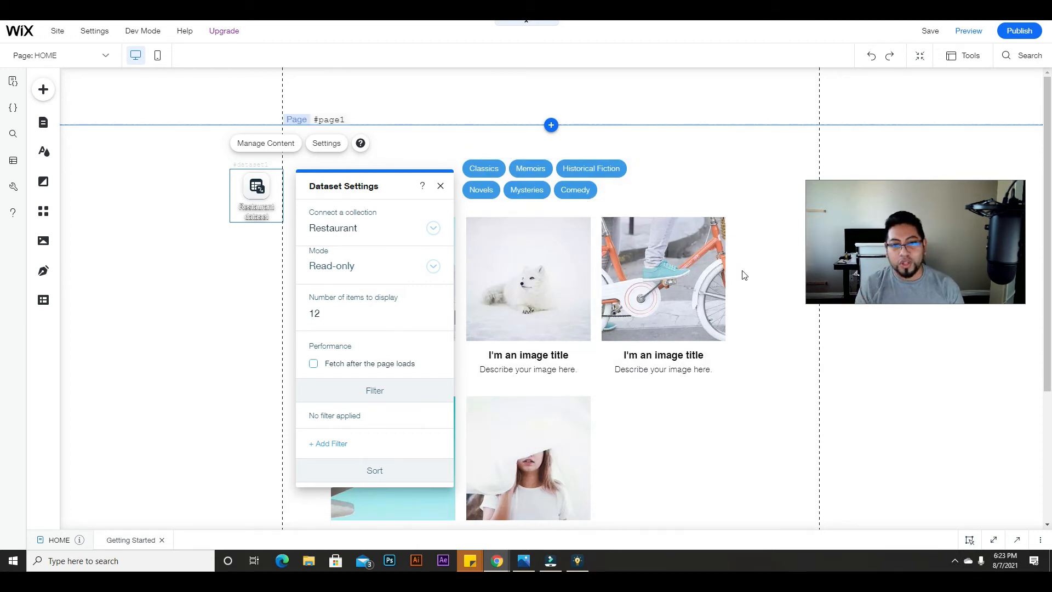
click(329, 312)
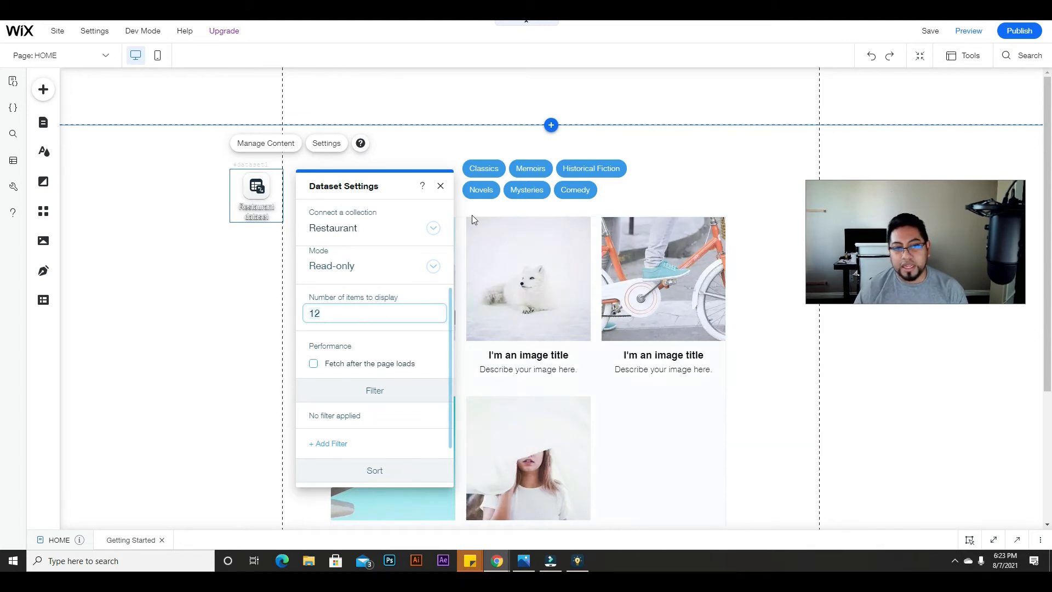
click(442, 186)
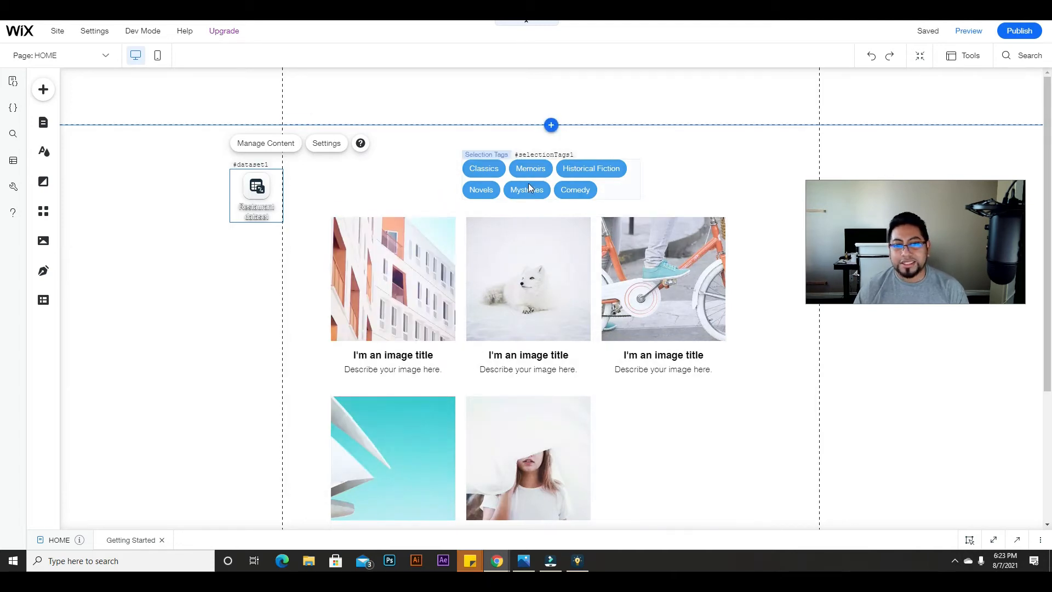
- Delete the Comedy, Mysteries, Novels, Historical Fiction and Memoirs choices from the selection tags
click(567, 183)
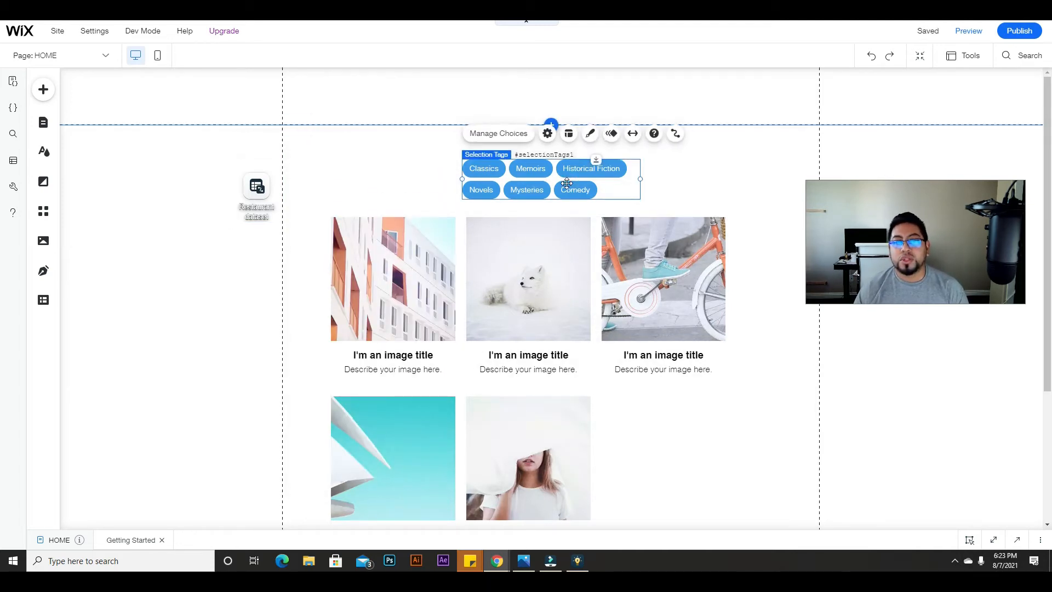
click(499, 142)
drag(713, 173, 421, 94)
click(500, 312)
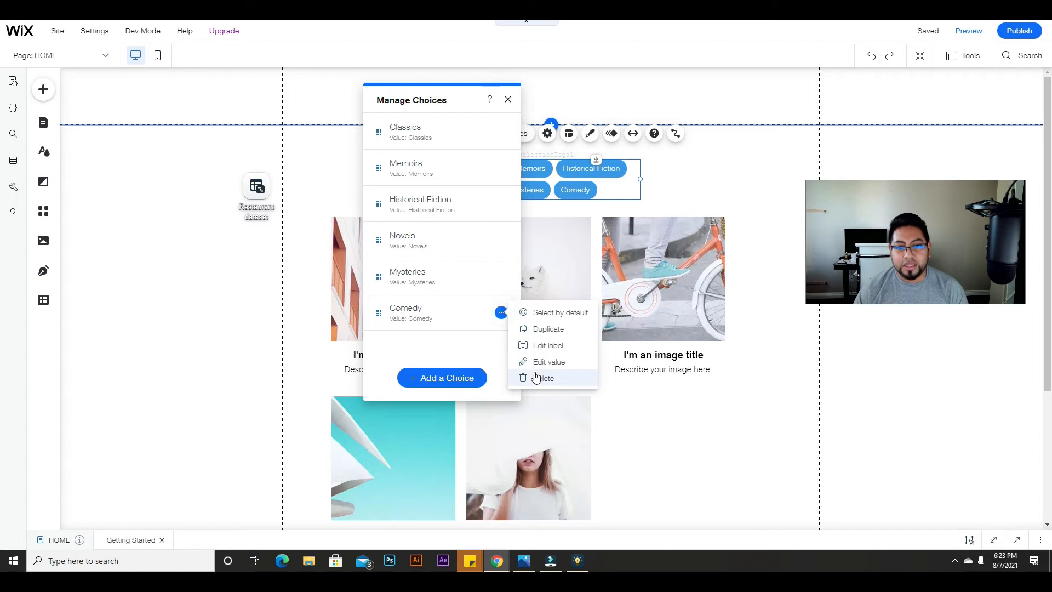
click(536, 377)
click(502, 276)
click(542, 341)
click(501, 240)
click(541, 307)
click(501, 204)
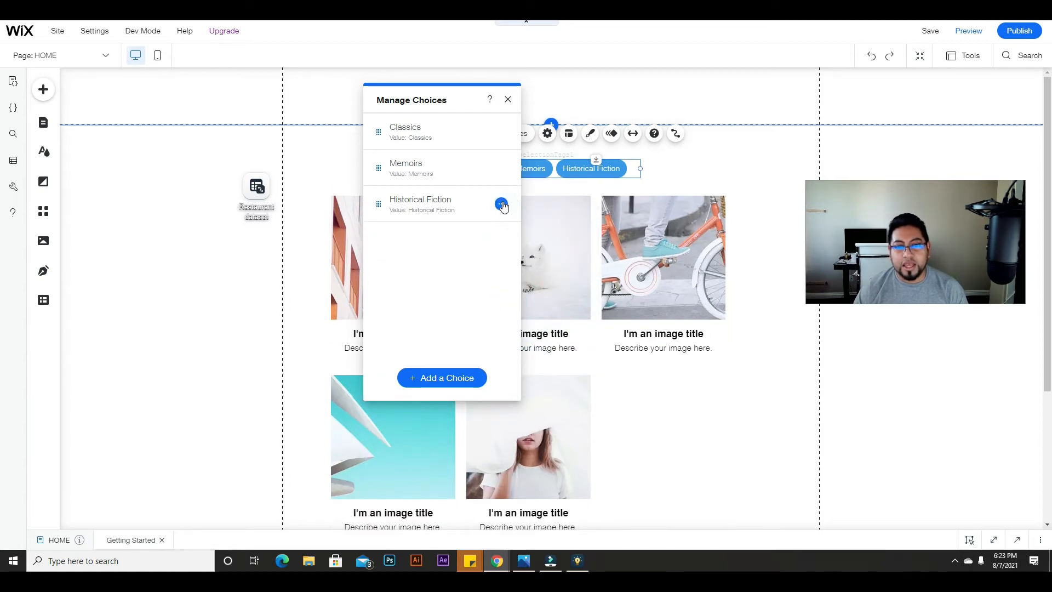
click(544, 270)
click(501, 168)
click(542, 233)
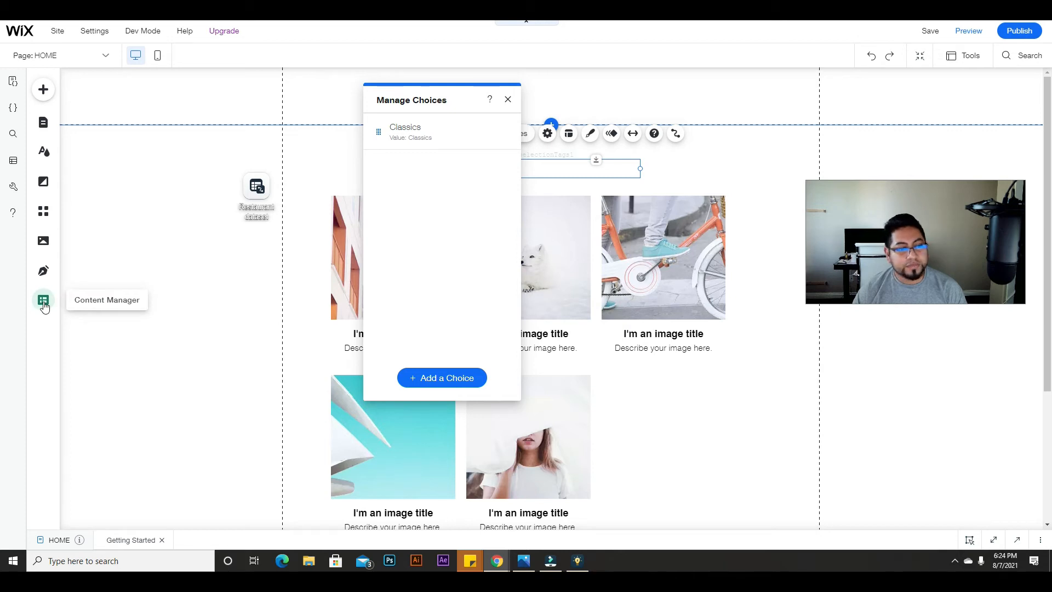
- Review the types of food in the Restaurant collection and return to the page
click(44, 301)
click(225, 113)
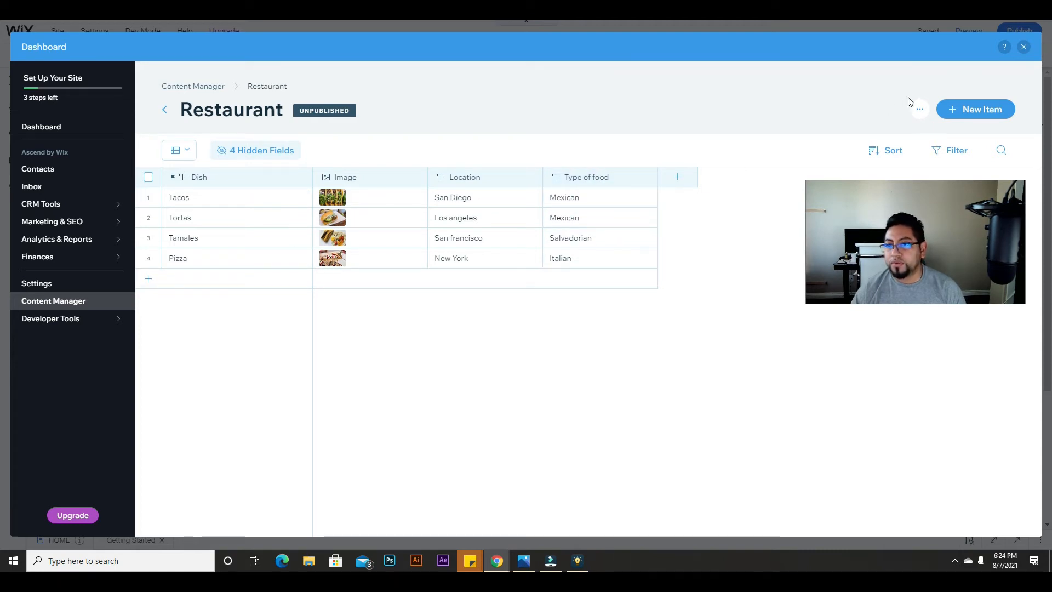
click(1023, 48)
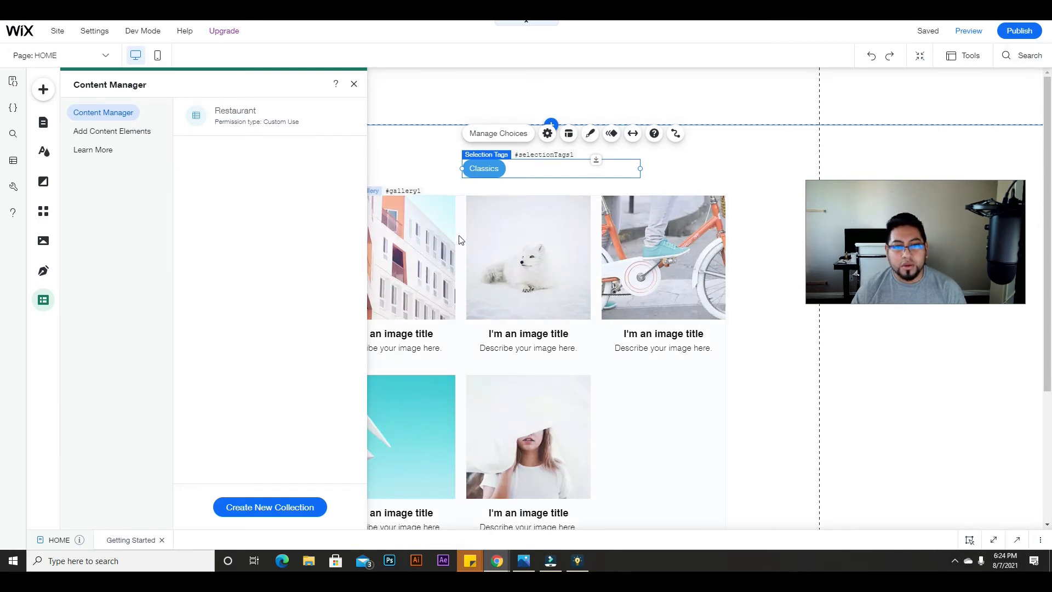
- Set both the label and the value of the Classics choice to Mexican and close the selection tags' choices
click(504, 137)
drag(747, 176, 482, 112)
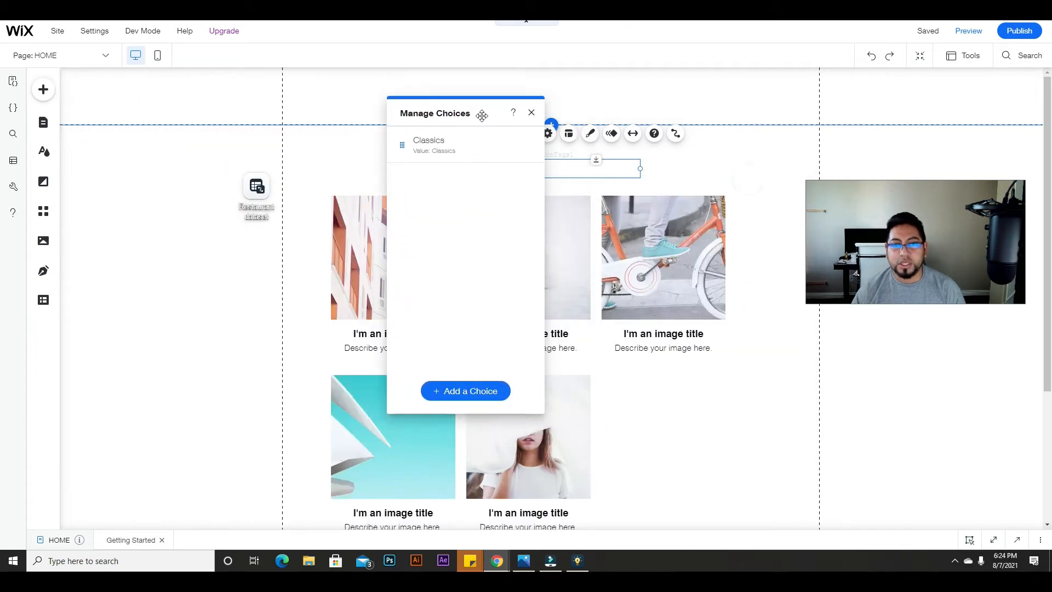
click(524, 144)
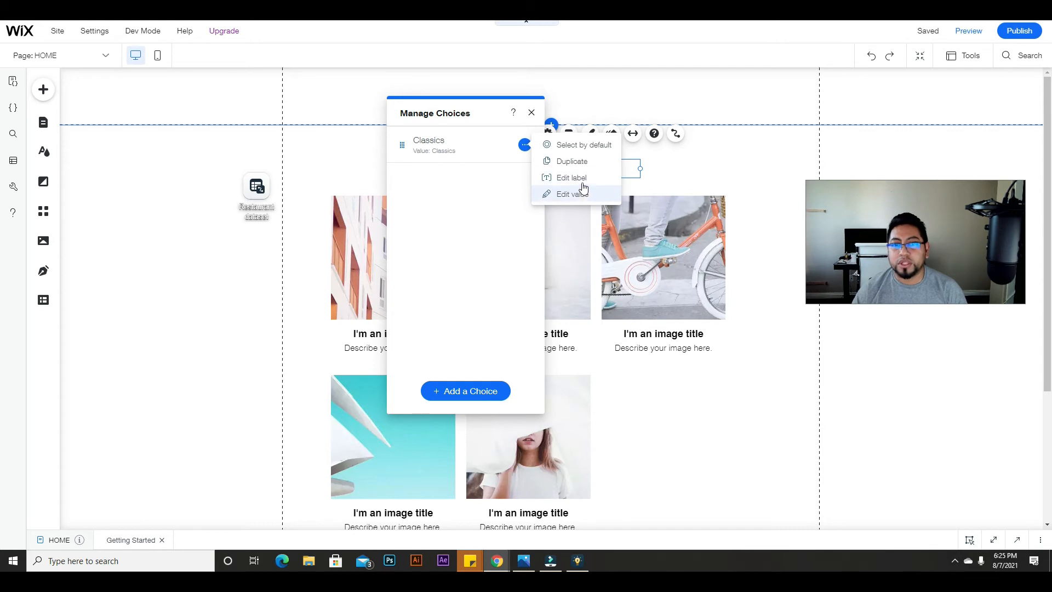
click(581, 185)
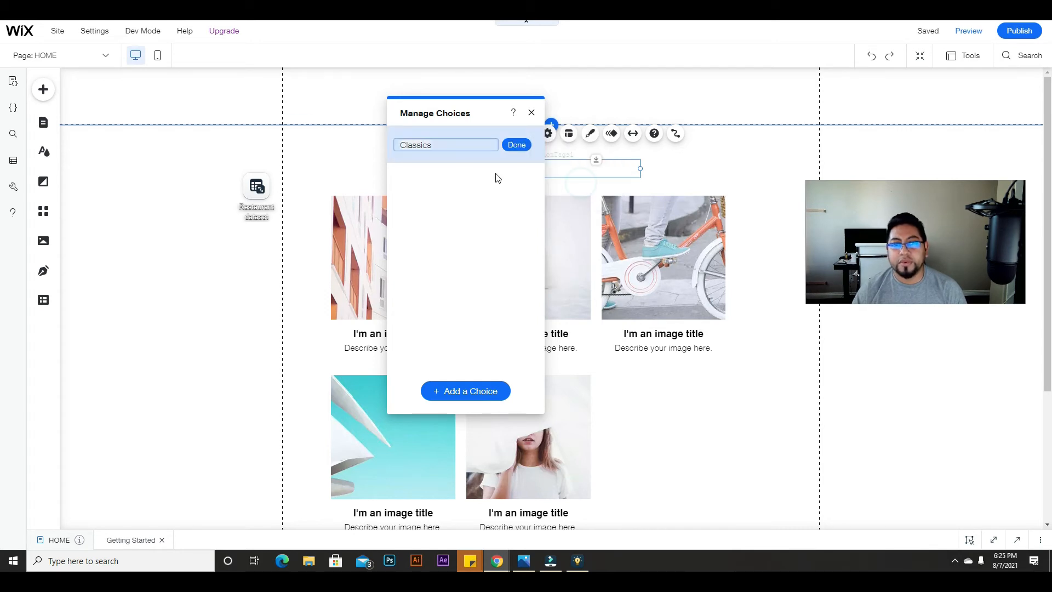
text(Mexican)
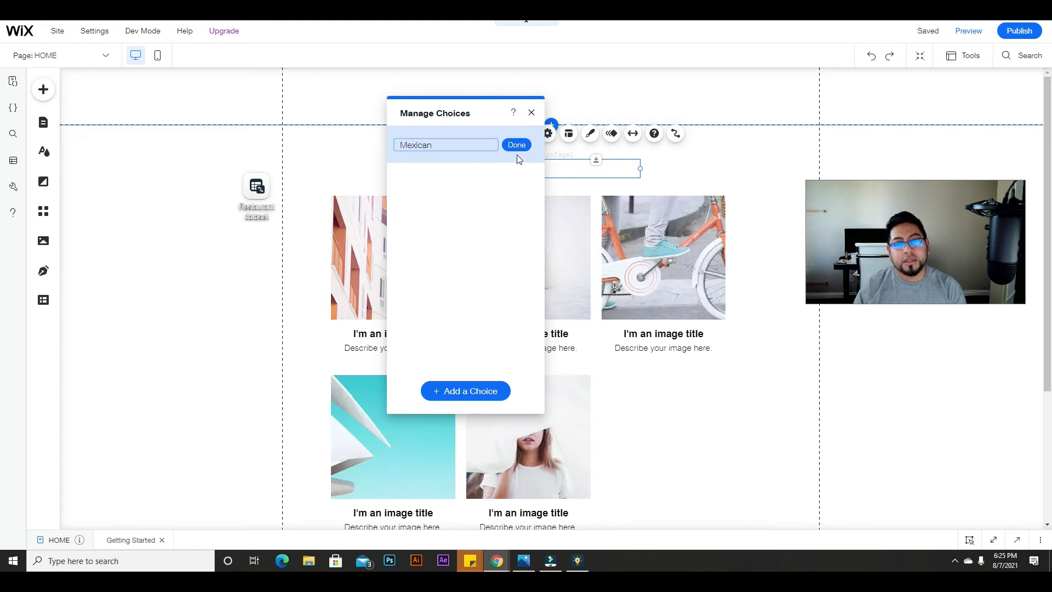
click(516, 147)
click(525, 146)
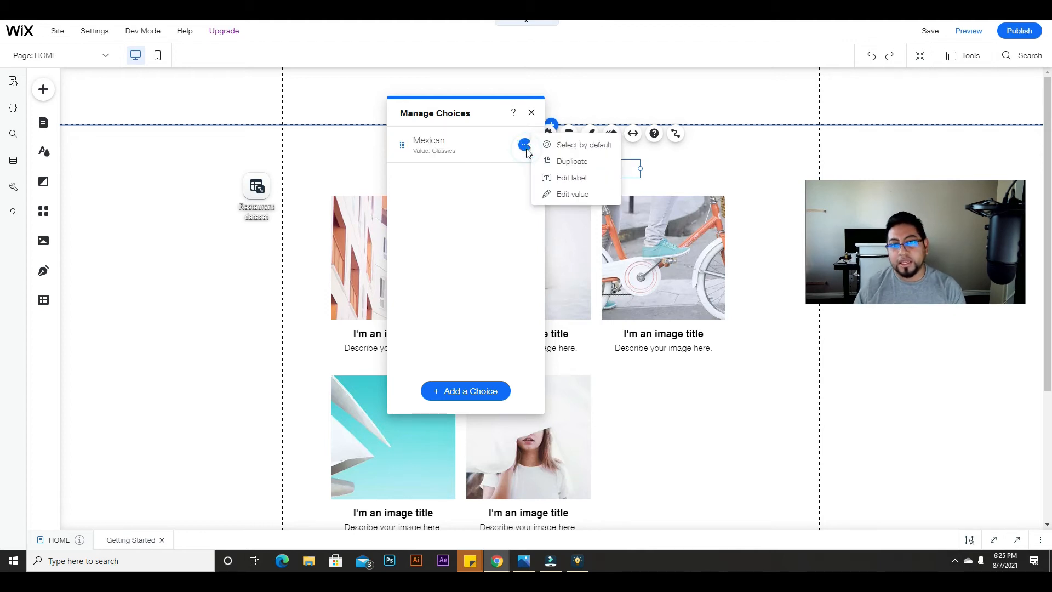
click(577, 201)
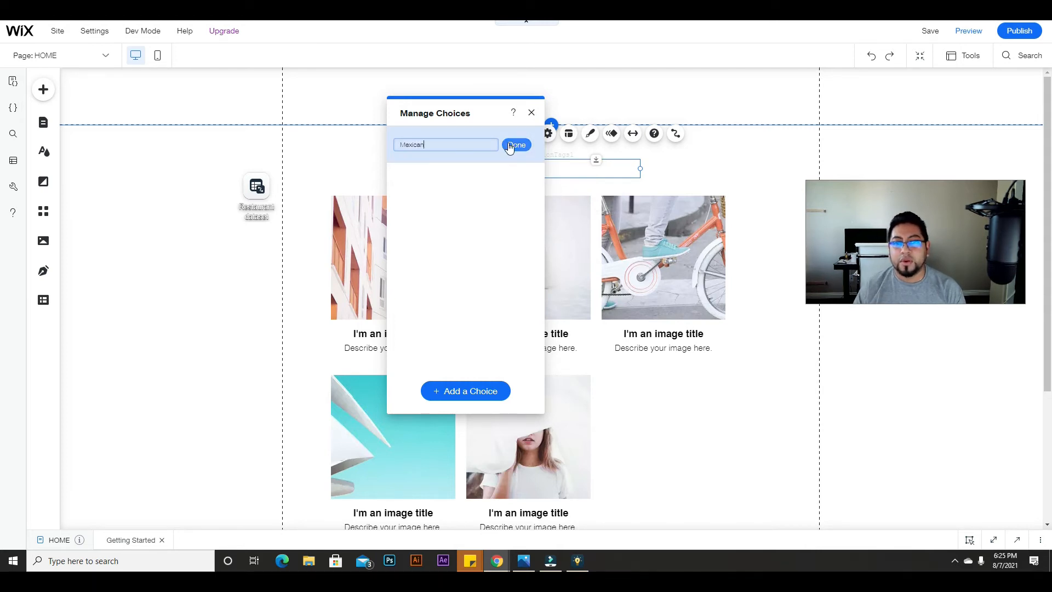
click(517, 145)
click(532, 113)
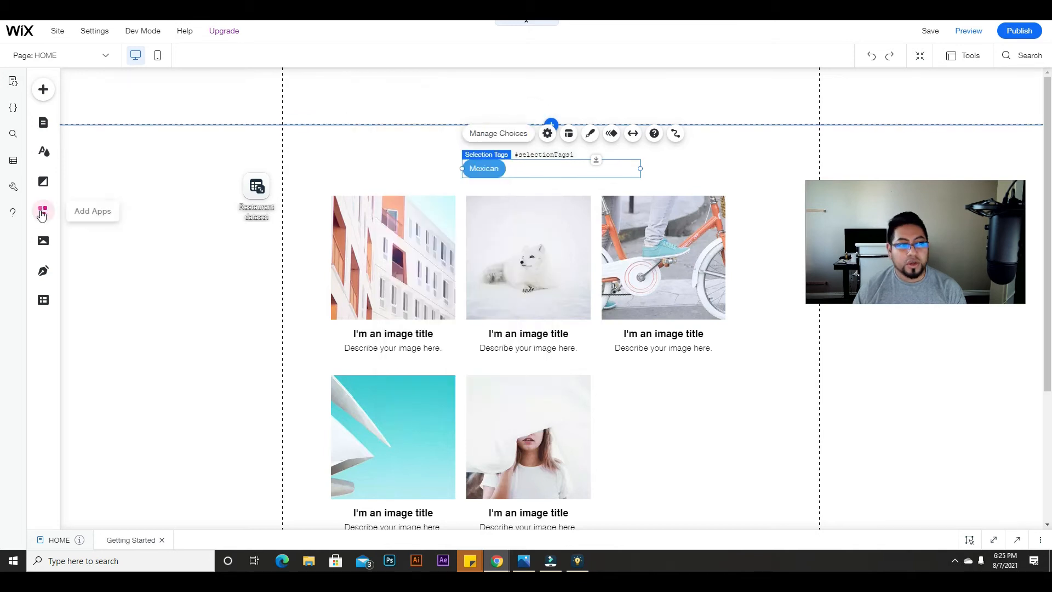
- Look over the selection tags styles among the input elements that can be added to the site
click(43, 90)
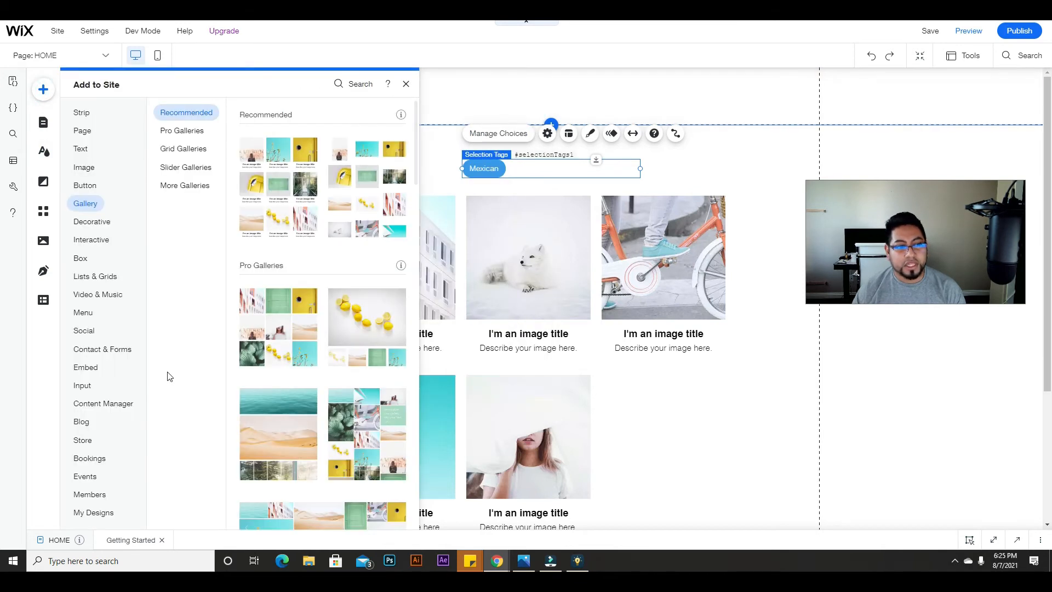
click(118, 404)
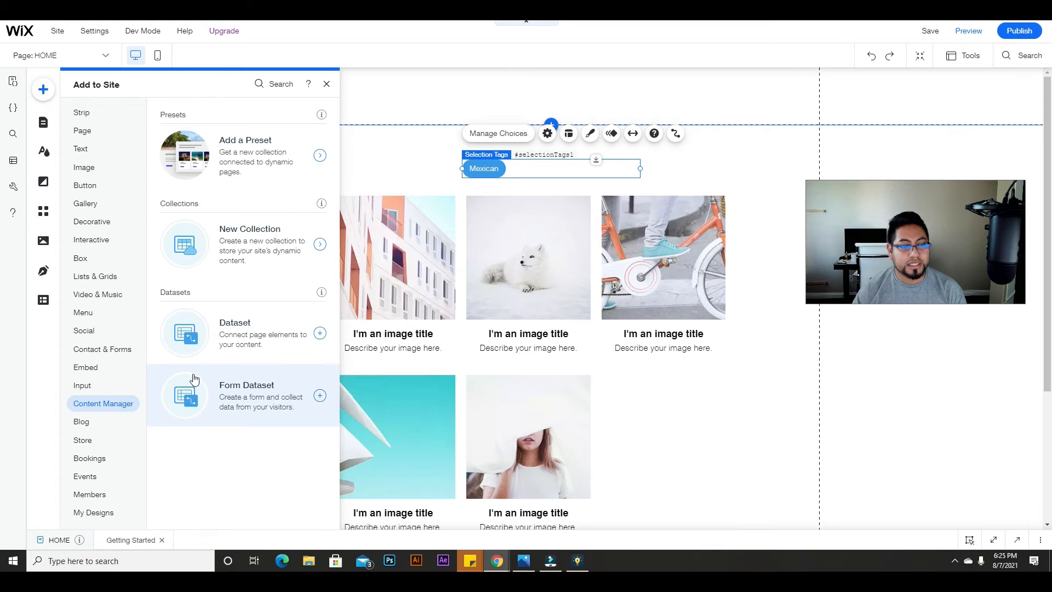
click(82, 386)
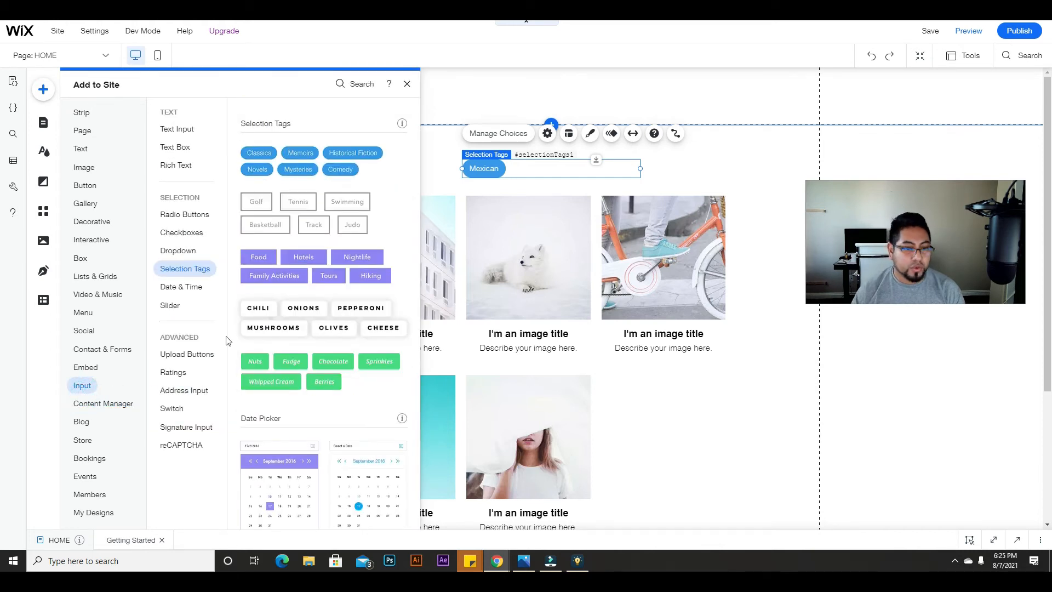
scroll(263, 318, down, 3)
scroll(303, 296, up, 4)
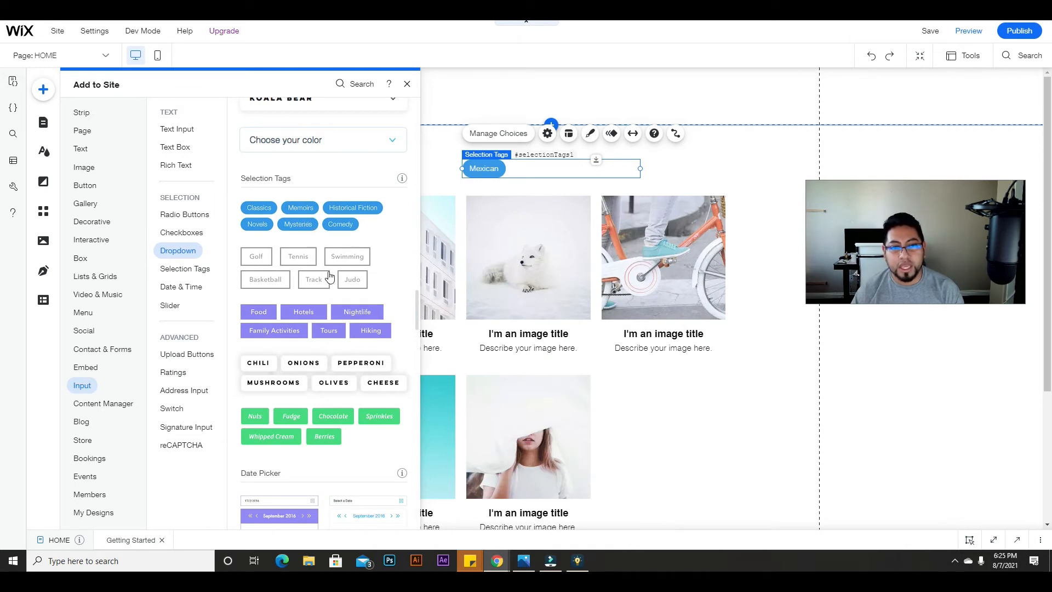
click(544, 163)
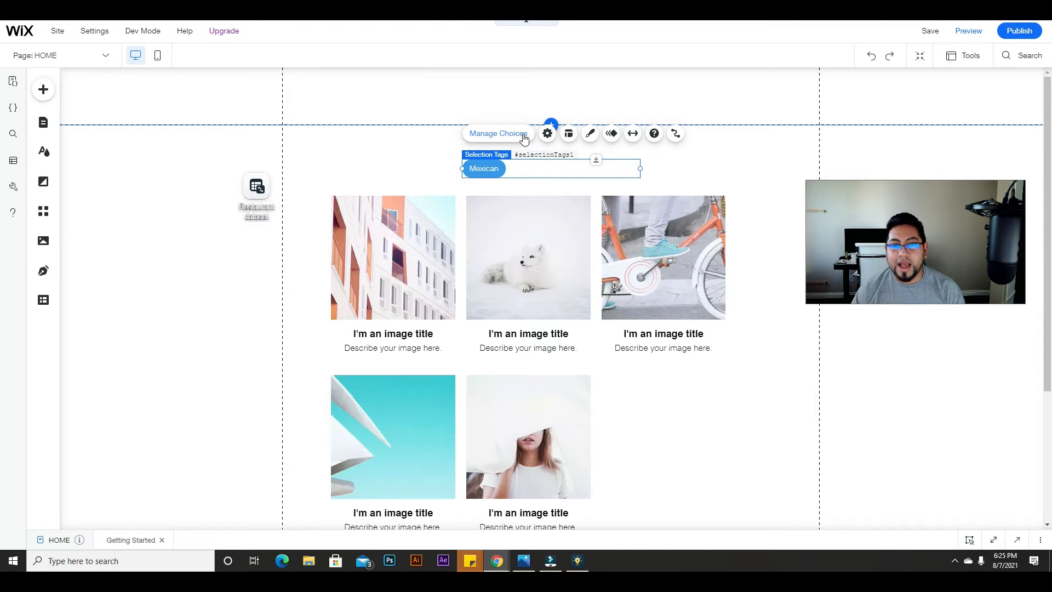
- Add a second choice to the selection tags and label it Salvadorian
click(524, 138)
drag(729, 186, 437, 134)
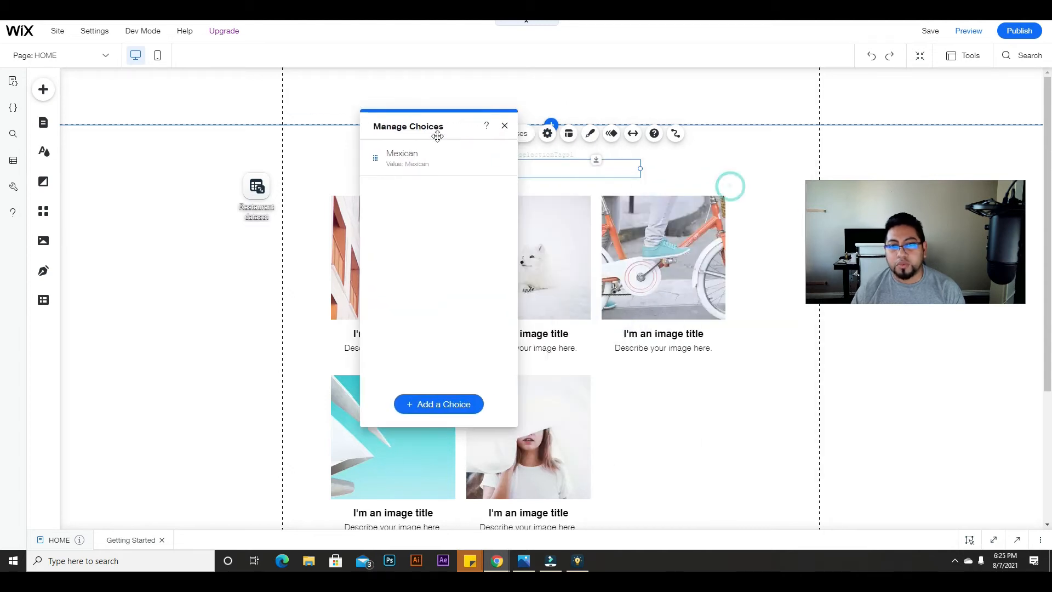
click(499, 158)
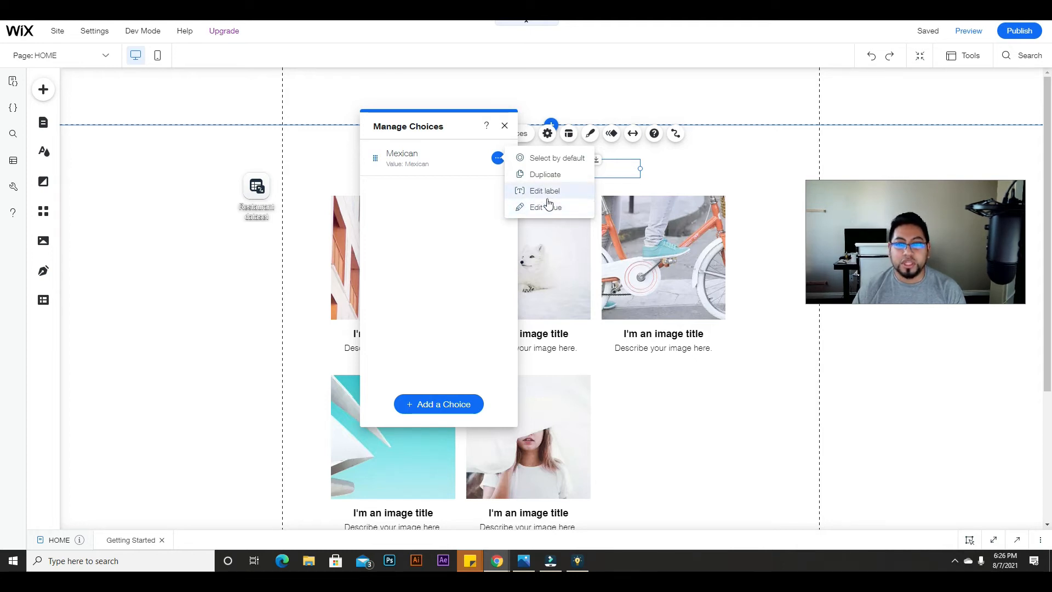
click(474, 225)
click(447, 404)
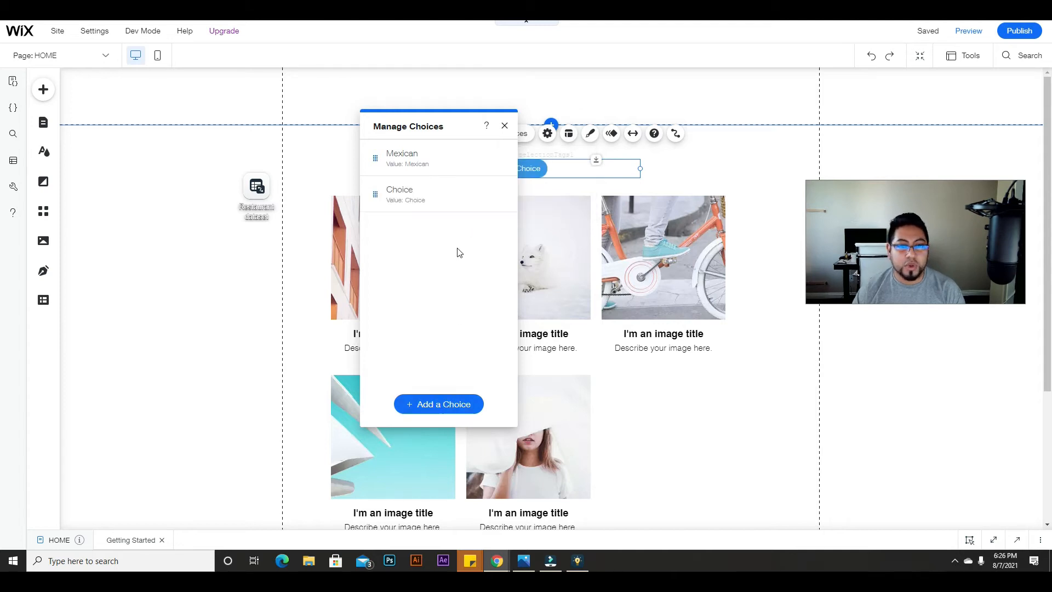
click(498, 194)
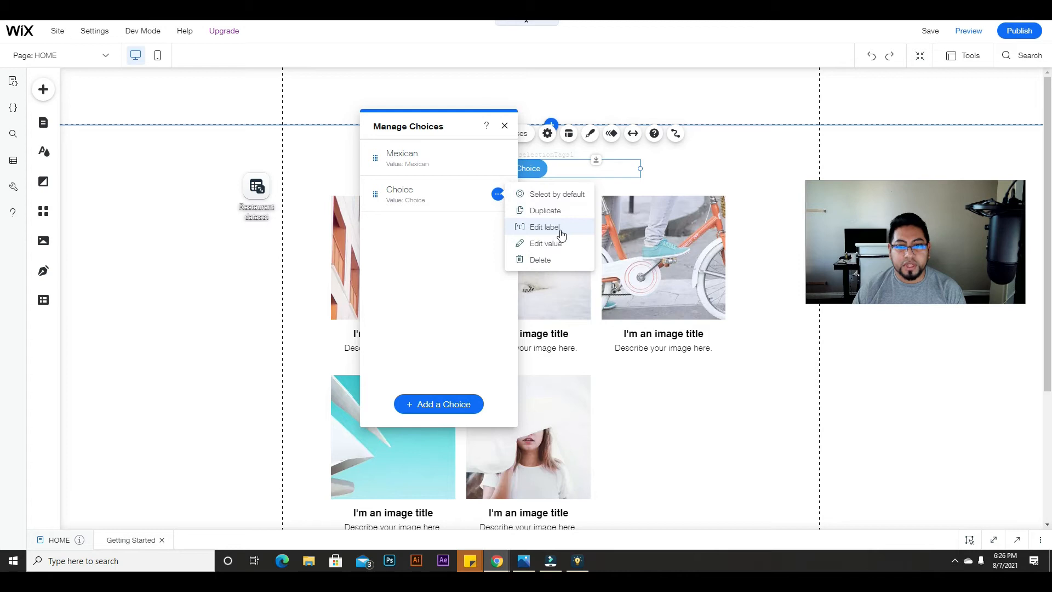
click(561, 232)
text(Salvadoria)
click(491, 195)
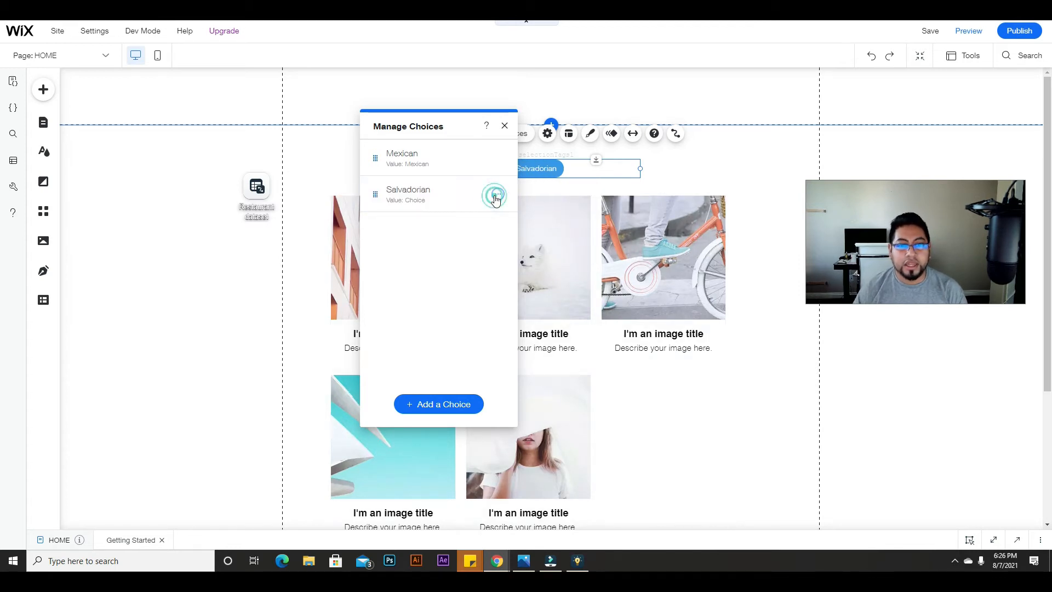
- Set the value of the Salvadorian choice to Salvadorian
click(497, 195)
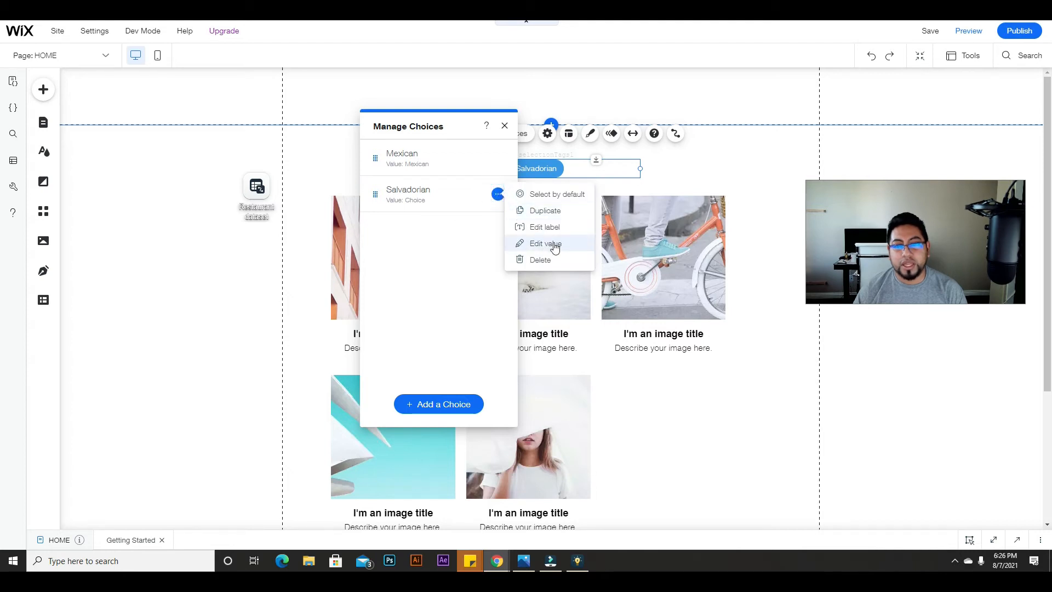
click(557, 250)
text(a)
key(BackSpace)
text(salvadorian)
click(489, 195)
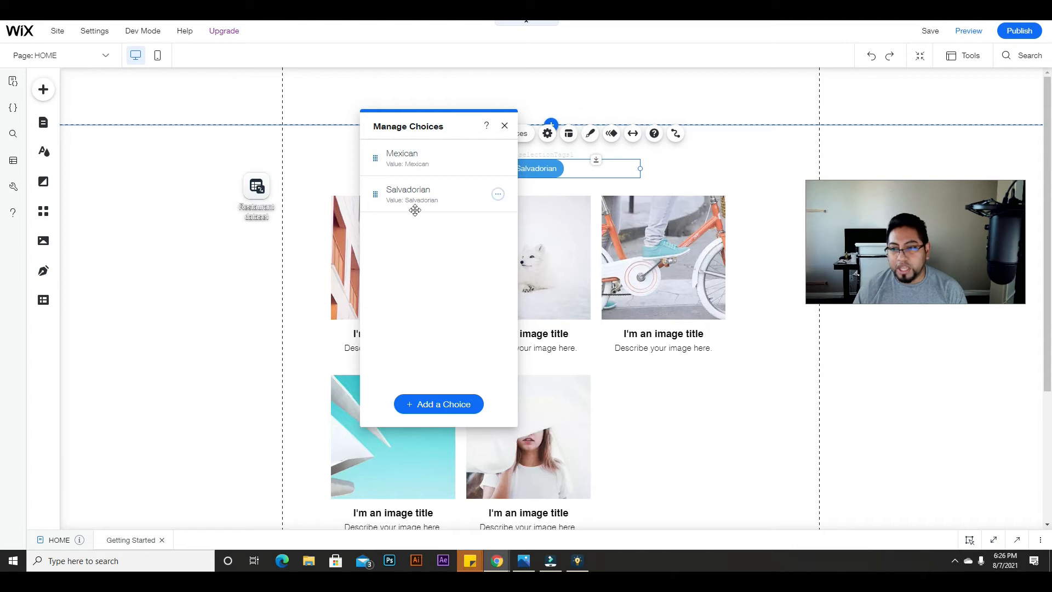
- Add a third choice to the selection tags and label it Italian
click(455, 405)
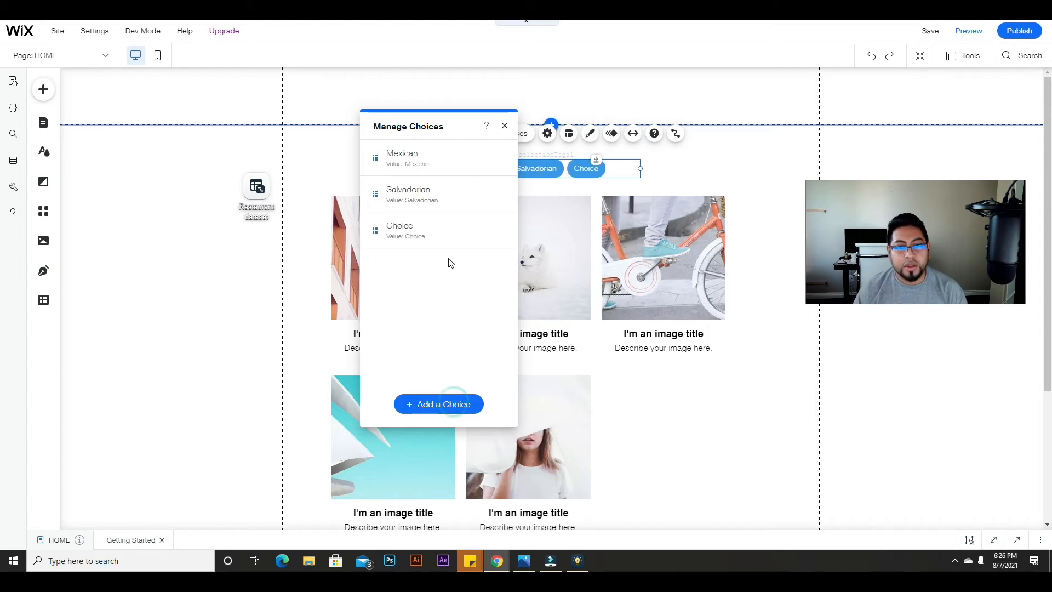
click(498, 230)
click(564, 264)
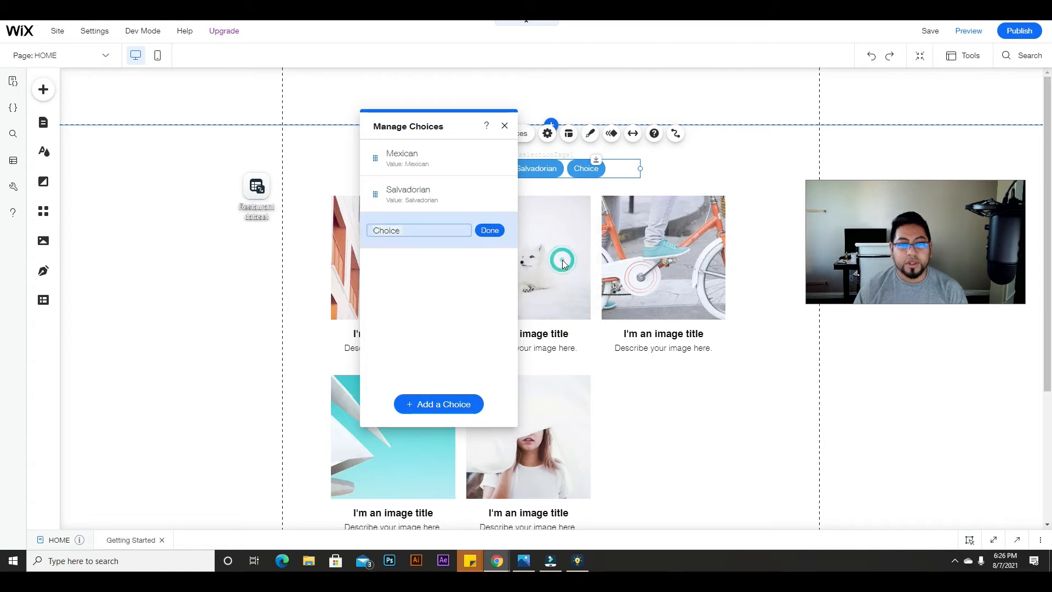
key(BackSpace)
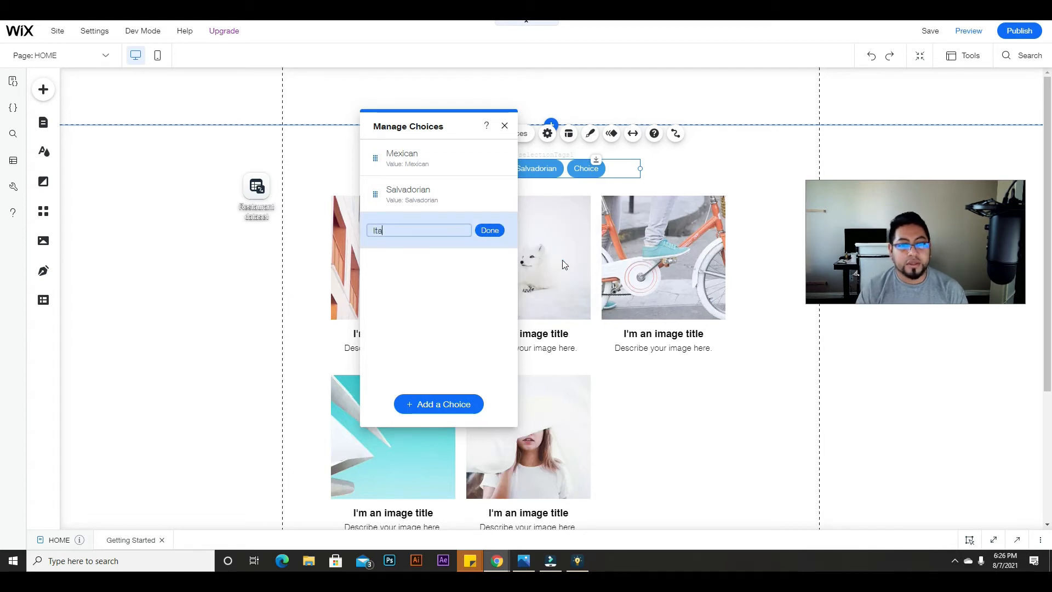
text(Italian)
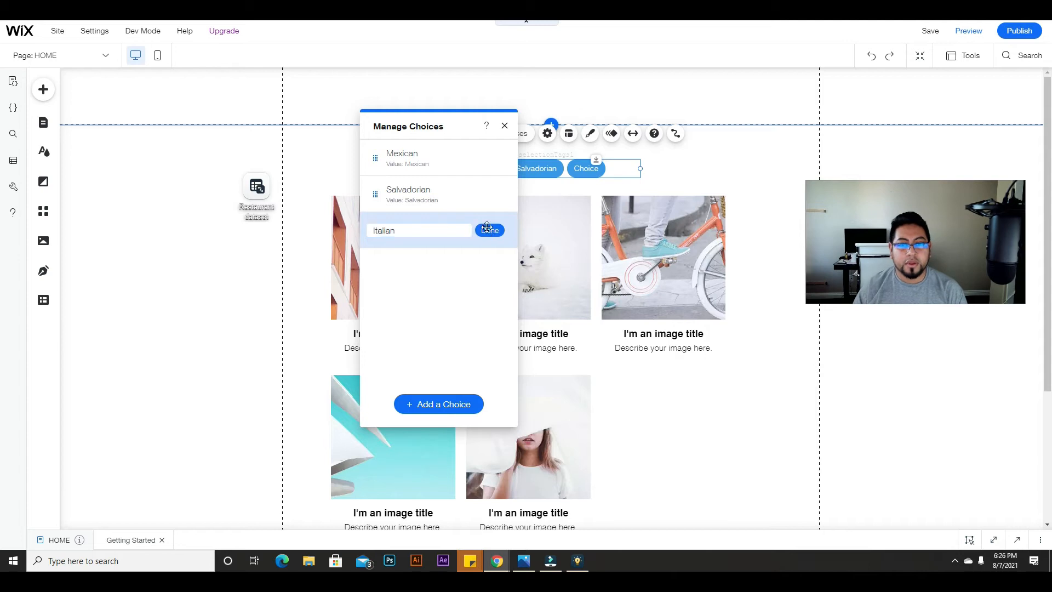
click(490, 230)
- Set the value of the Italian choice to Italian and close the selection tags' choices
click(497, 230)
click(544, 280)
key(BackSpace)
text(Italian)
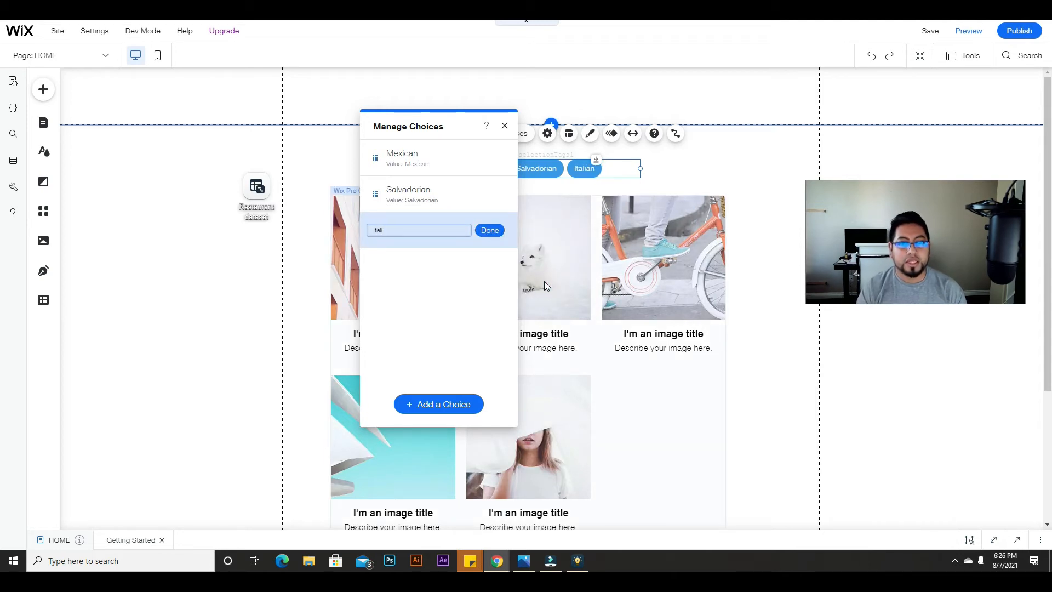
click(489, 231)
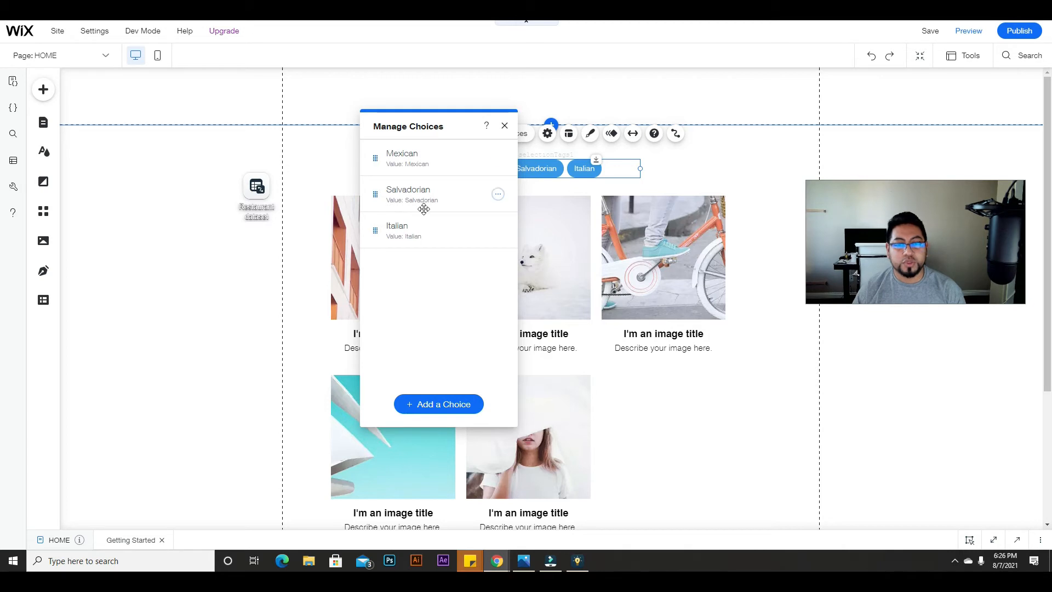
click(505, 126)
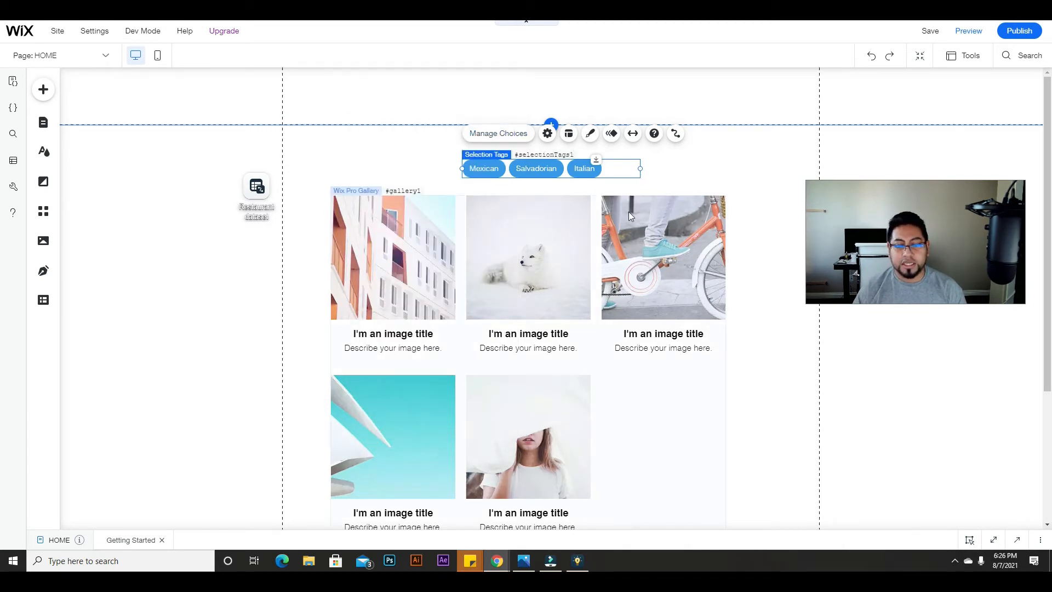
click(756, 206)
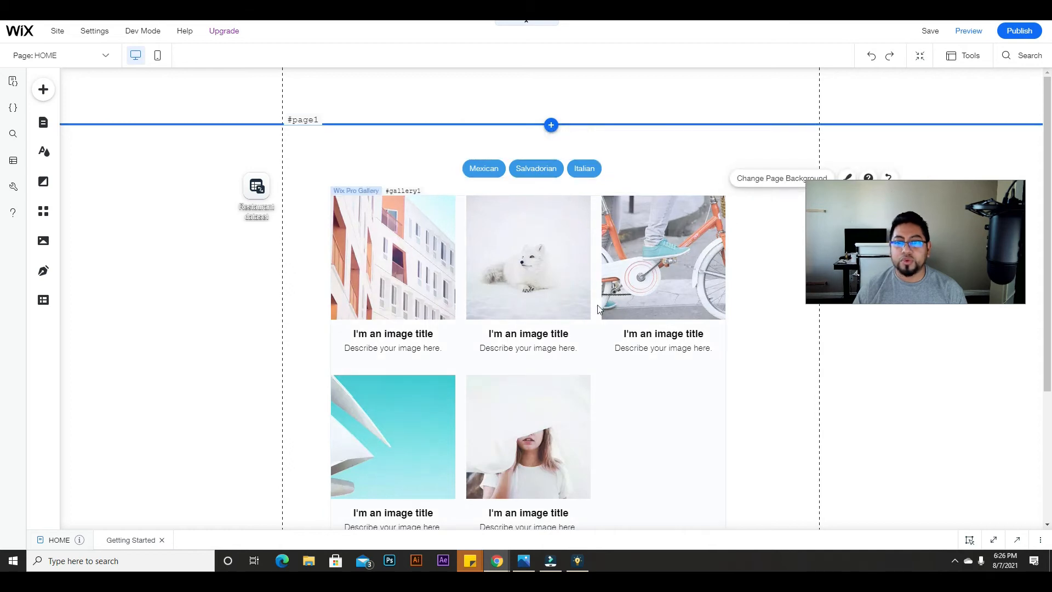
- Connect the gallery below the selection tags to the Restaurant dataset
click(451, 269)
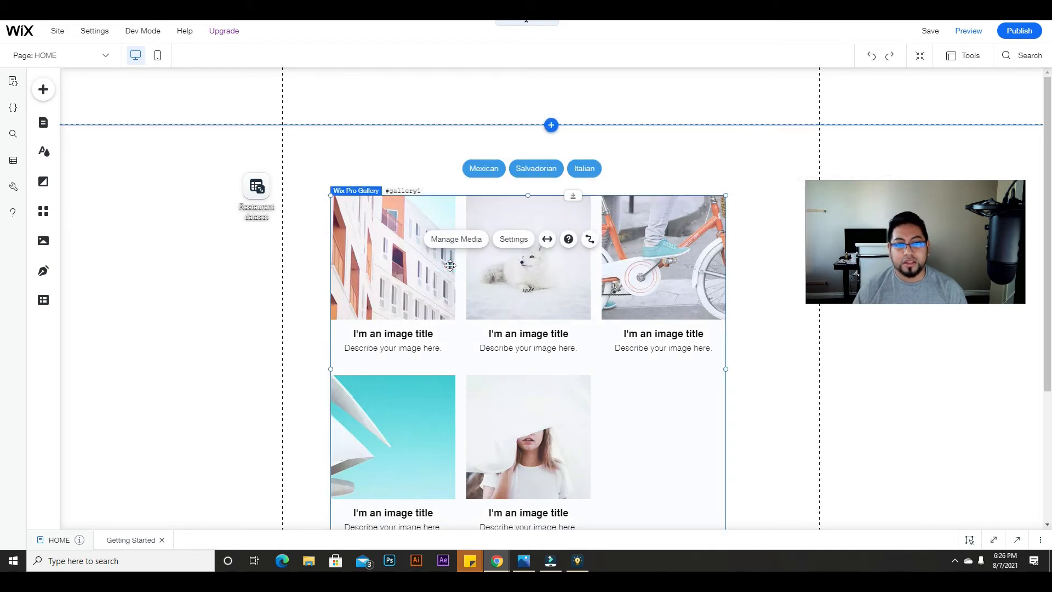
click(589, 247)
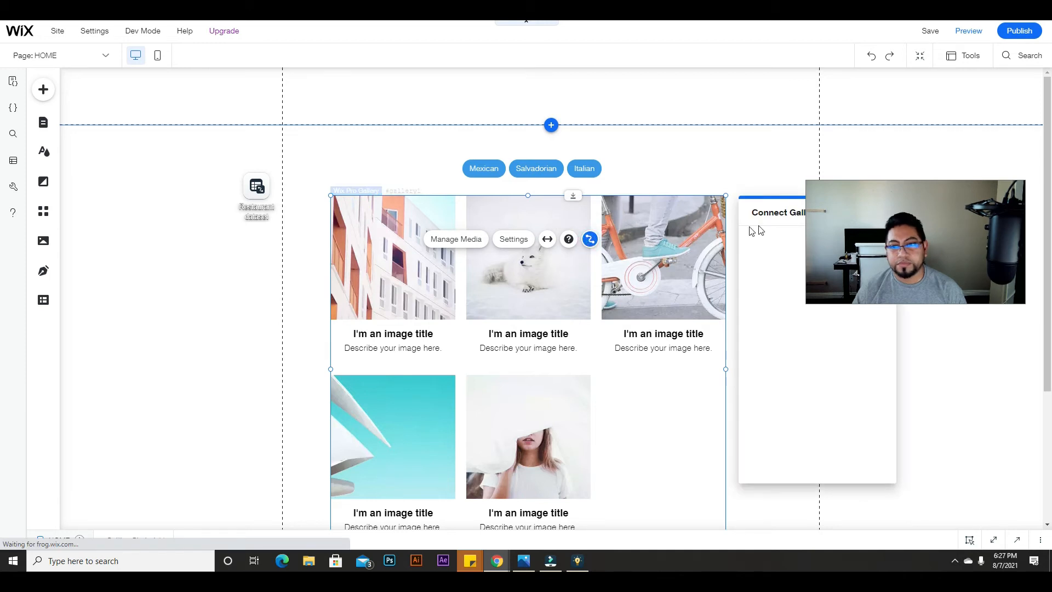
drag(795, 216, 492, 149)
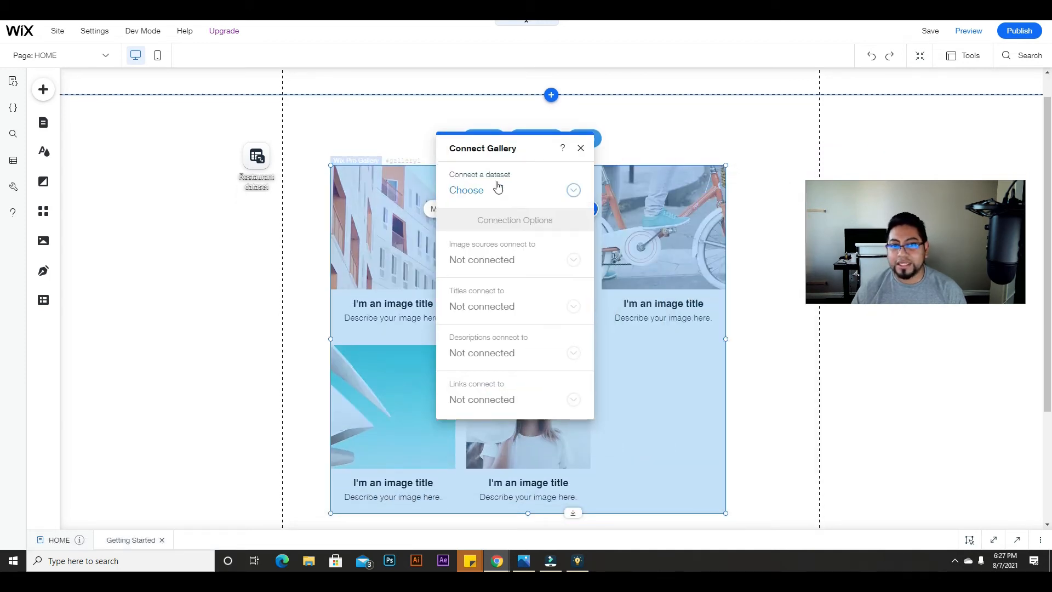
click(574, 192)
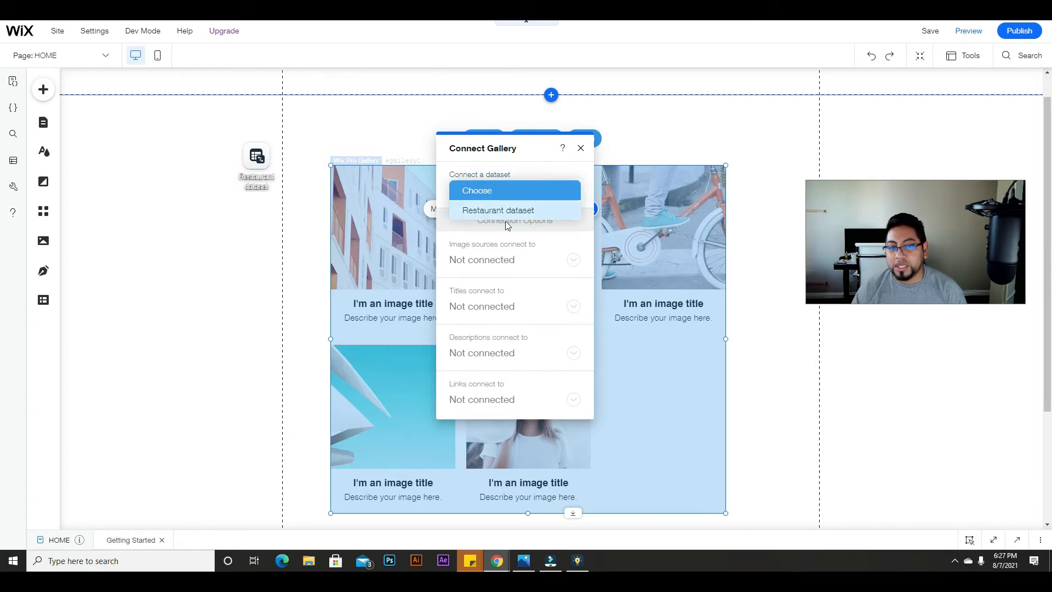
click(559, 177)
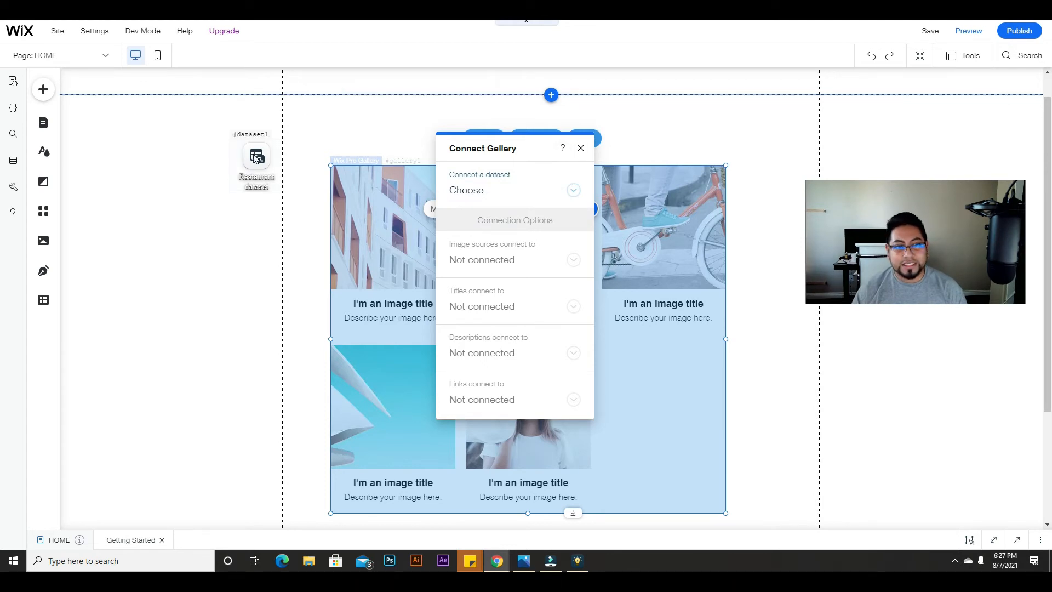
click(553, 196)
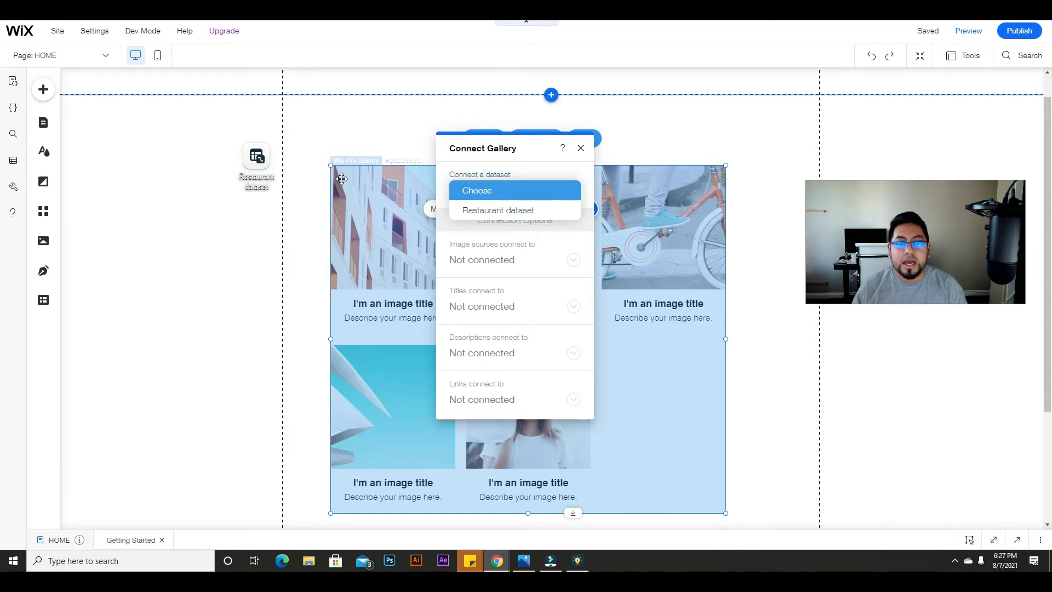
click(517, 216)
- Connect the gallery's image sources to the Image field and its titles to the Dish field
drag(506, 146, 541, 141)
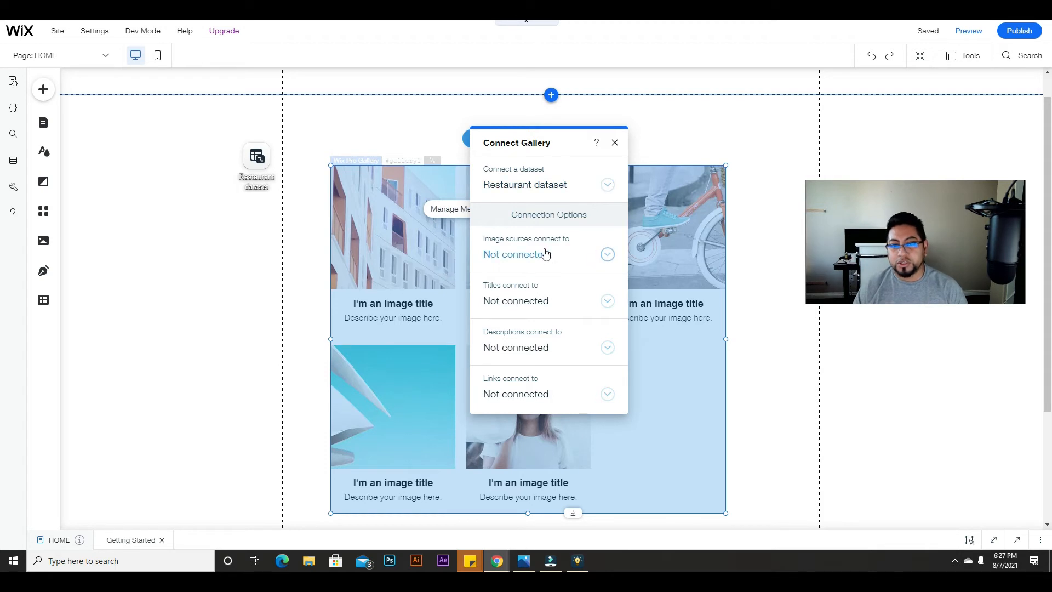
click(607, 254)
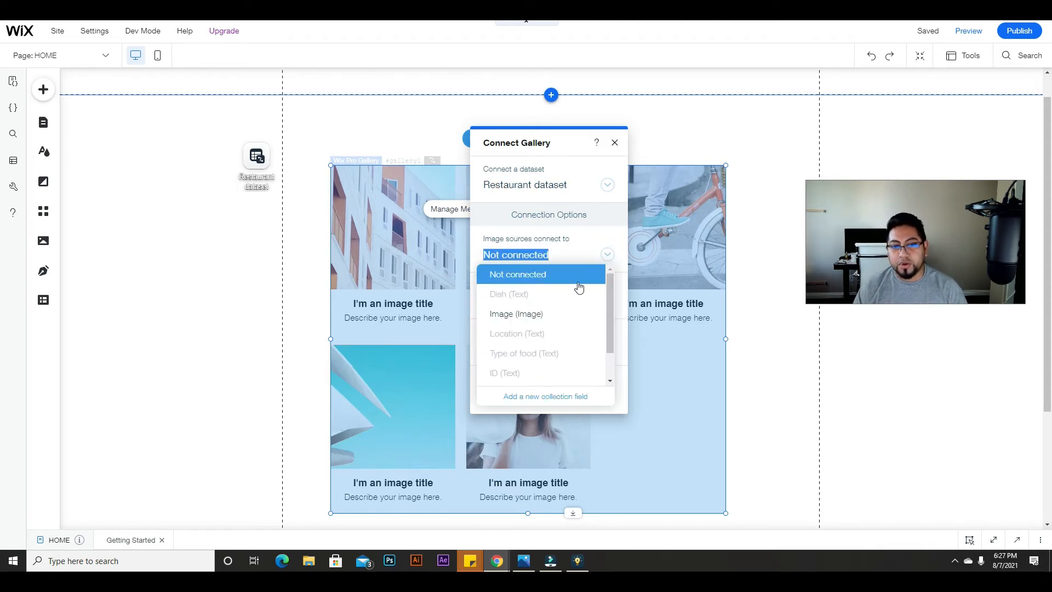
click(521, 321)
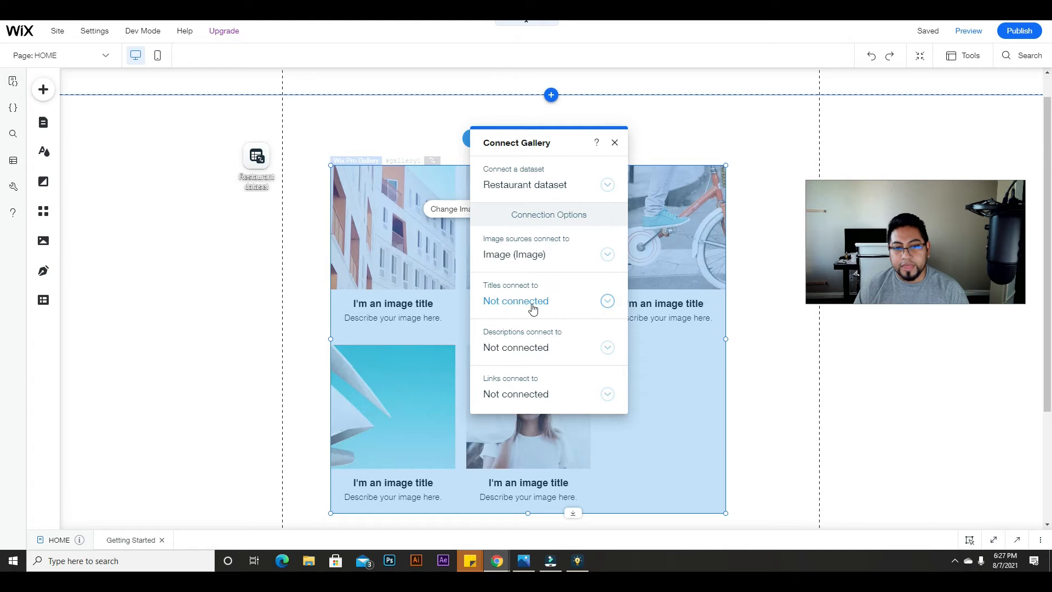
click(585, 300)
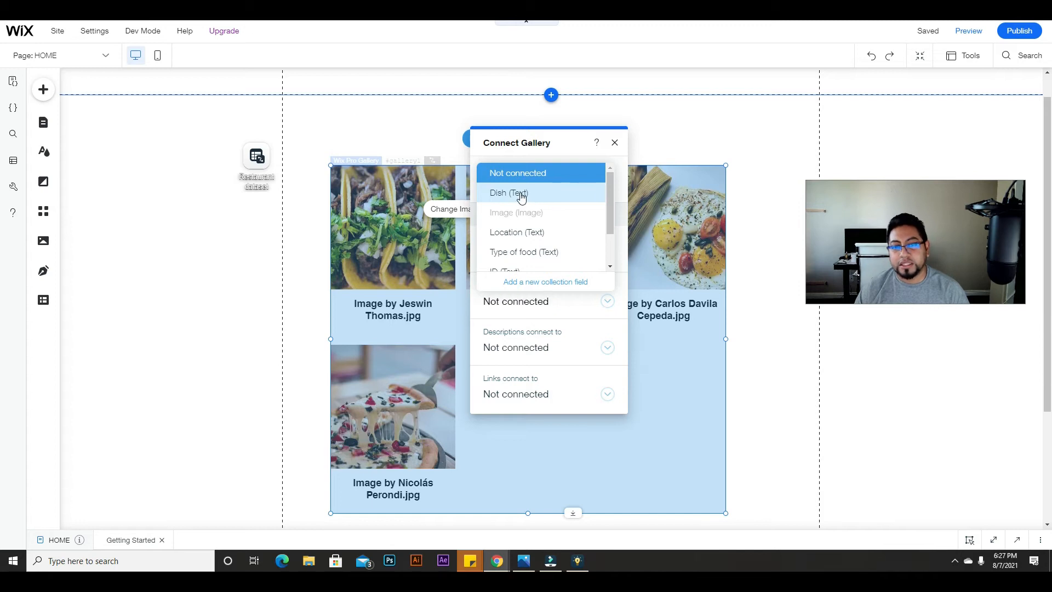
click(521, 198)
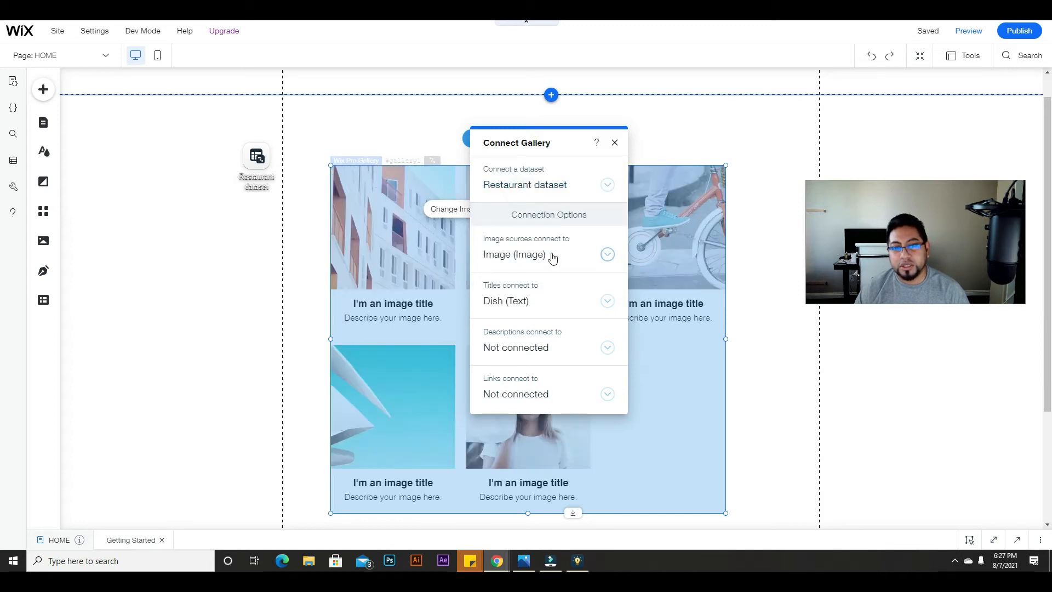
- Connect the gallery's descriptions to the Type of food (Text) field of the Restaurant dataset
click(594, 351)
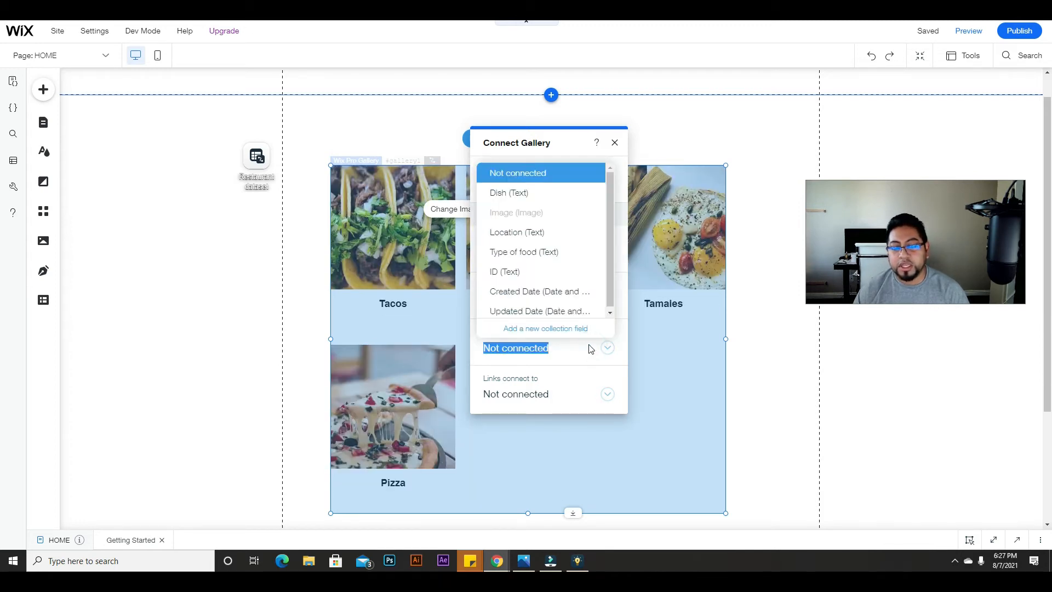
click(525, 256)
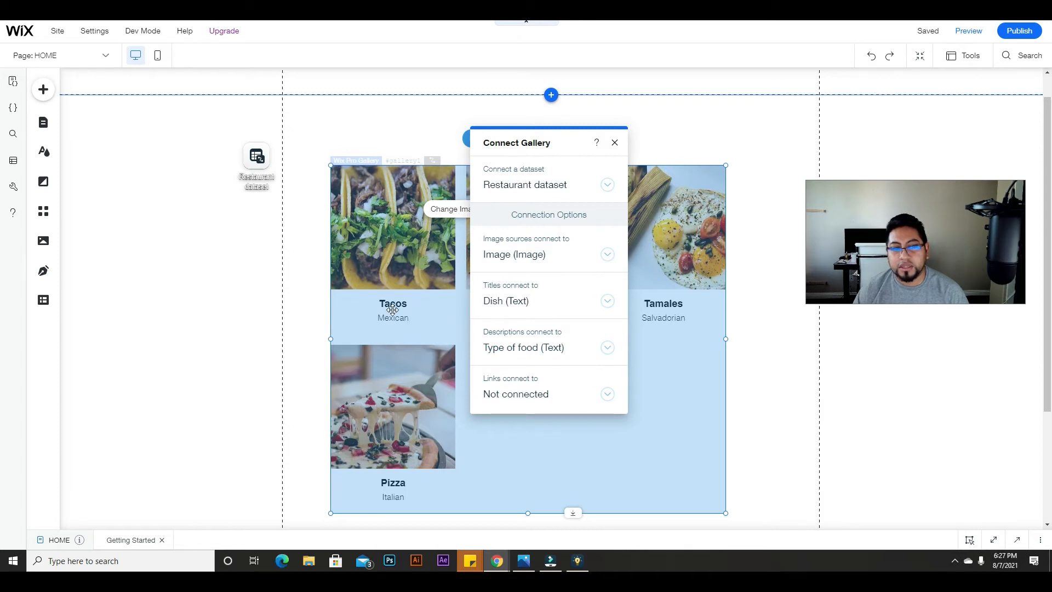
drag(551, 142, 581, 200)
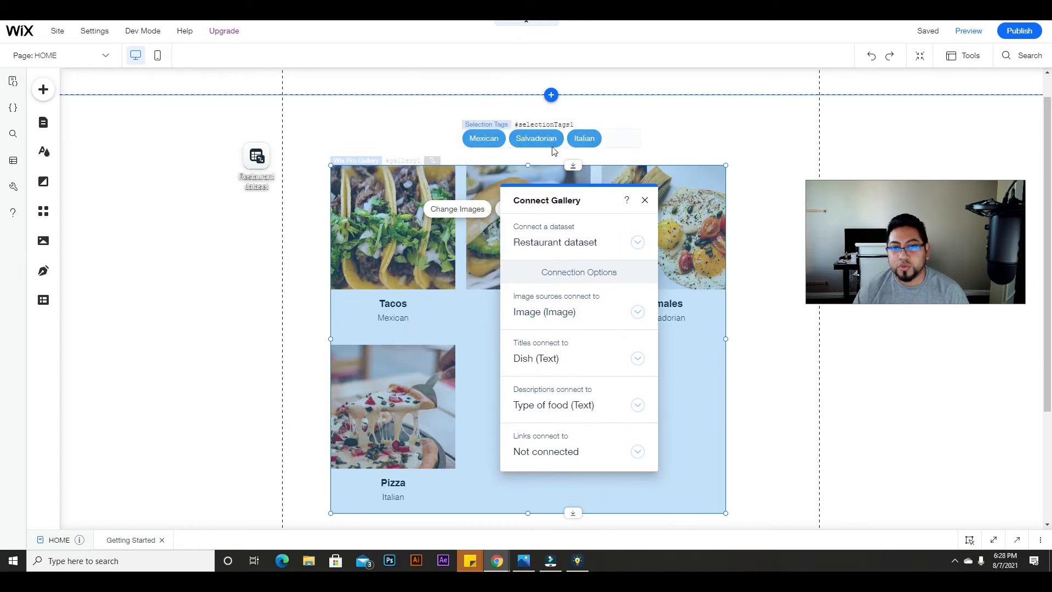
- Switch the gallery's description connection to the Location (Text) field
click(635, 406)
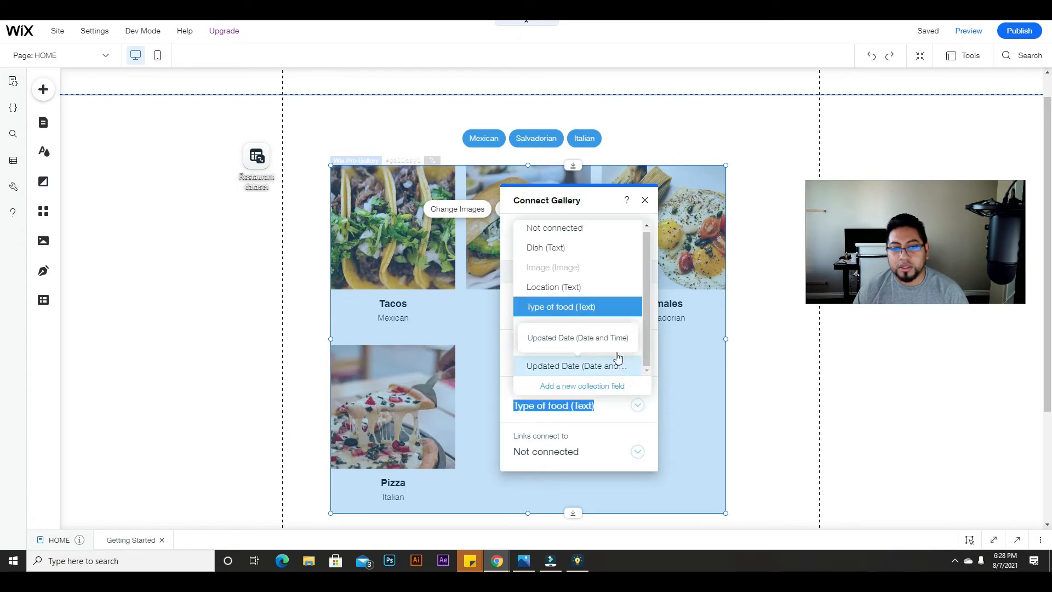
click(578, 289)
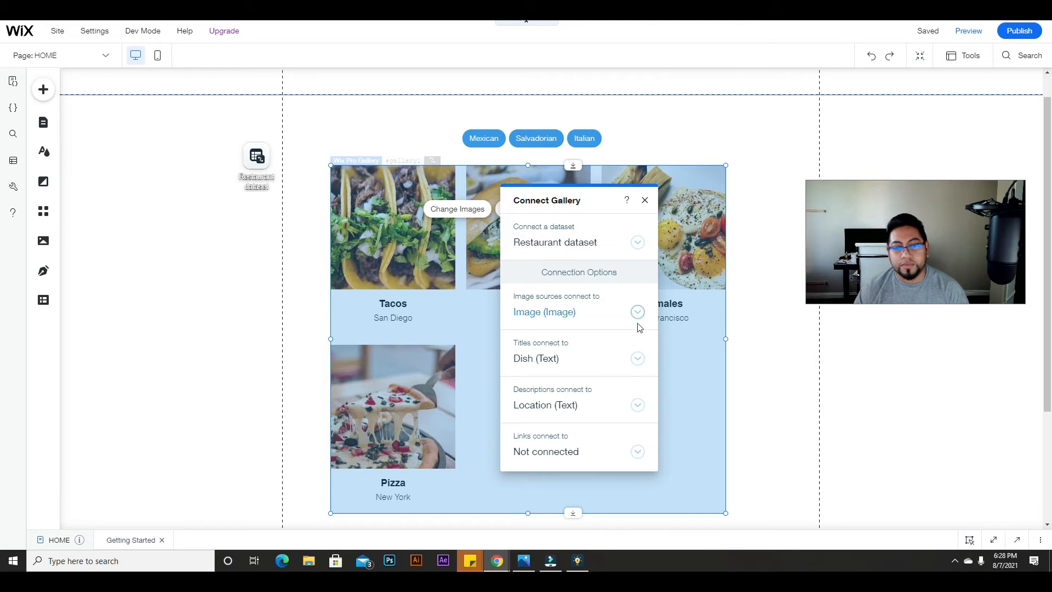
drag(576, 203, 518, 232)
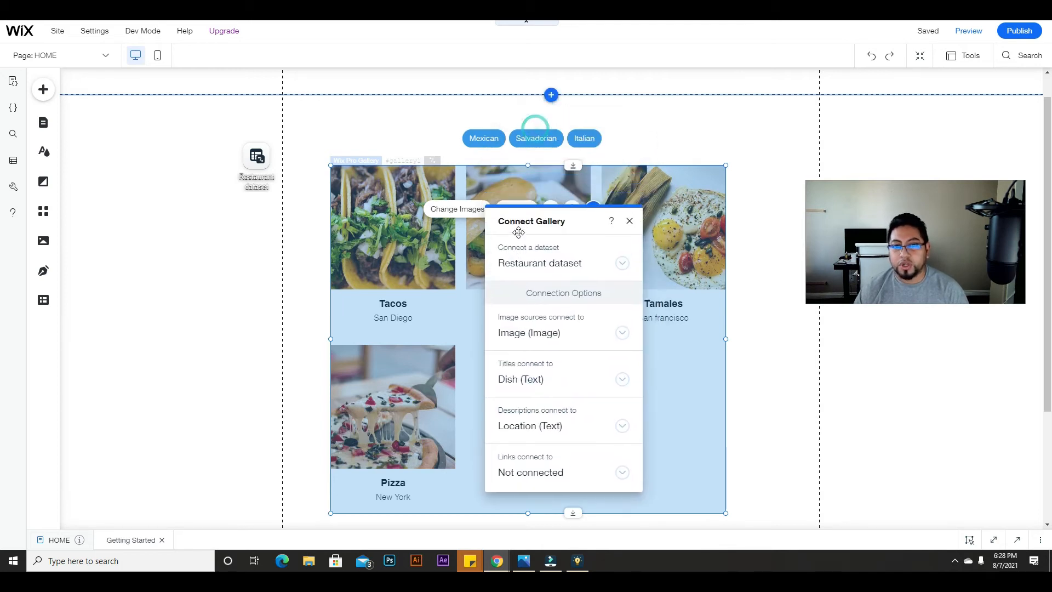
- Reopen the gallery's dataset connection and set its descriptions to Type of food (Text)
click(545, 131)
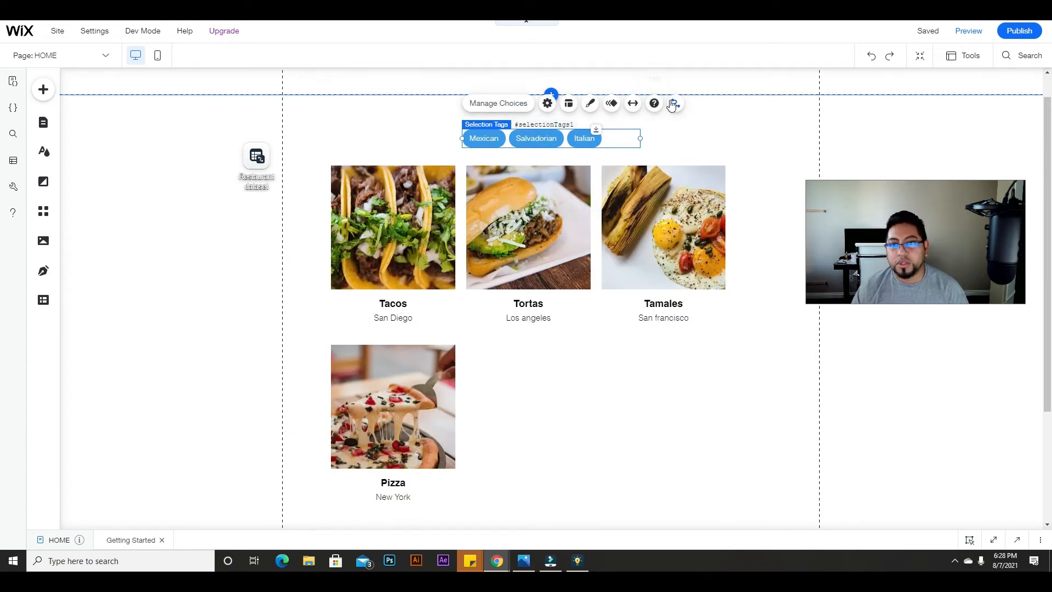
click(713, 219)
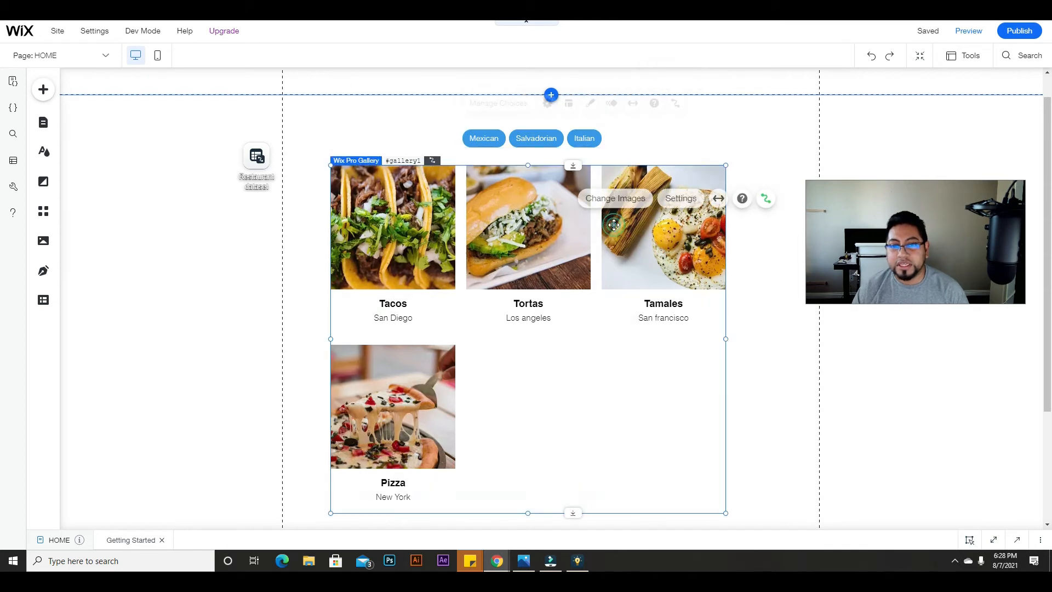
click(763, 200)
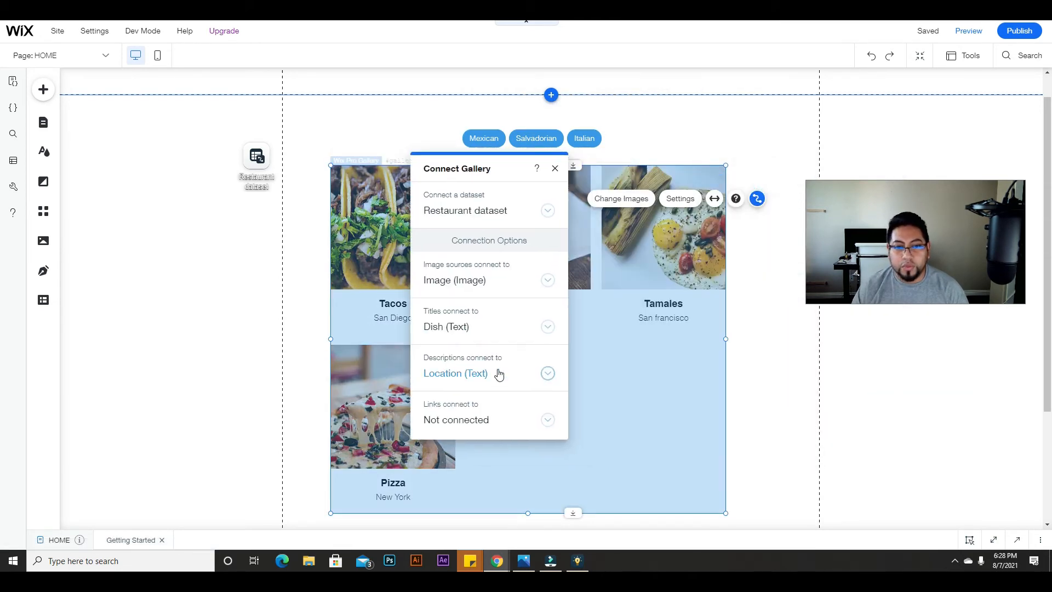
click(546, 373)
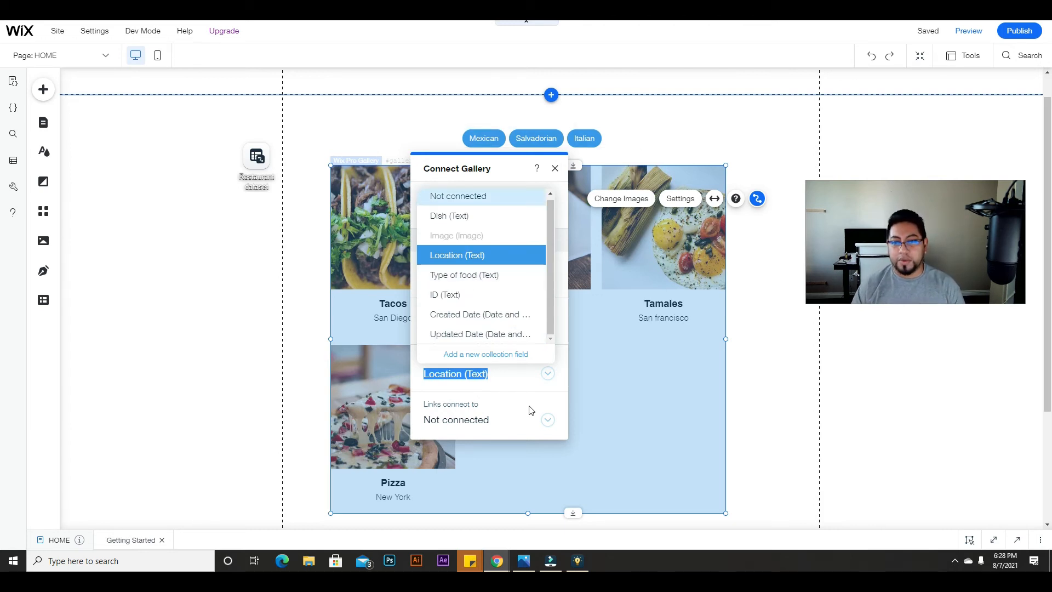
click(447, 275)
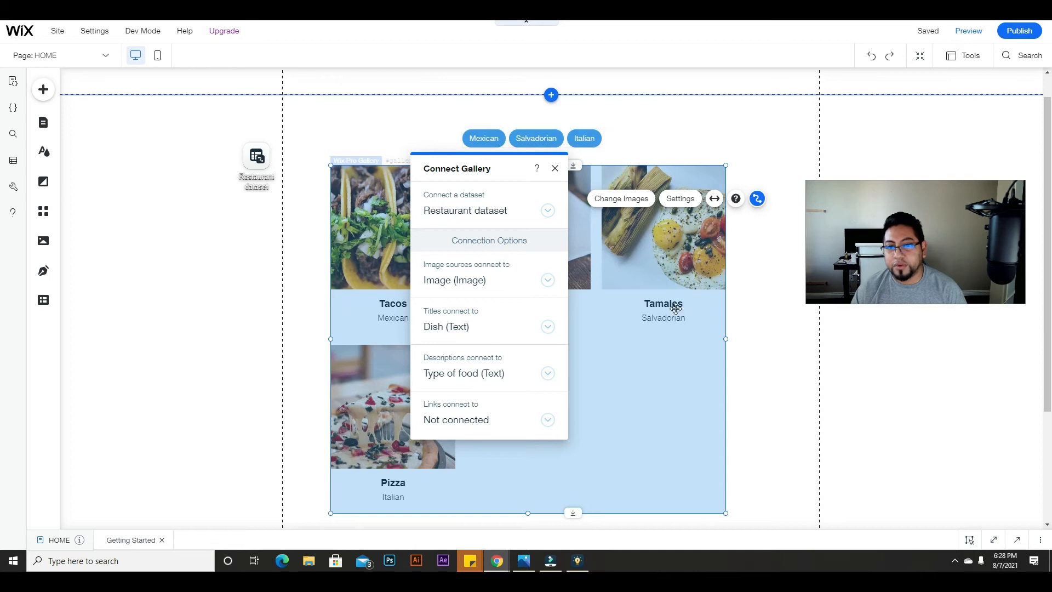
- Connect the gallery's descriptions to Location (Text) again, close the connection settings and deselect the gallery
click(536, 380)
click(480, 257)
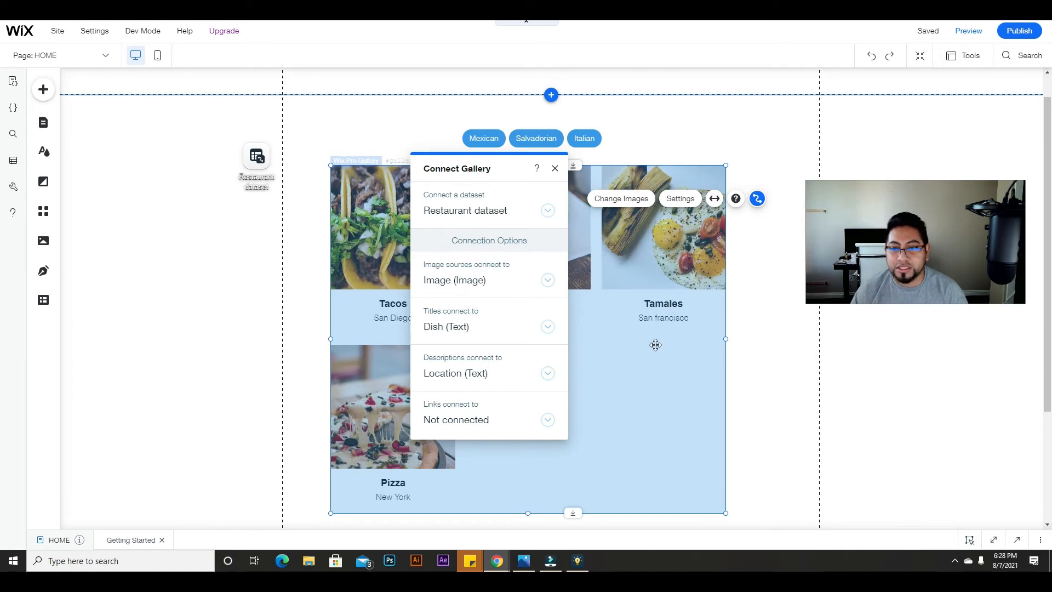
click(554, 170)
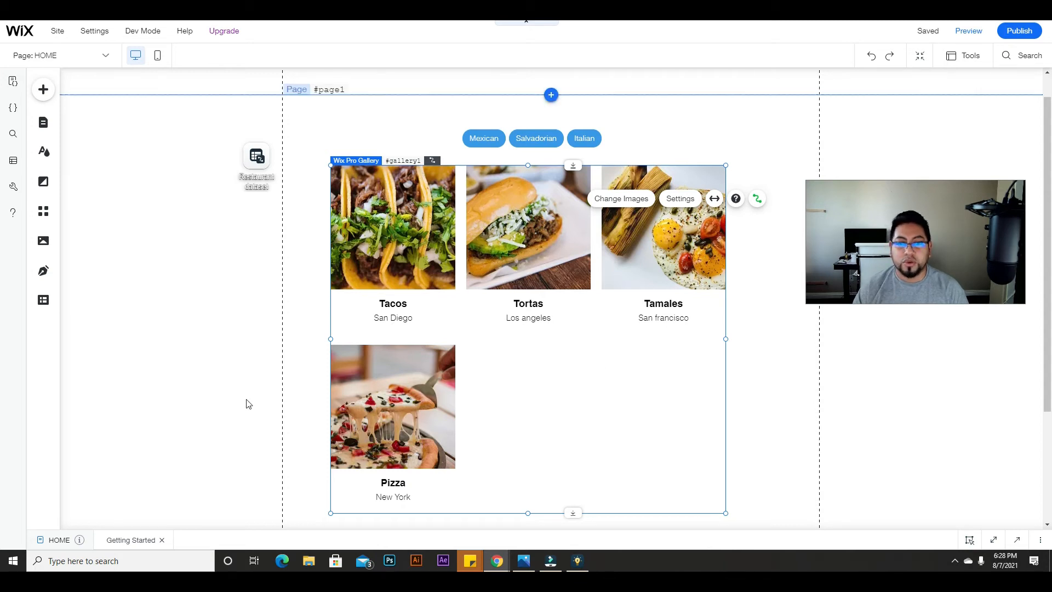
click(751, 381)
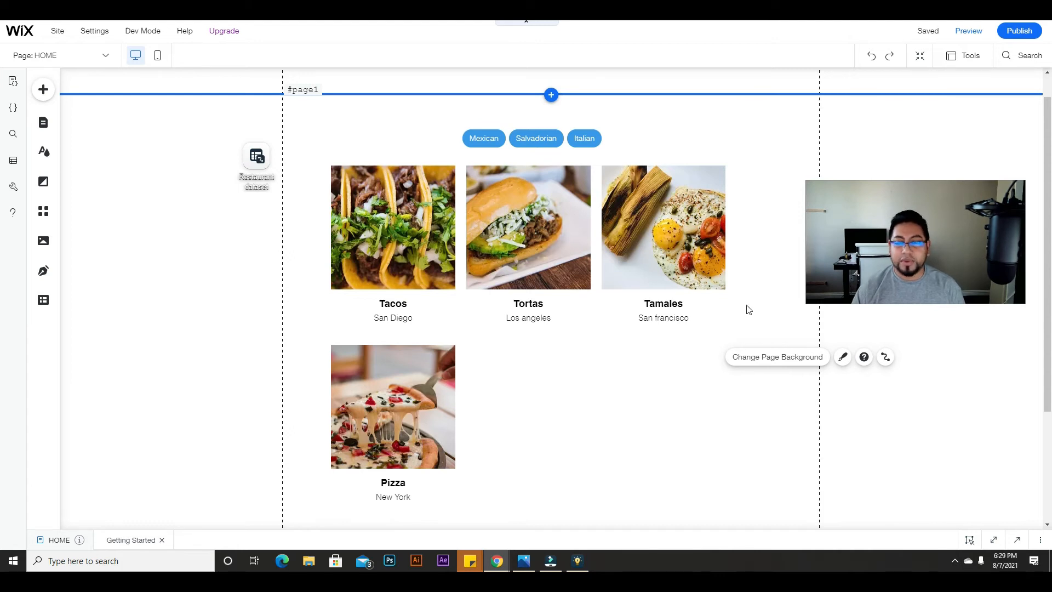
- Replace both selectionTagsID placeholders in the HOME page code with the selection tags element's ID, selectionTags1
click(1018, 542)
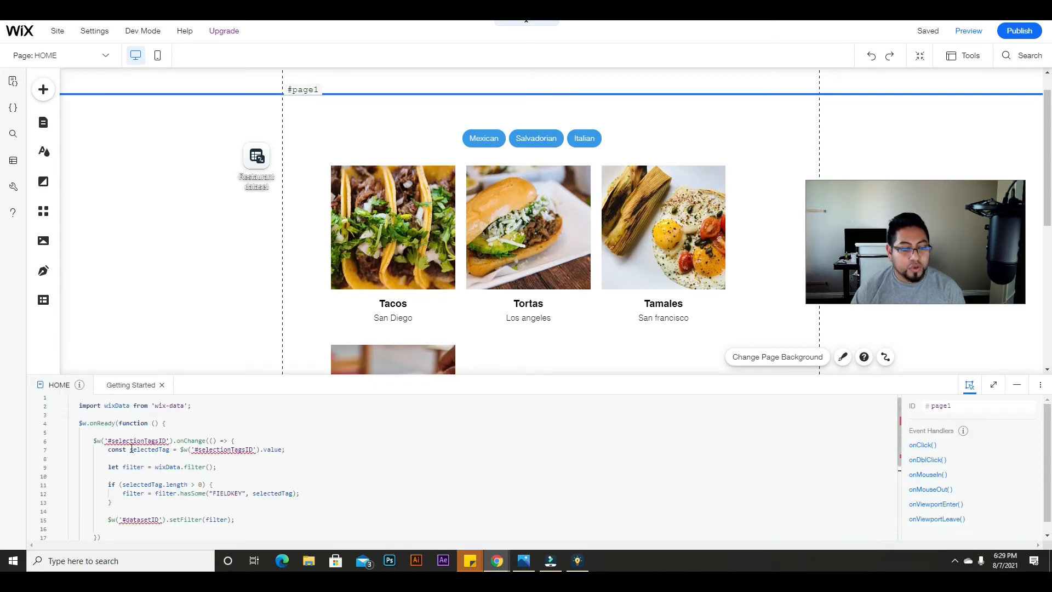
mouse_move(123, 441)
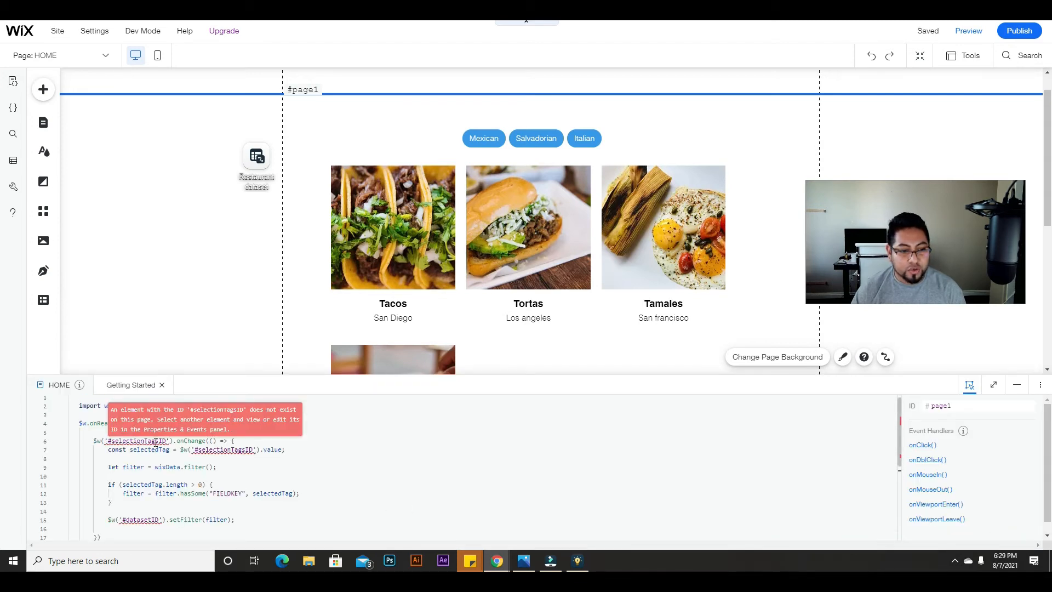
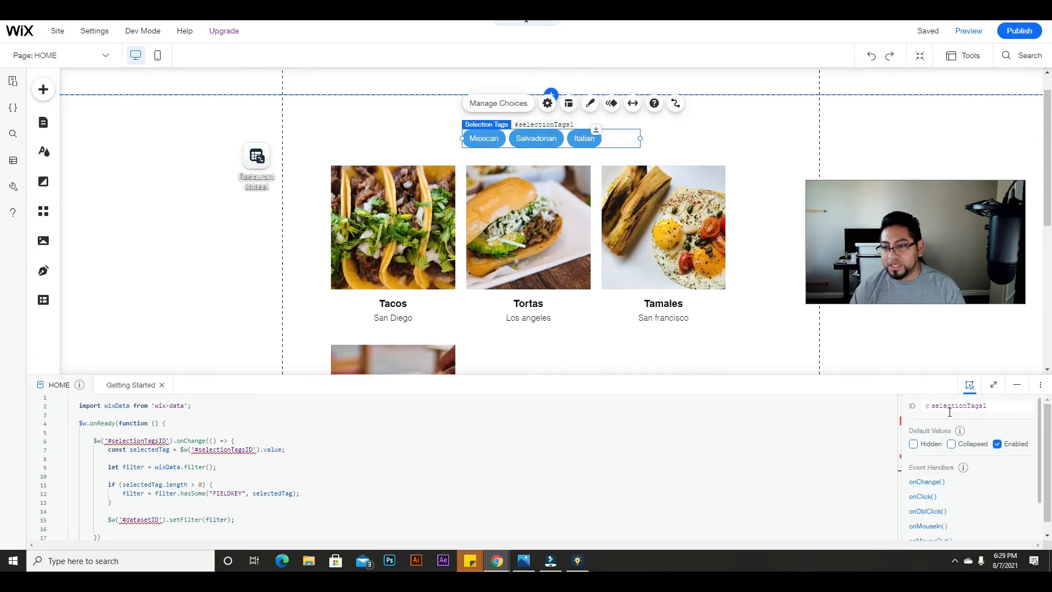
click(979, 405)
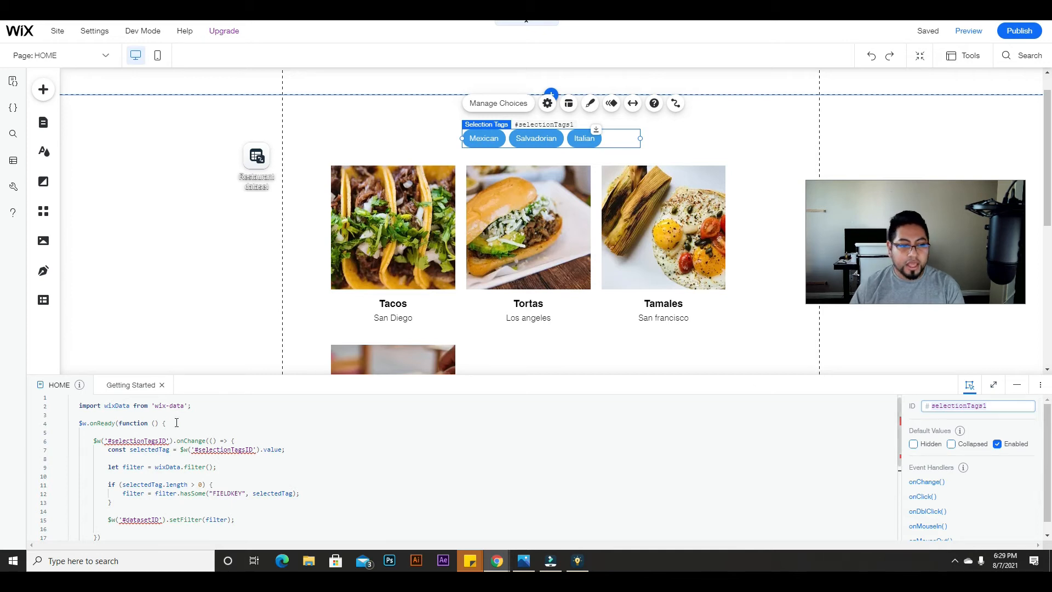
click(114, 440)
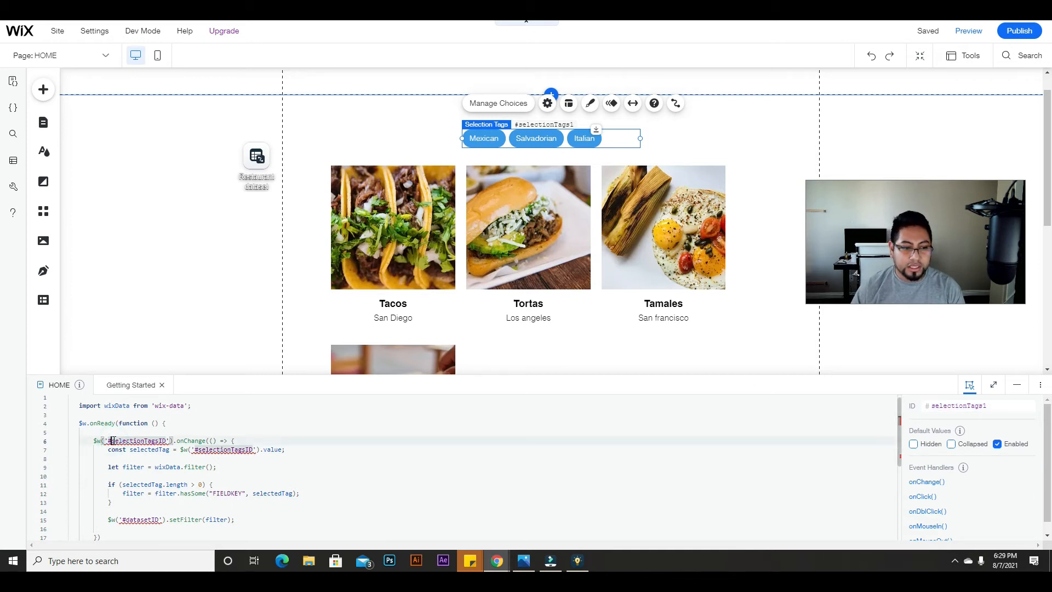
drag(108, 440, 167, 440)
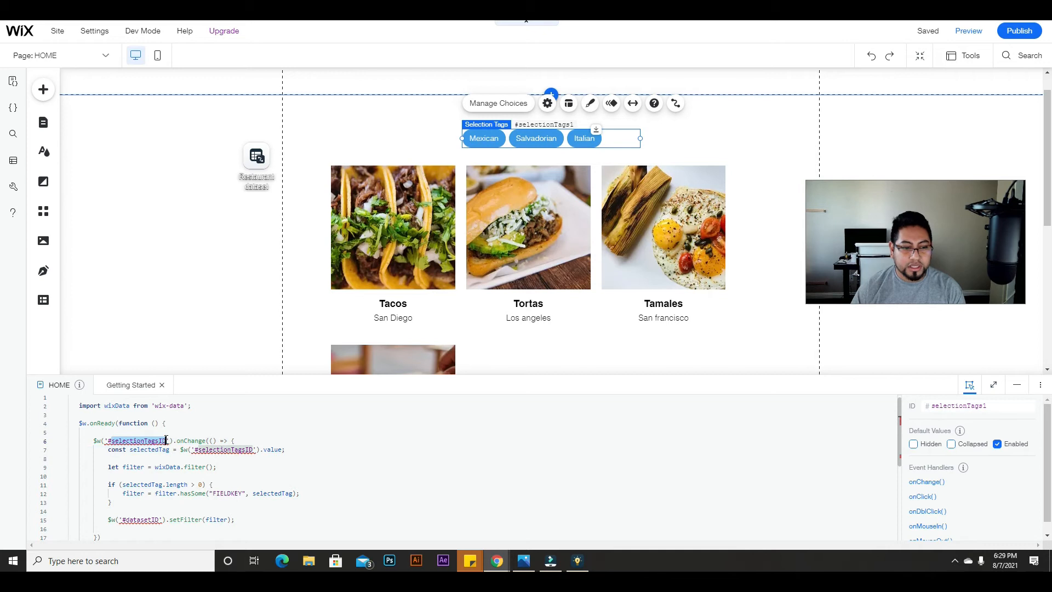
text(selectionTags1)
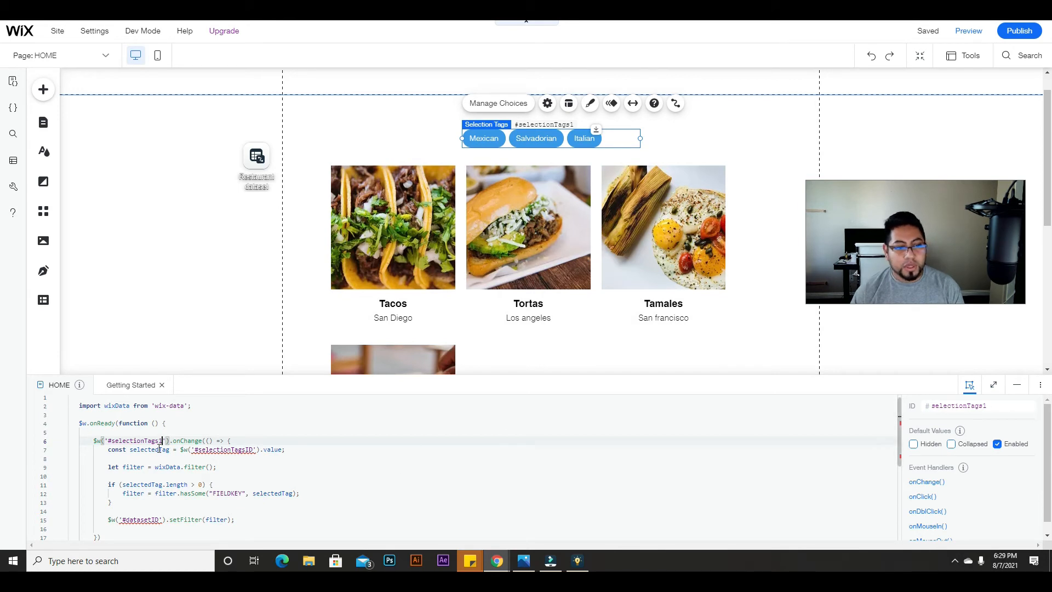
drag(194, 450, 254, 449)
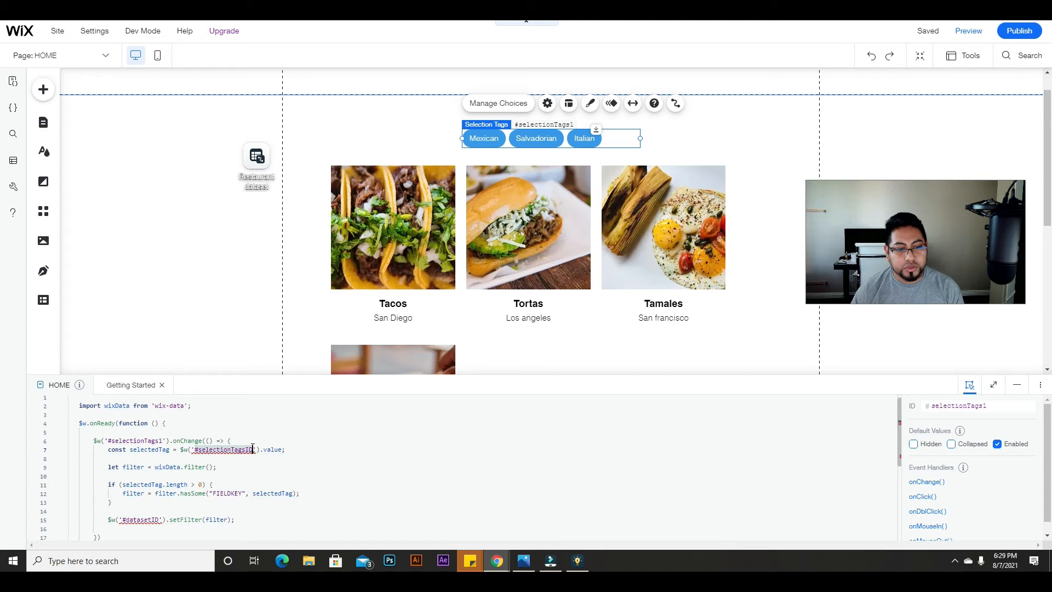
text(#selectionTags1)
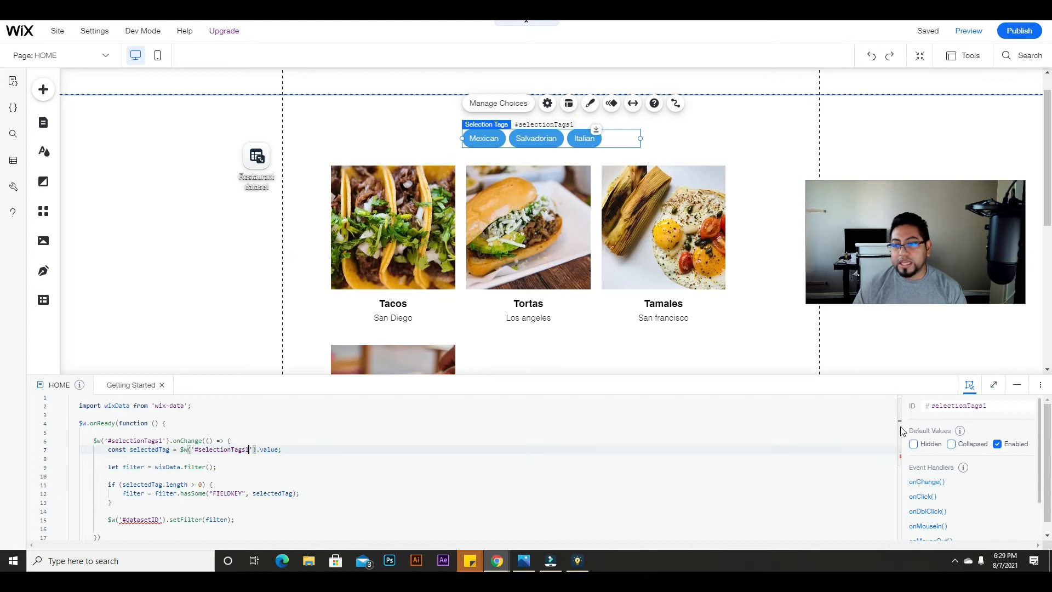
- Compare the selection tags element's ID with its references in the onChange and selectedTag code lines
click(783, 225)
click(569, 132)
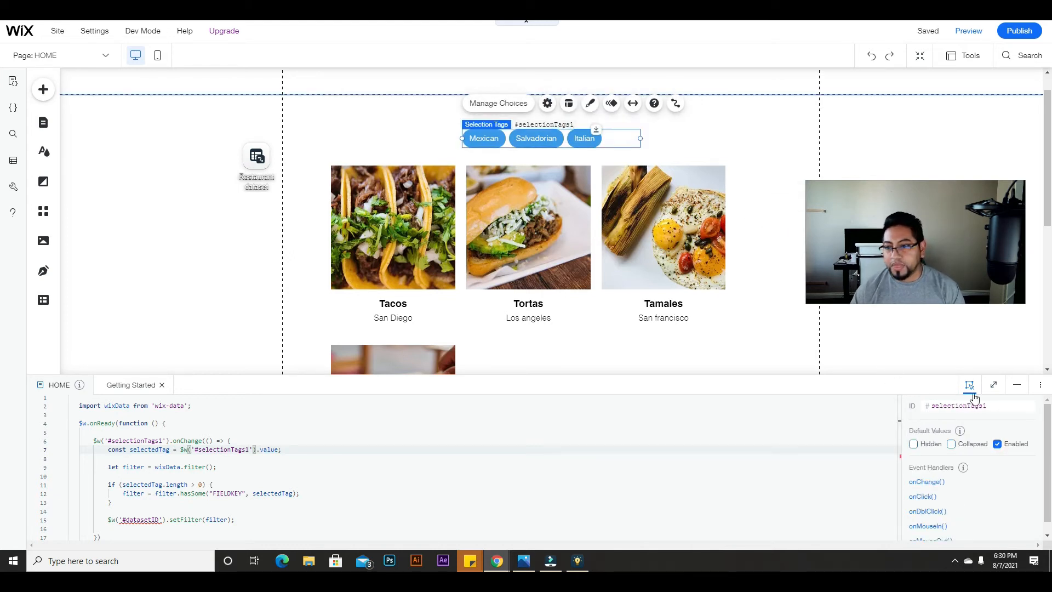
click(132, 440)
click(211, 451)
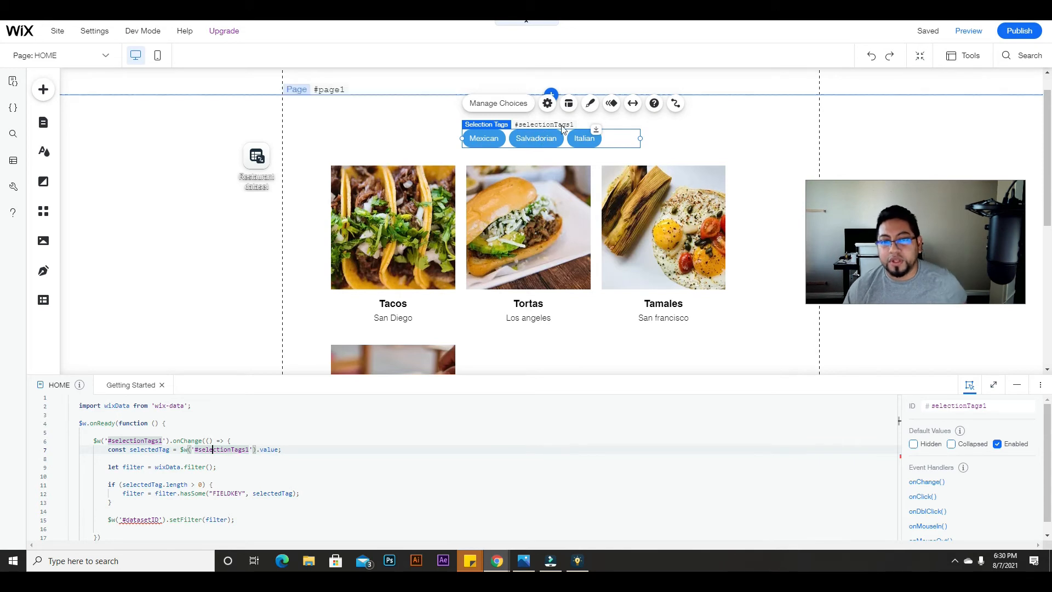
- Open the properties of the Type of food field in the Restaurant collection
click(42, 301)
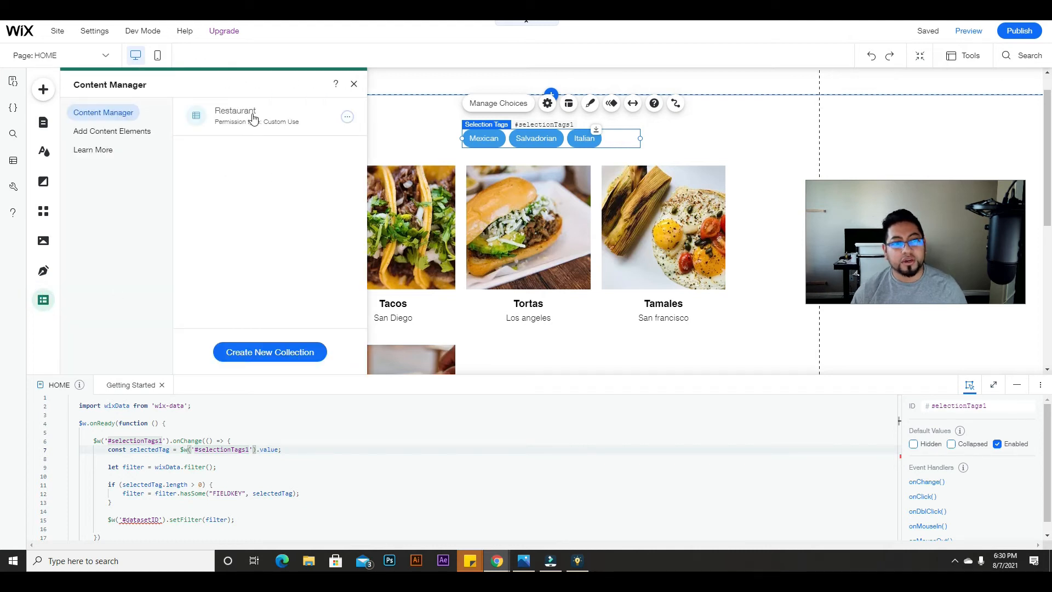
click(253, 117)
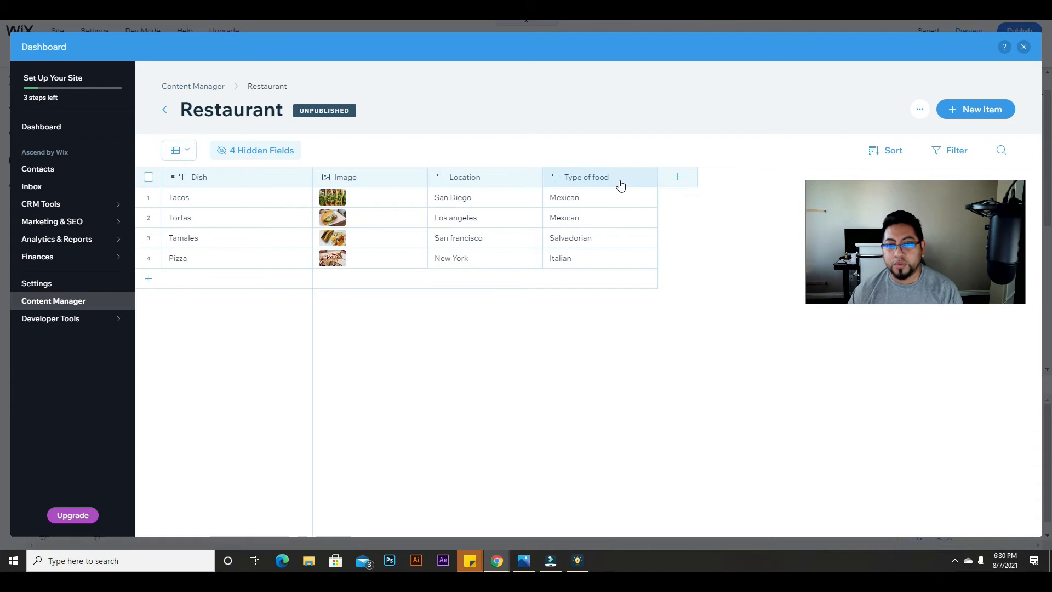
click(585, 180)
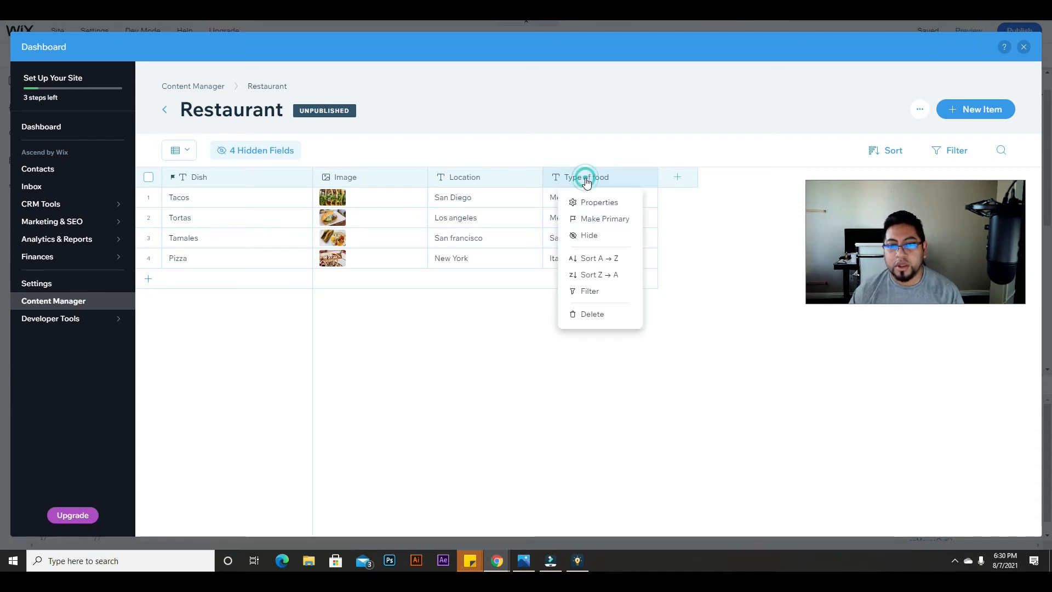
click(614, 203)
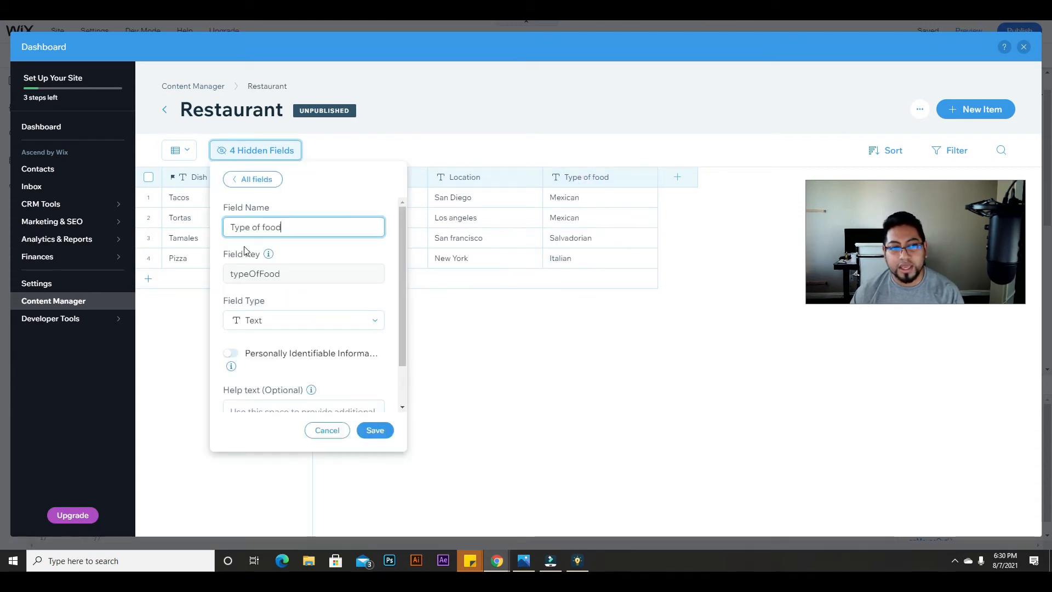
- Copy the field key typeOfFood, save the field properties and return to the page editor
drag(224, 254, 261, 254)
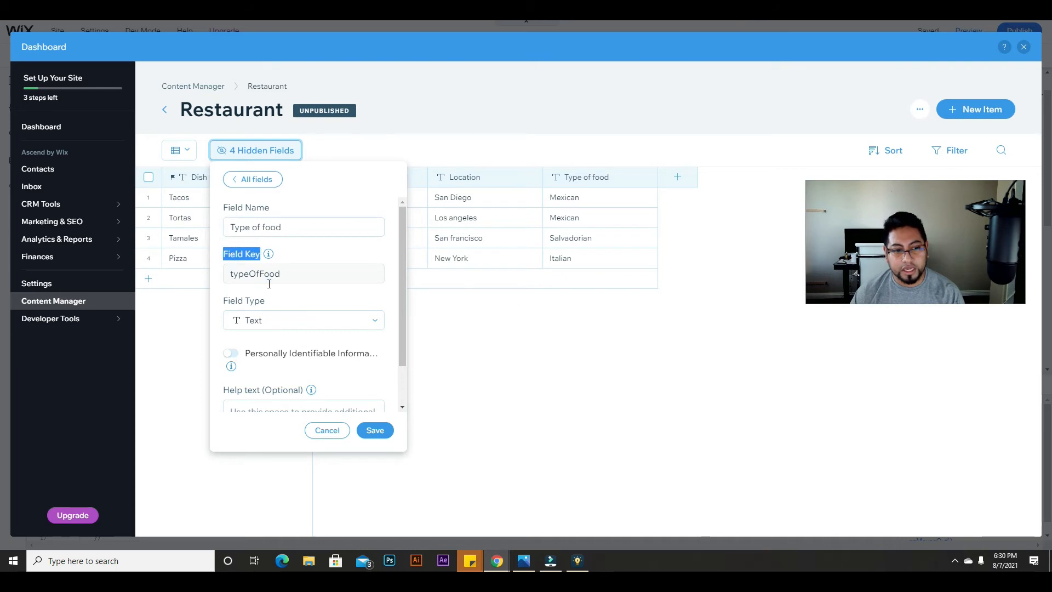
click(240, 276)
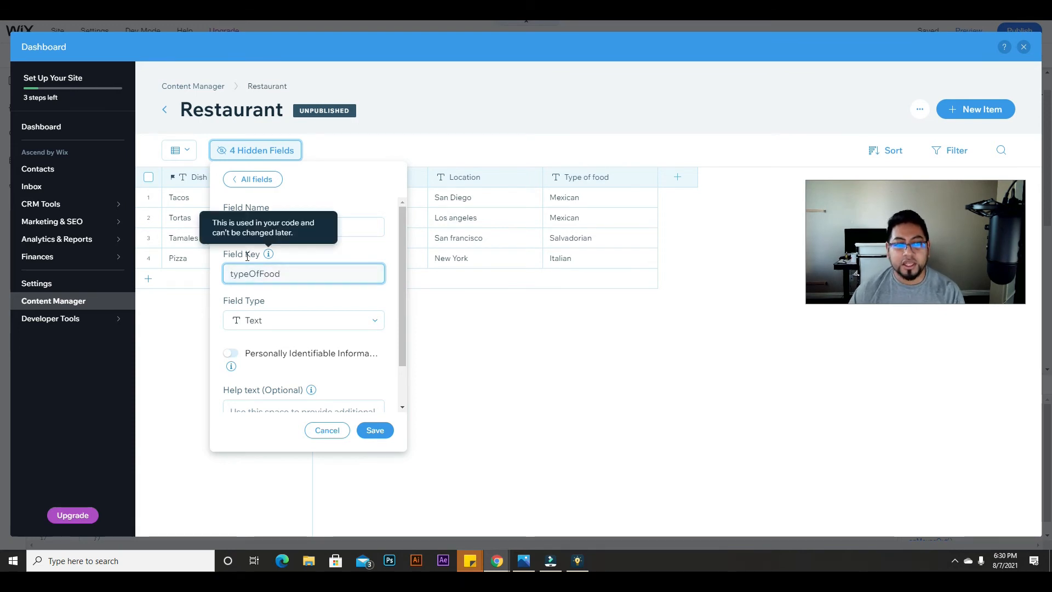
double_click(281, 276)
right_click(281, 275)
click(301, 282)
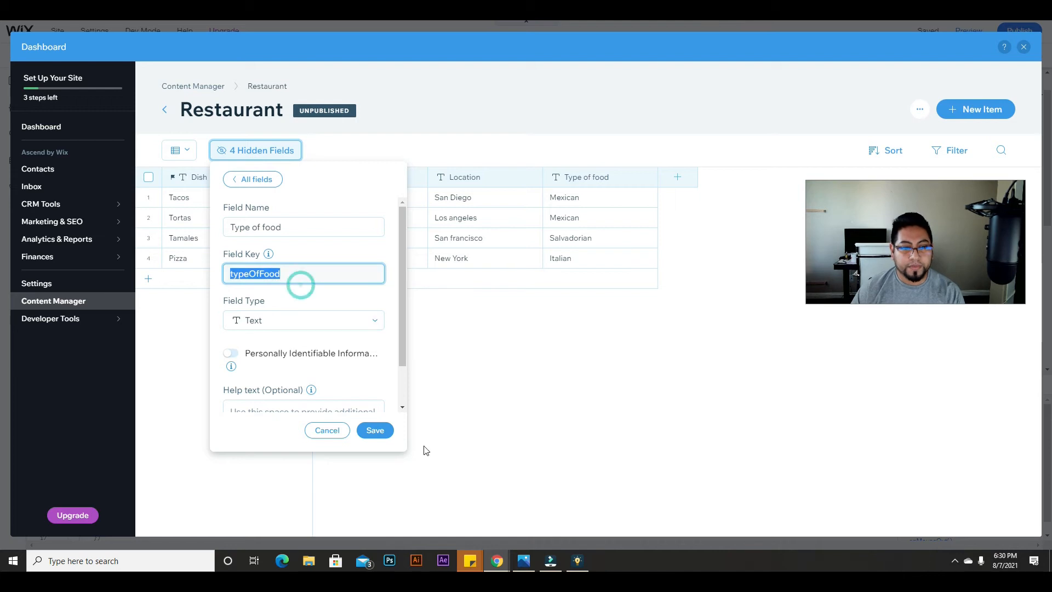
click(376, 431)
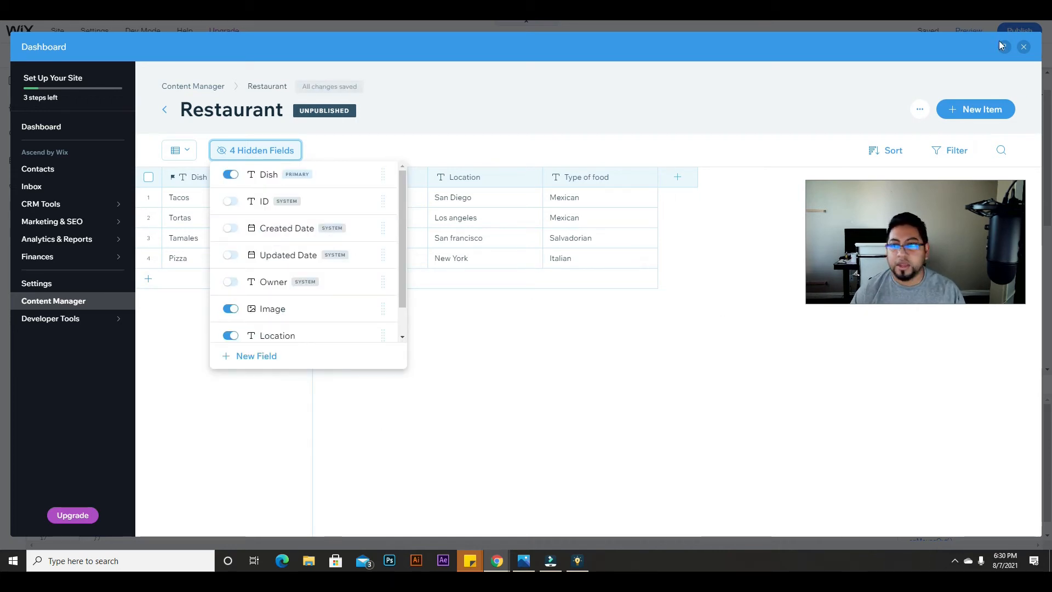
click(1023, 48)
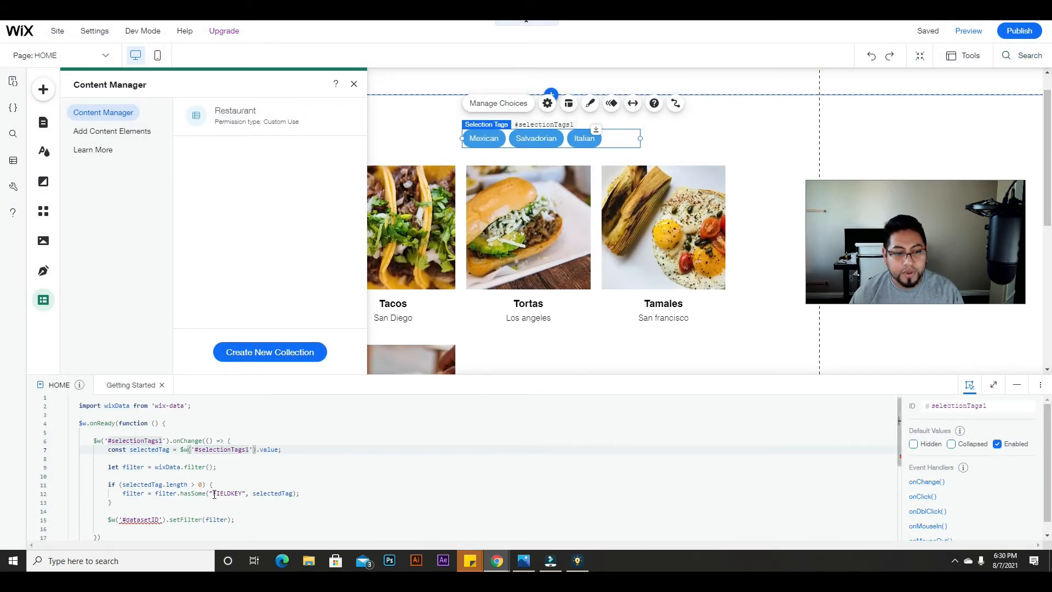
- Replace the FIELDKEY placeholder in the hasSome line with typeOfFood and dismiss the Content Manager
drag(214, 495, 243, 494)
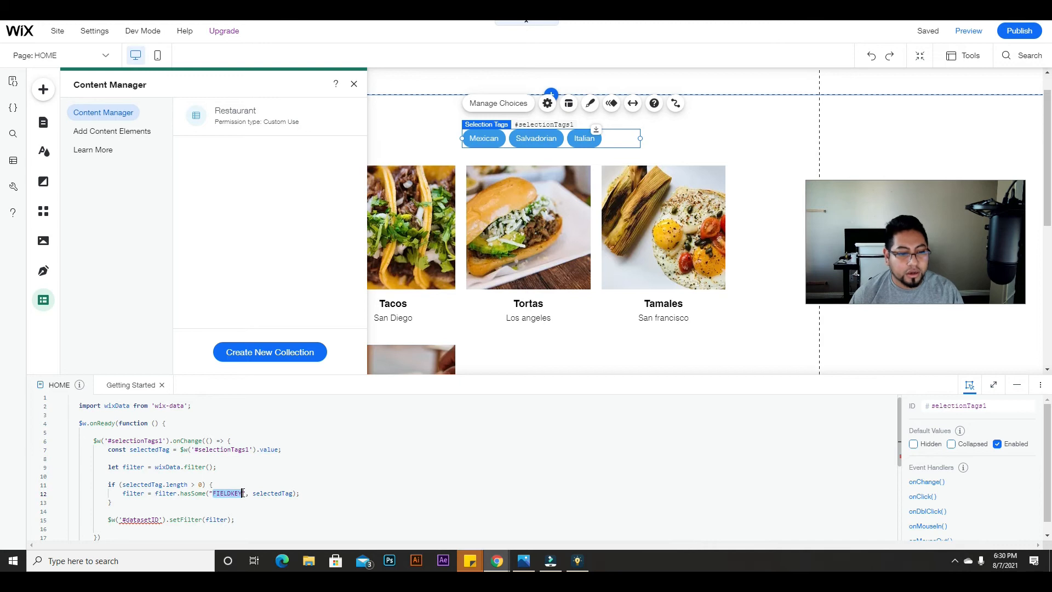
text(typeOfFood)
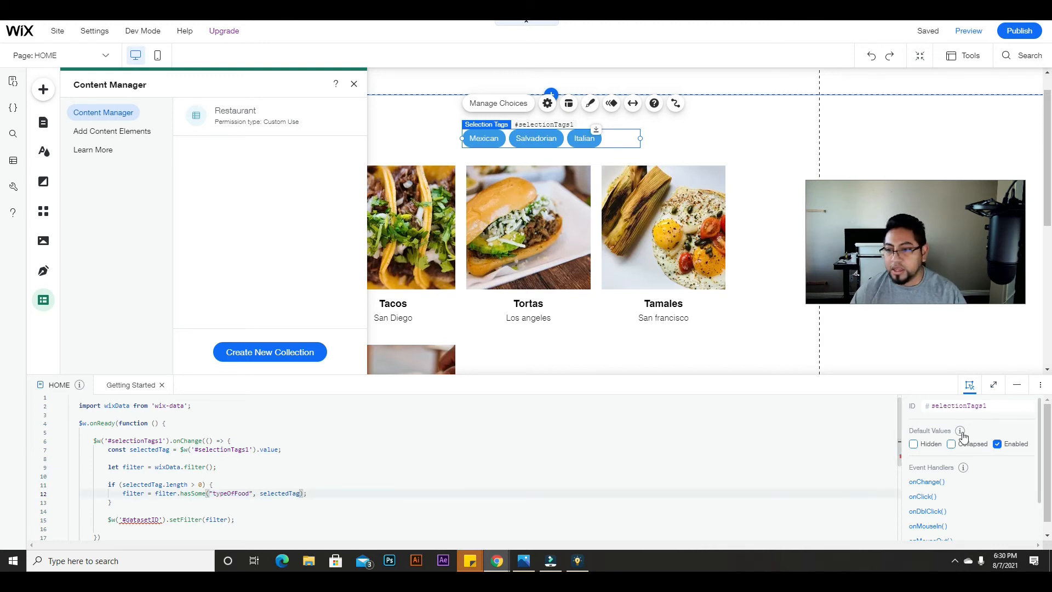
scroll(656, 423, down, 1)
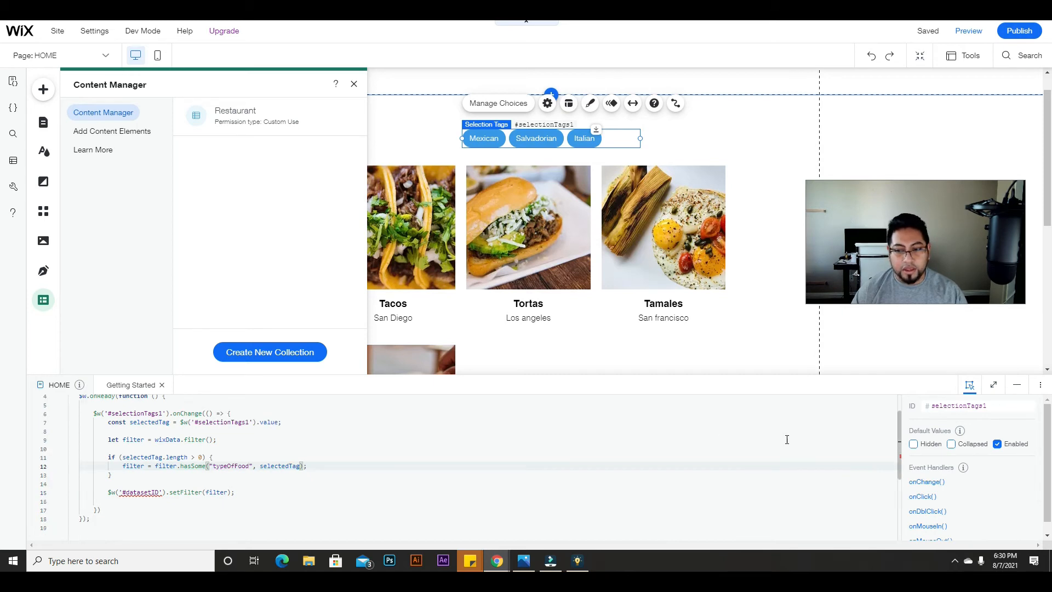
click(630, 439)
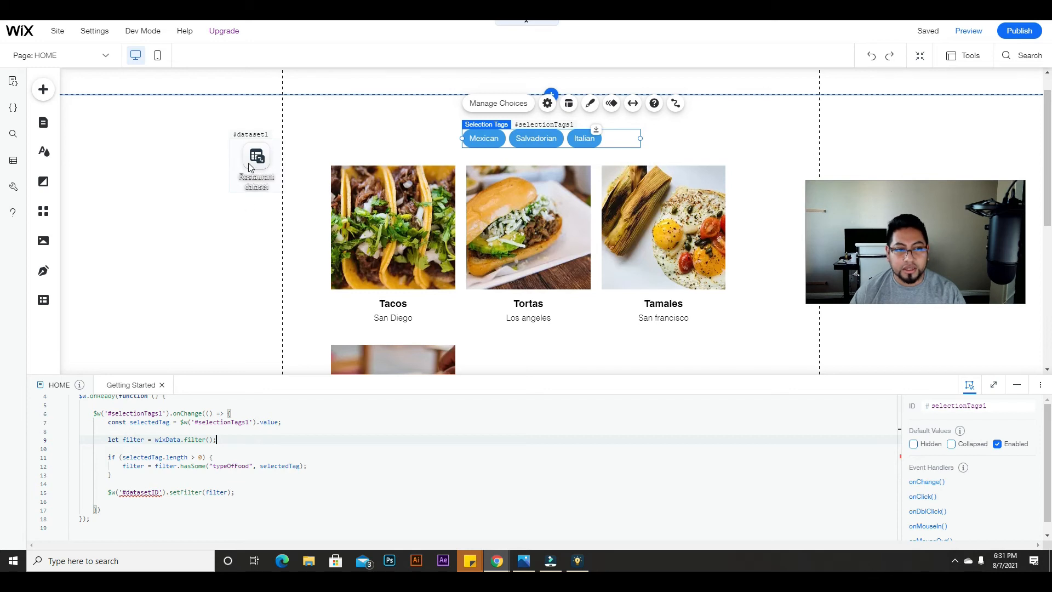
- Move the Restaurant dataset element away from the gallery and replace the datasetID placeholder in the setFilter line with its ID, dataset1
drag(249, 167, 202, 213)
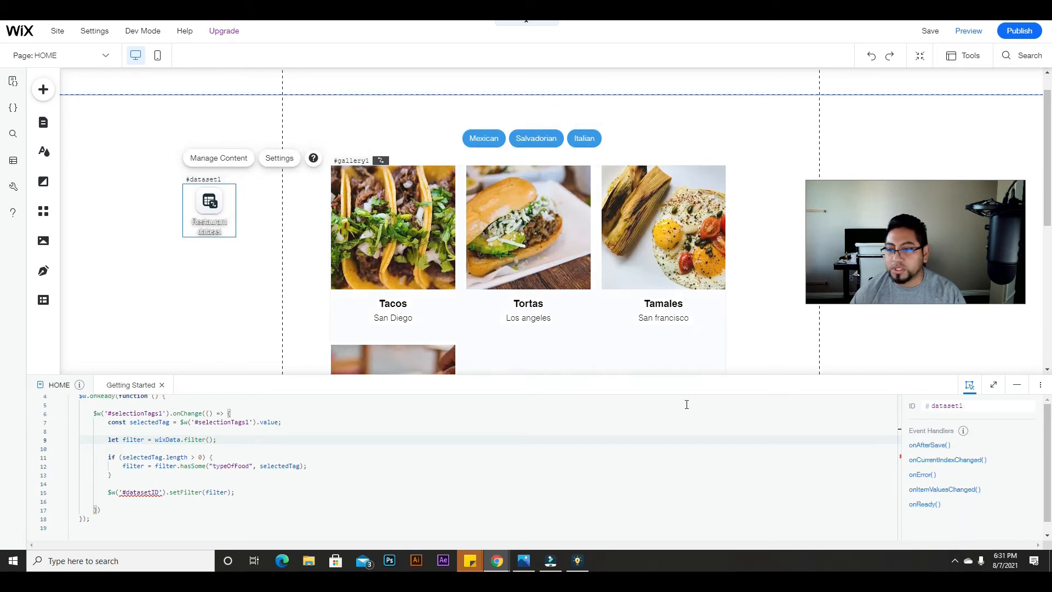
click(948, 407)
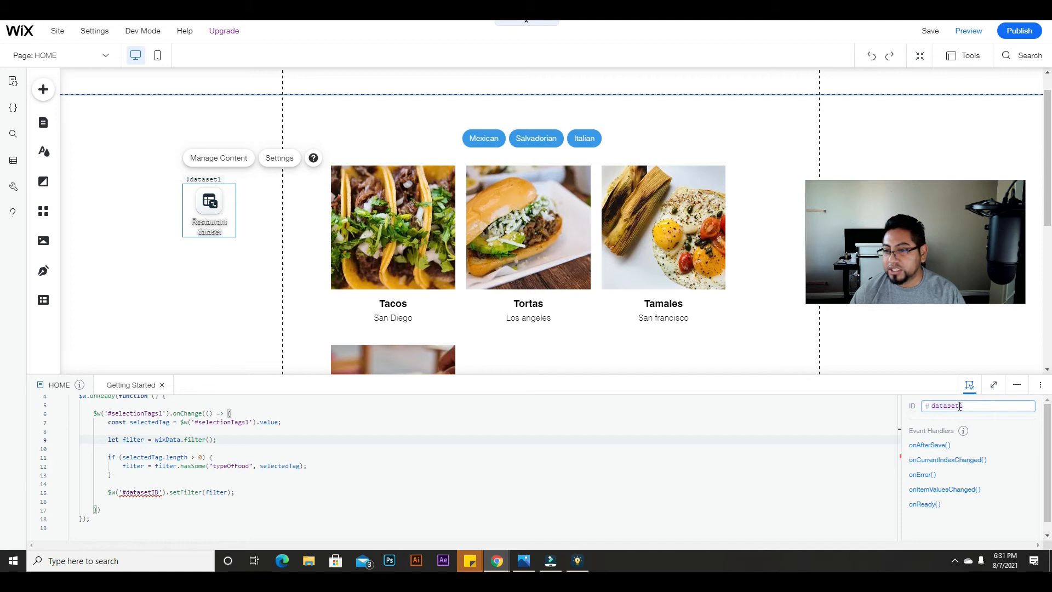
double_click(952, 406)
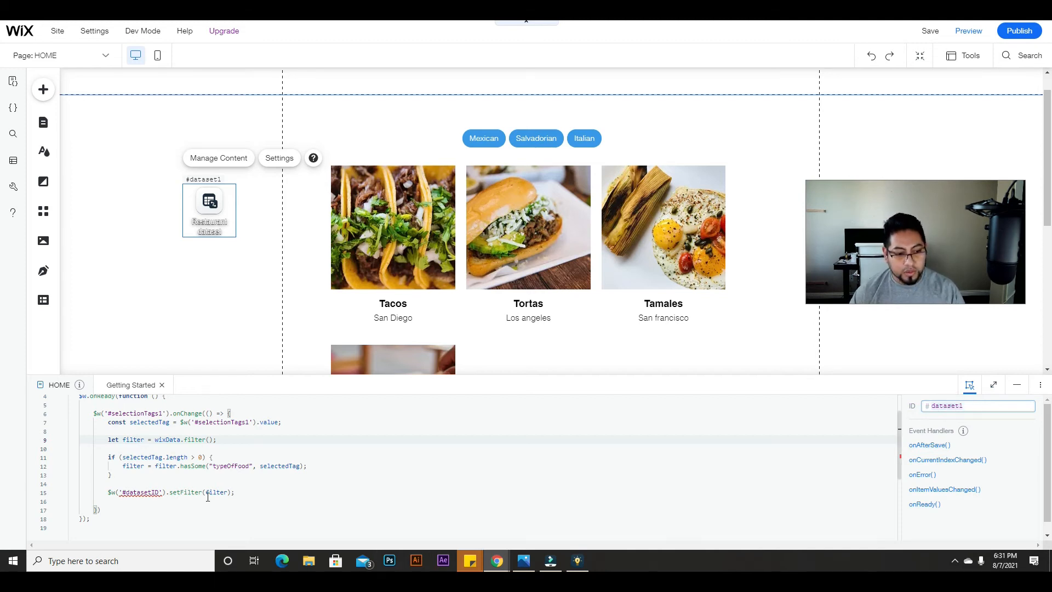
drag(125, 492, 159, 492)
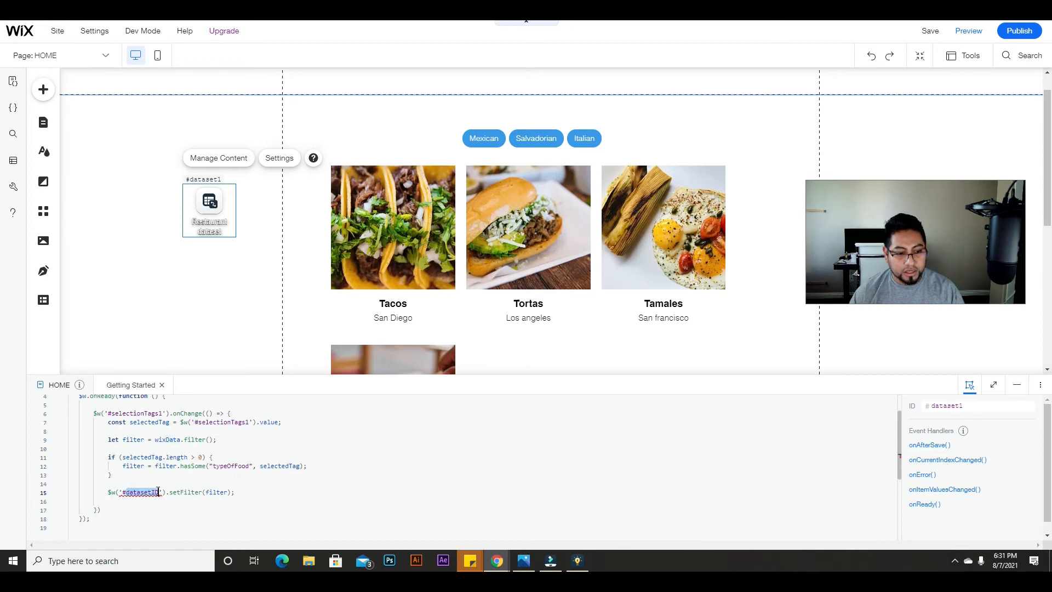
key(ctrl+v)
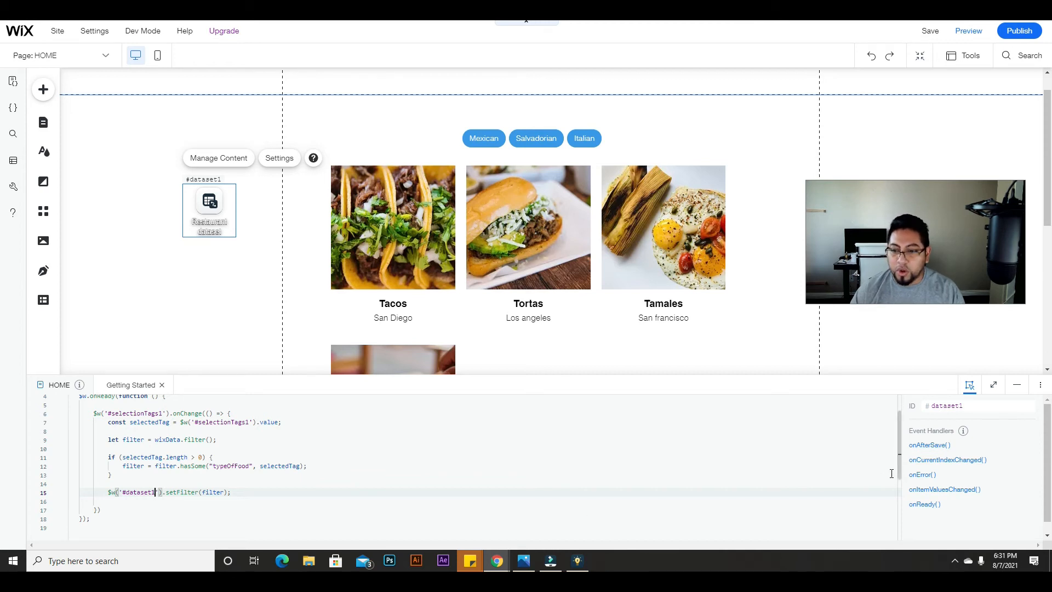
- Collapse the HOME page code, publish the site and open the live version
click(817, 364)
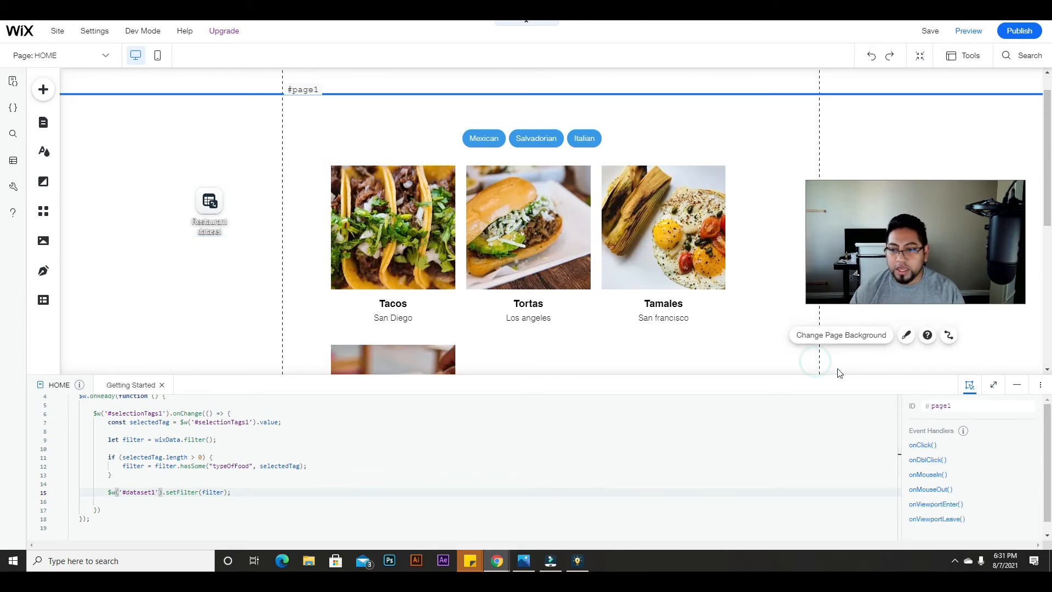
click(1017, 384)
click(1020, 31)
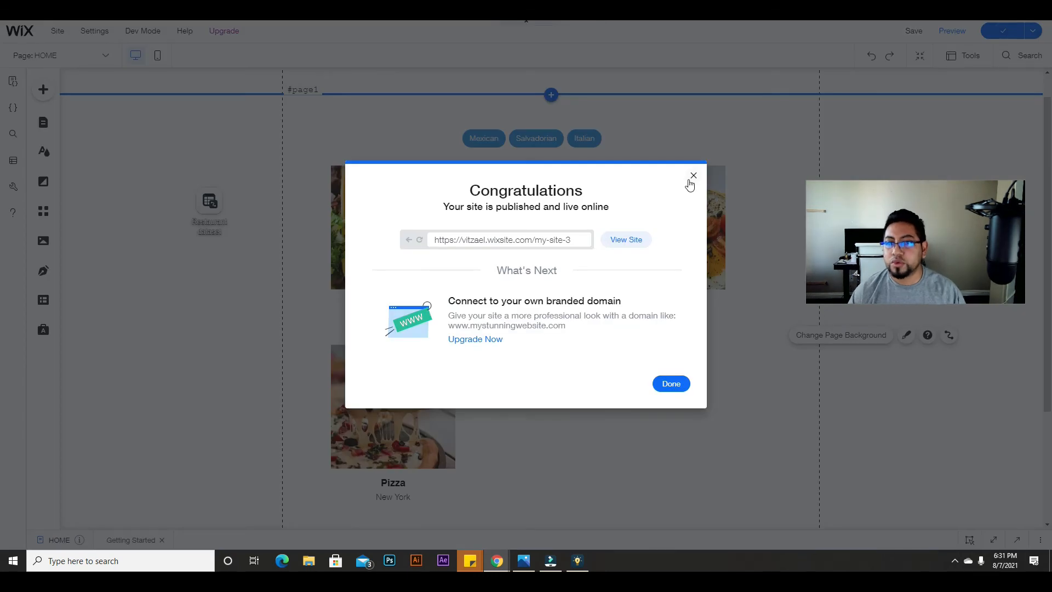
click(625, 241)
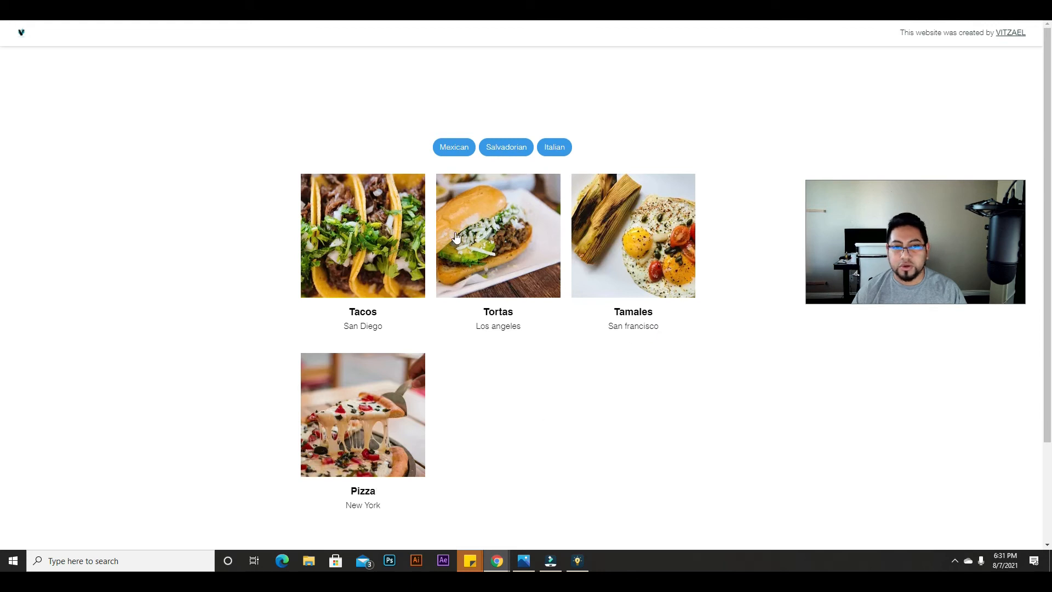
- Test the Salvadorian, Italian and Mexican tags on the live gallery in different combinations, and finish with all tags deselected
click(498, 148)
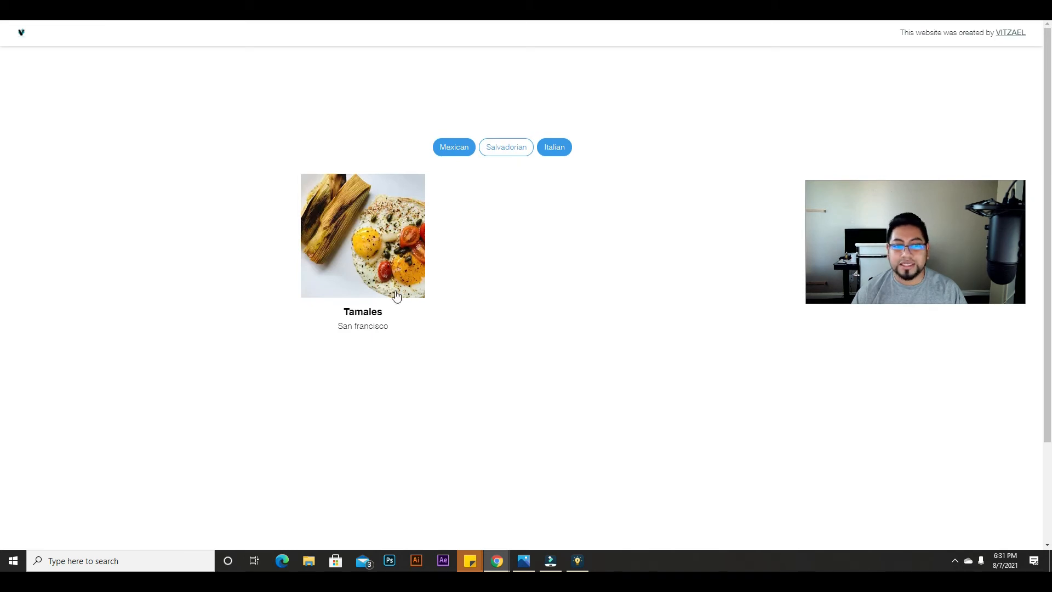
click(561, 153)
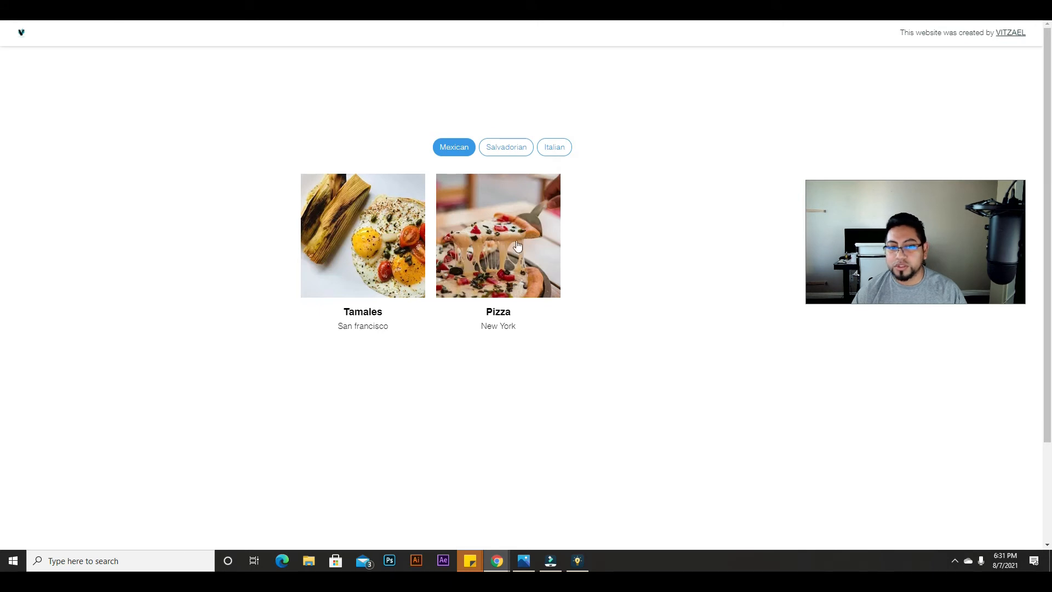
click(522, 154)
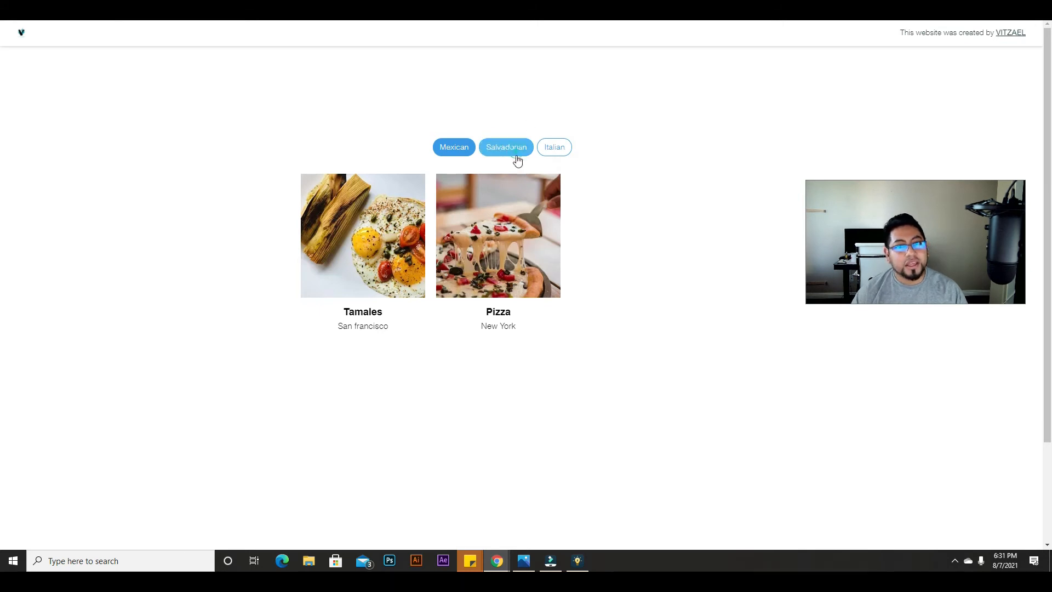
click(453, 150)
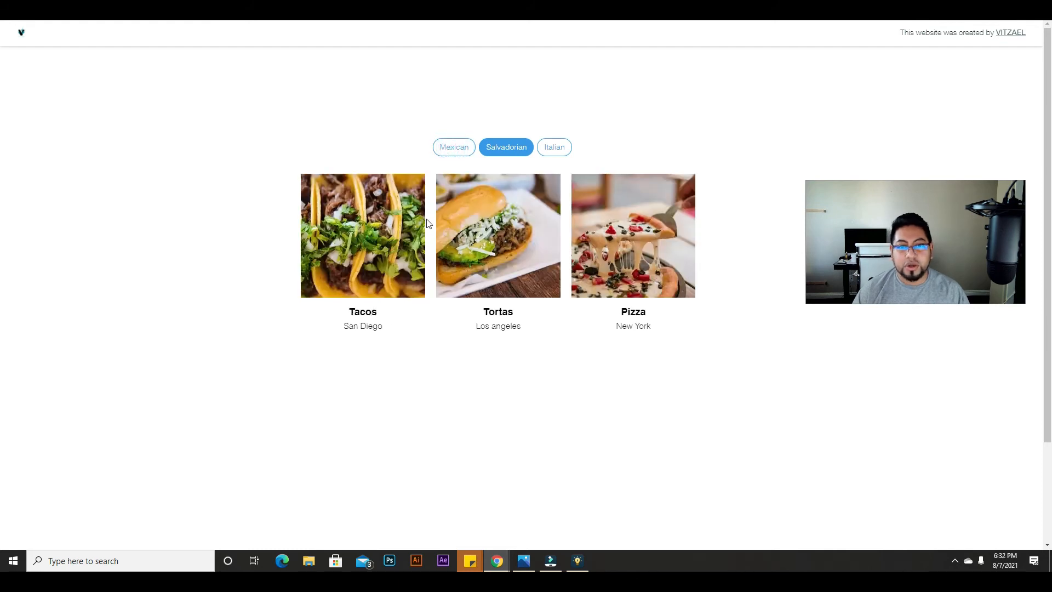
click(452, 146)
click(569, 151)
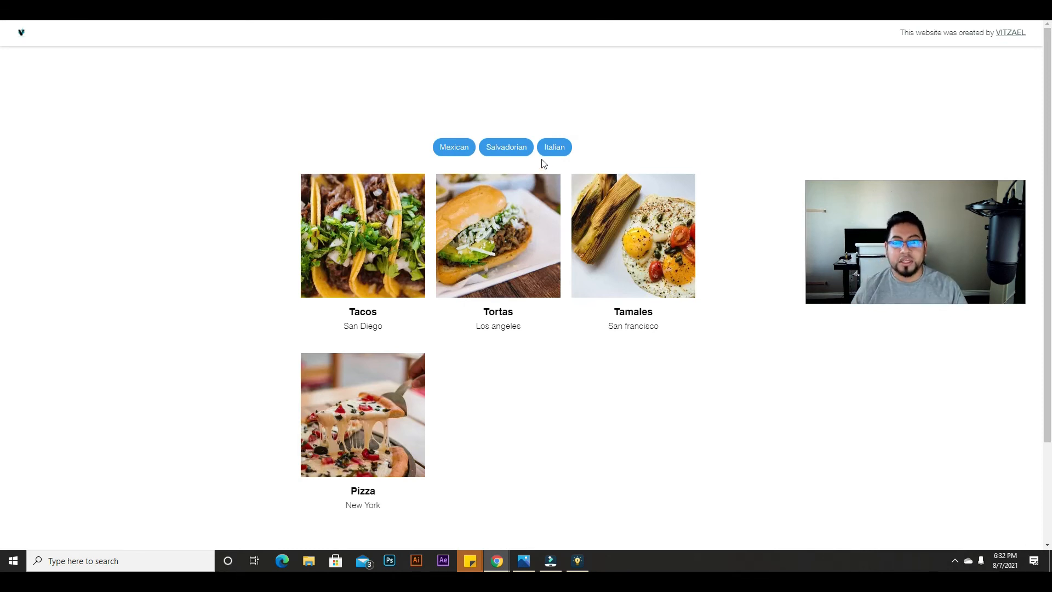
- Test combined filtering by selecting Mexican, Italian and Salvadorian one after another, deselect Mexican, and check the filtered gallery
click(454, 154)
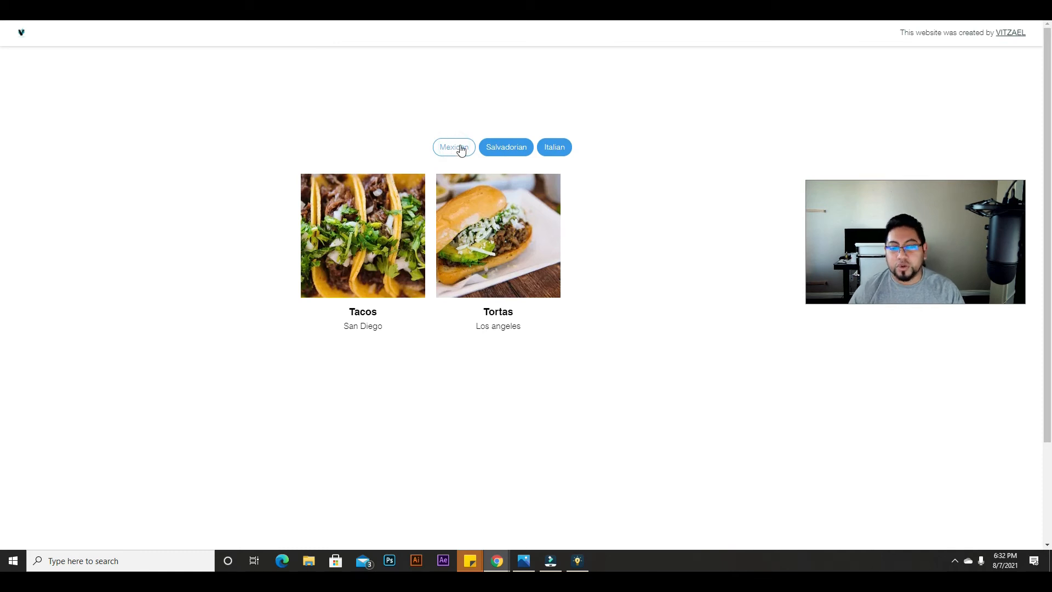
click(561, 147)
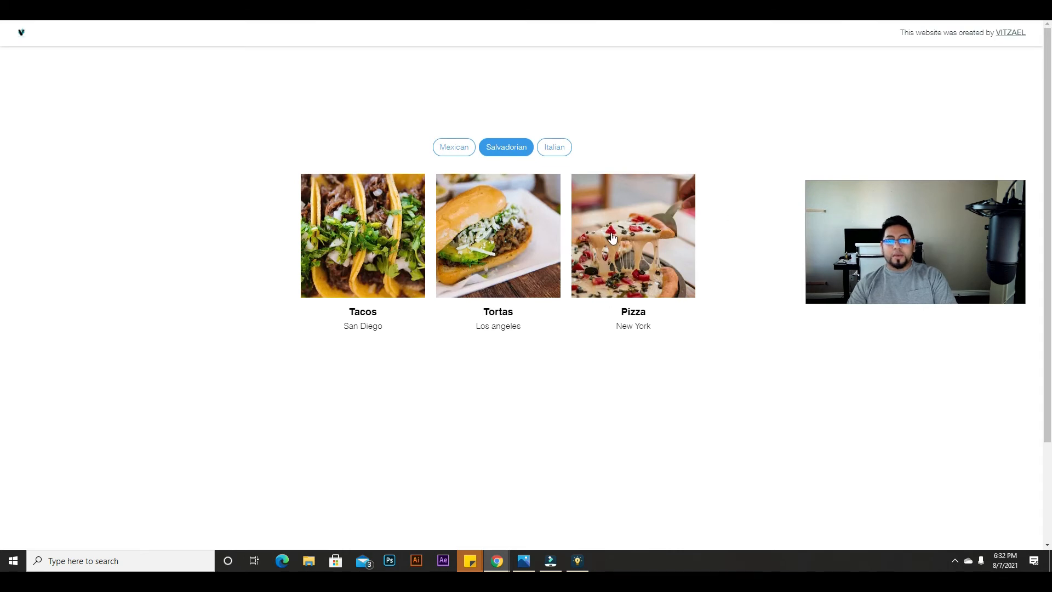
click(521, 155)
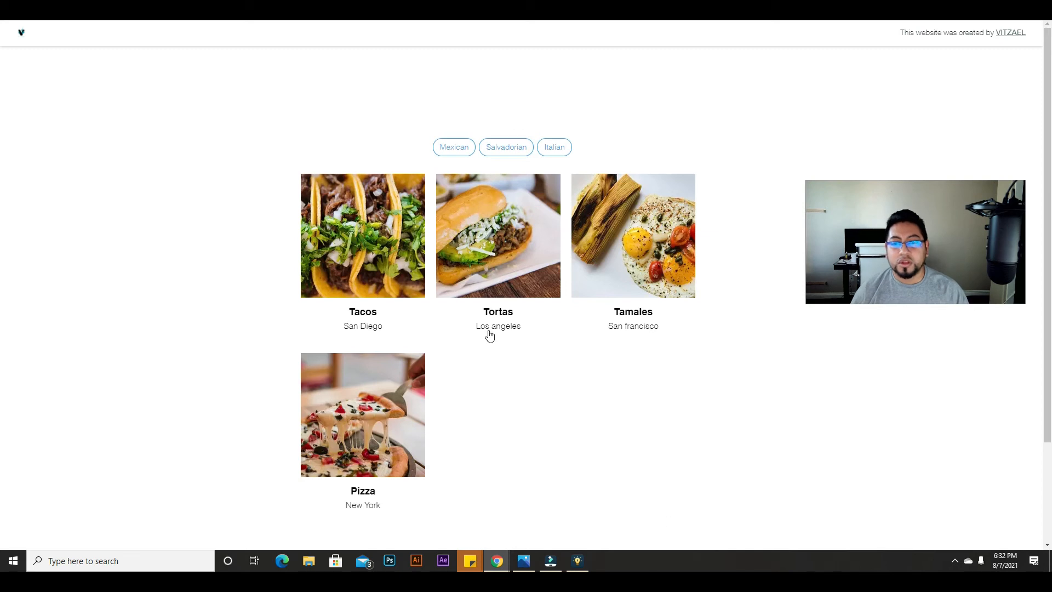
click(469, 148)
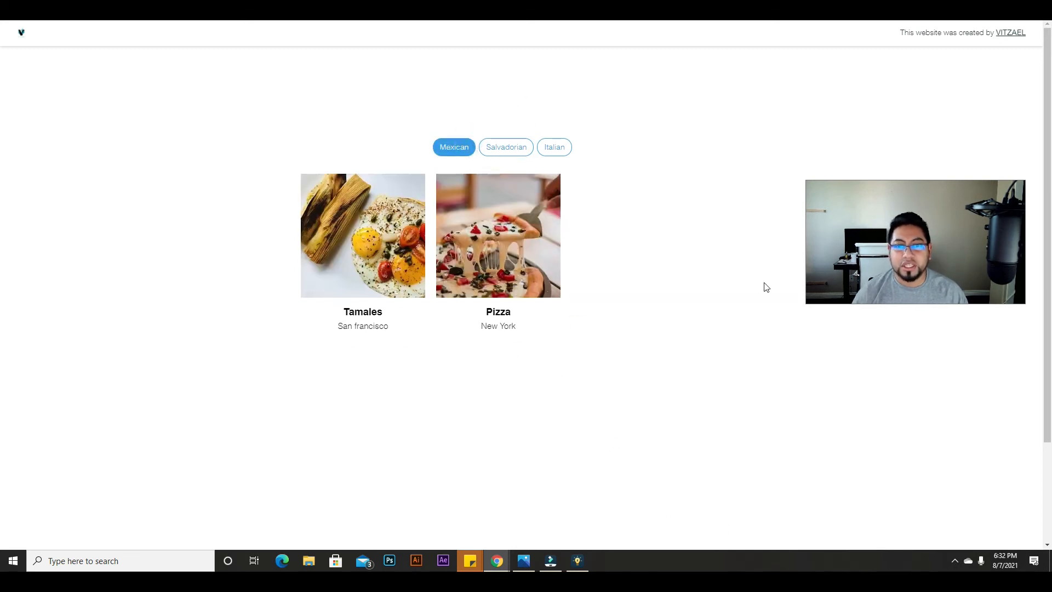
scroll(560, 357, down, 3)
scroll(498, 226, up, 3)
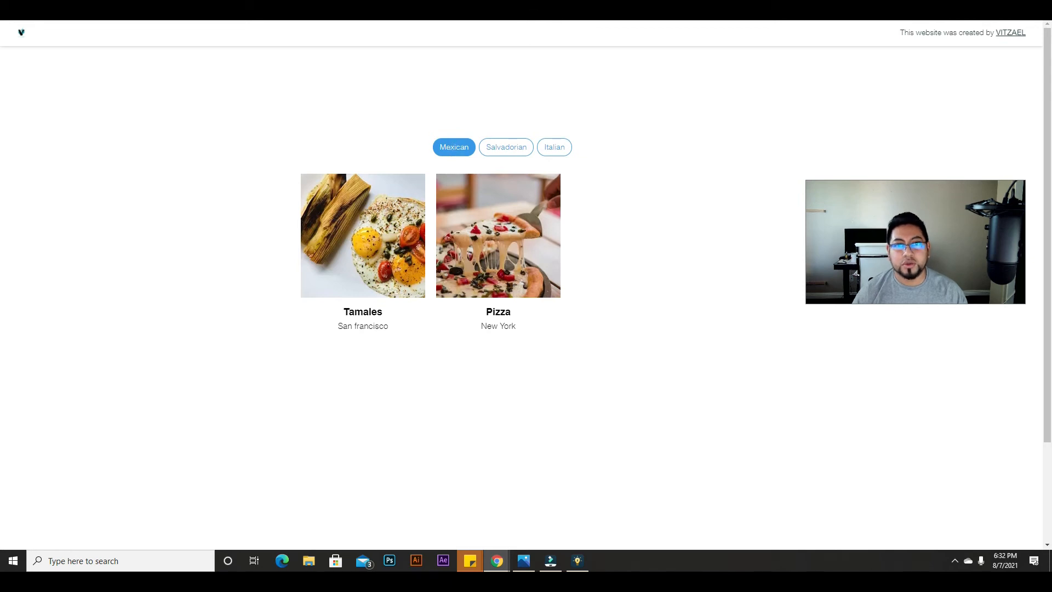
- Return to the site editor, dismiss the publish confirmation and add the Movers & Shakers full-width slideshow above the selection tags
click(524, 2)
click(694, 177)
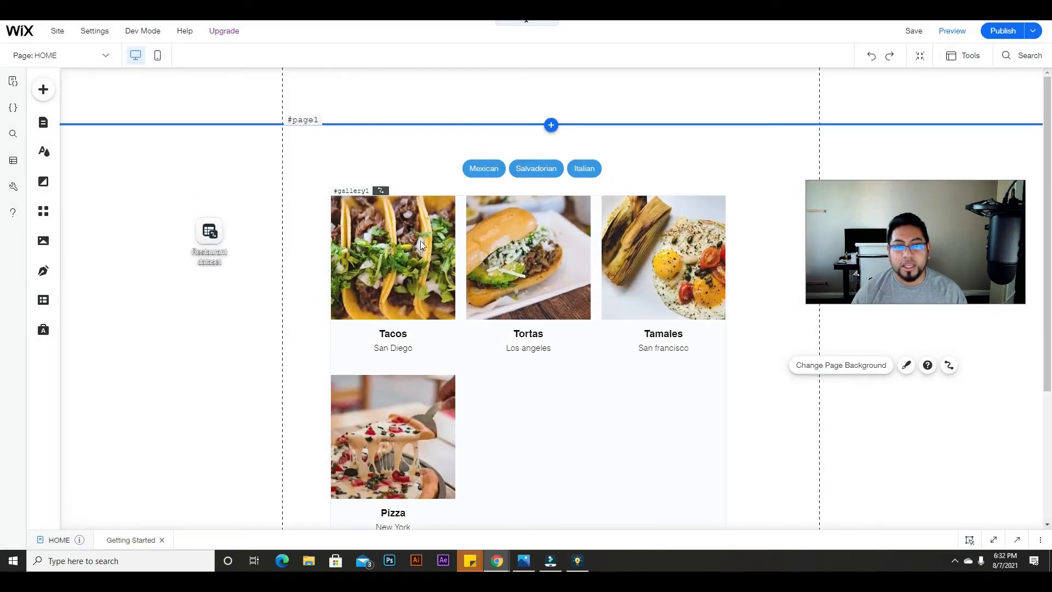
click(36, 93)
click(95, 276)
click(88, 116)
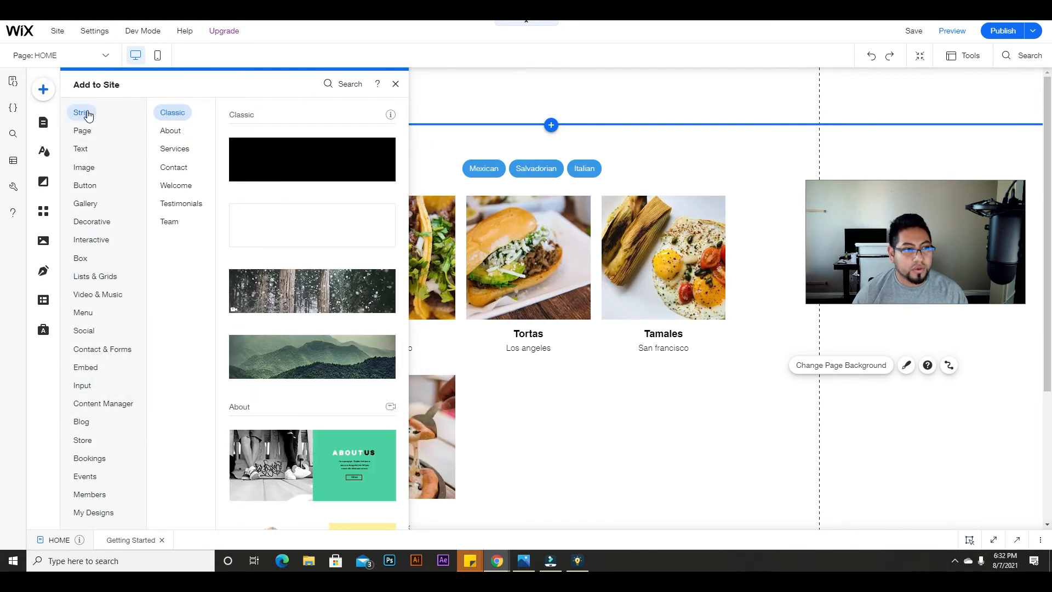
scroll(258, 266, down, 10)
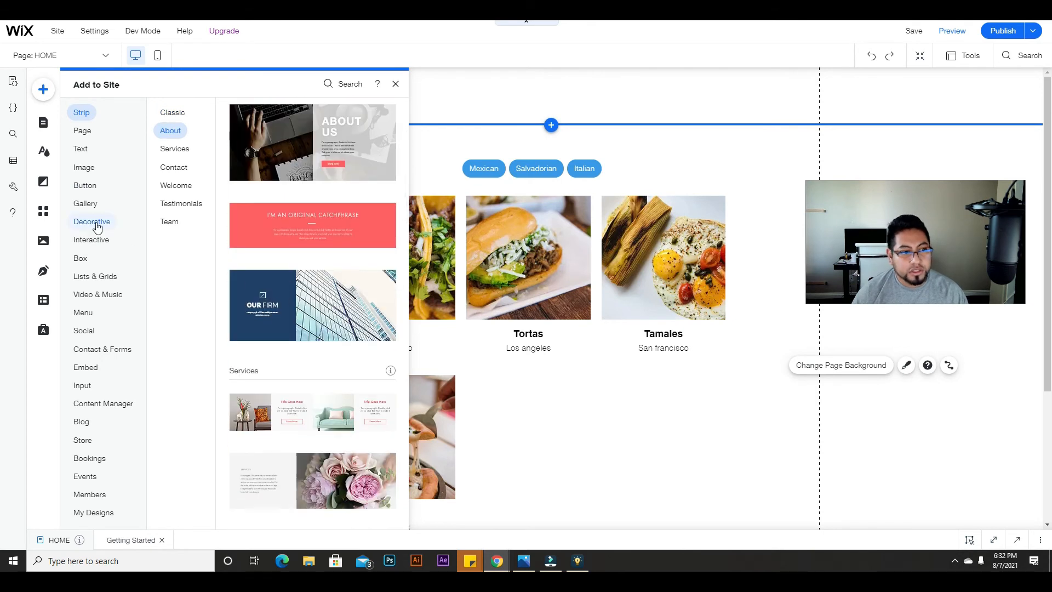
click(97, 227)
click(97, 248)
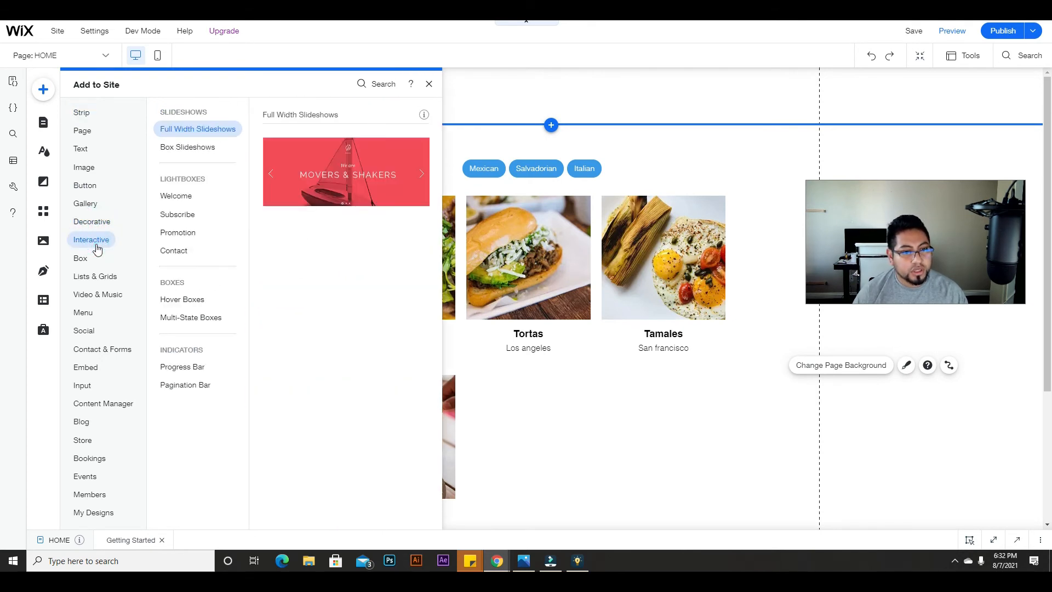
drag(372, 165, 606, 158)
scroll(614, 169, down, 4)
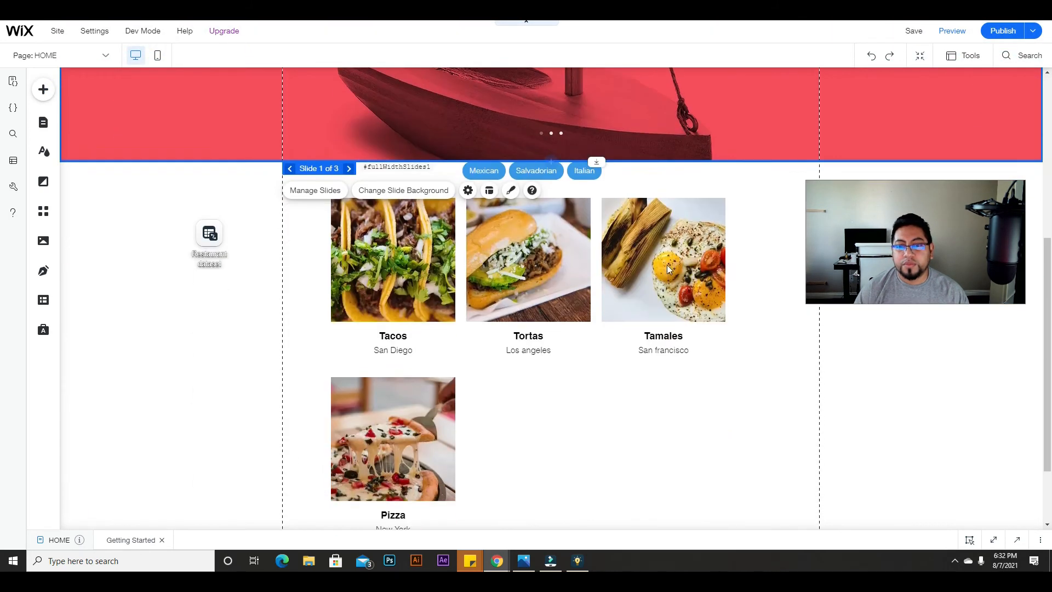
- Move the gallery and the selection tags further down to leave space beneath the slideshow
click(575, 191)
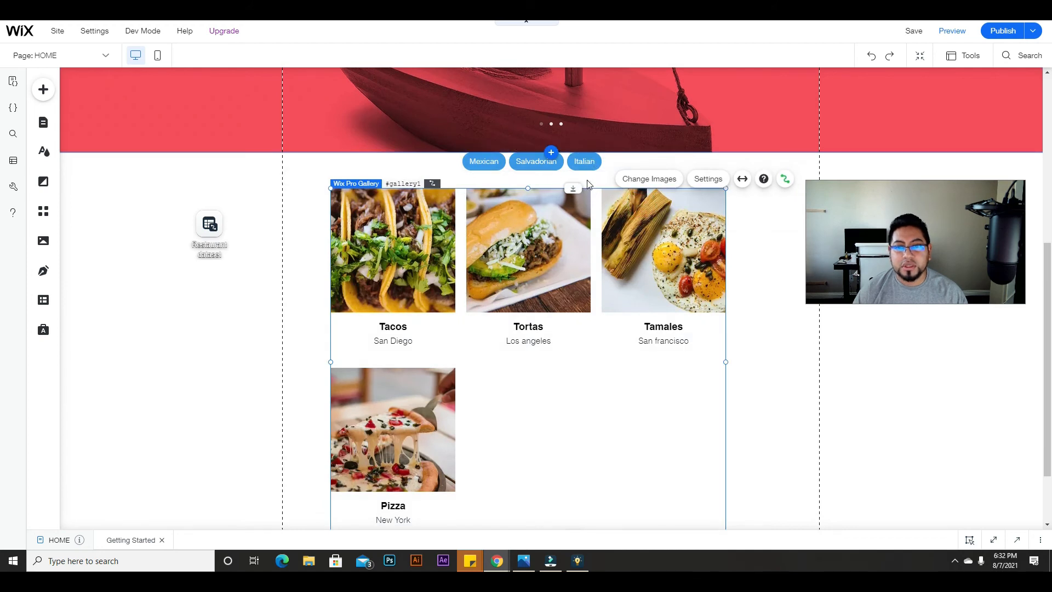
click(574, 188)
drag(583, 199, 617, 287)
drag(541, 165, 541, 222)
scroll(630, 266, down, 3)
scroll(652, 262, up, 3)
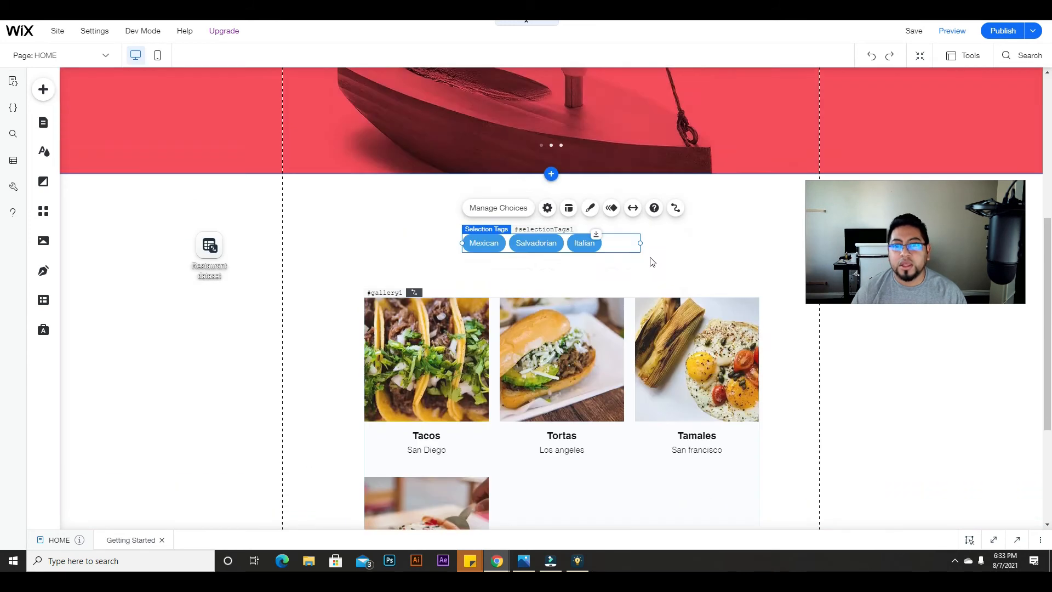
- Set the first slide's background to an Unsplash photo of a plated dish on a set table, found by searching for restaurant
scroll(652, 262, up, 5)
click(718, 132)
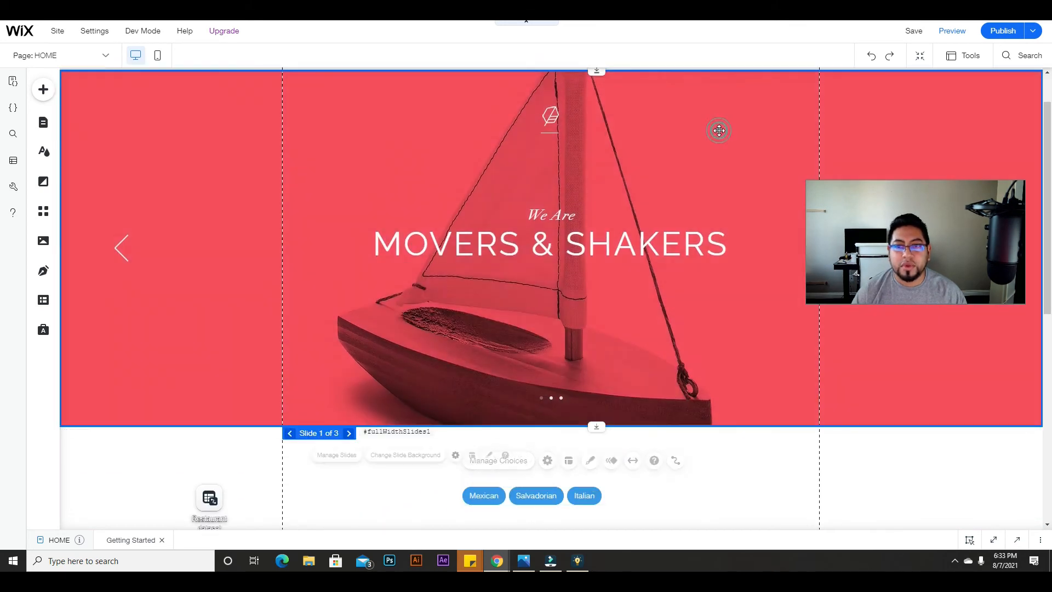
click(399, 457)
click(201, 324)
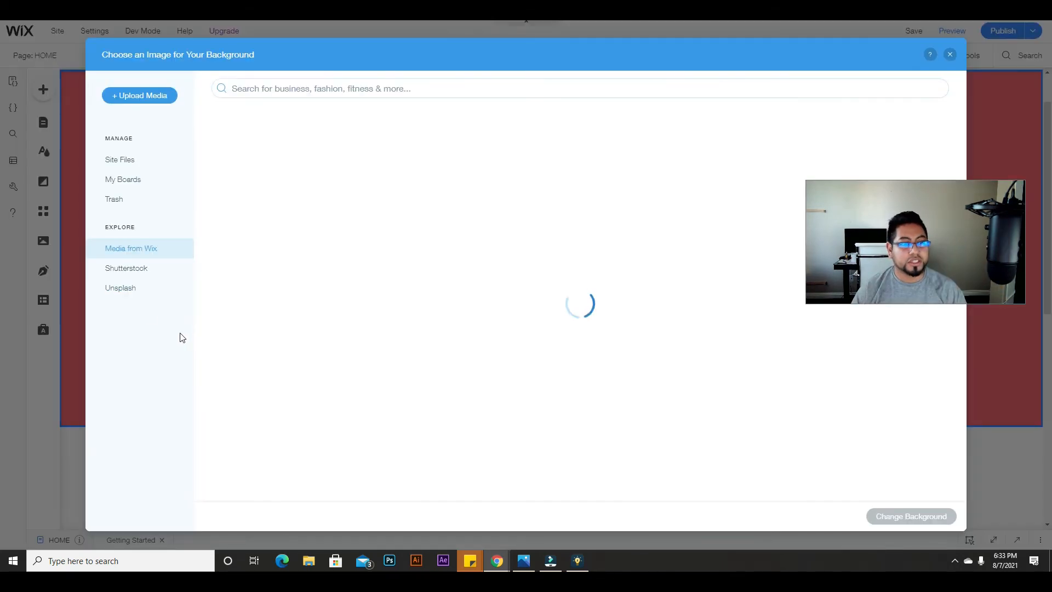
click(128, 288)
click(325, 82)
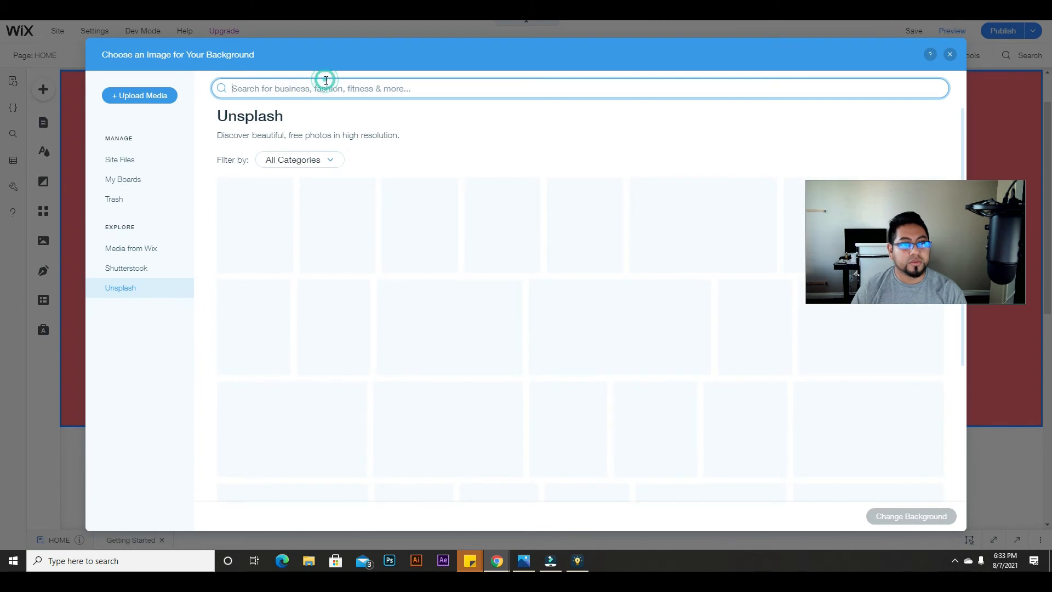
text(restaurant)
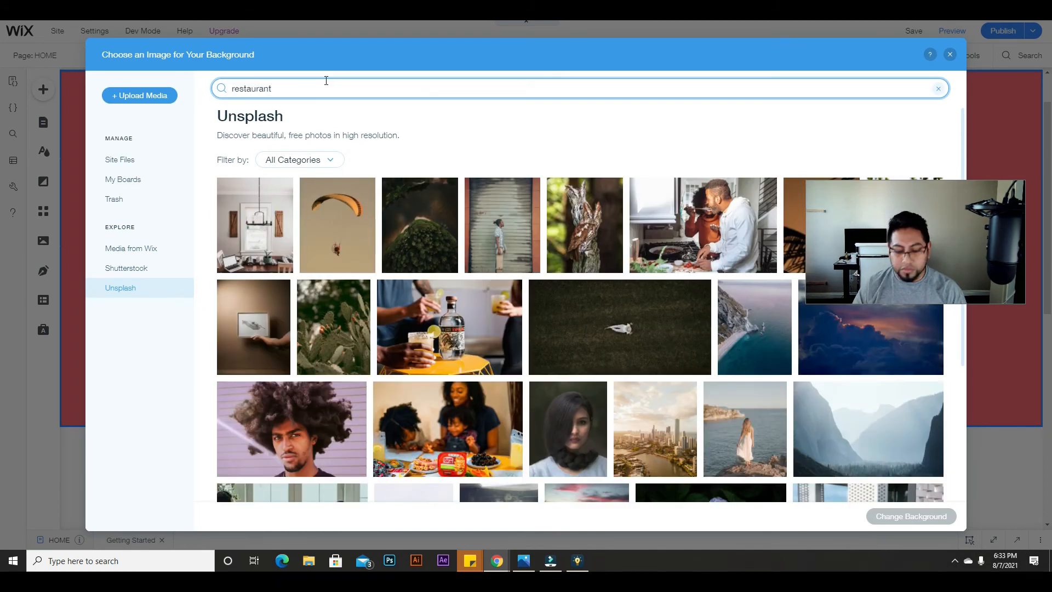
key(Return)
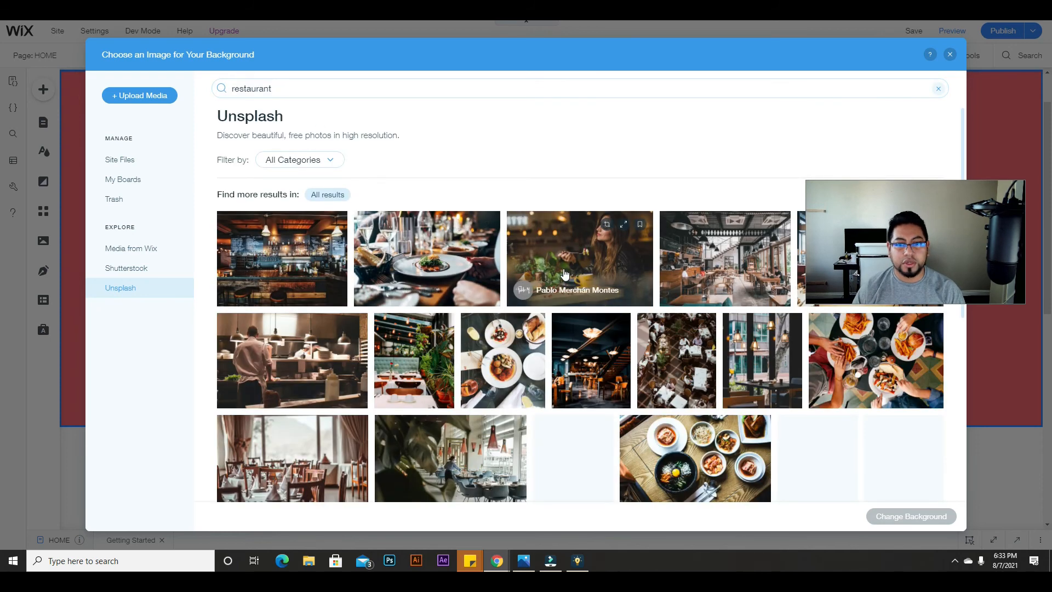
click(427, 258)
click(920, 524)
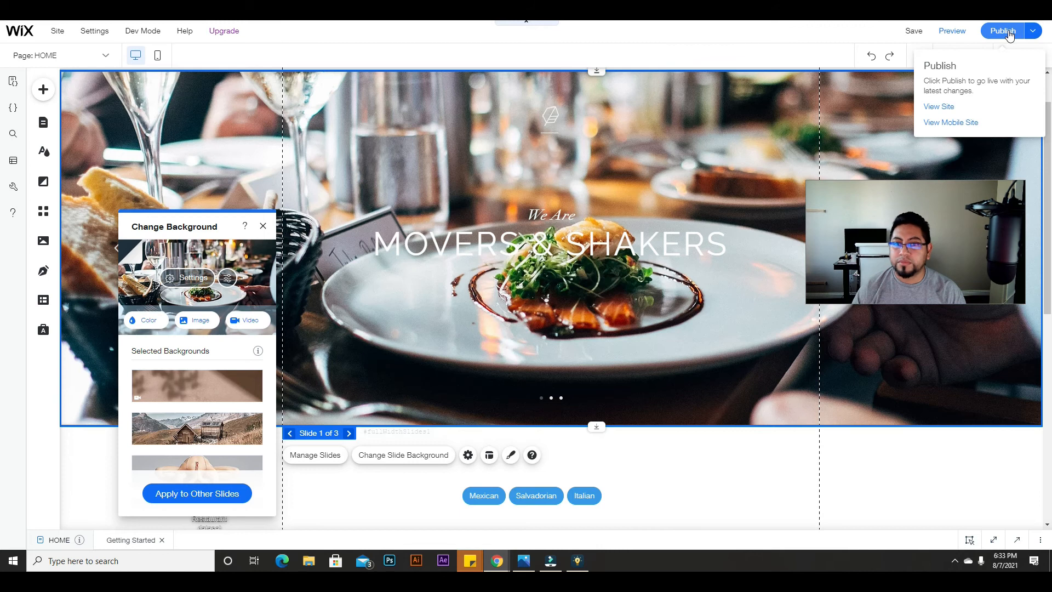
- Publish the site and lower the first slide's background image opacity to 54%
click(1003, 31)
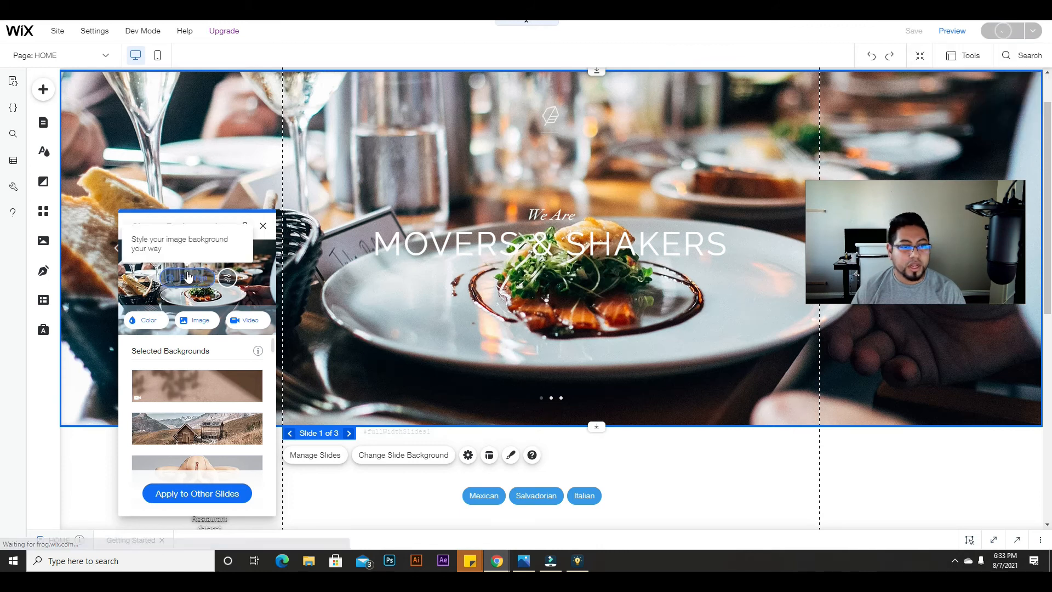
click(191, 278)
click(253, 337)
drag(221, 301, 183, 309)
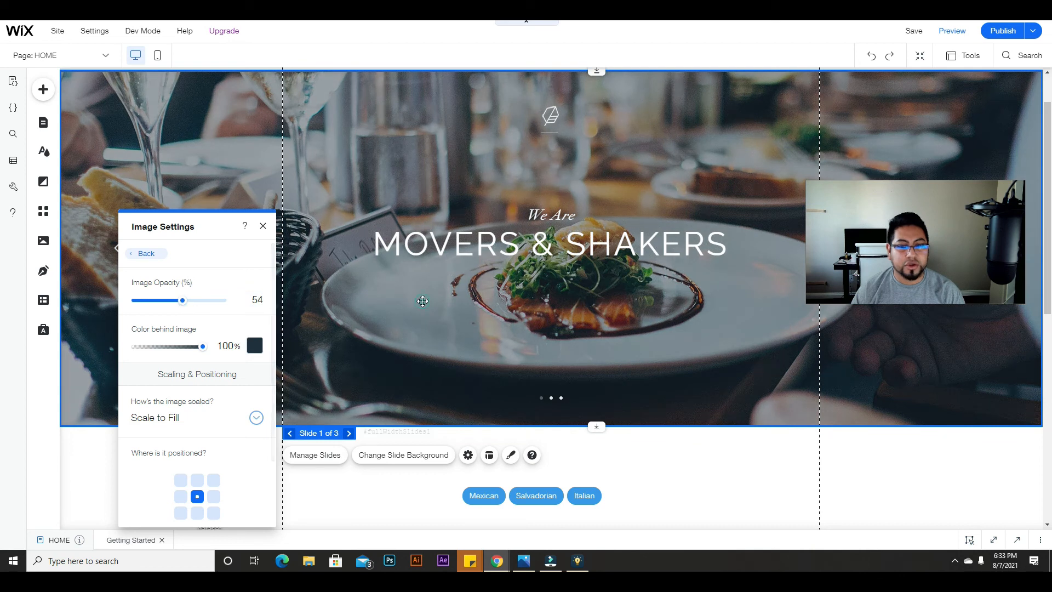
click(404, 173)
- Preview the page with its slideshow, test filtering the gallery by the Salvadorian tag, and return to the editor
click(953, 30)
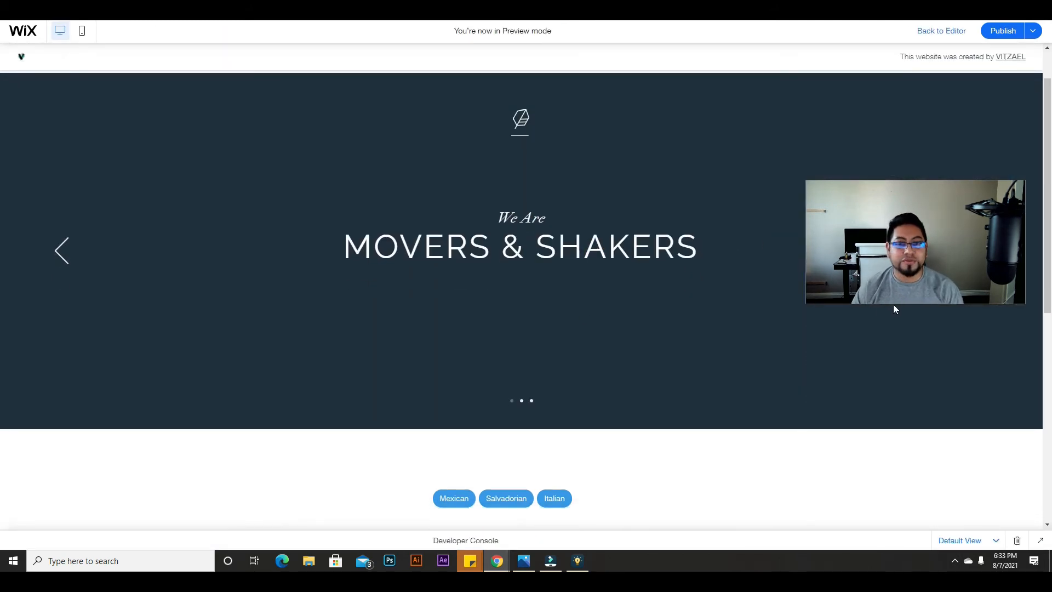
scroll(543, 274, down, 7)
scroll(546, 274, up, 6)
scroll(546, 274, down, 5)
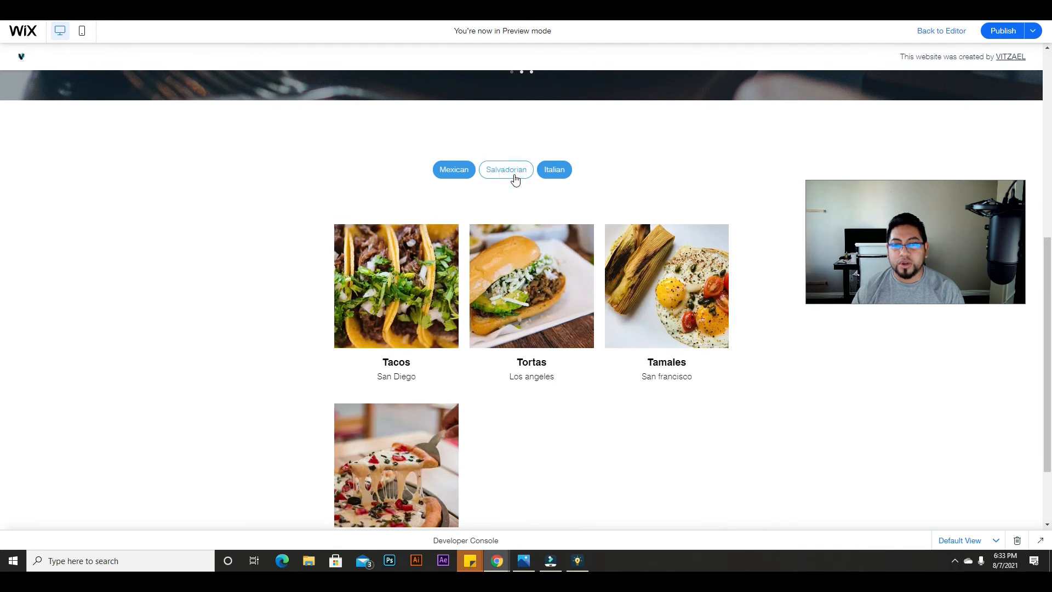
click(508, 176)
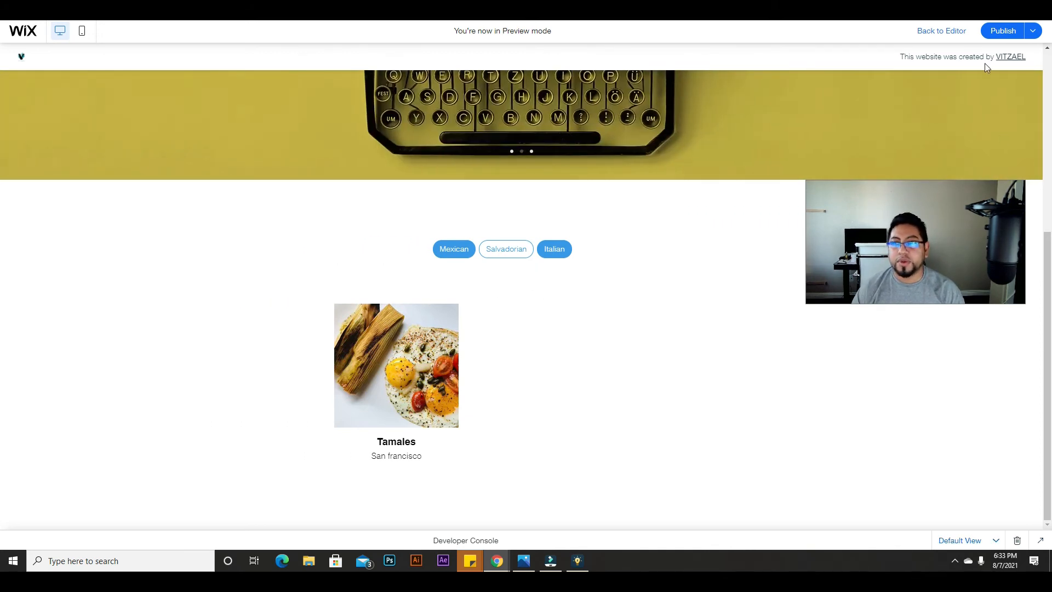
click(953, 34)
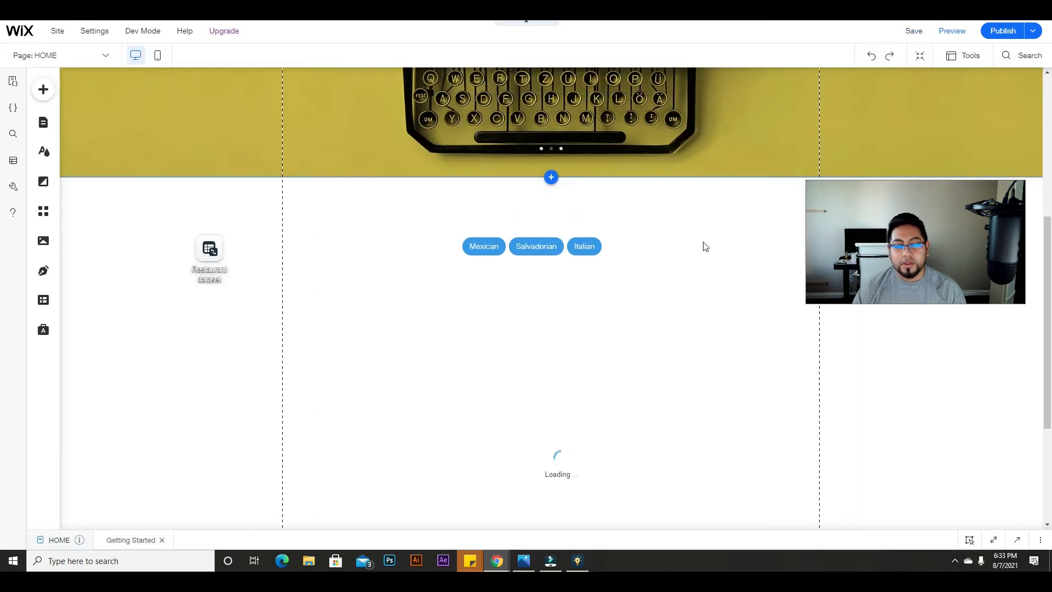
scroll(707, 241, down, 2)
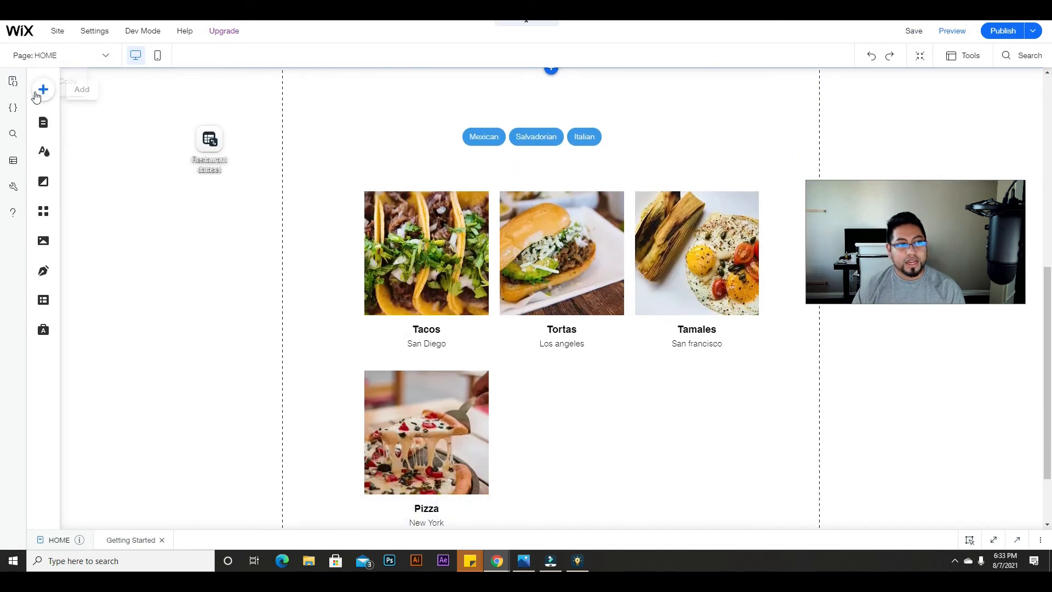
click(36, 94)
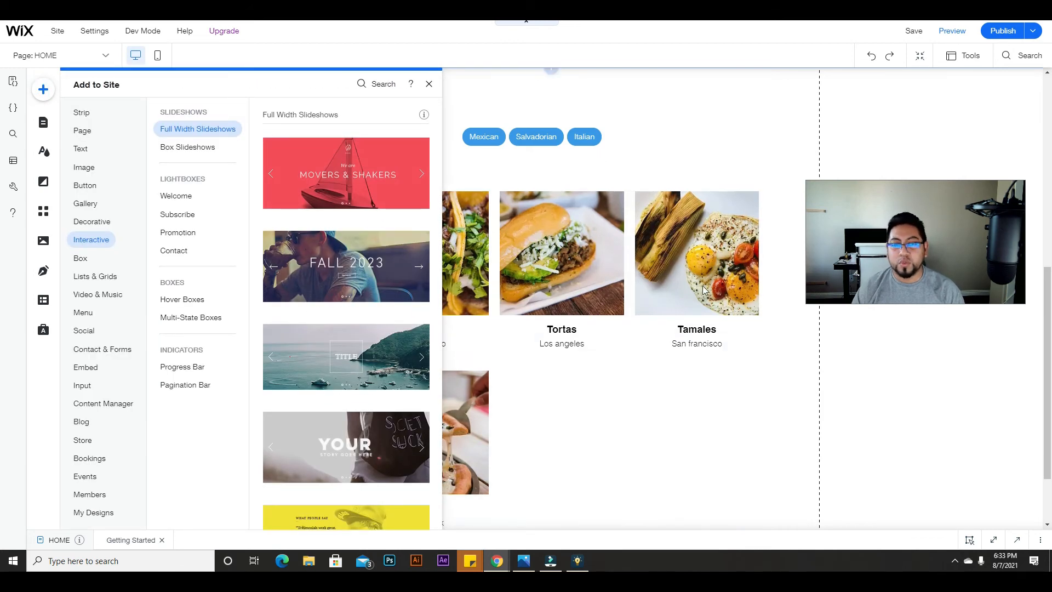
click(883, 426)
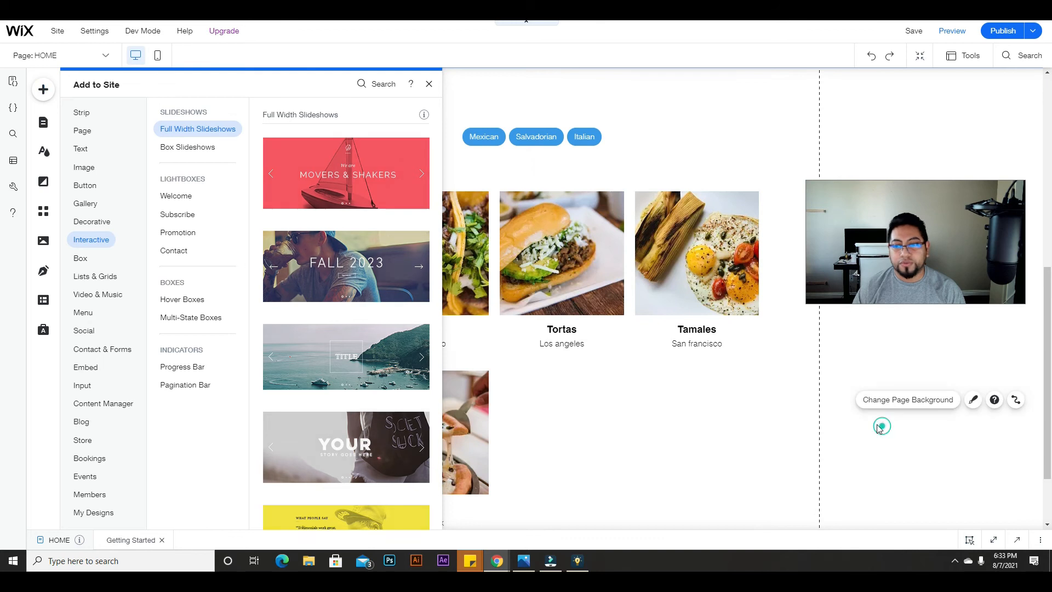
scroll(661, 321, down, 1)
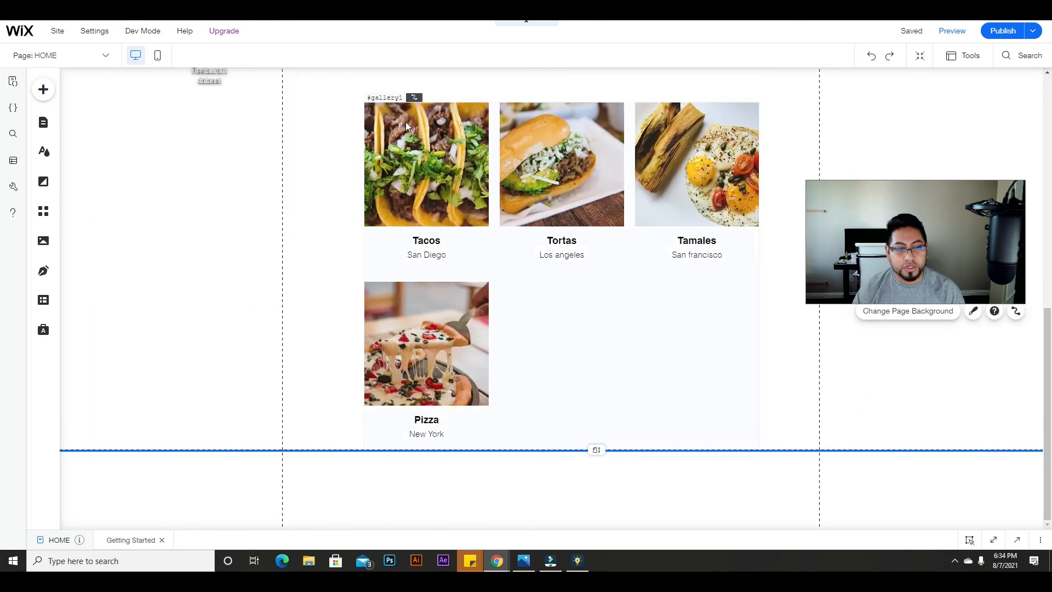
click(43, 91)
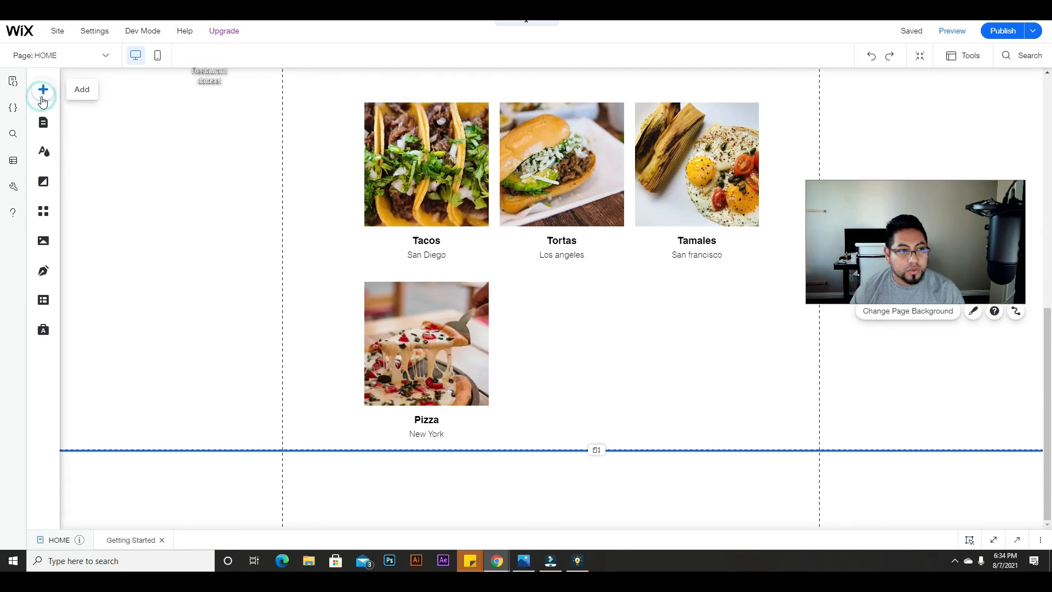
- Add a blank page to the site menu and name it Dropdown
click(46, 124)
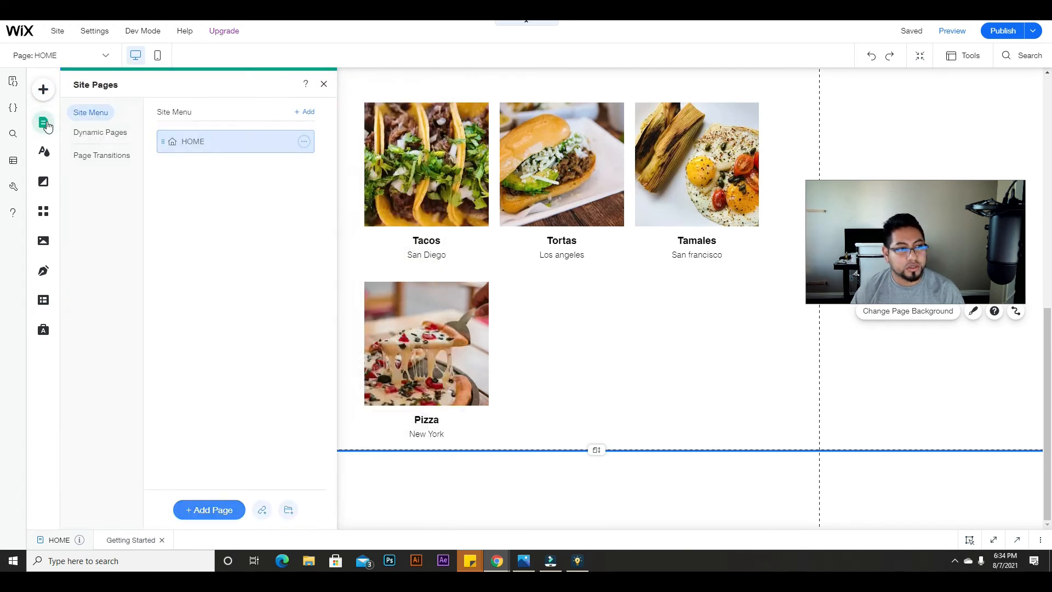
click(222, 519)
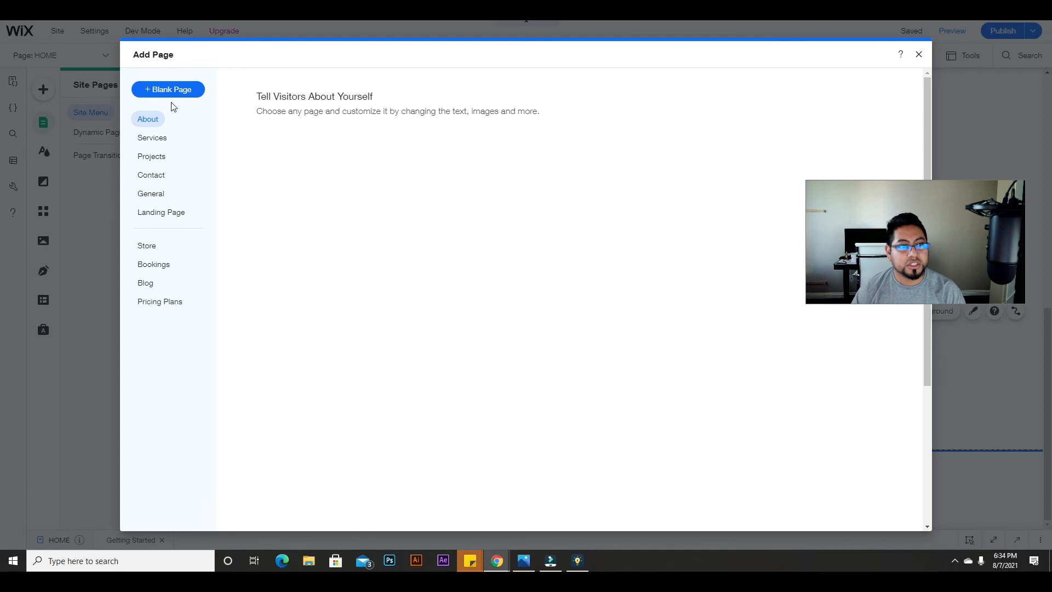
click(175, 94)
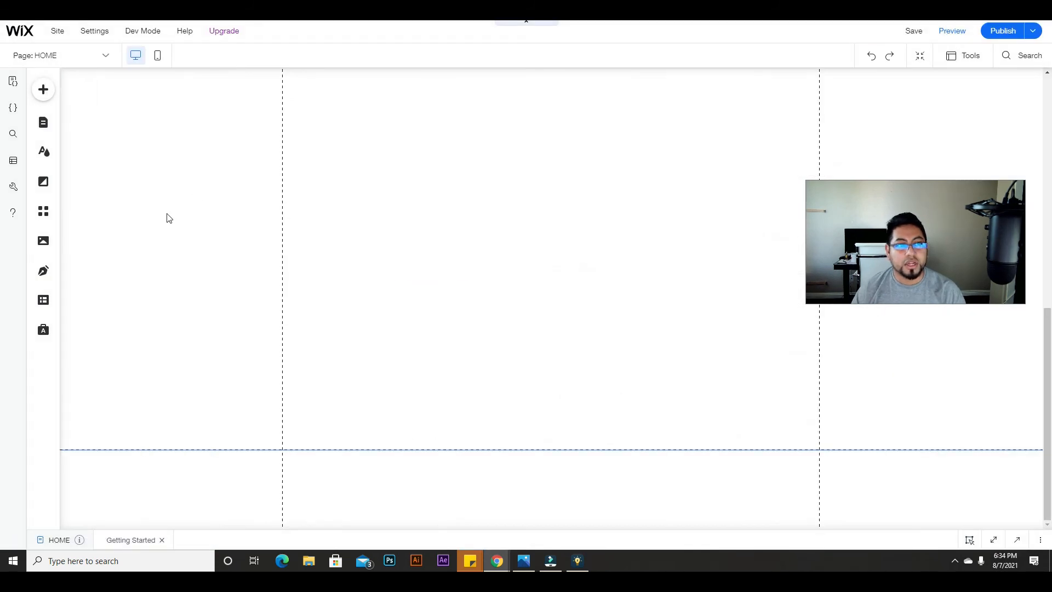
text(Dropdown)
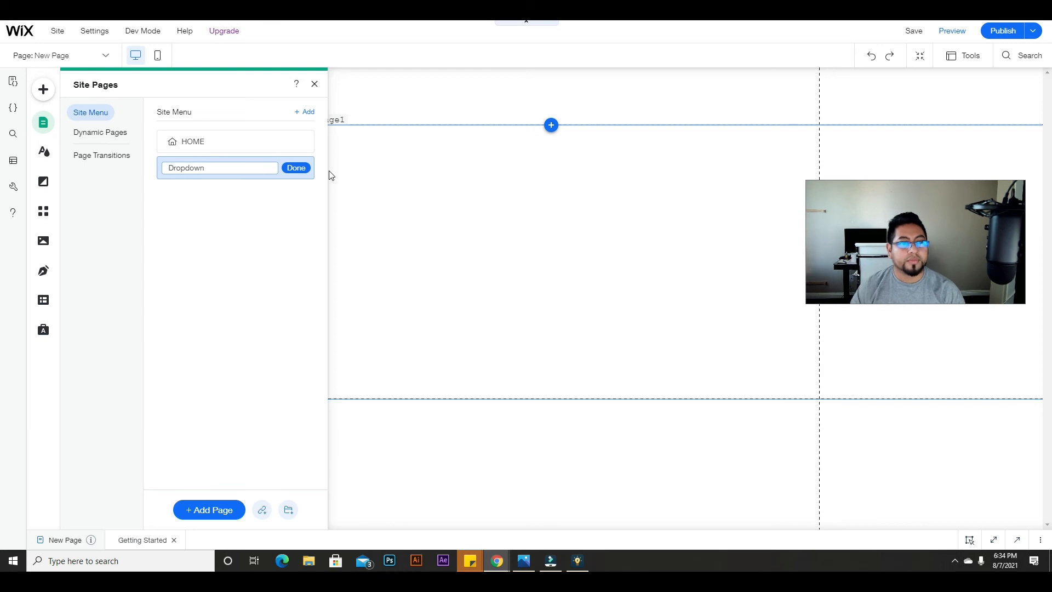
click(296, 168)
- Rename the HOME page in the site menu as tags
click(303, 147)
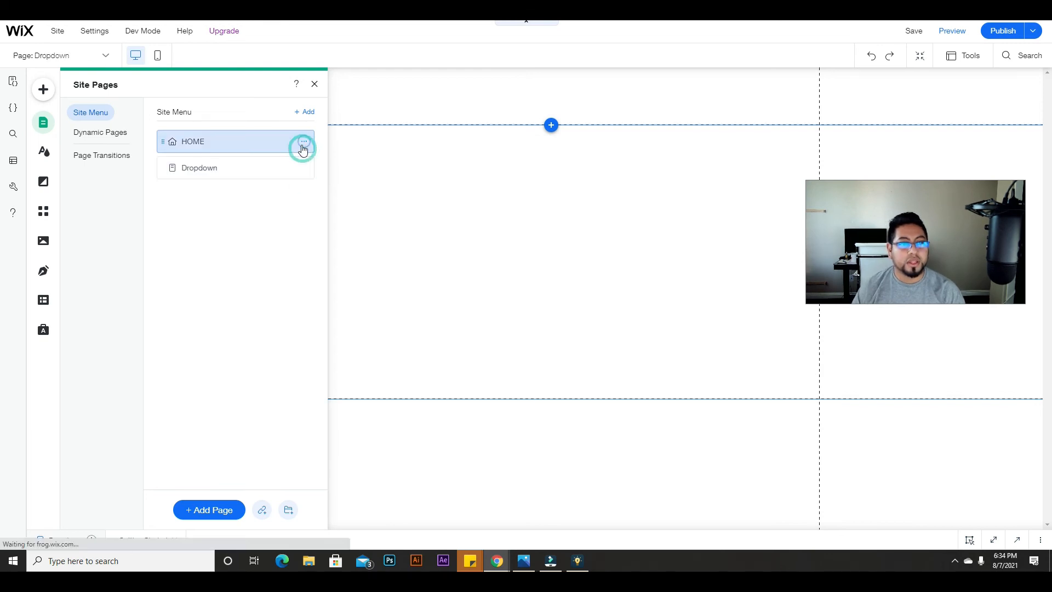
click(350, 199)
text(tags)
click(308, 142)
click(309, 141)
click(254, 289)
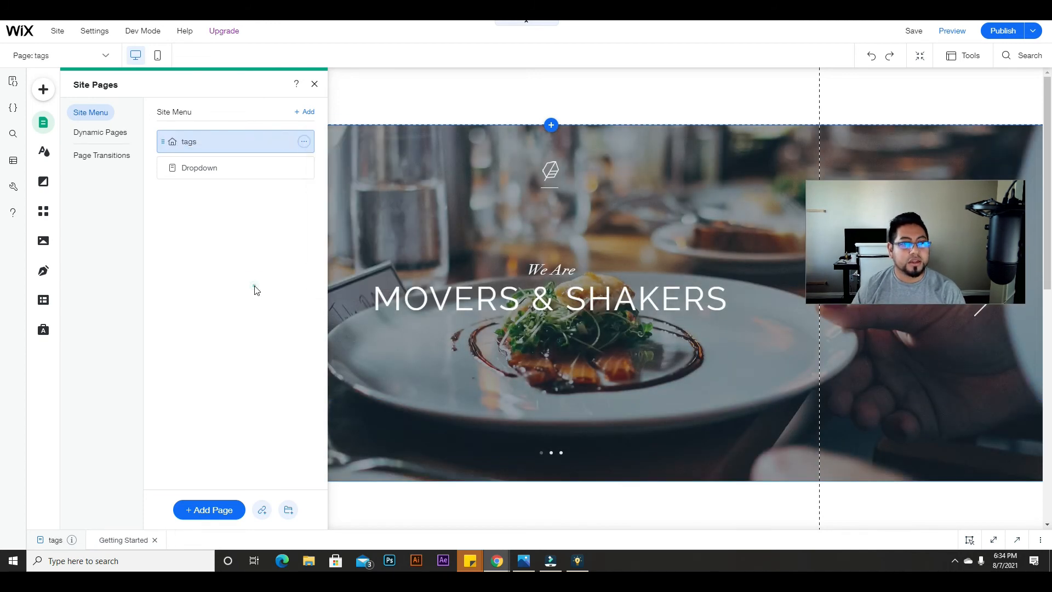
- Open the Dropdown page for editing and extend its page height downward
click(225, 169)
click(352, 195)
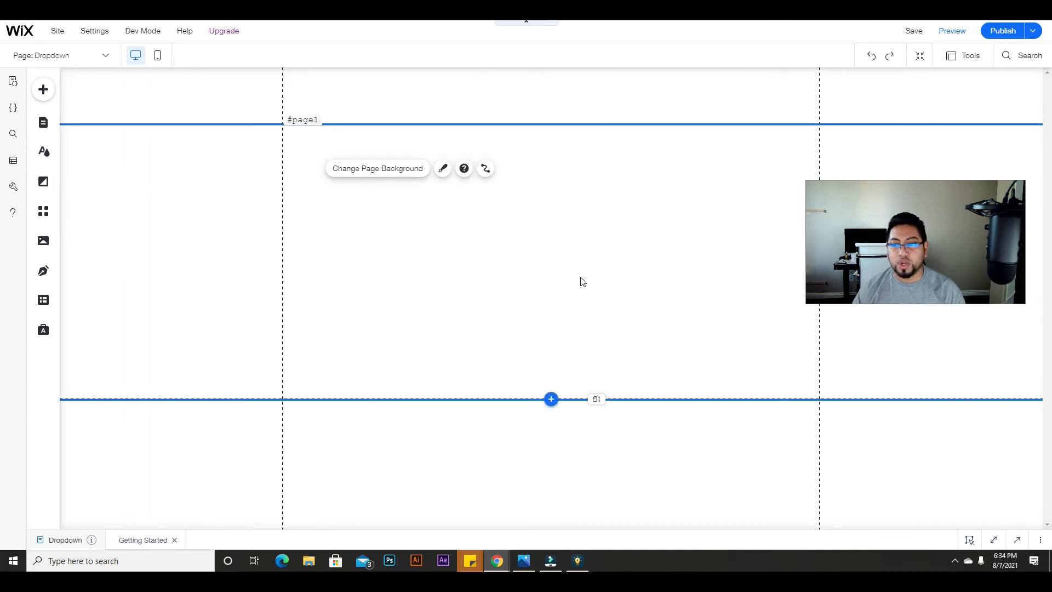
drag(598, 399, 623, 477)
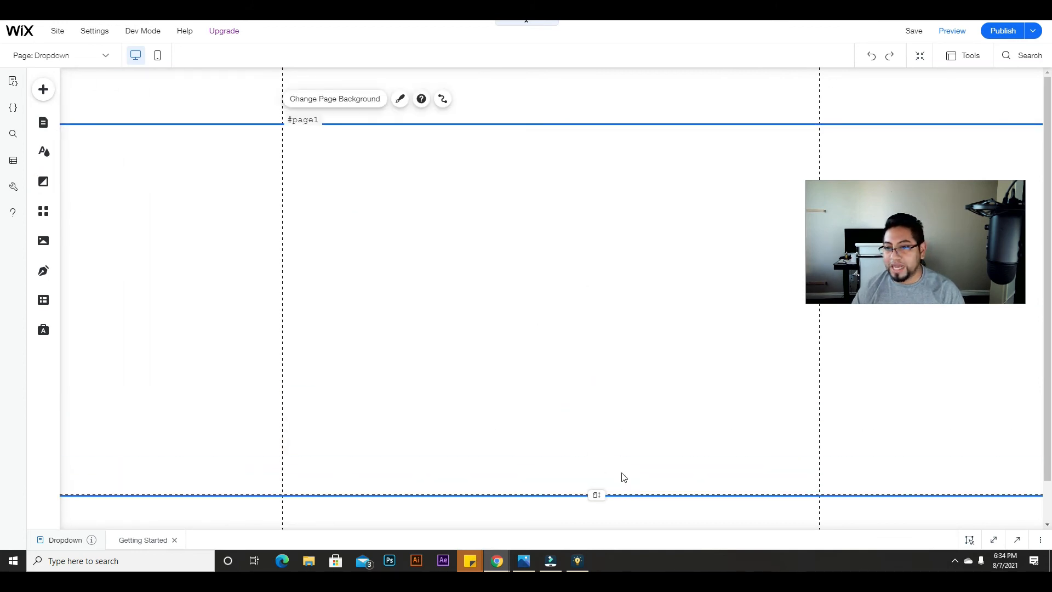
- Add the "What's the best flavor?" style dropdown input near the upper middle of the Dropdown page
click(43, 93)
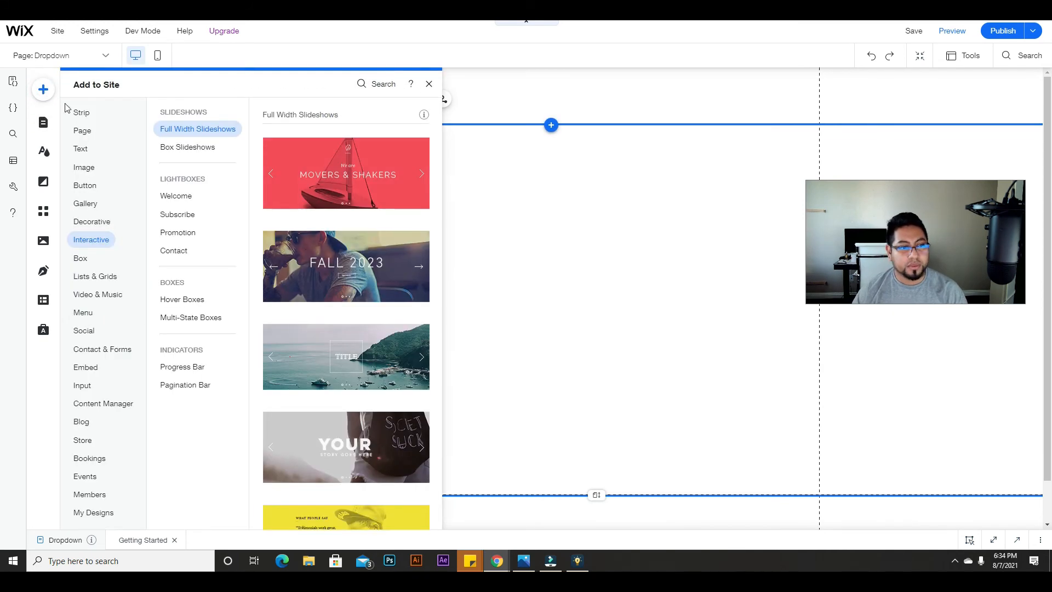
click(94, 391)
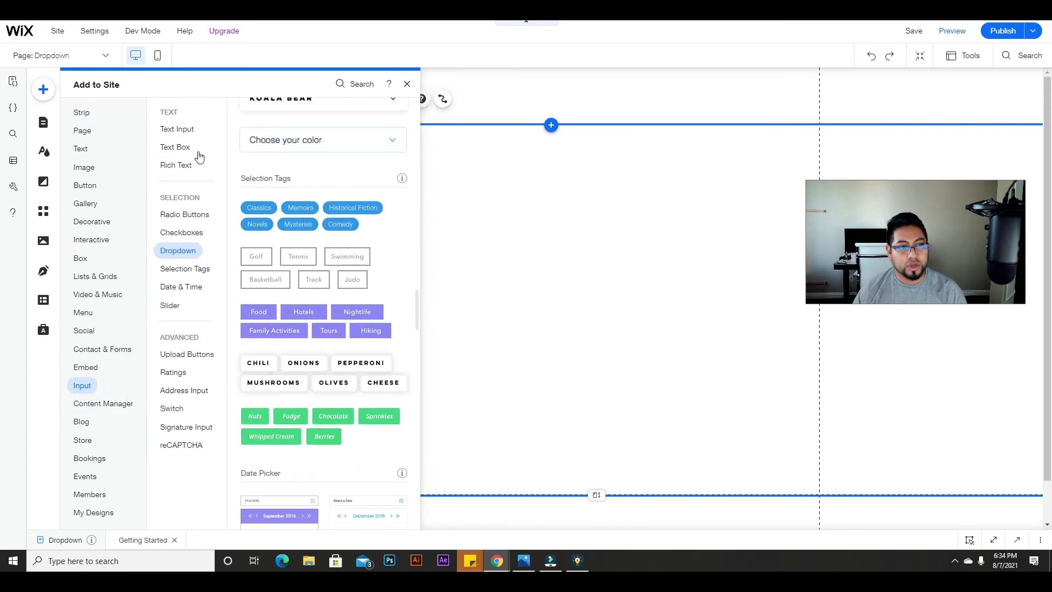
click(186, 250)
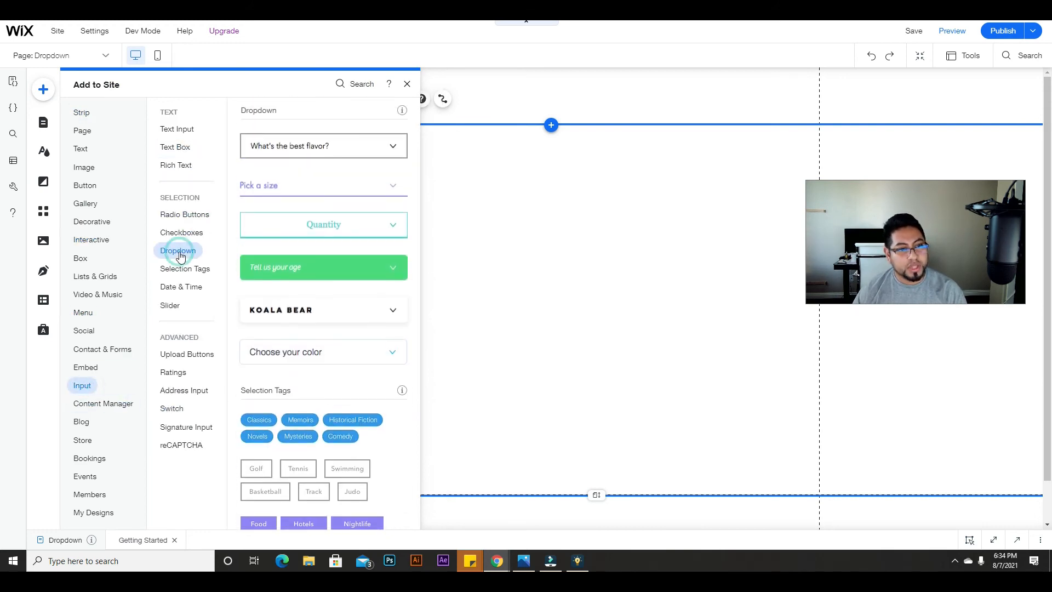
drag(344, 148, 559, 188)
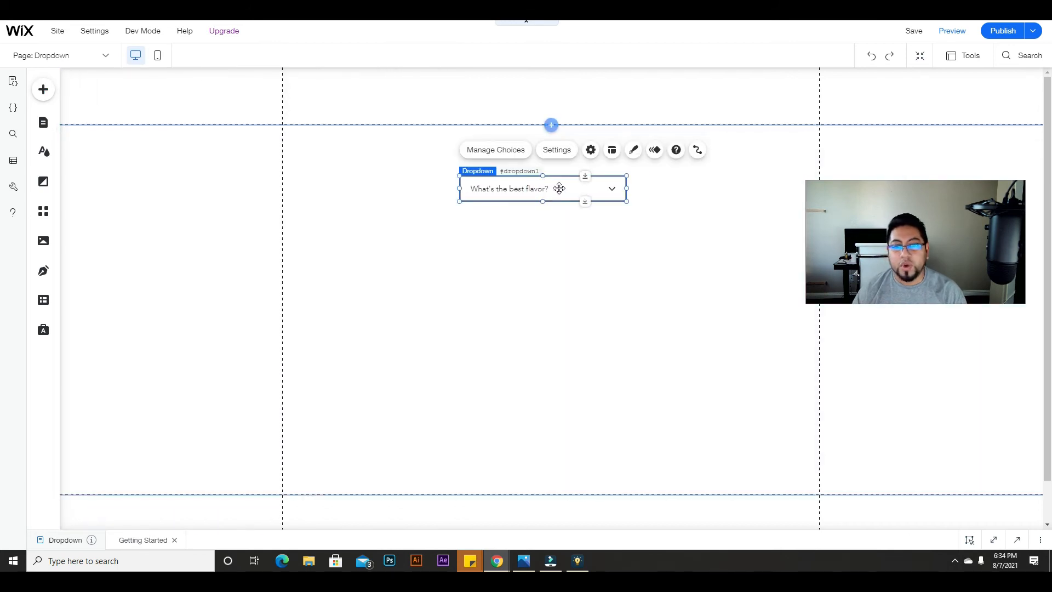
- Add the recommended grid gallery with image titles and descriptions to the Dropdown page, around the dropdown's position
click(42, 89)
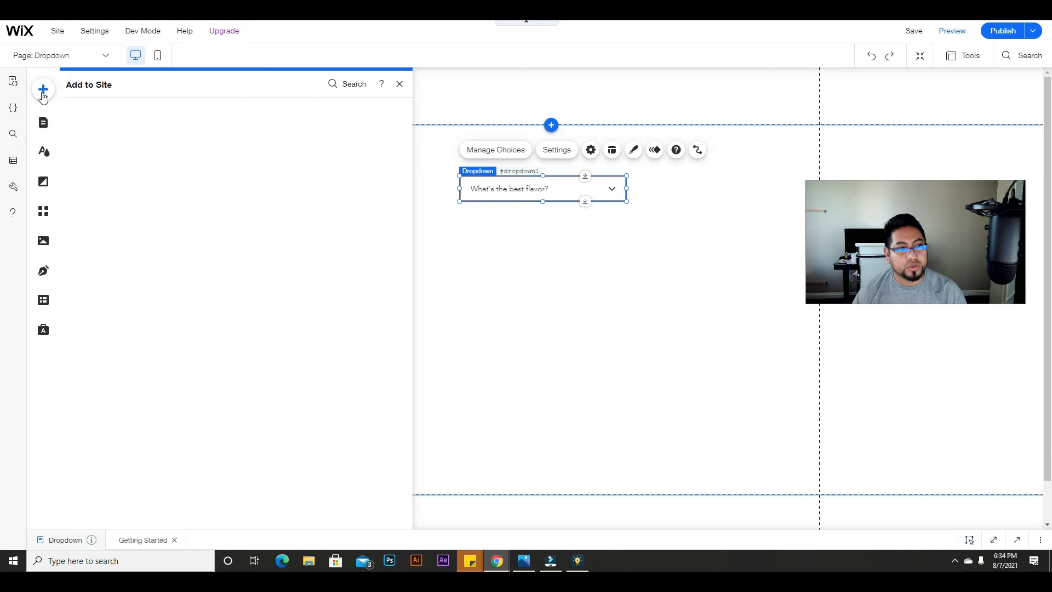
click(85, 186)
click(86, 204)
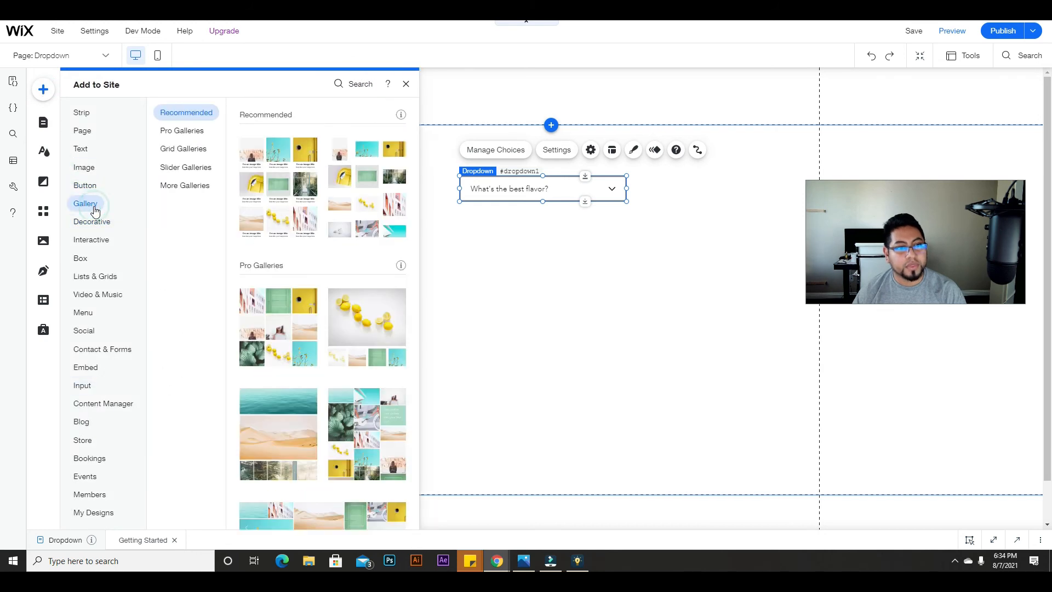
drag(247, 190, 534, 402)
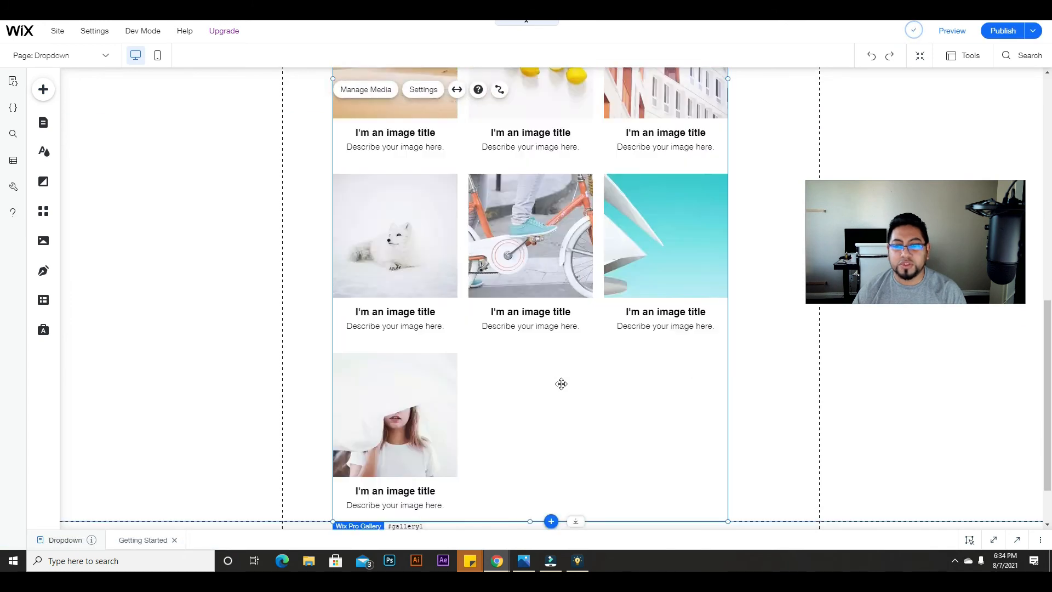
- Remove the first eight sample images from the new gallery, keep the remaining five, and deselect the gallery
scroll(557, 379, up, 10)
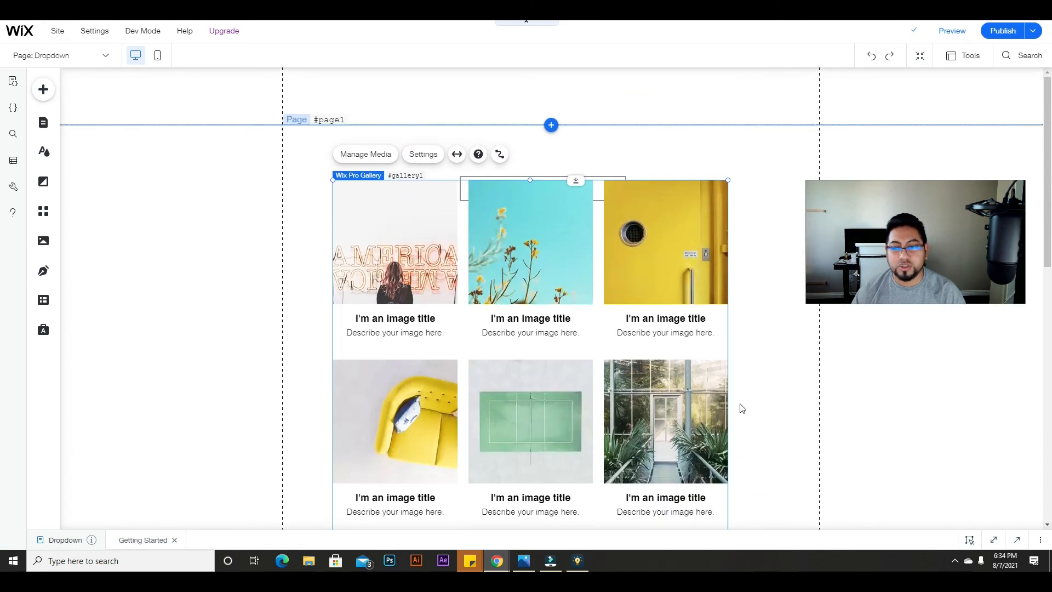
scroll(742, 408, down, 8)
scroll(740, 446, up, 8)
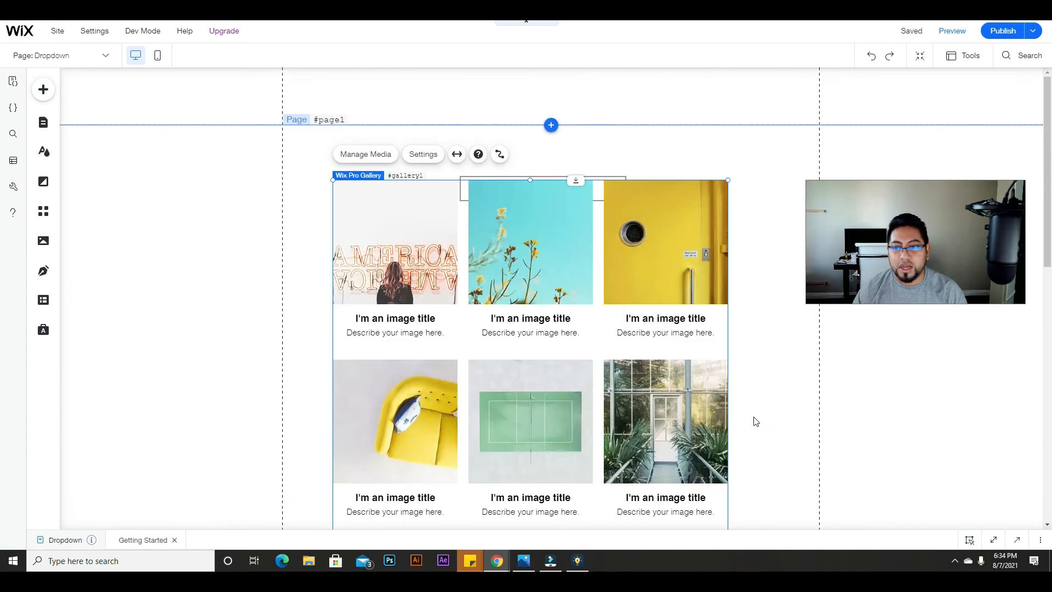
scroll(754, 347, down, 1)
click(374, 103)
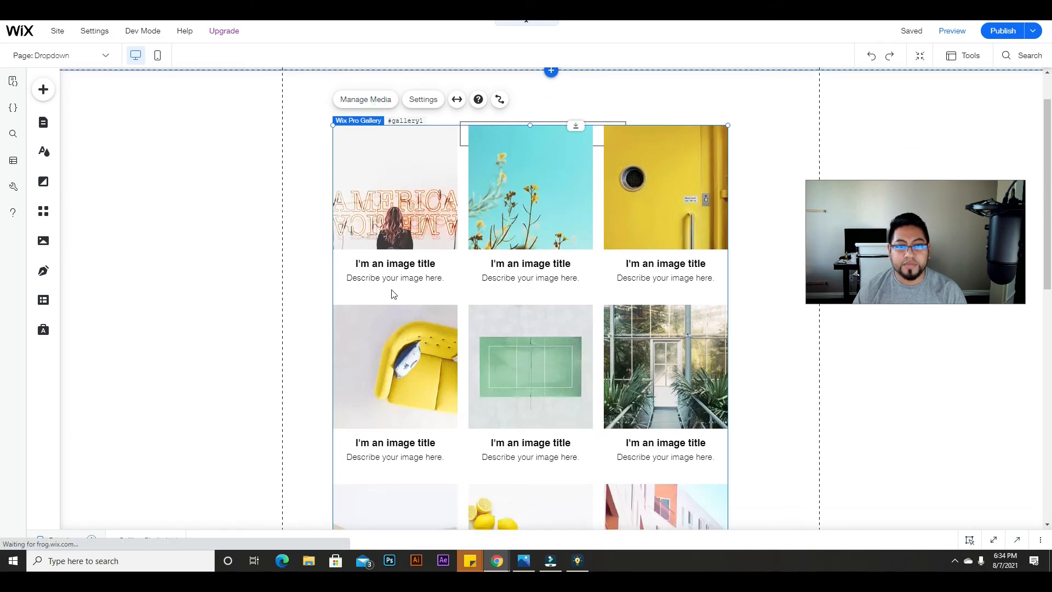
click(251, 190)
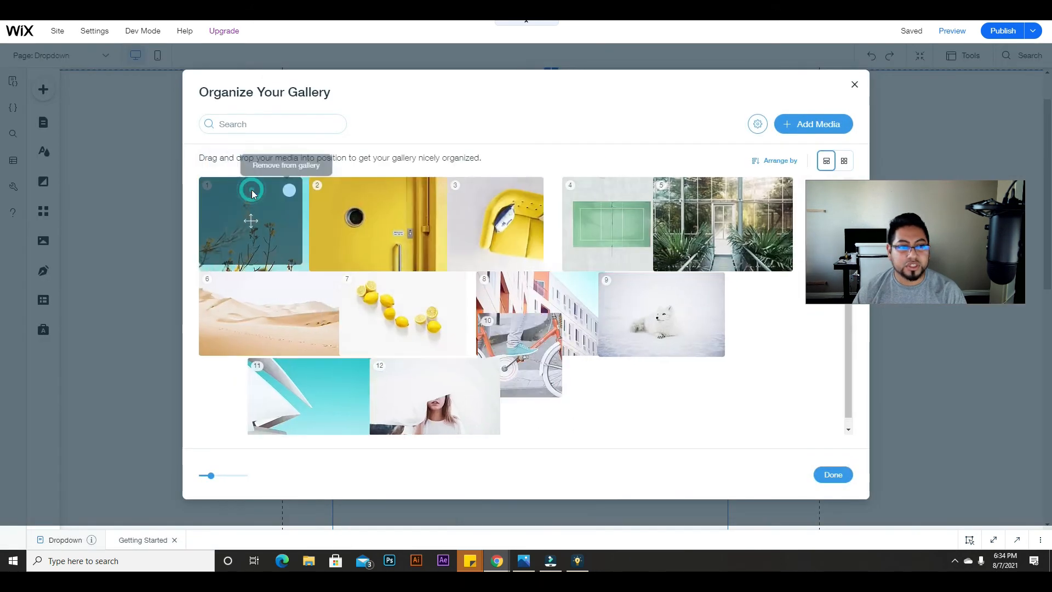
click(323, 192)
click(323, 192)
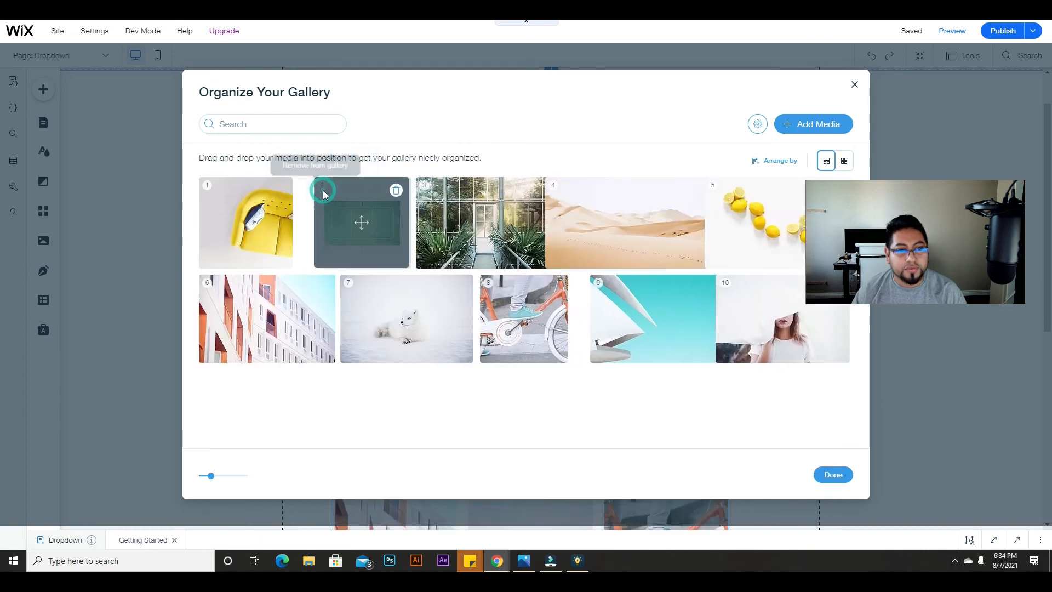
click(281, 191)
click(282, 191)
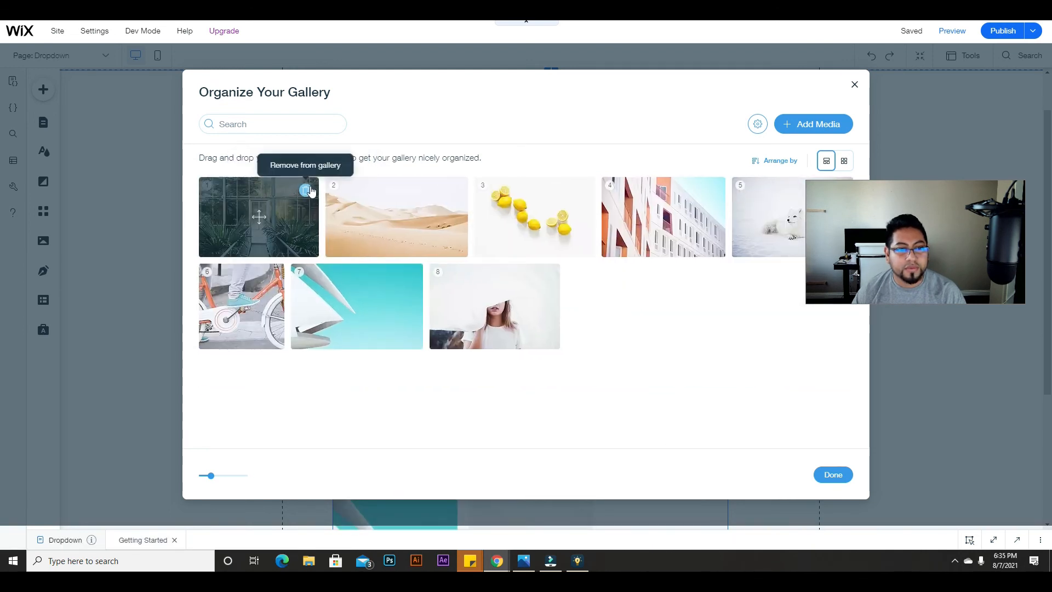
click(308, 191)
click(336, 190)
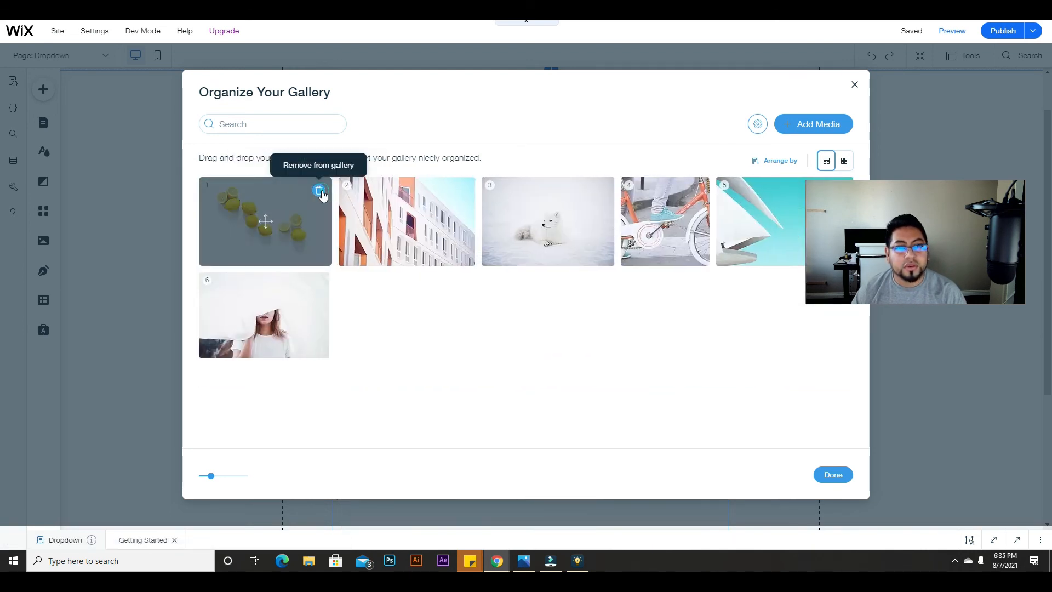
click(320, 191)
click(822, 481)
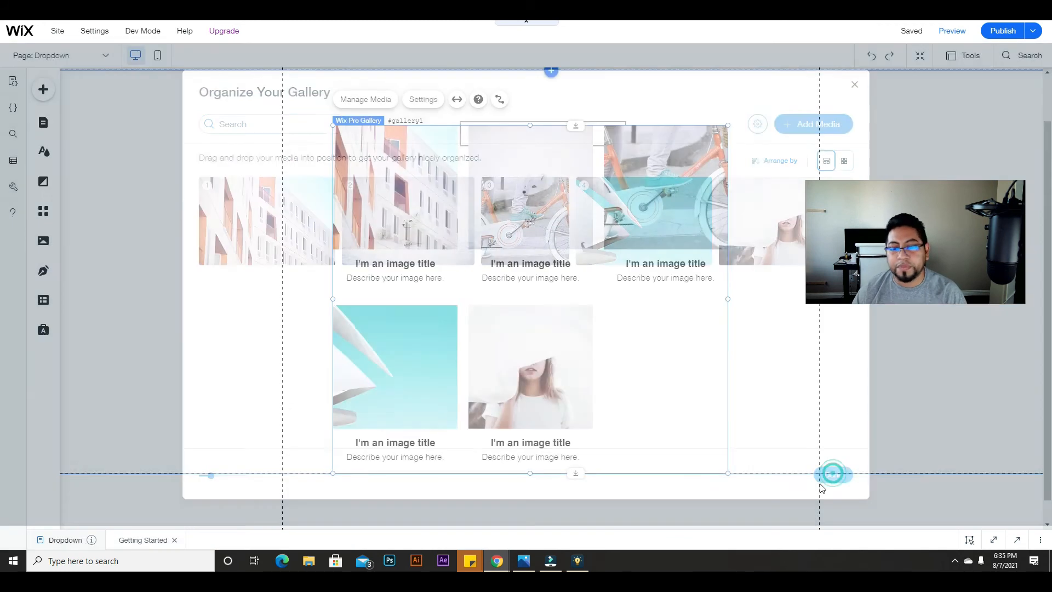
click(741, 338)
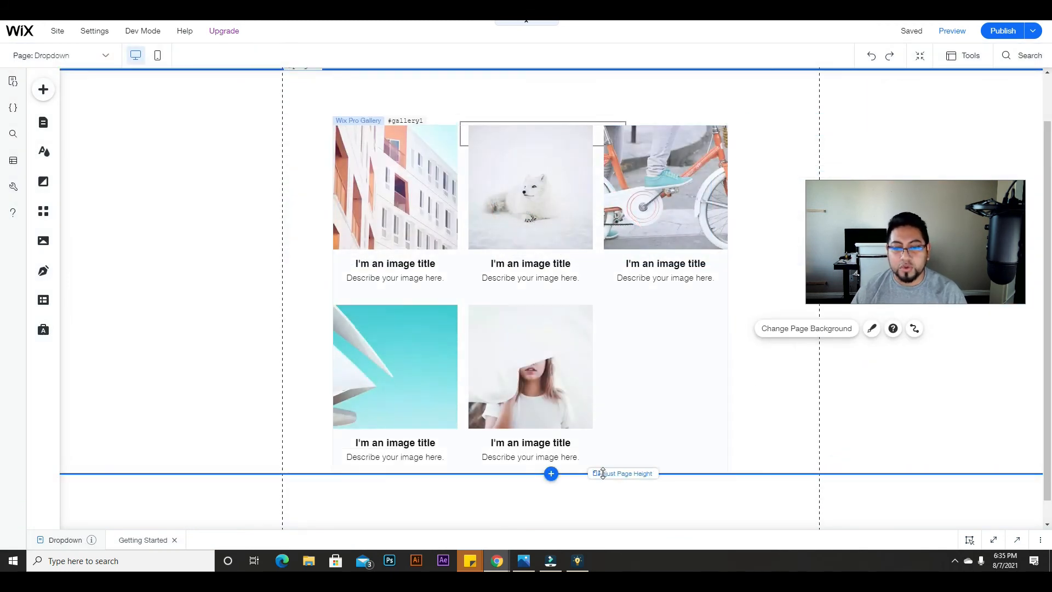
- Move the gallery down so it sits below the dropdown, and deselect it
drag(564, 196, 576, 246)
click(750, 252)
scroll(712, 249, down, 2)
scroll(609, 256, up, 3)
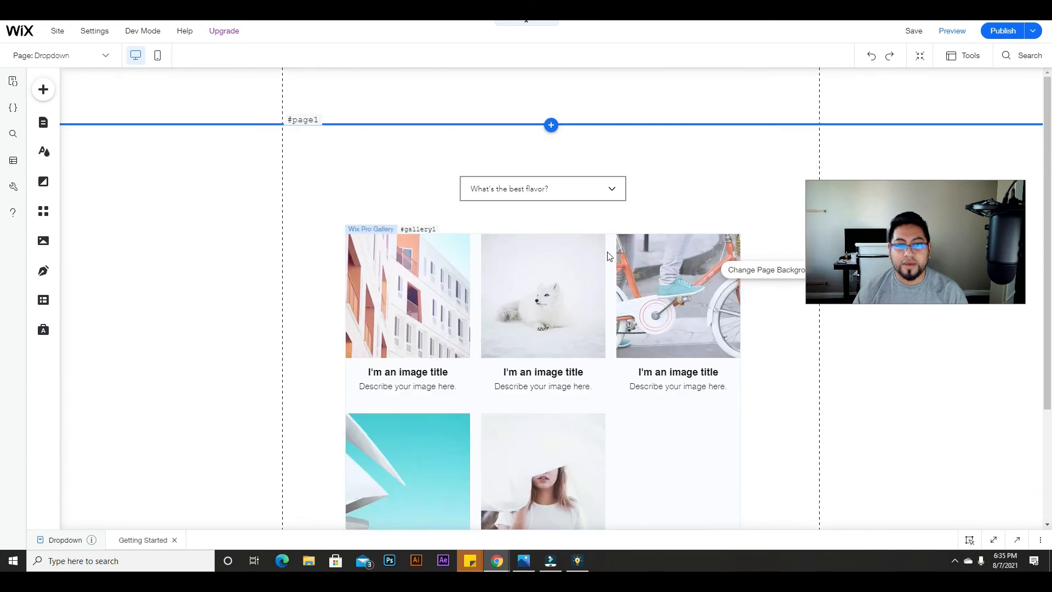
- Delete the dropdown's sample choices, keeping only Vanilla
click(550, 192)
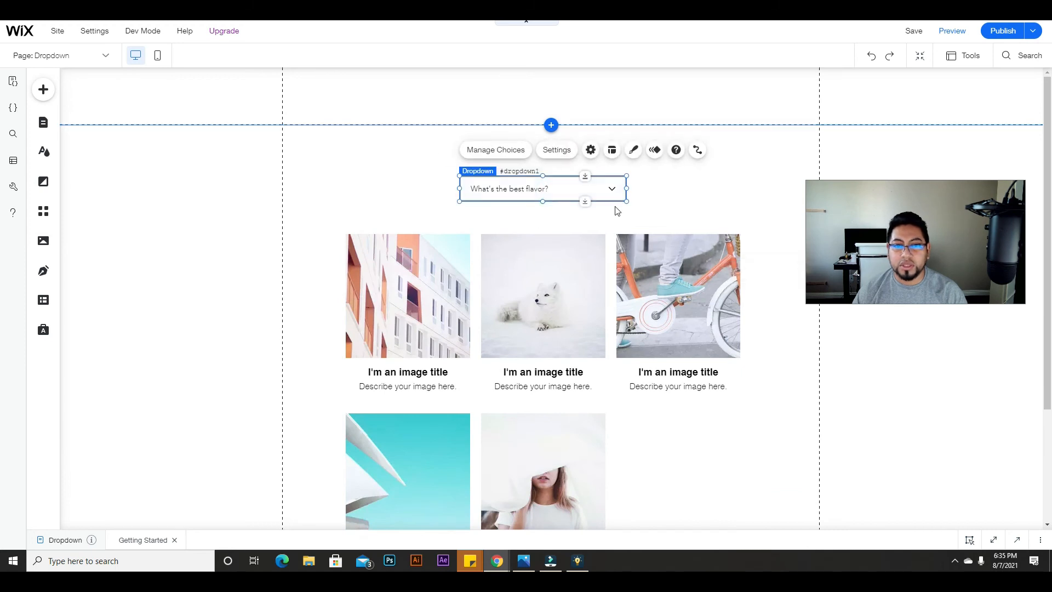
click(502, 151)
click(777, 334)
click(820, 383)
click(779, 298)
click(820, 346)
click(778, 261)
click(817, 311)
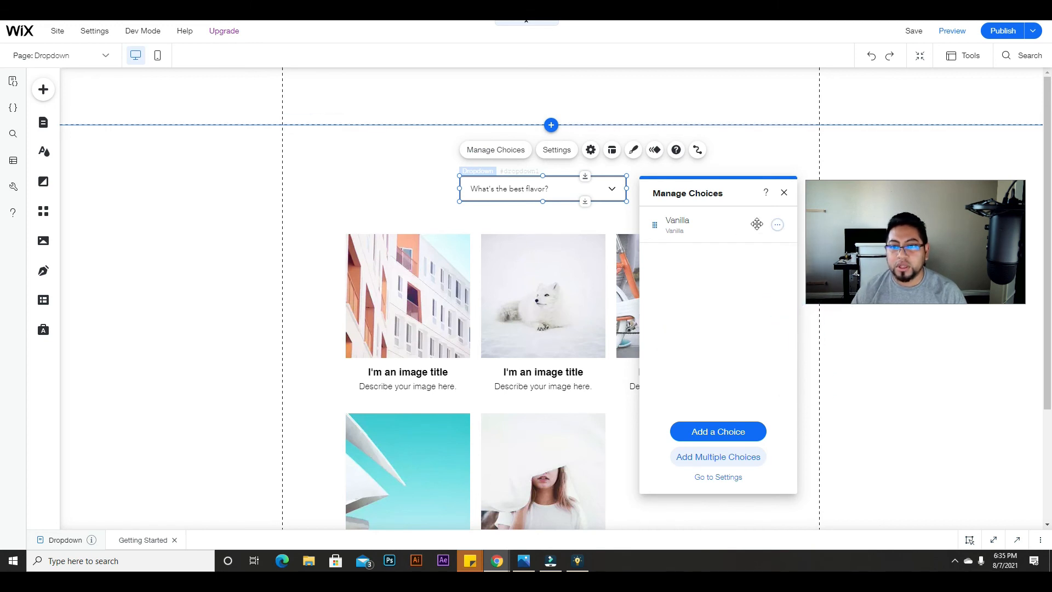
- Change both the label and the value of the dropdown's Vanilla choice to Mexican
drag(727, 198, 391, 120)
click(441, 147)
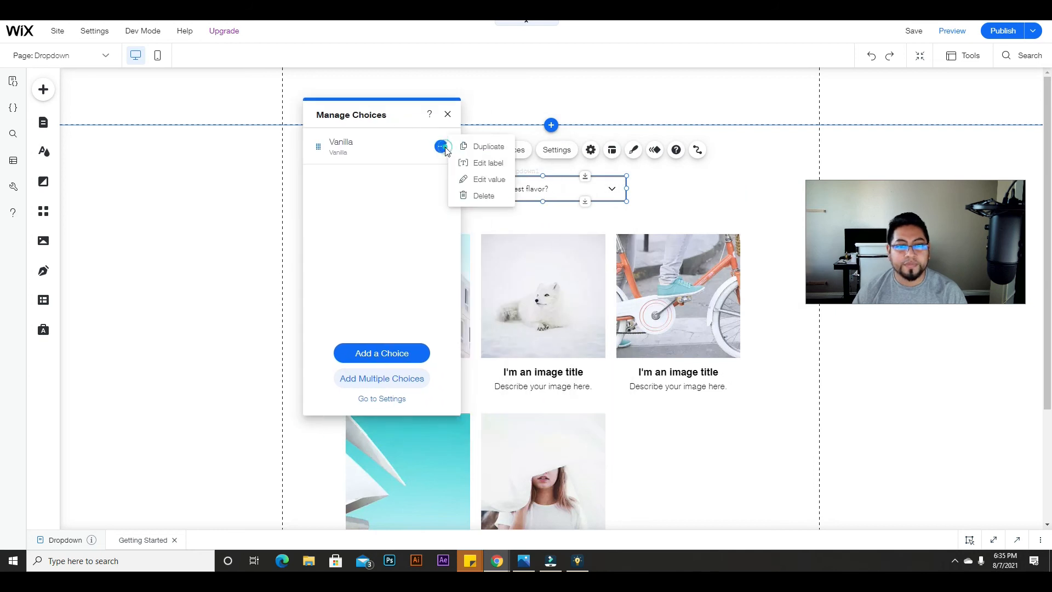
click(485, 163)
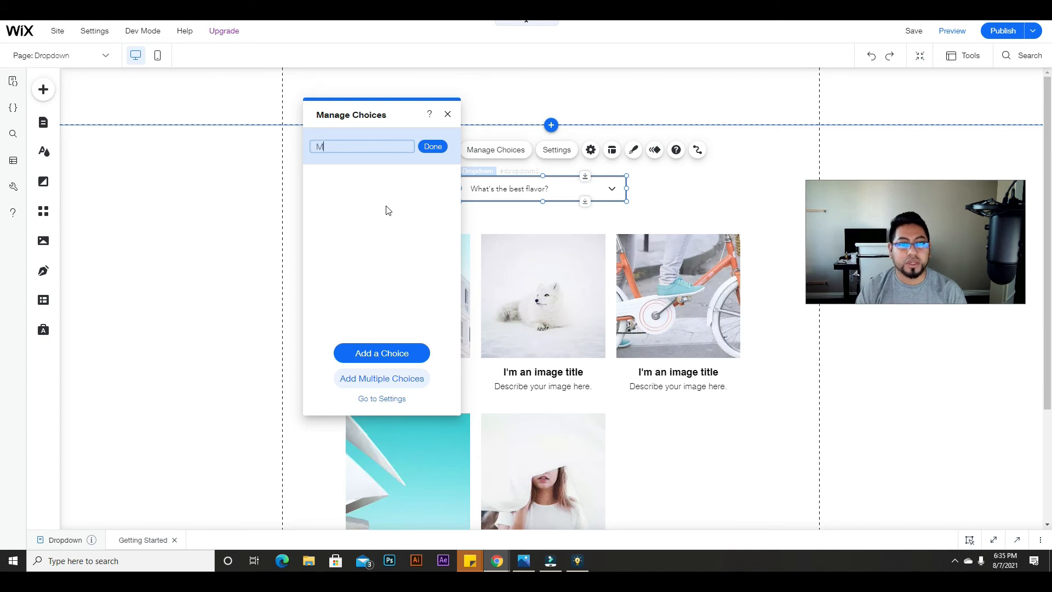
click(429, 149)
click(442, 148)
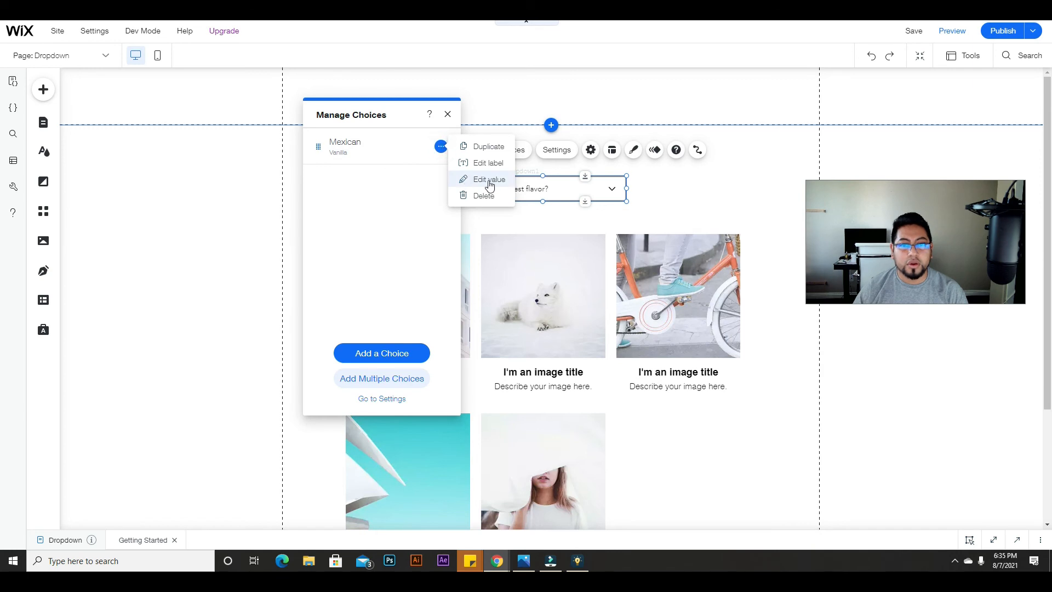
click(489, 181)
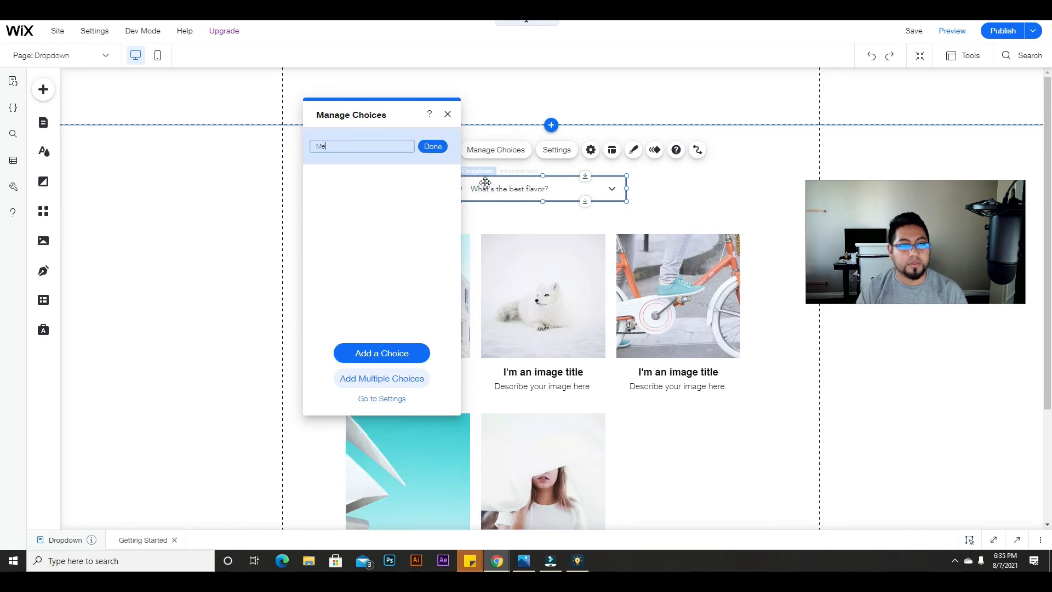
click(442, 156)
- Add a second dropdown choice with Salvadorian as both its label and its value
click(387, 353)
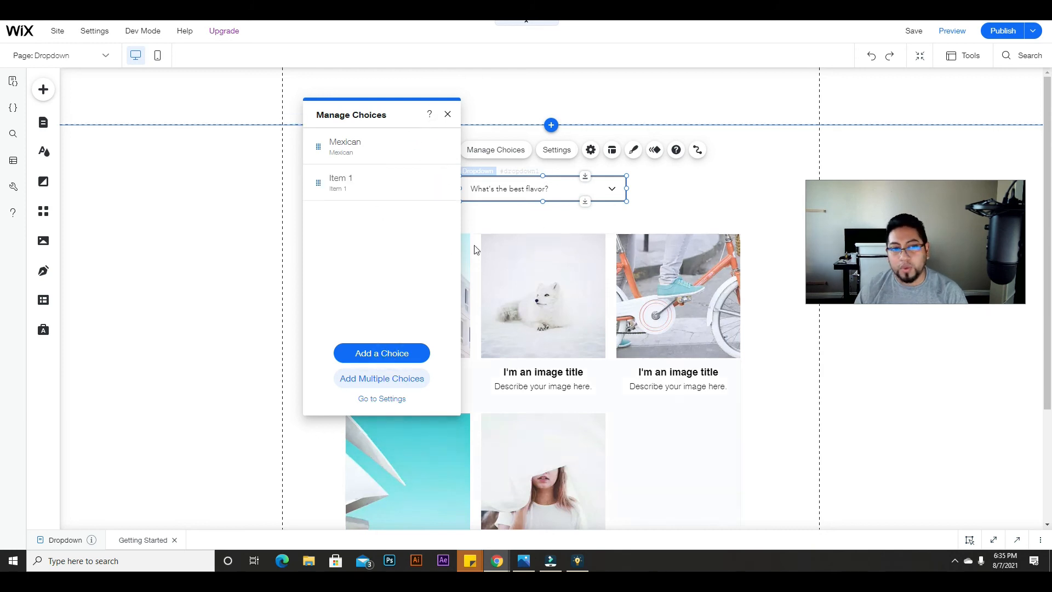
click(442, 183)
click(491, 213)
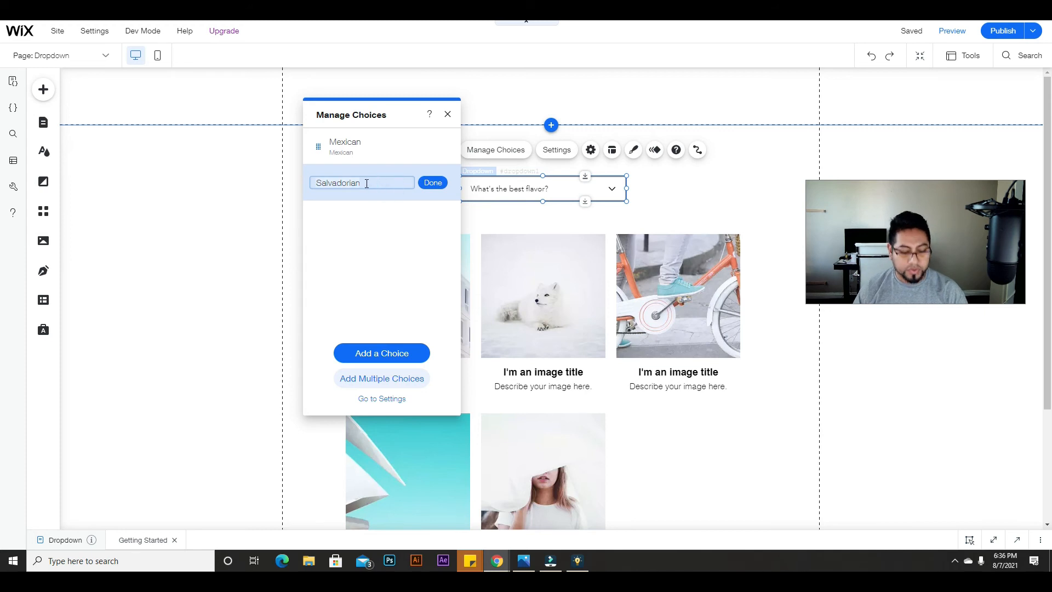
click(433, 182)
click(473, 215)
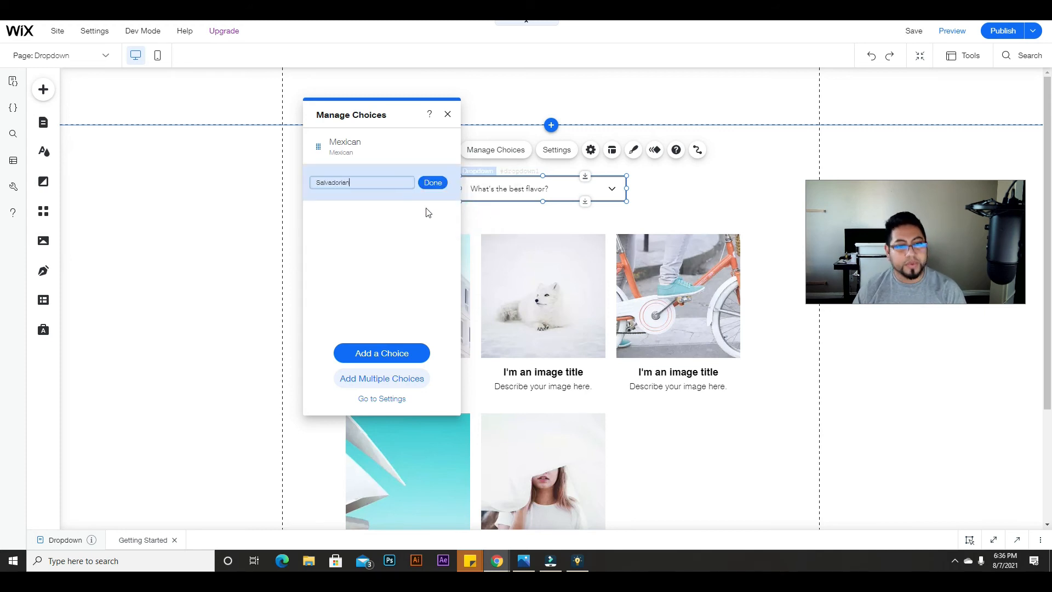
click(437, 189)
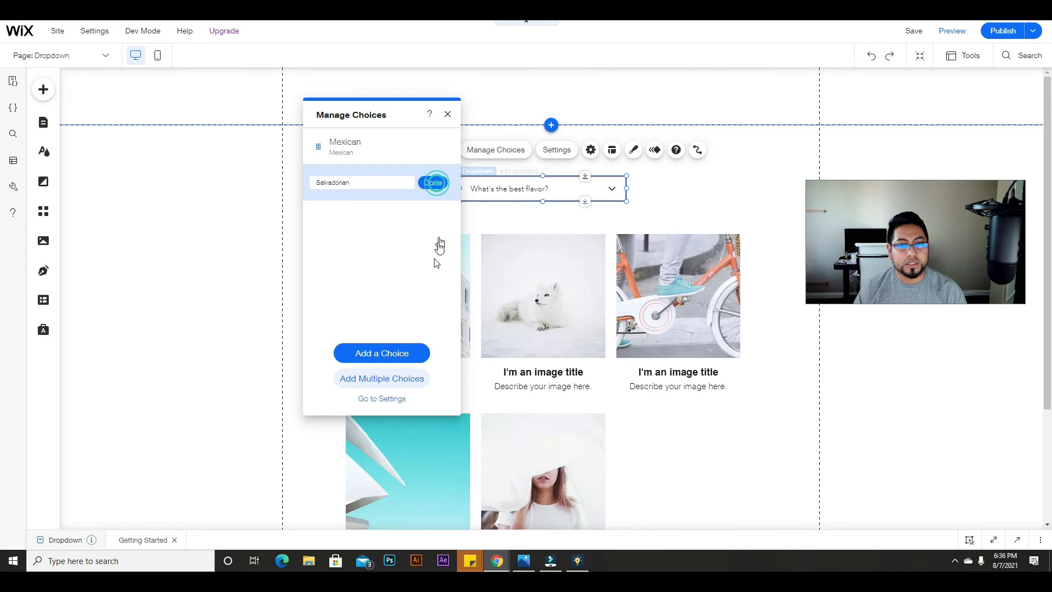
- Add a third dropdown choice and label it Italian
click(400, 350)
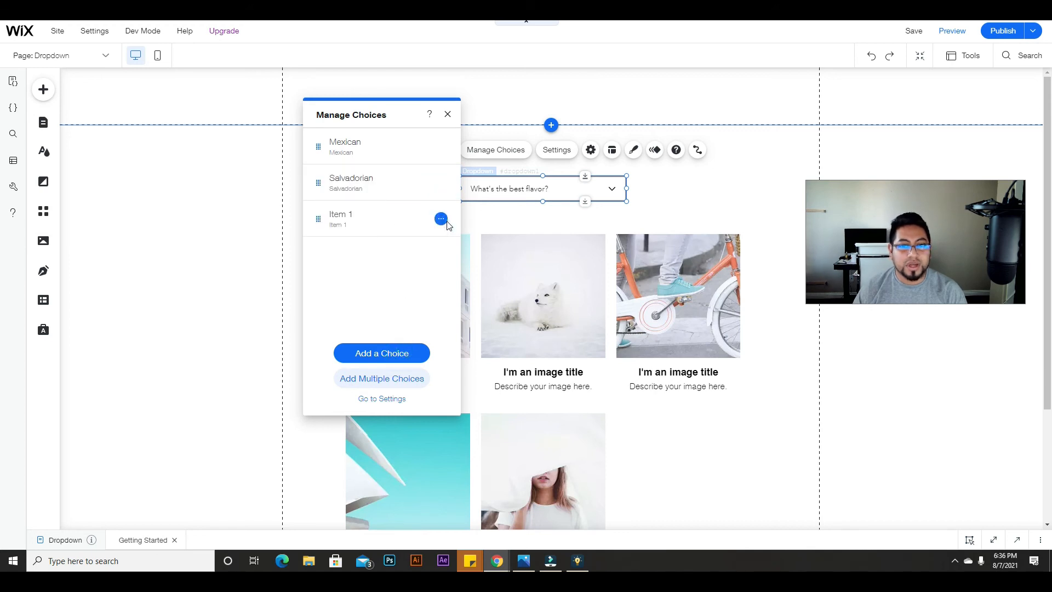
click(442, 219)
click(475, 244)
key(BackSpace)
key(BackSpace)
key(BackSpace)
key(BackSpace)
key(BackSpace)
key(BackSpace)
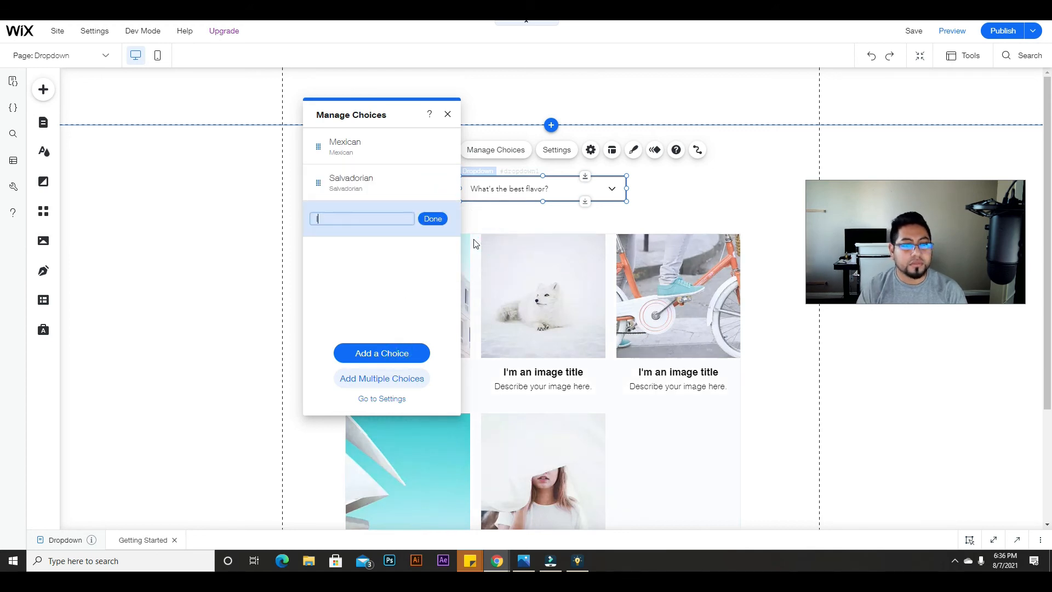
text(Italian)
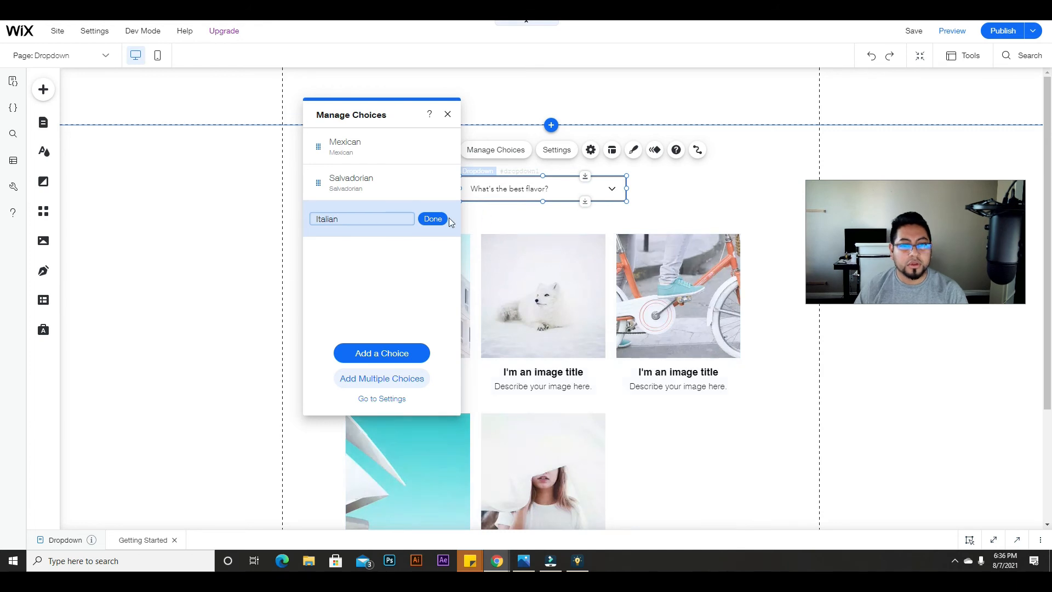
click(443, 221)
- Set the Italian choice's value to Italian and close the dropdown's choice list
click(442, 218)
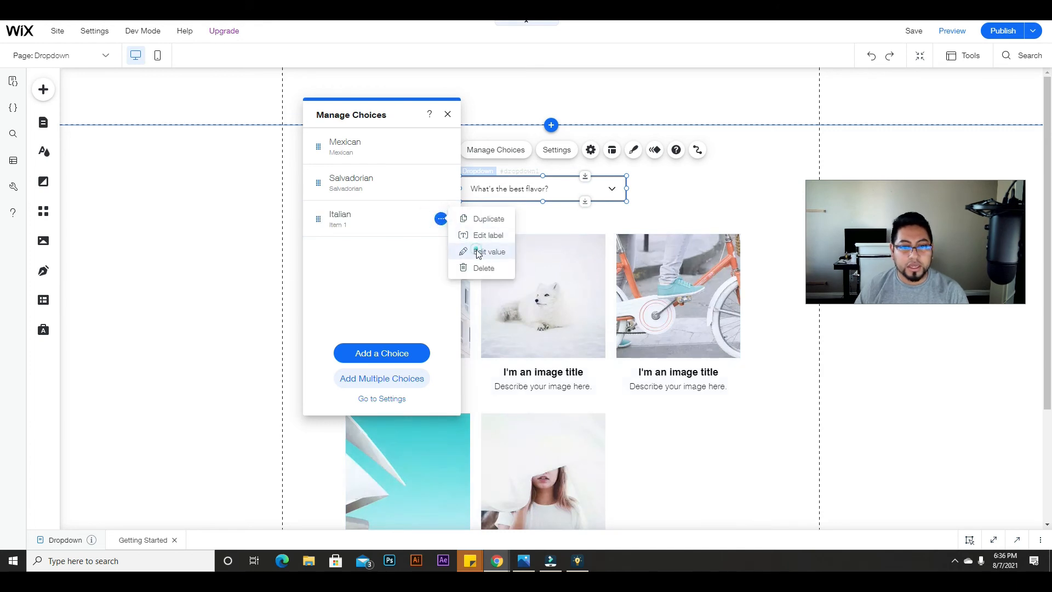
click(476, 251)
key(BackSpace)
key(BackSpace)
key(BackSpace)
key(BackSpace)
key(BackSpace)
key(BackSpace)
text(Italian)
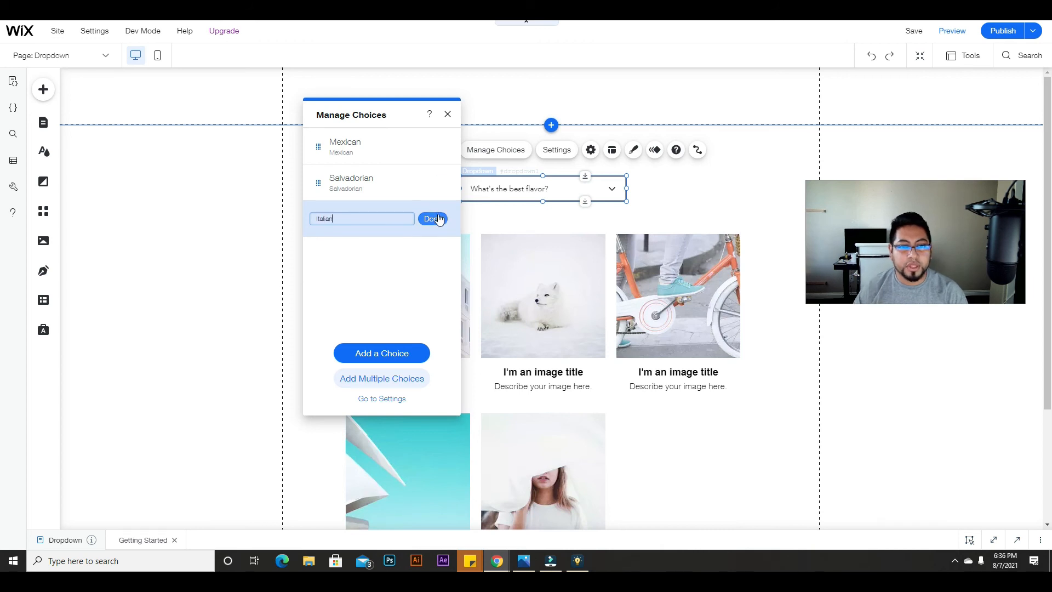
click(434, 219)
click(448, 114)
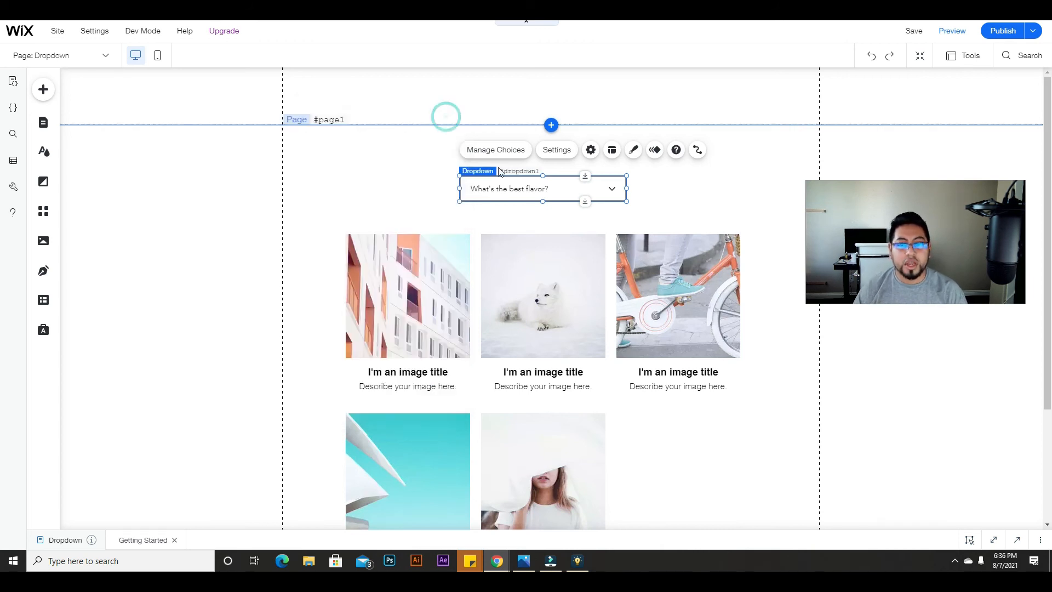
- Add a dataset to the Dropdown page and place it in the empty margin beside the dropdown
click(571, 313)
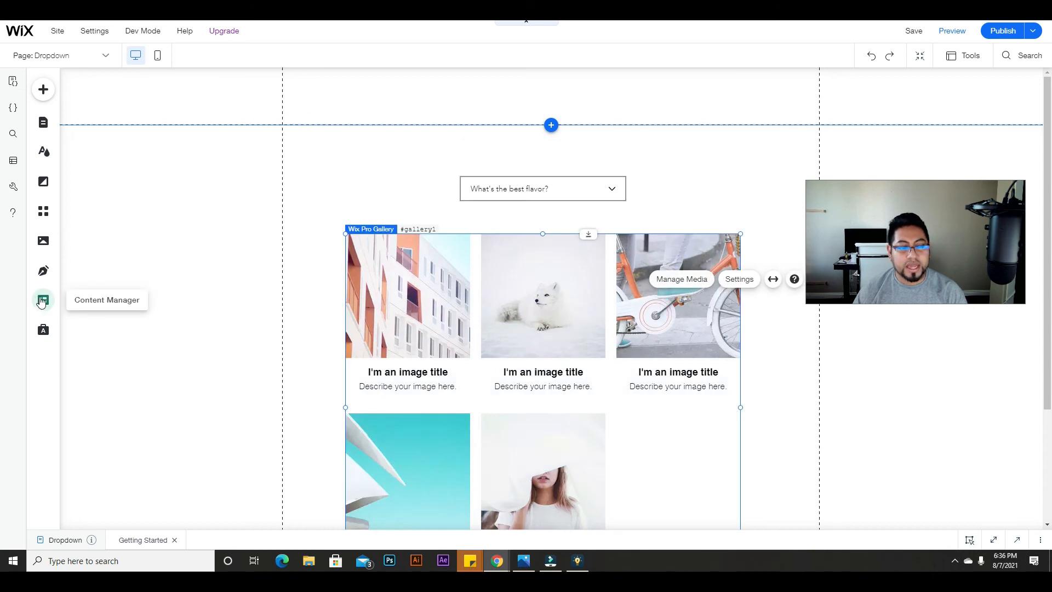
click(43, 300)
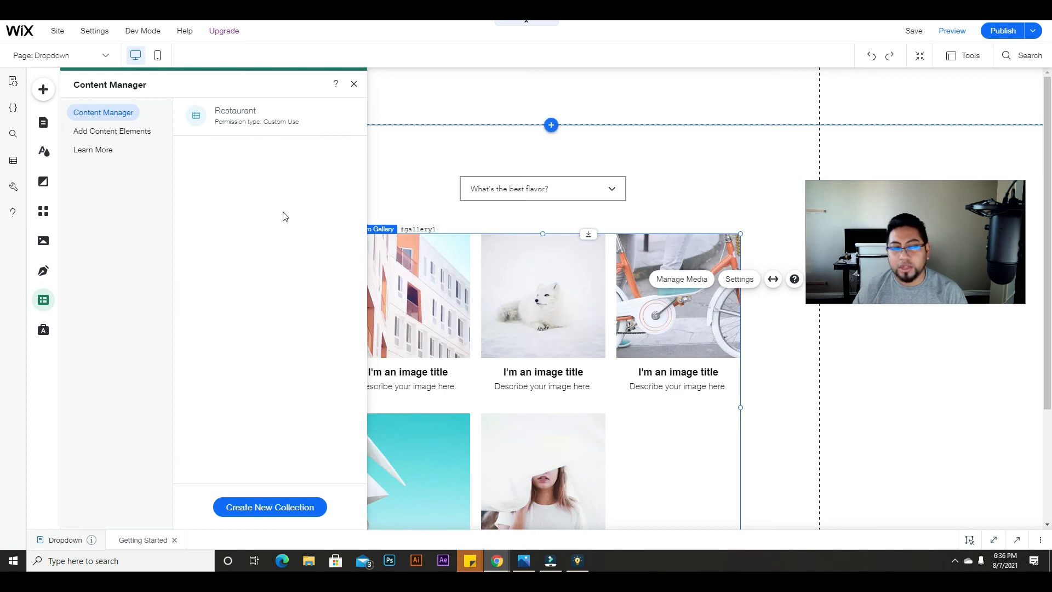
click(116, 134)
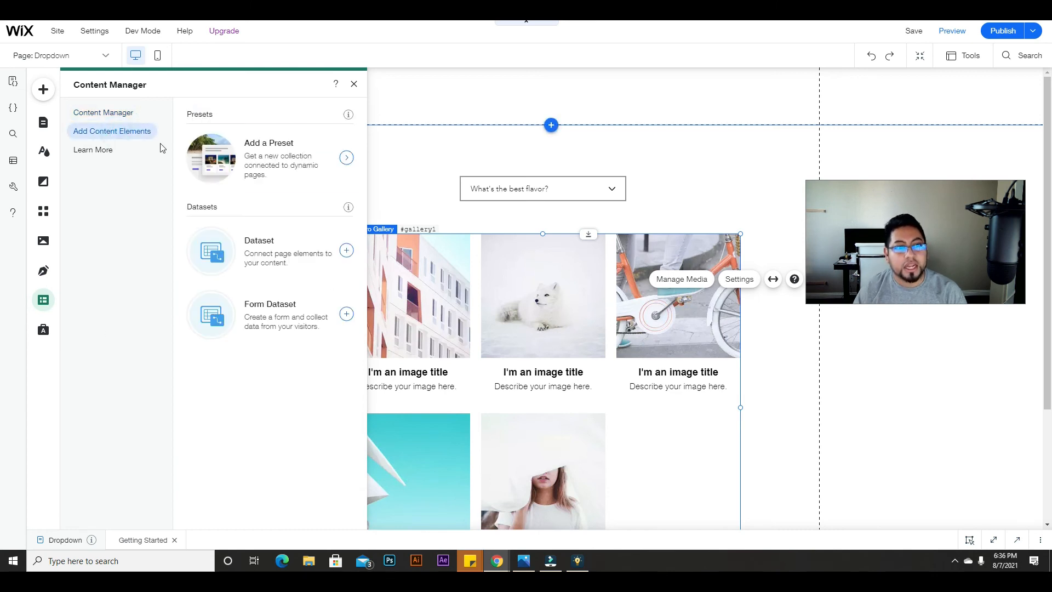
click(280, 258)
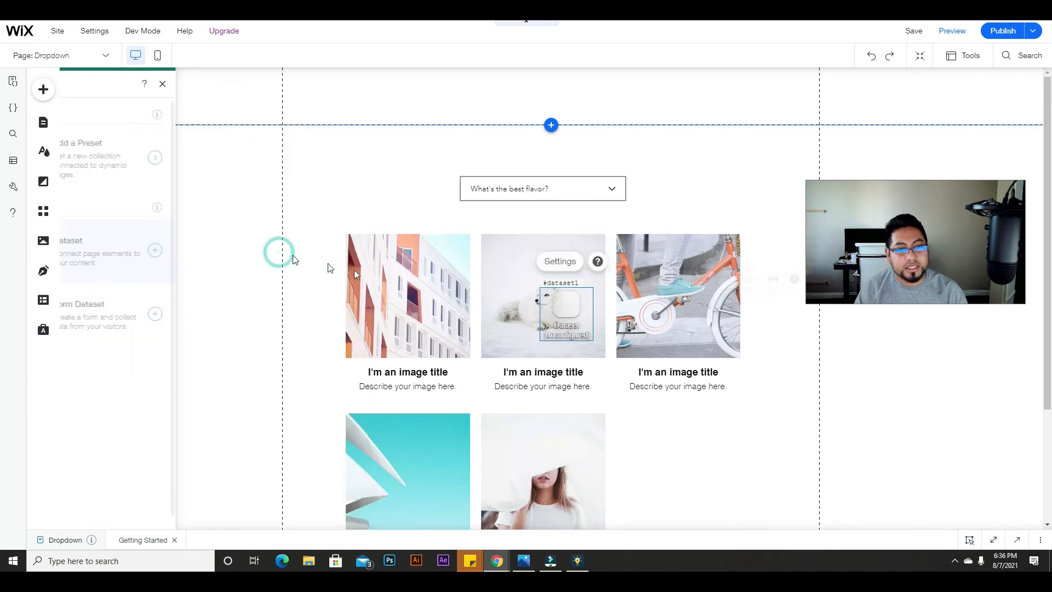
drag(221, 181, 188, 165)
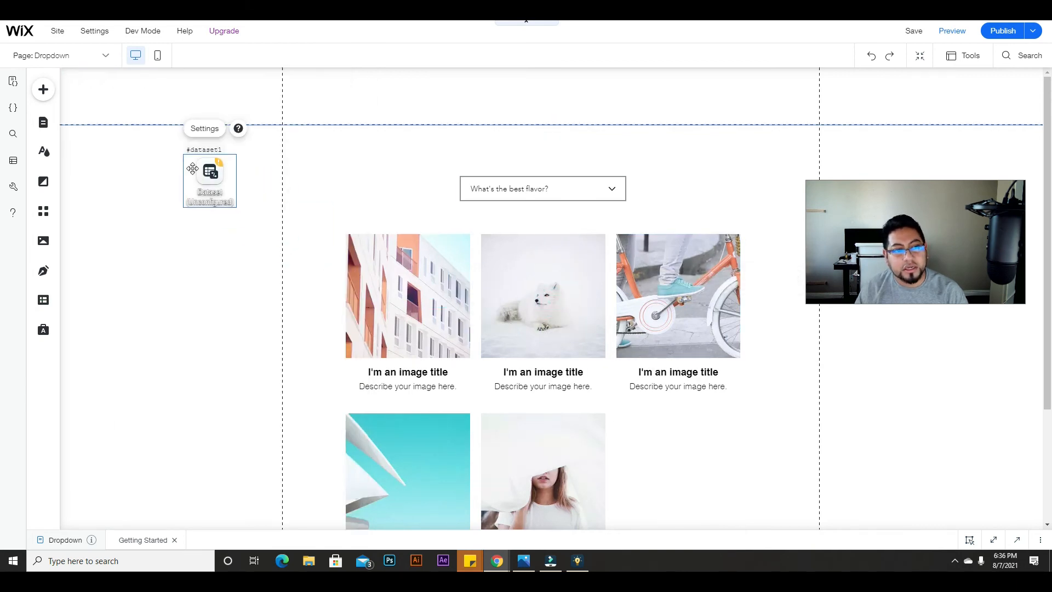
- Connect the new dataset to the Restaurant collection and close its settings
click(205, 130)
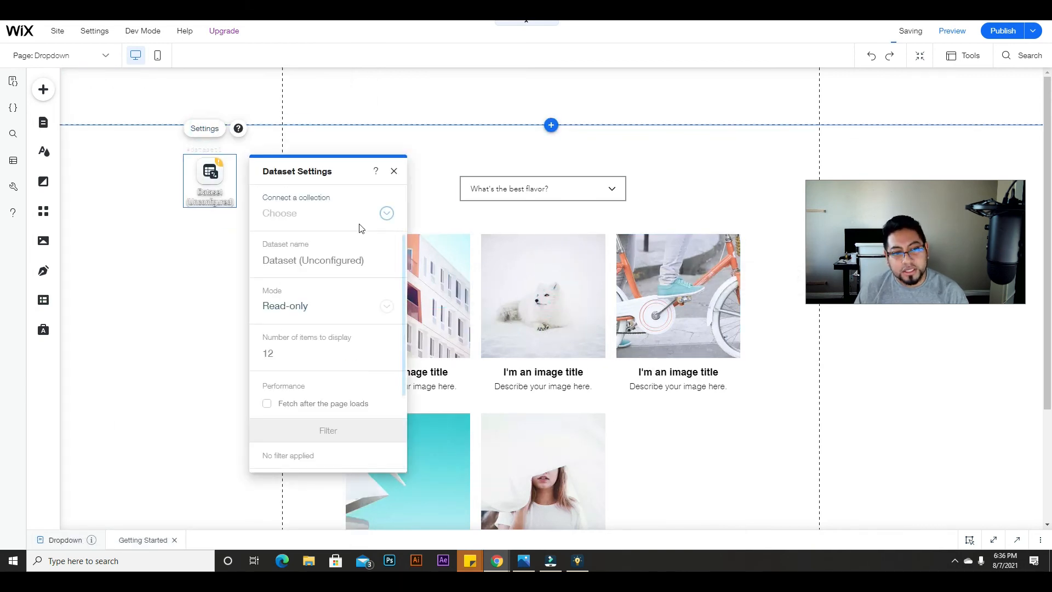
click(369, 215)
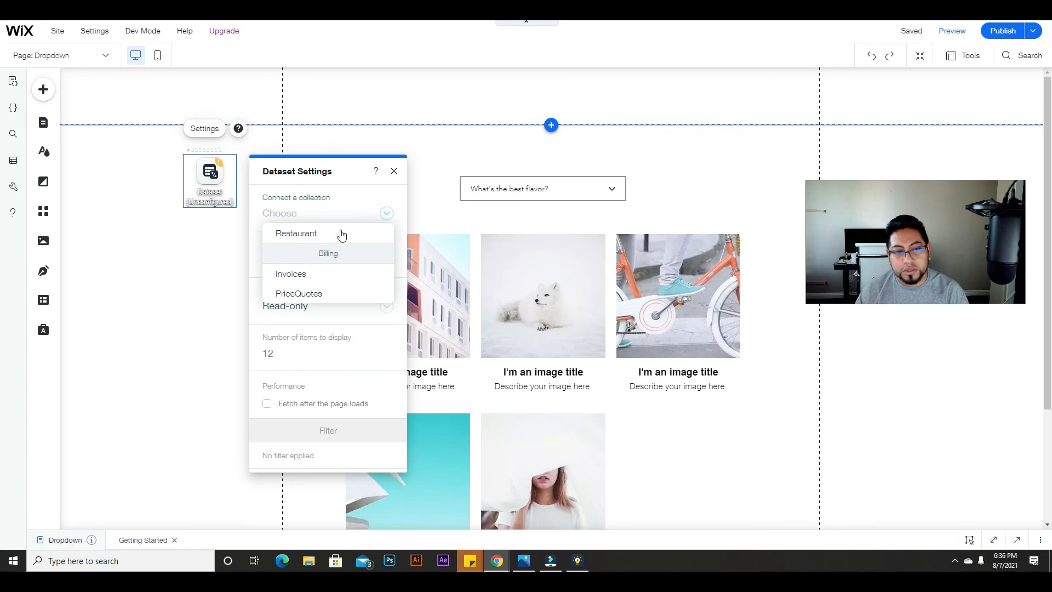
click(301, 236)
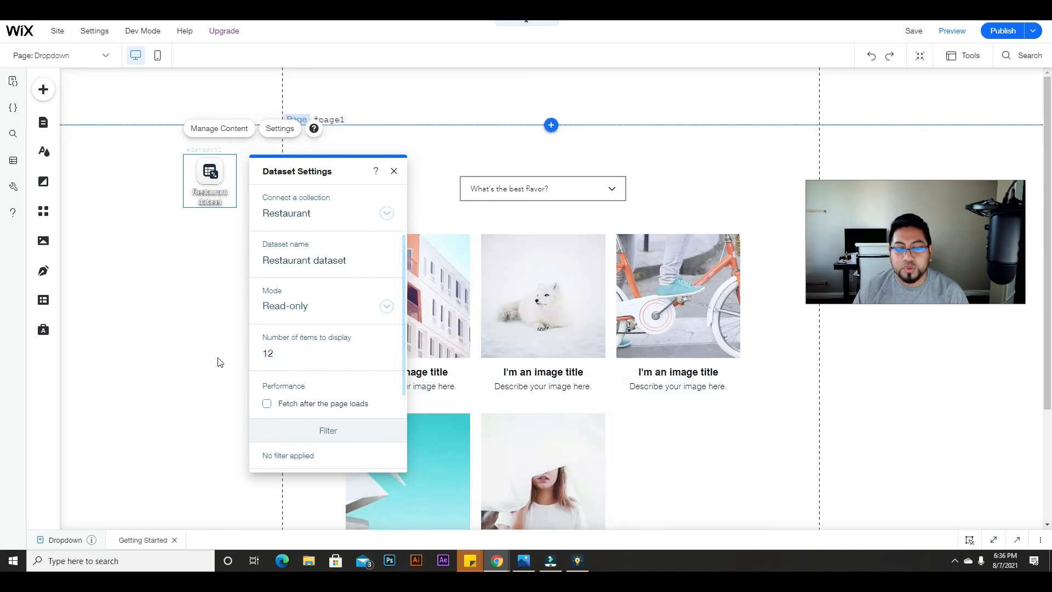
click(290, 357)
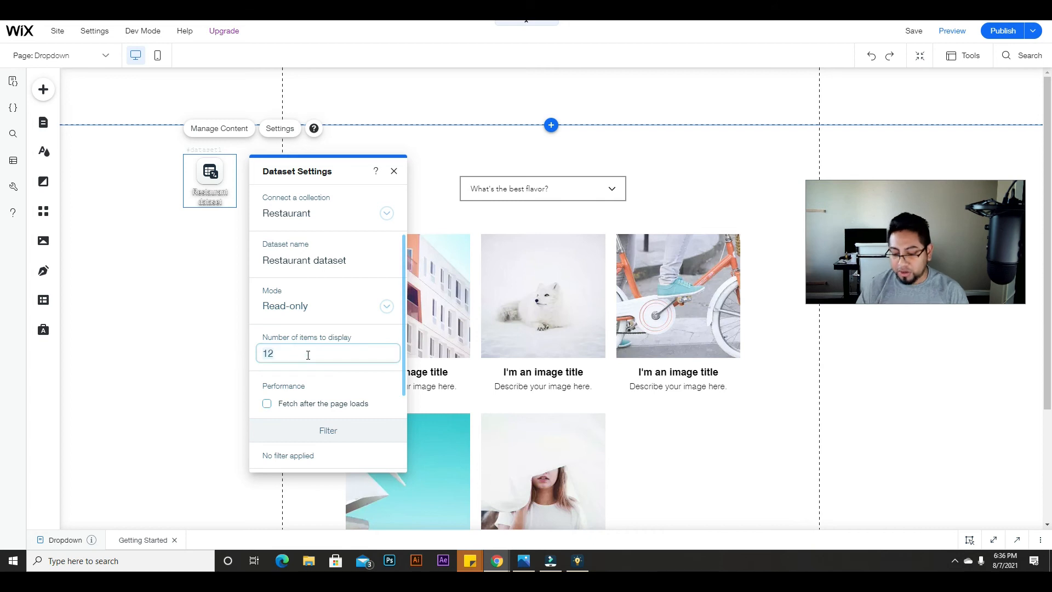
click(394, 171)
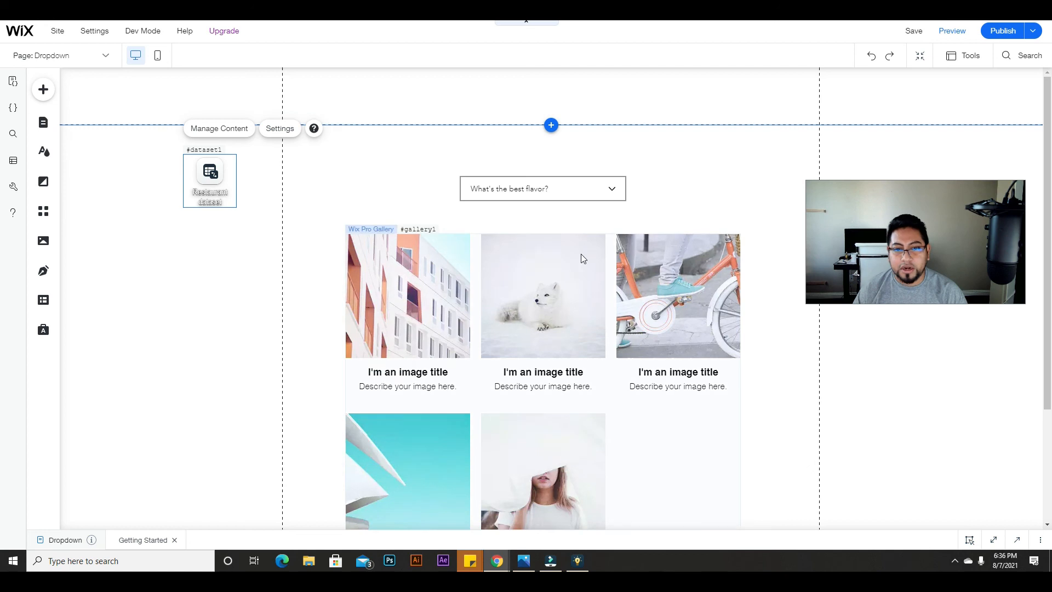
- Replace the Dropdown page's default code with the wix-data template that filters #datasetID on FIELDKEY whenever #selectionTagsID changes, and collapse the code editor
scroll(519, 335, down, 2)
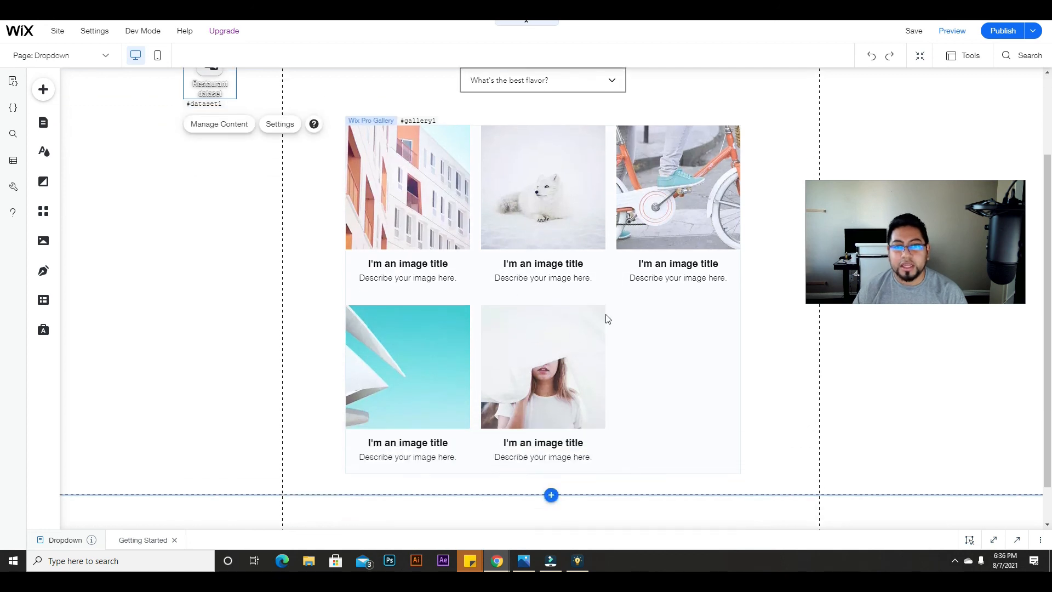
scroll(608, 319, up, 2)
scroll(936, 497, down, 2)
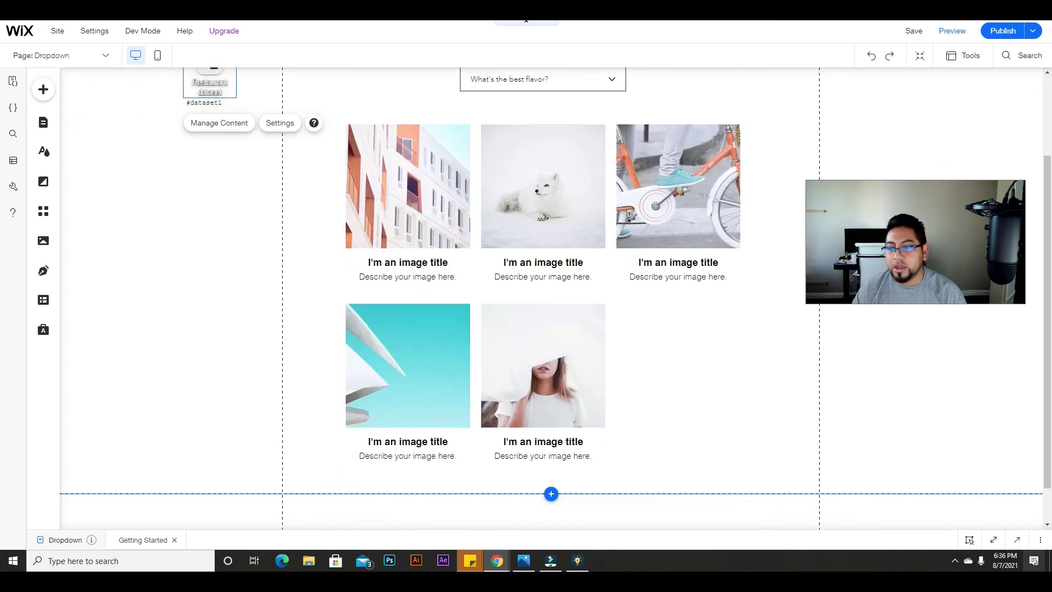
click(1017, 541)
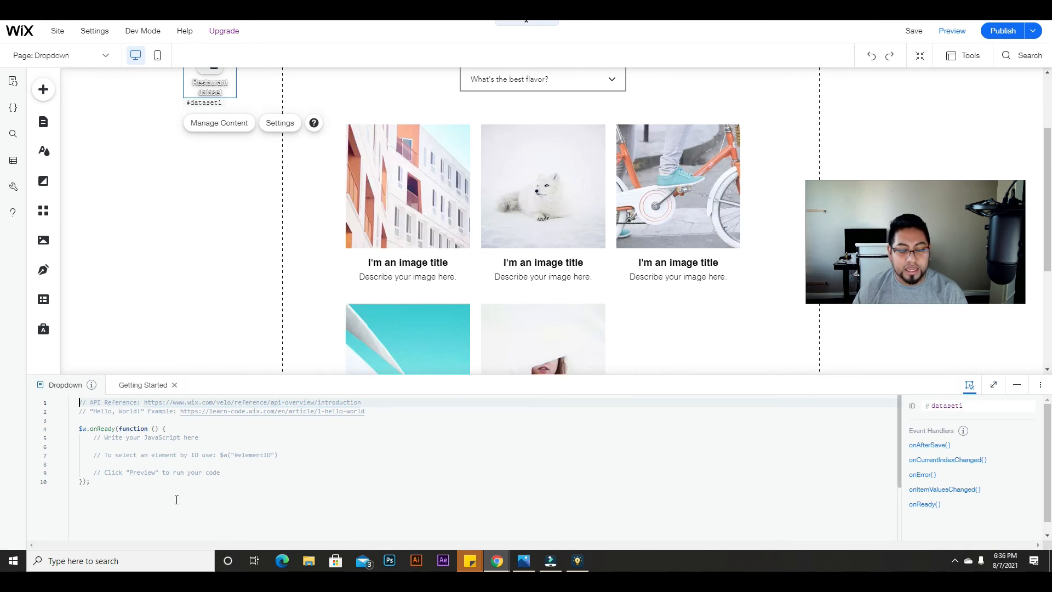
drag(105, 487, 84, 395)
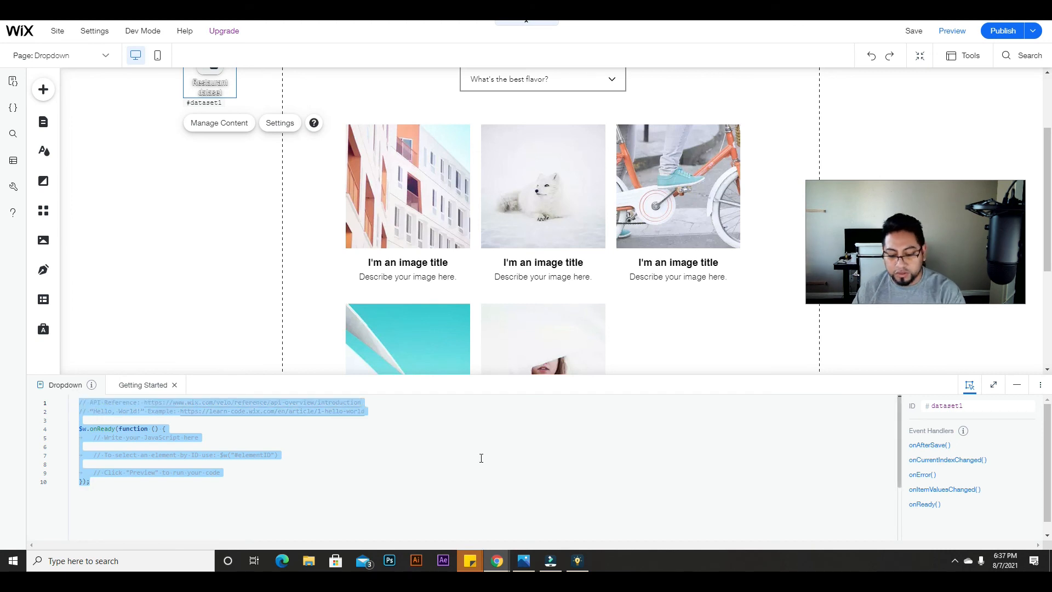
key(BackSpace)
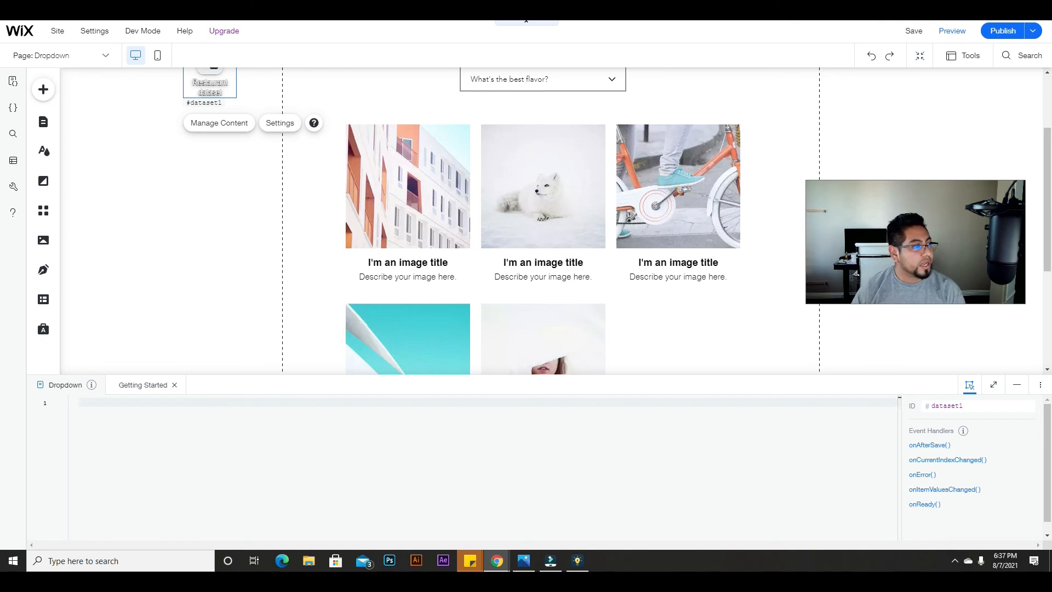
text(import wixData from 'wix-data';   $w.onReady(function () {      $w('#selectionTagsID').onChange(() => {         const selectedTag = $w('#selectionTagsID').value;          let filter = wixData.filter();          if (selectedTag.length > 0) {             filter = filter.hasSome("FIELDKEY", selectedTag);         }          $w('#datasetID').setFilter(filter);      }) });)
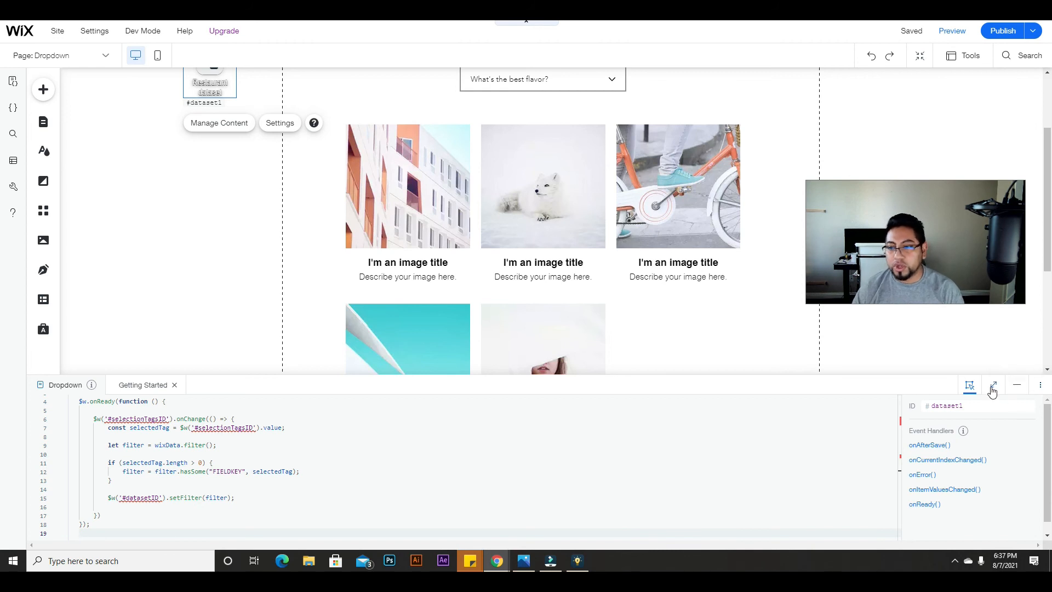
click(1016, 385)
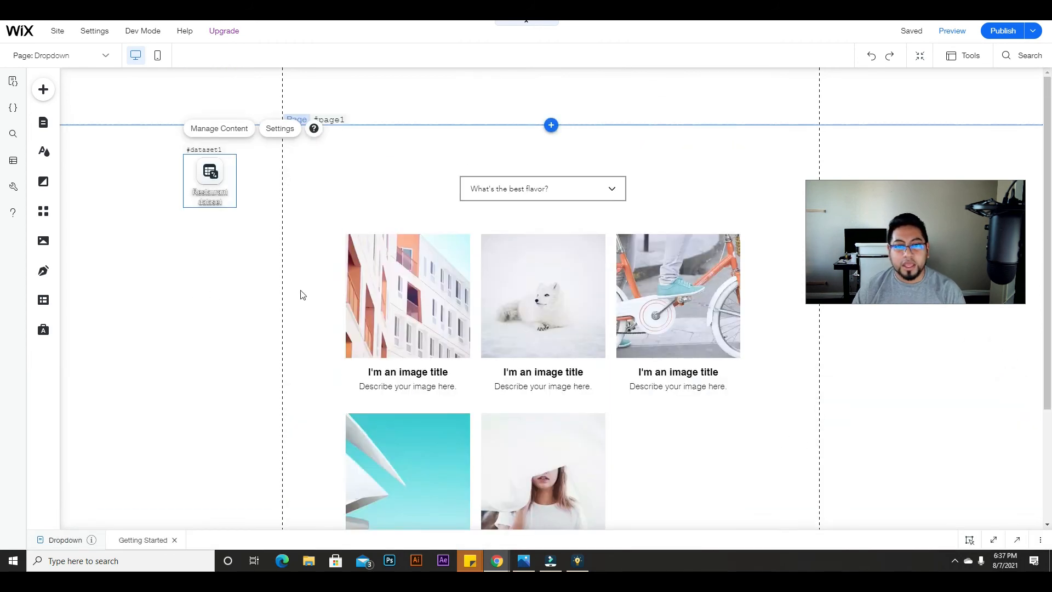
- Nudge the dropdown slightly up and left above the gallery
mouse_move(551, 198)
mouse_down()
mouse_move(583, 192)
mouse_move(546, 189)
mouse_up()
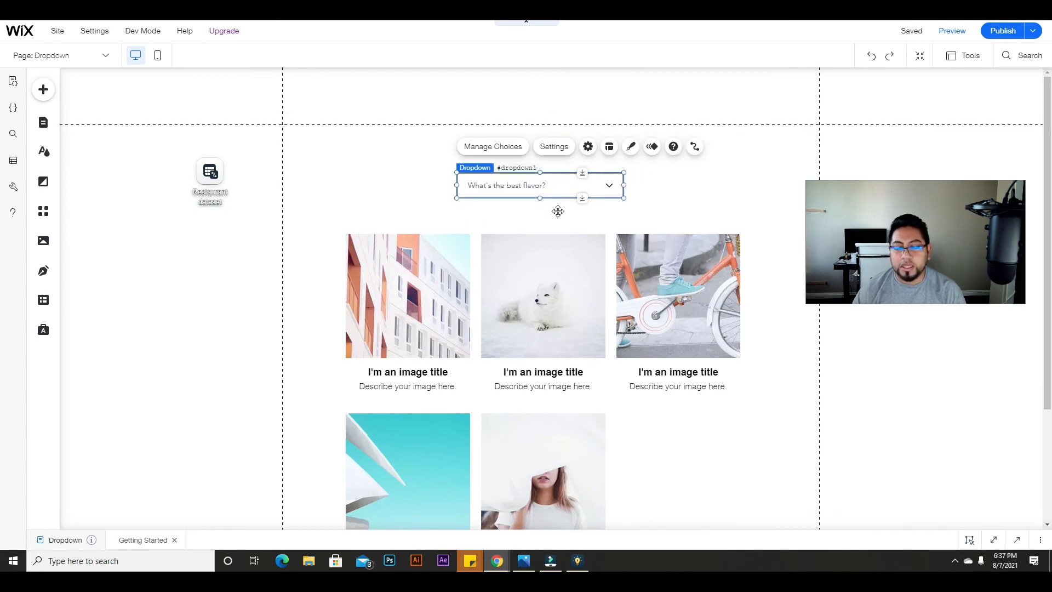
- Connect the gallery below the dropdown to the Restaurant dataset
scroll(580, 360, down, 2)
scroll(534, 335, up, 2)
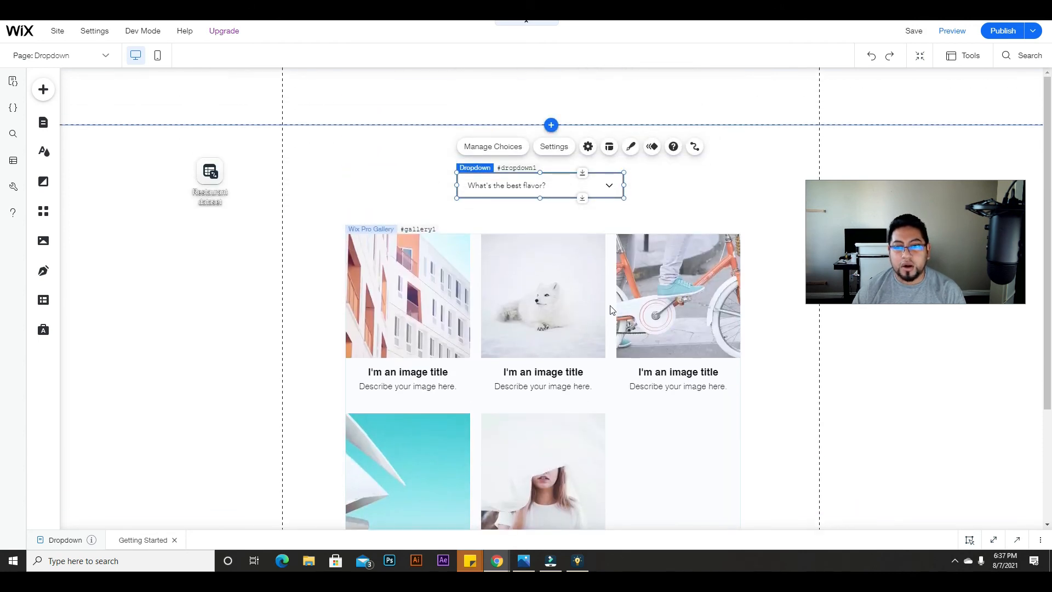
click(617, 221)
click(639, 264)
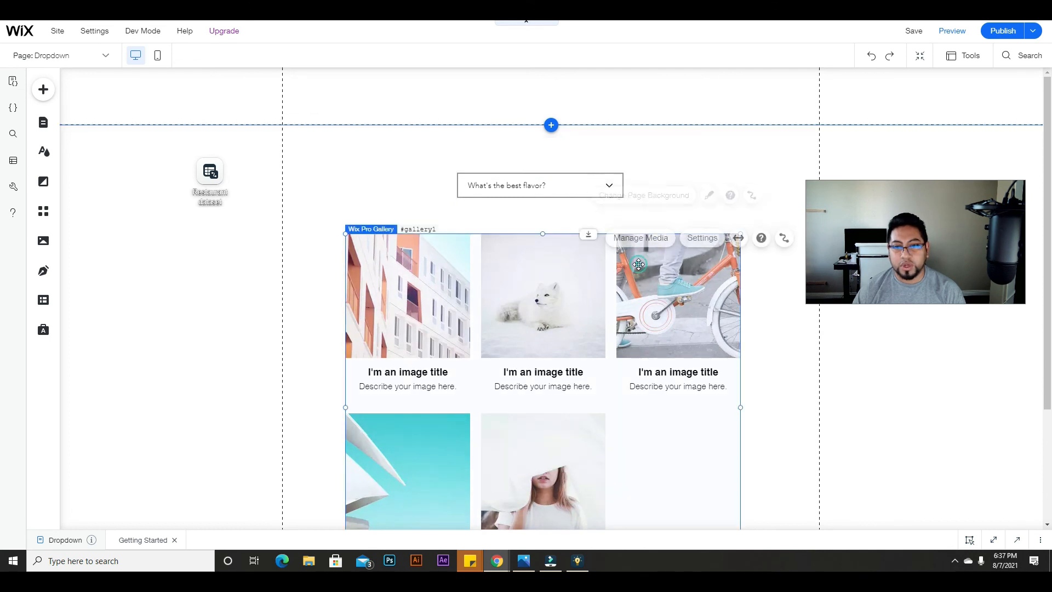
click(779, 238)
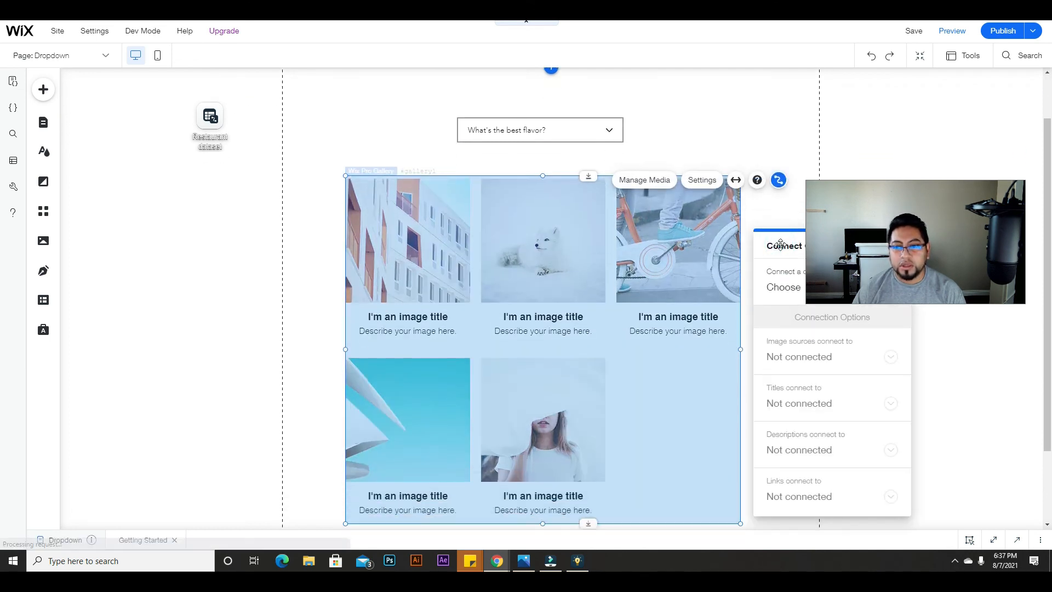
drag(729, 243, 467, 200)
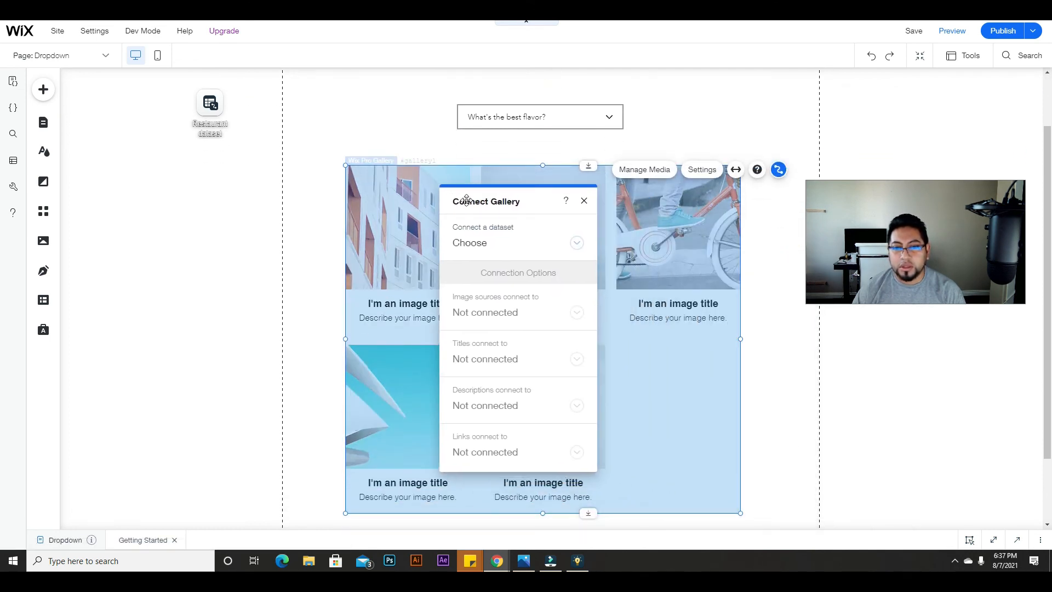
click(573, 244)
click(537, 265)
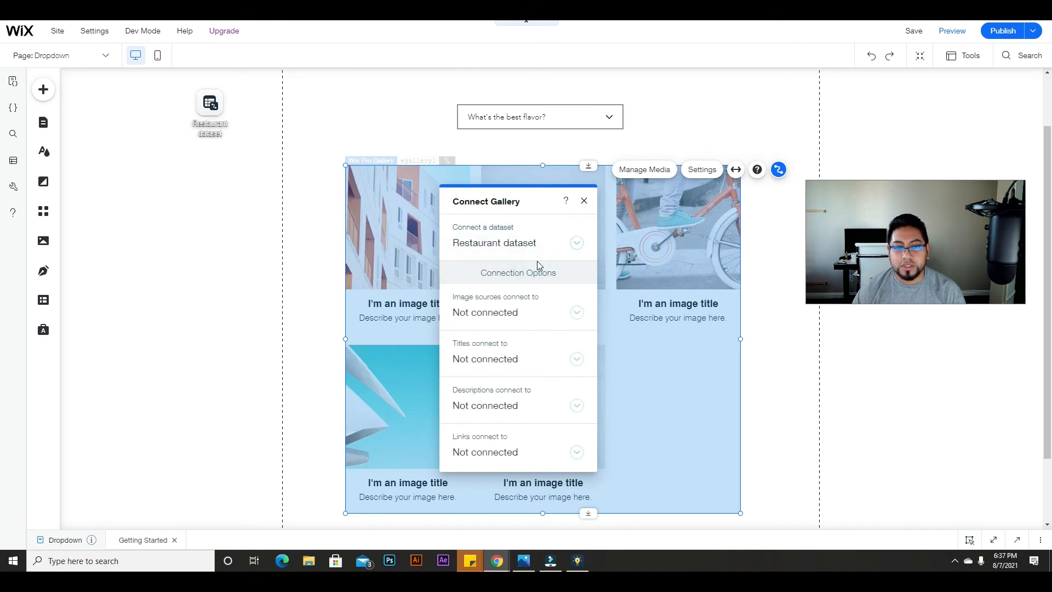
- Link the gallery's image sources to Image, titles to Dish and descriptions to Location, and close the connection settings
click(567, 318)
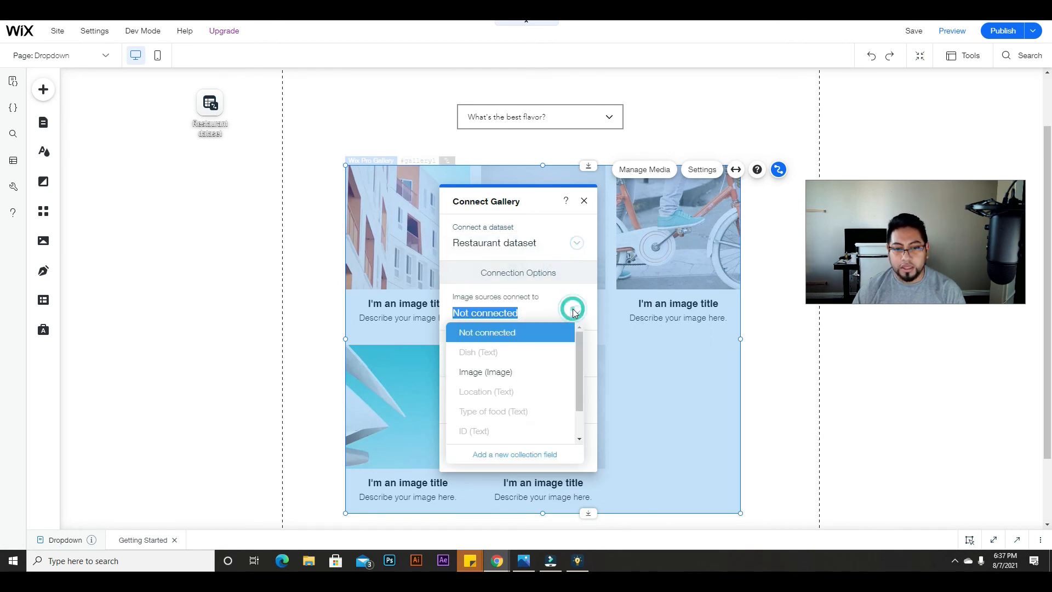
click(505, 377)
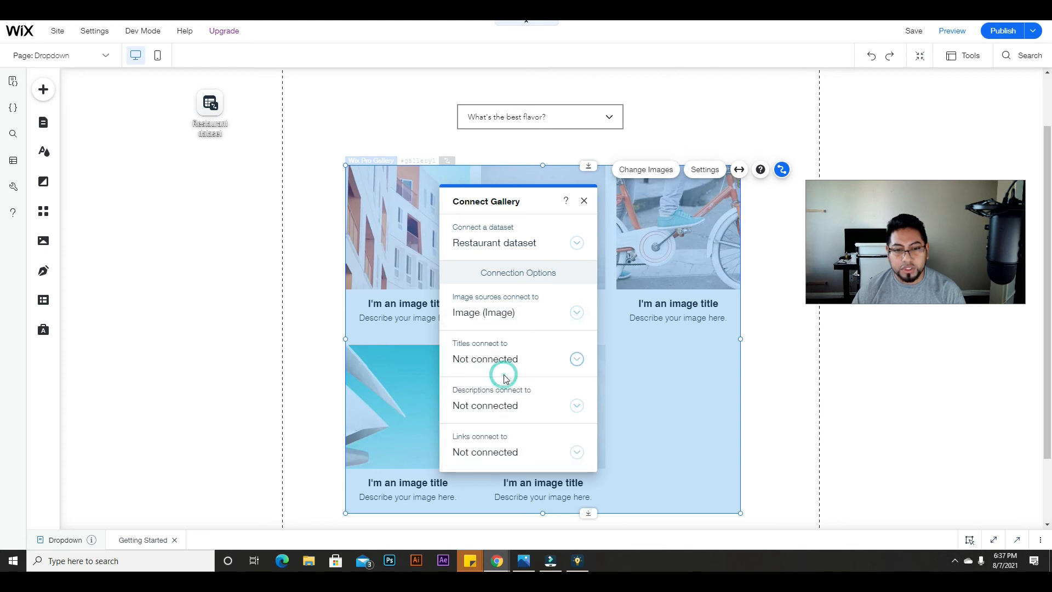
click(577, 359)
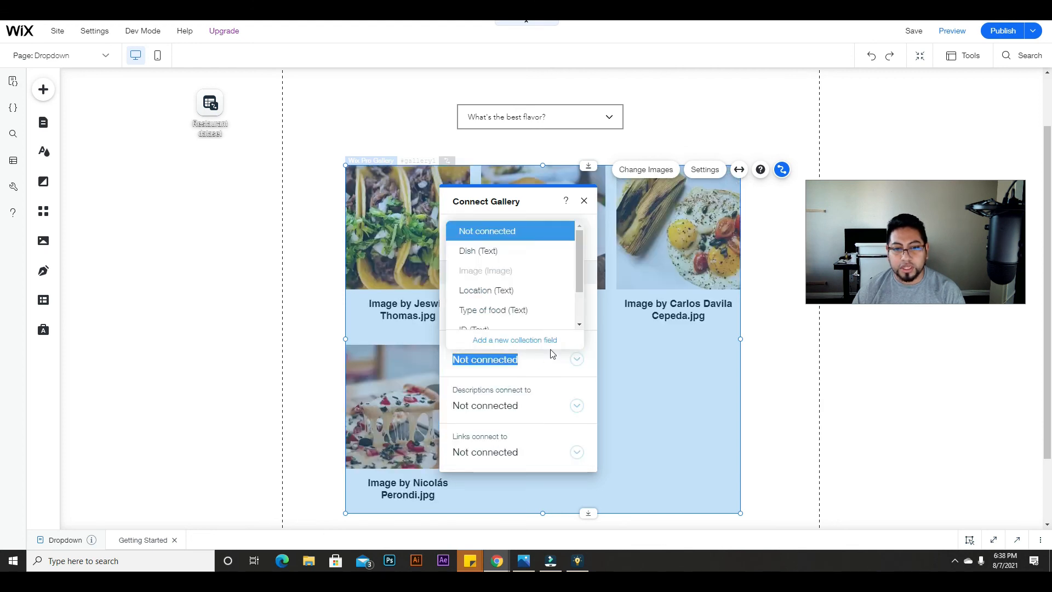
click(508, 252)
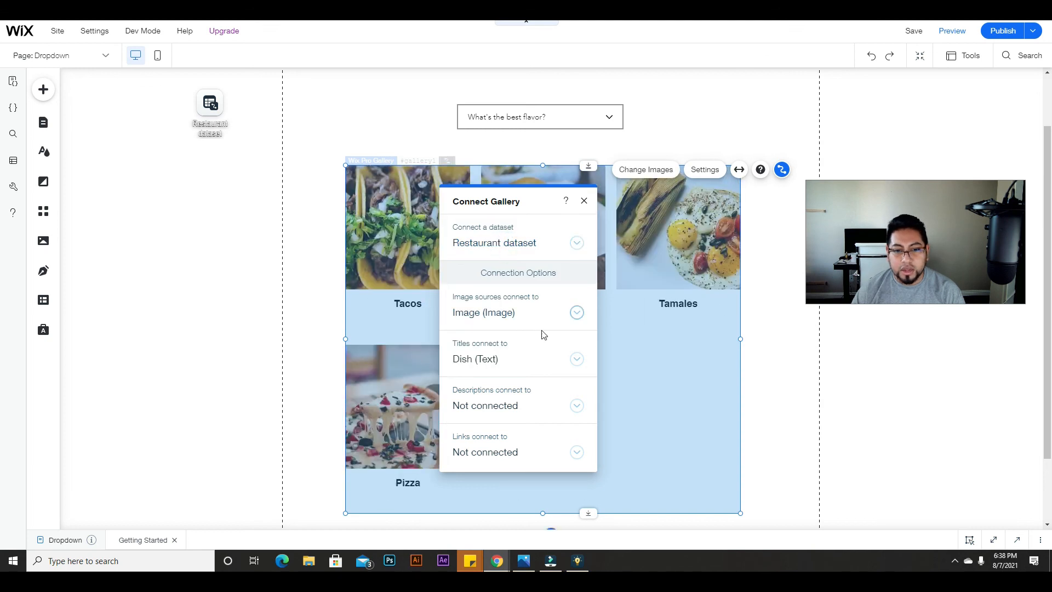
click(574, 407)
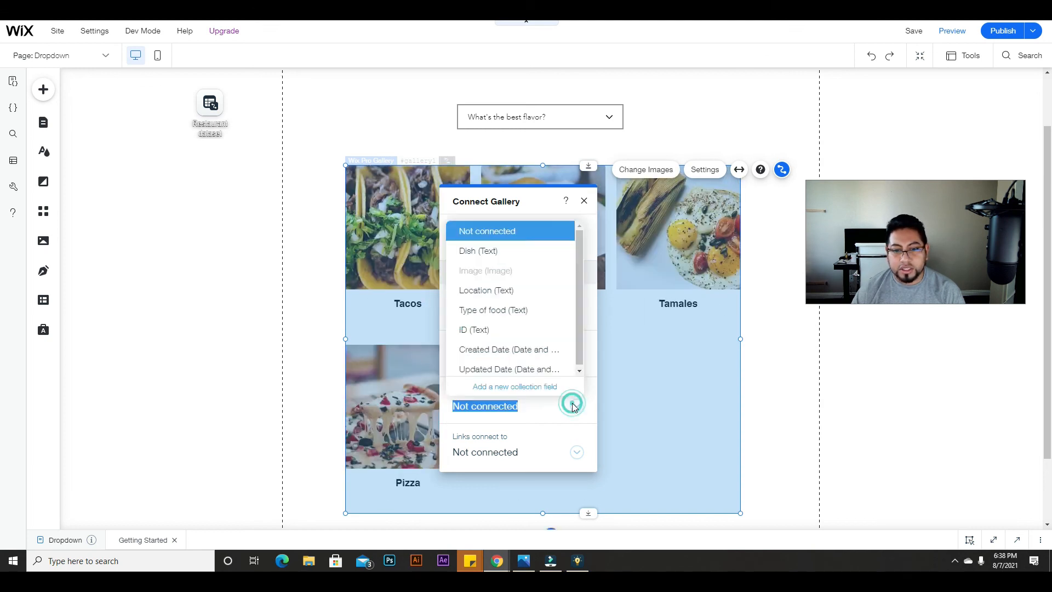
click(497, 298)
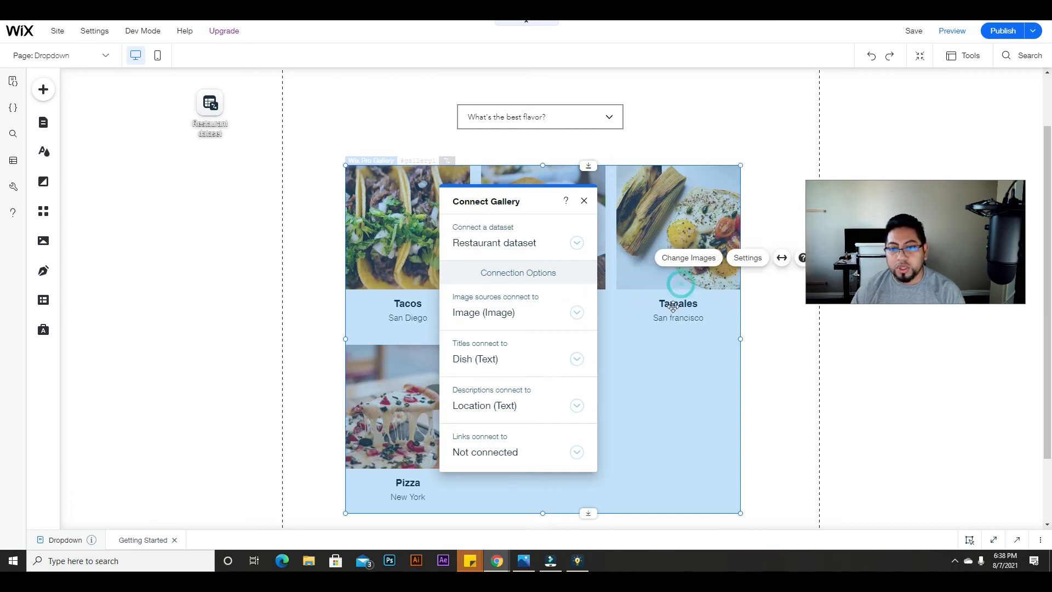
click(584, 201)
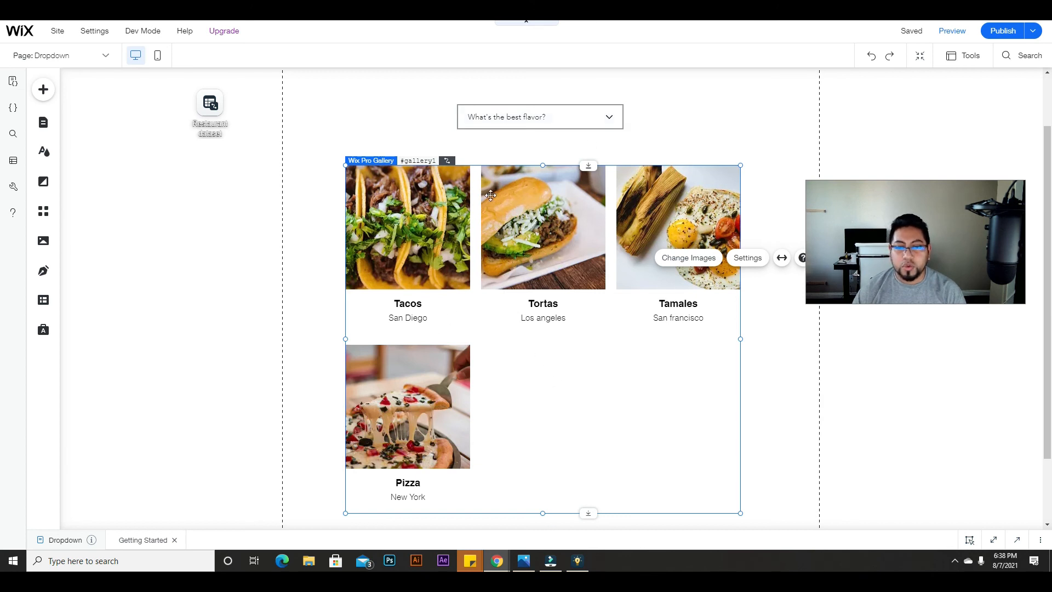
- Expand the page code and replace selectionTagsID with the dropdown's ID, dropdown1, in the onChange and selectedTag lines
click(589, 114)
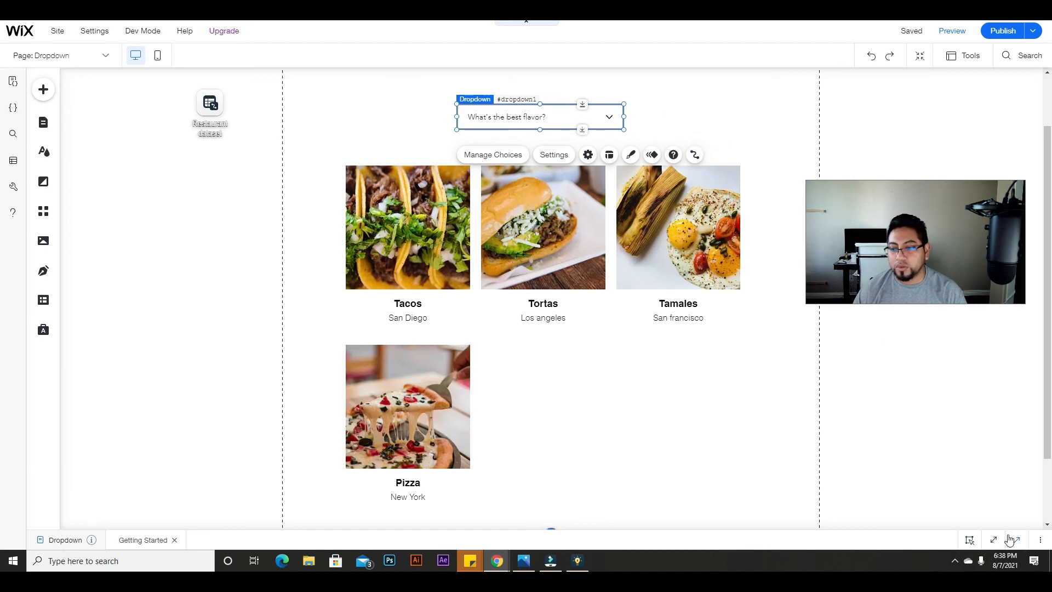
click(684, 205)
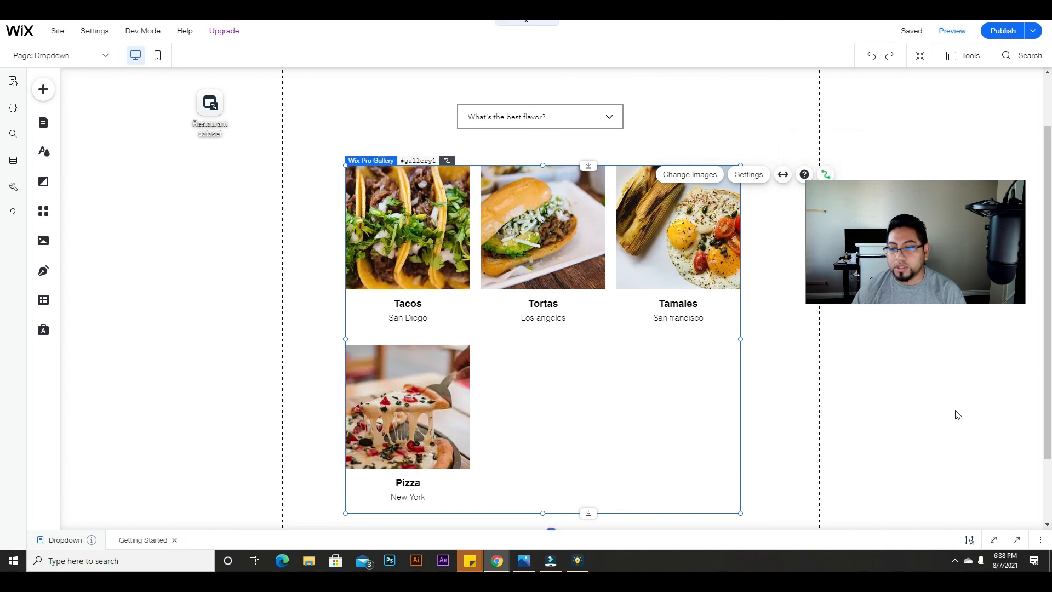
click(1017, 542)
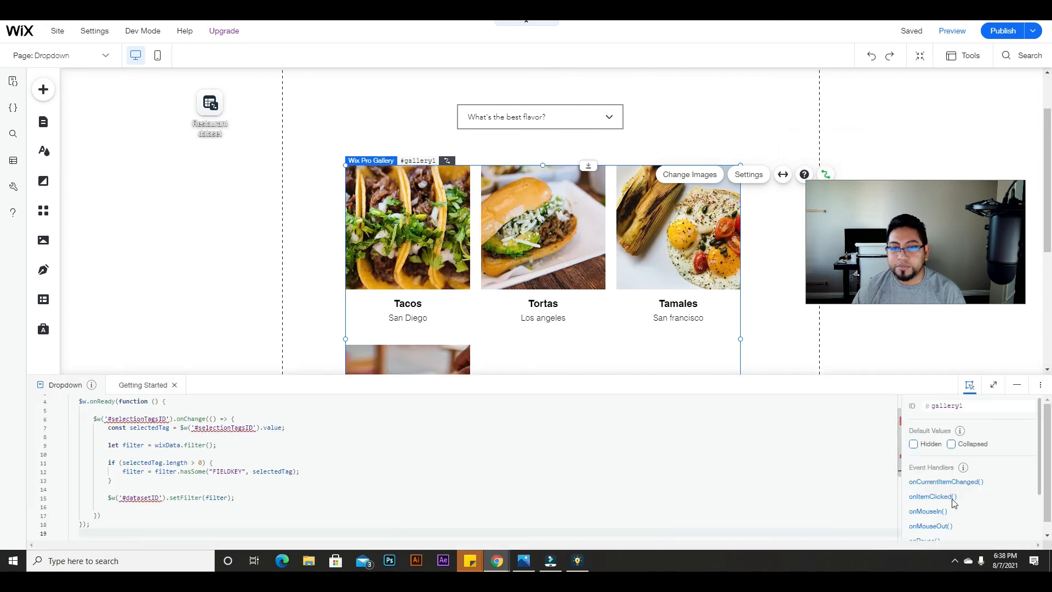
click(121, 420)
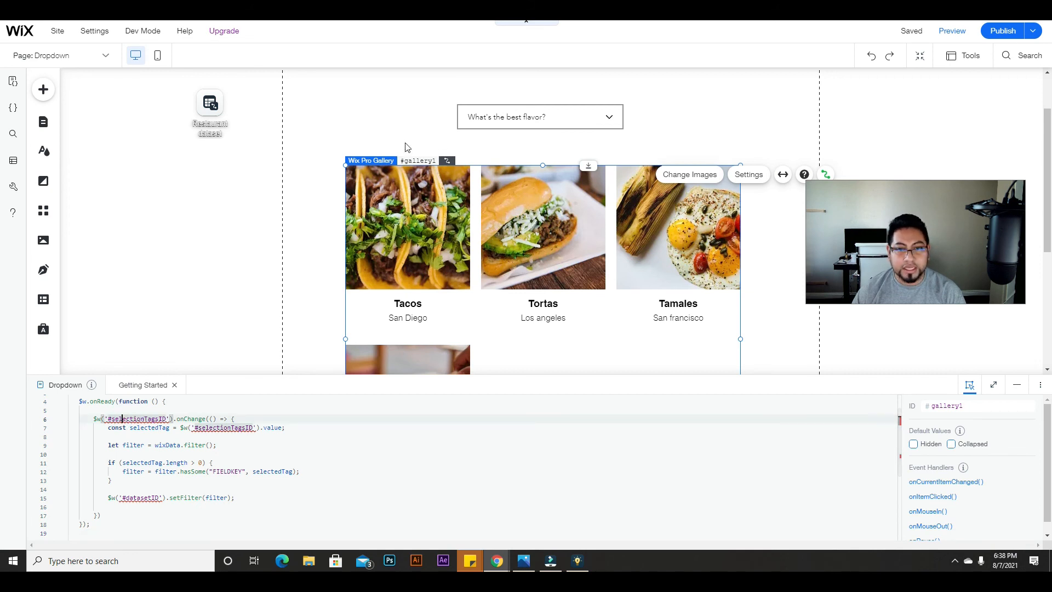
click(496, 115)
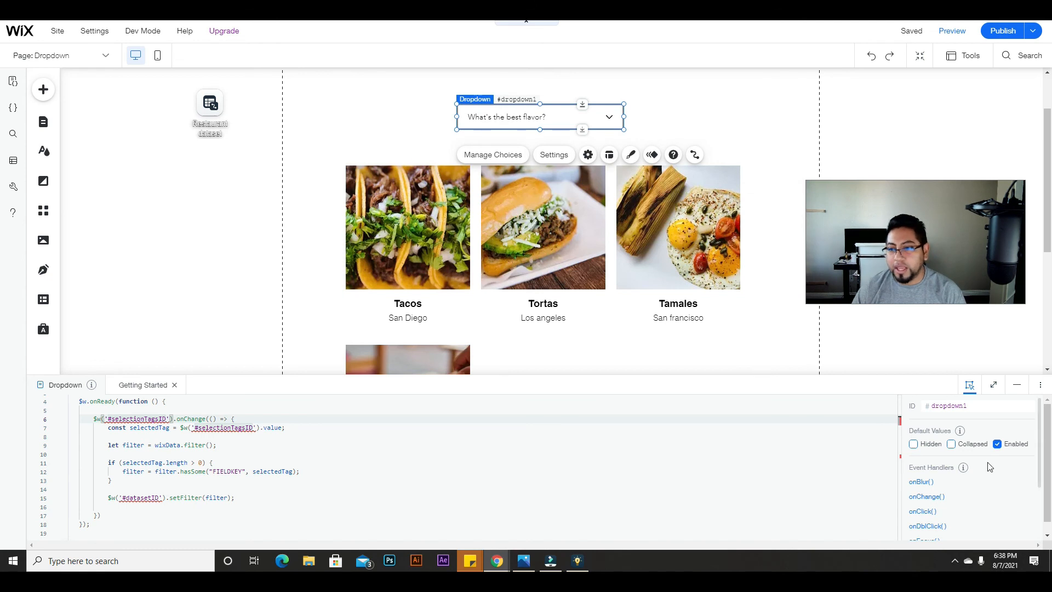
click(952, 407)
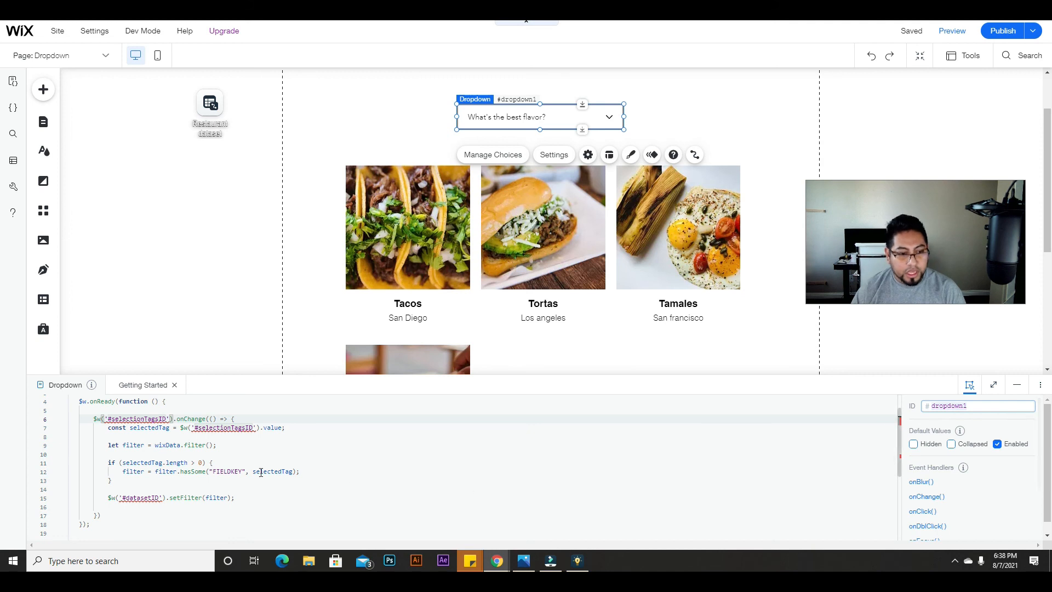
click(114, 419)
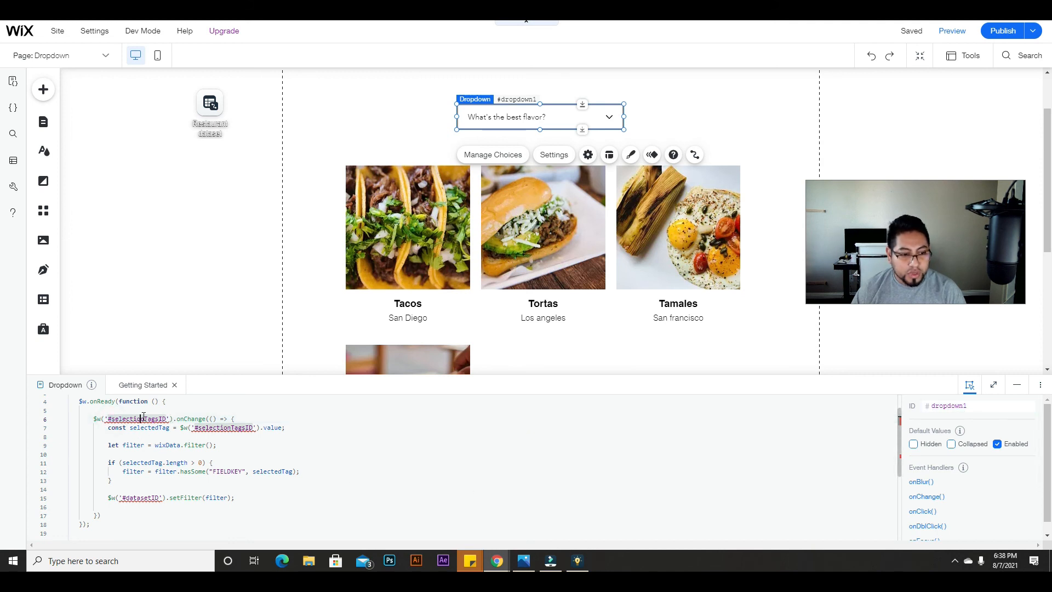
text(dropdown1)
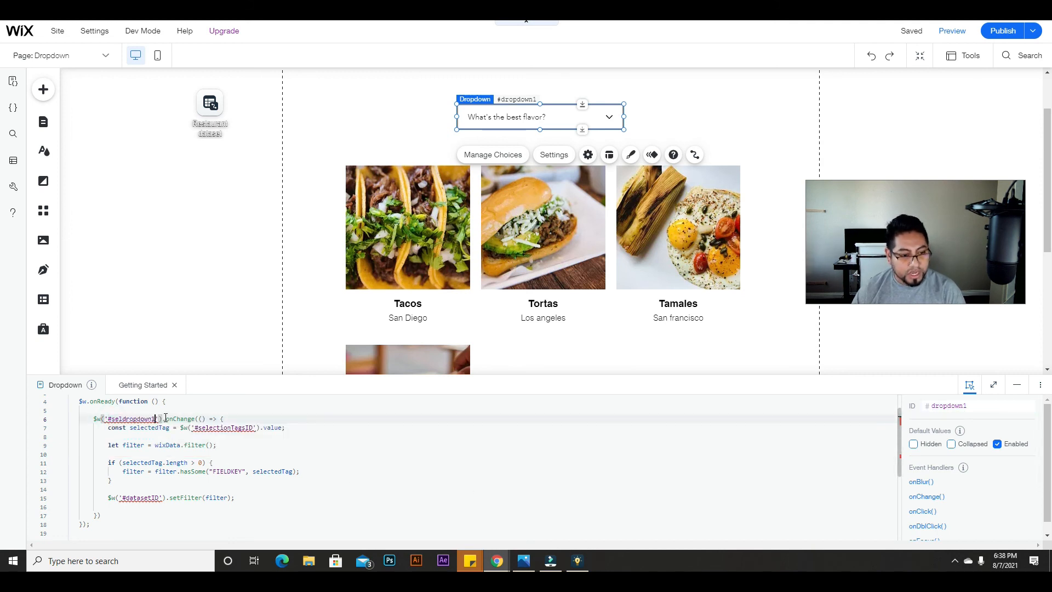
drag(199, 428, 243, 427)
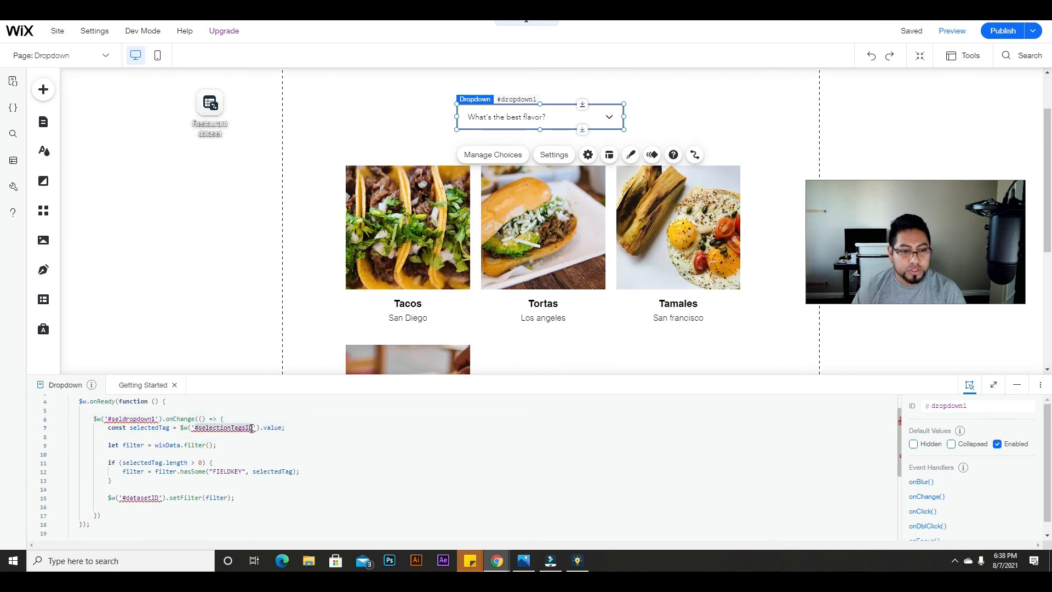
text(dropdown1)
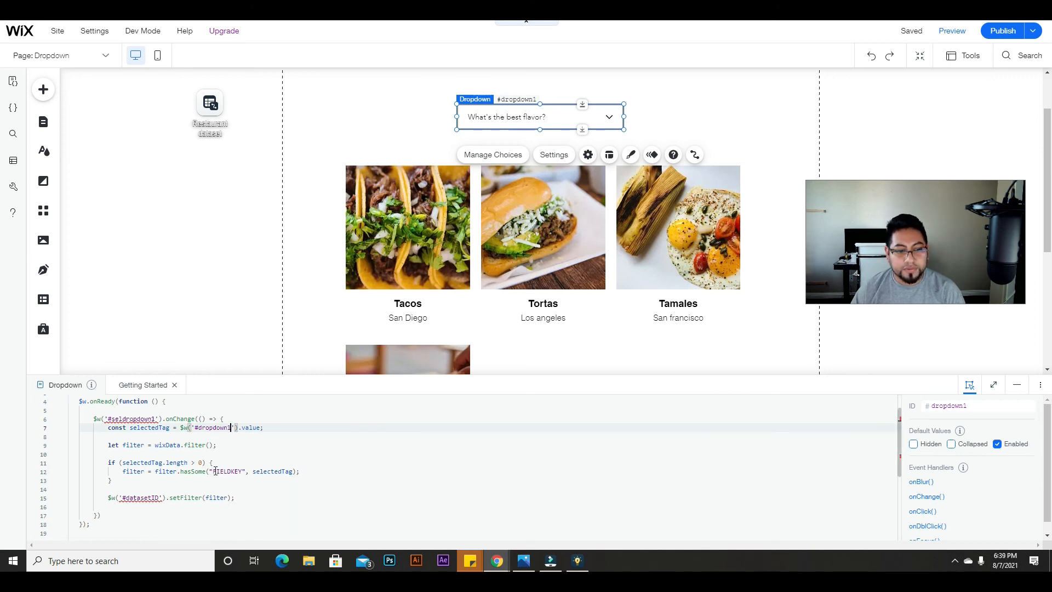
- Copy the field key of the Type of food field from its properties in the Restaurant collection, and return to the editor
click(315, 334)
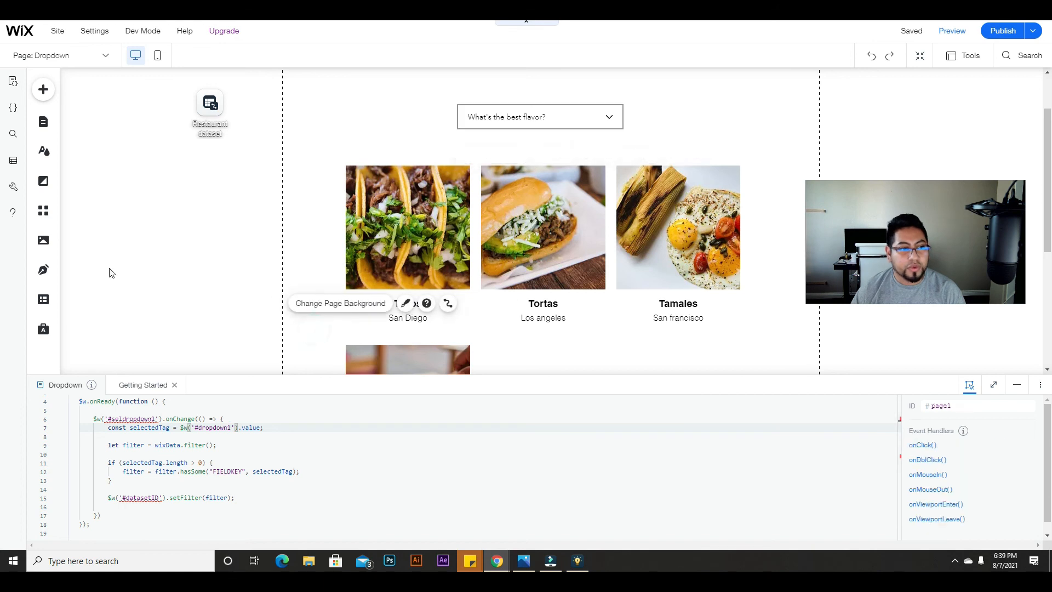
click(44, 300)
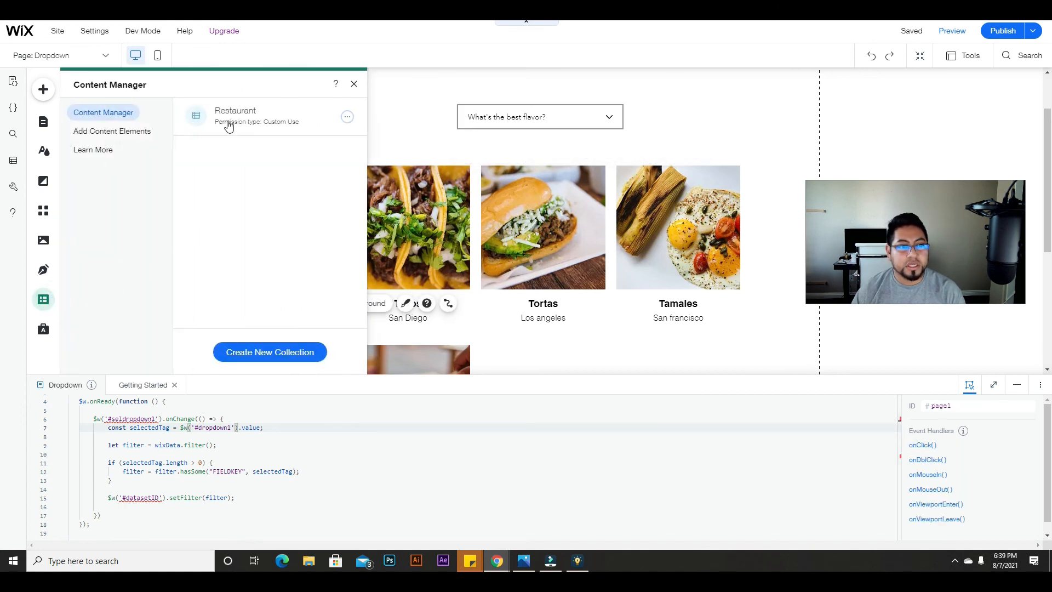
click(228, 119)
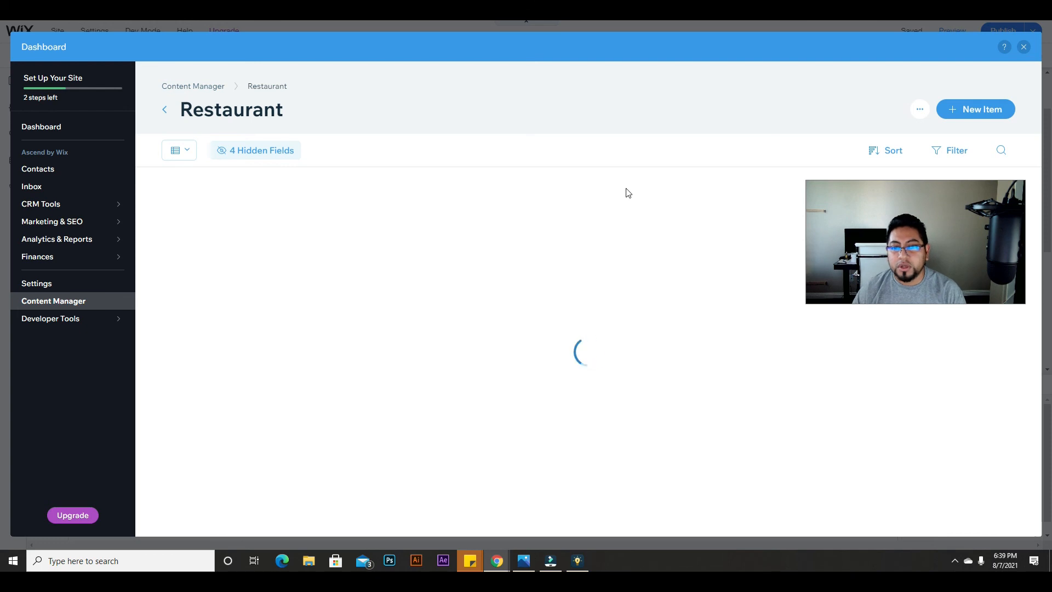
click(584, 181)
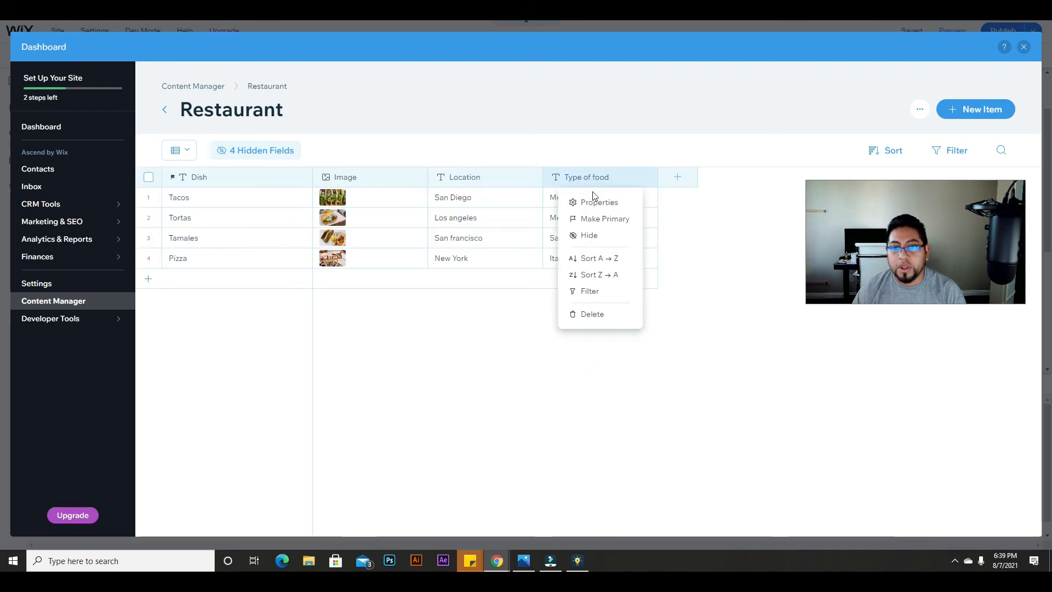
click(599, 203)
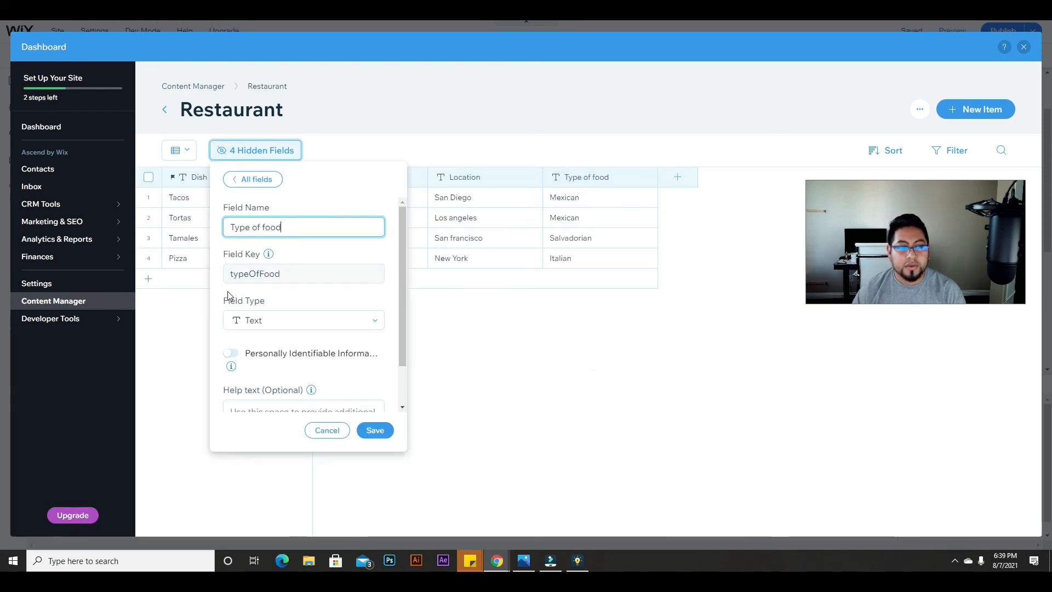
drag(226, 258, 261, 258)
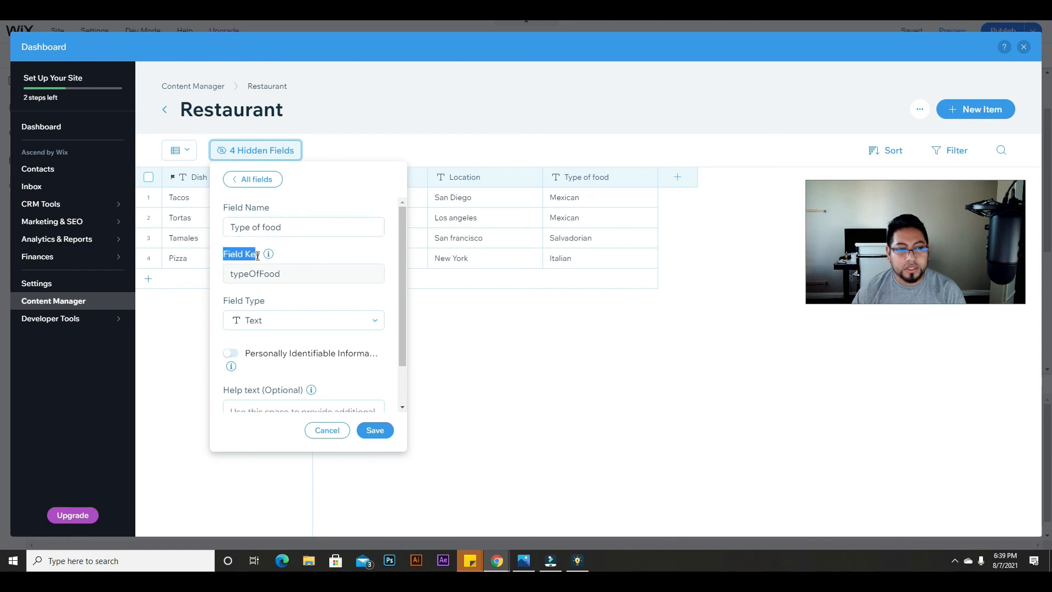
click(269, 269)
right_click(271, 272)
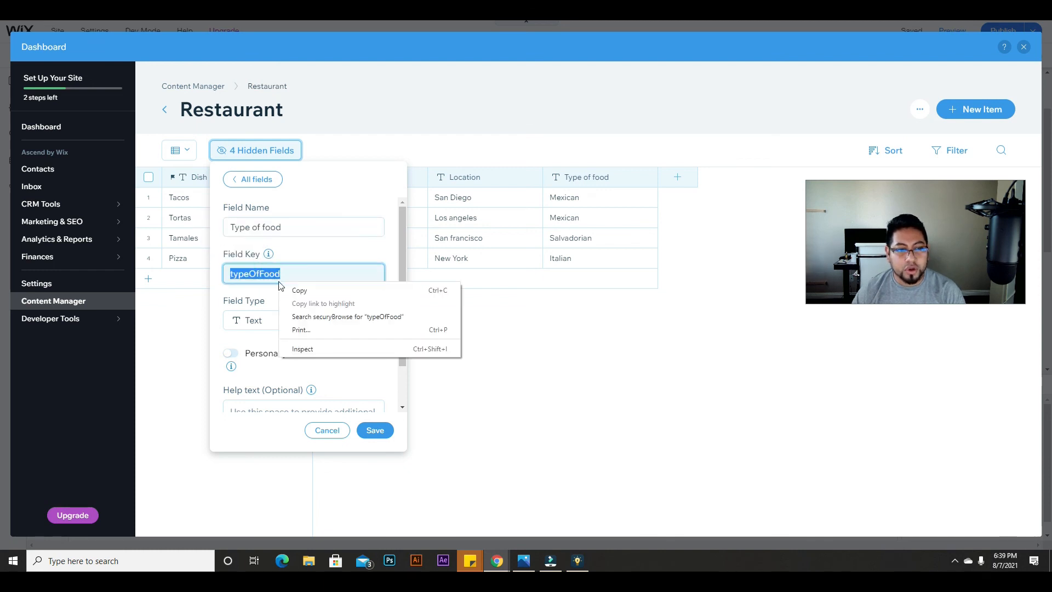
click(296, 293)
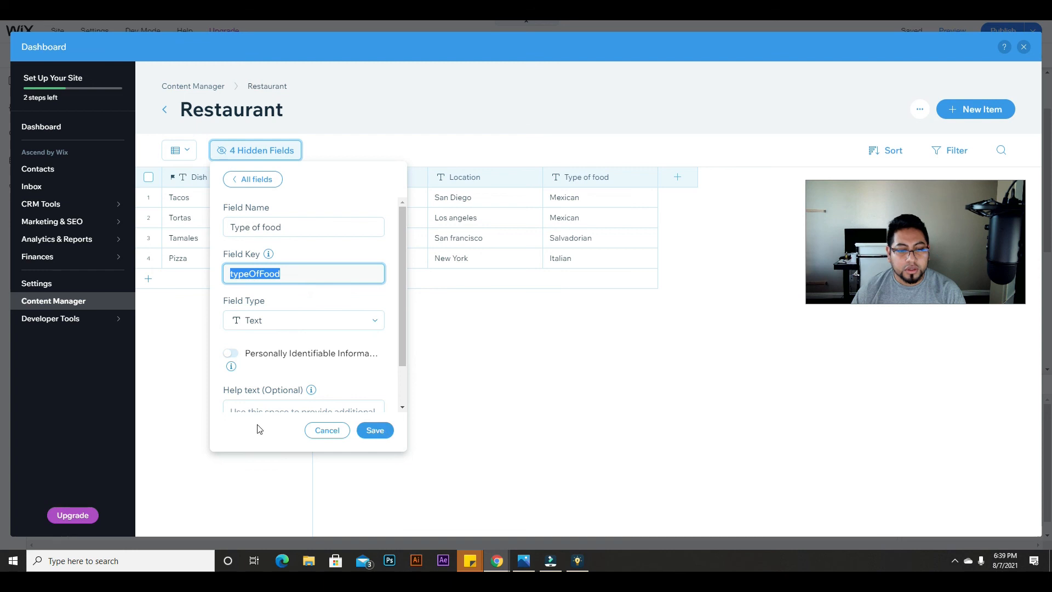
click(372, 431)
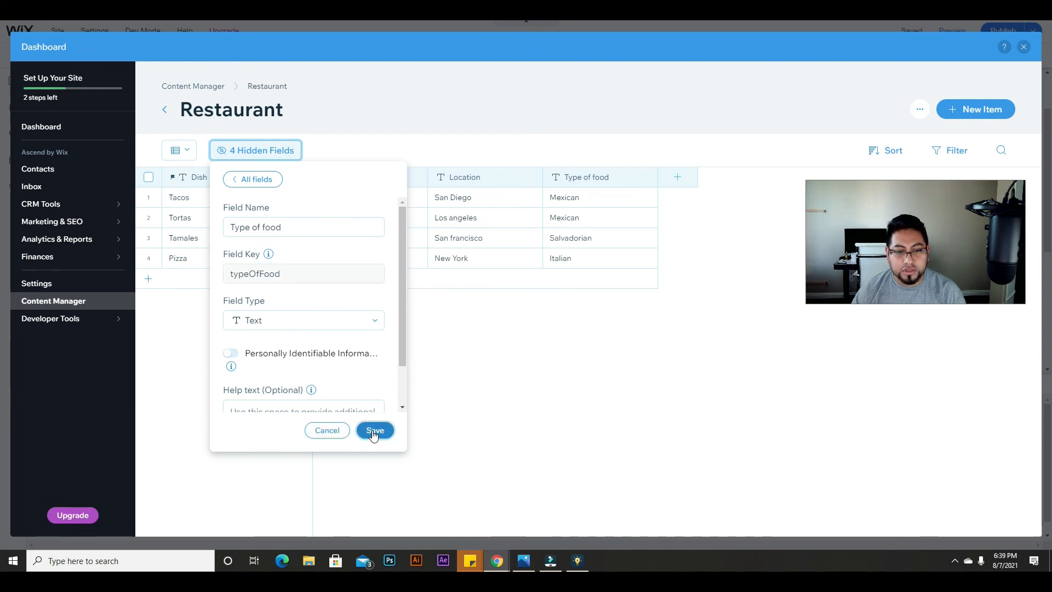
click(1023, 48)
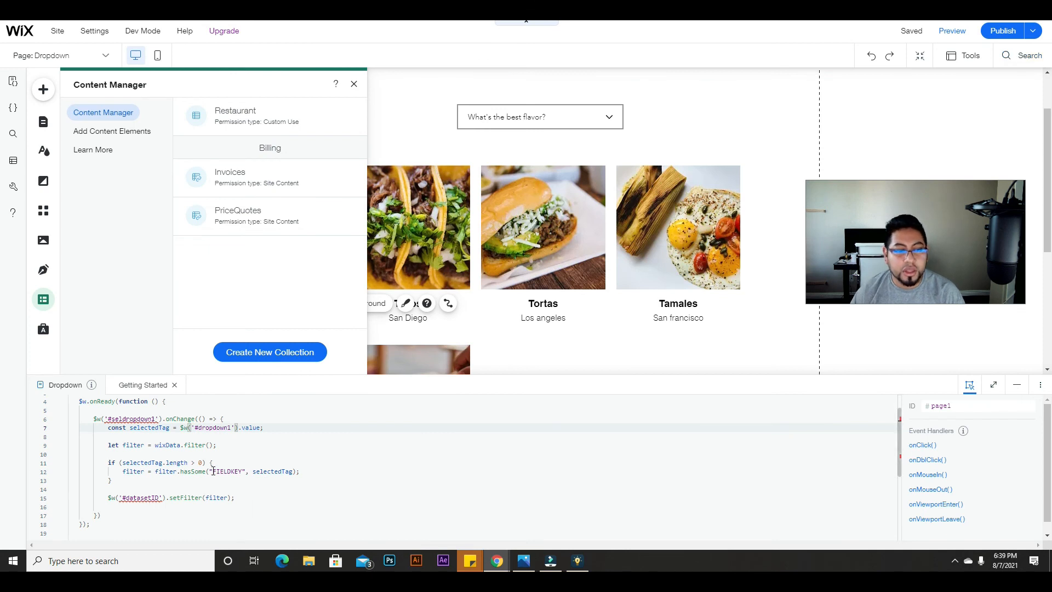
- Replace FIELDKEY in the hasSome filter with the copied key typeOfFood and close the Content Manager
drag(215, 471, 236, 471)
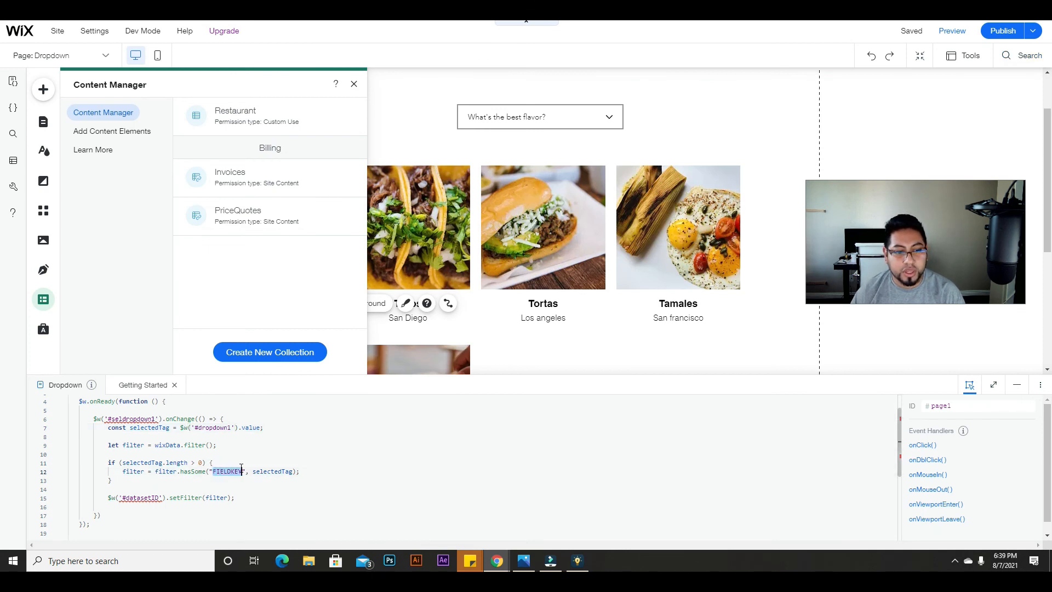
key(ctrl+v)
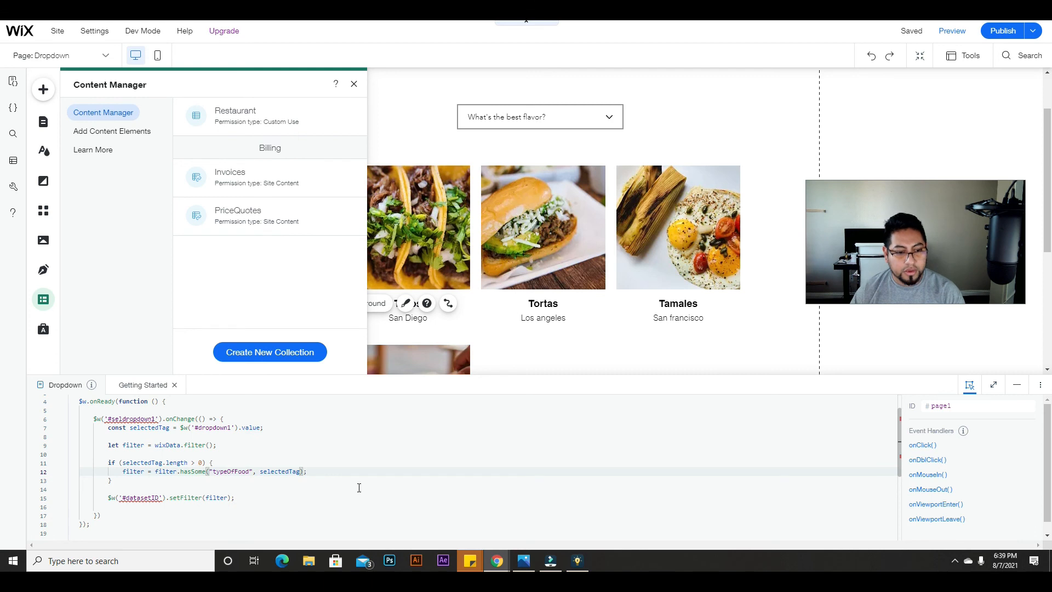
click(411, 132)
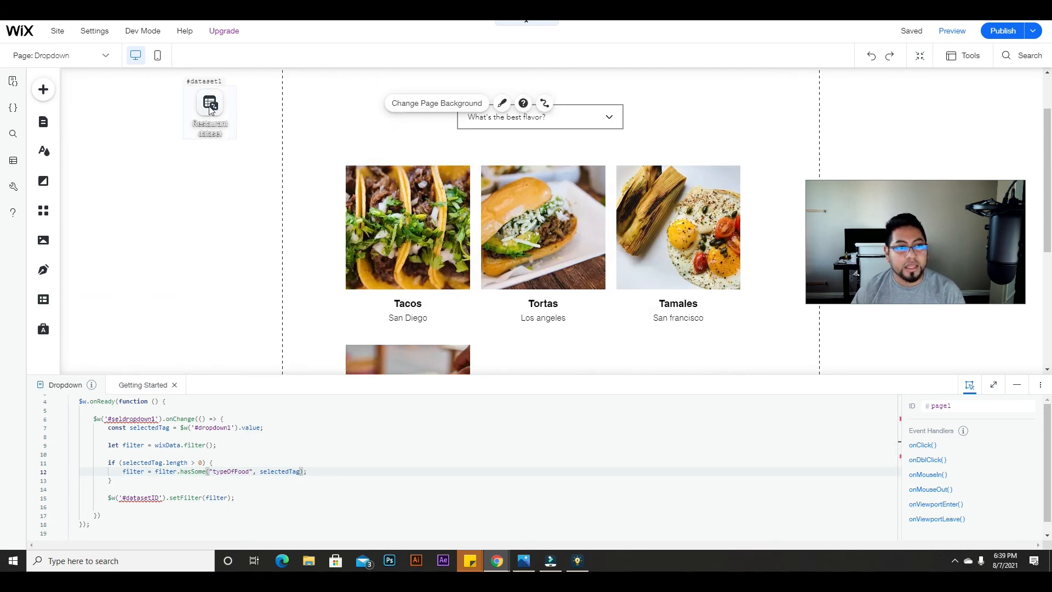
- Move the Restaurant dataset icon lower beside the gallery and replace datasetID in the setFilter line with its ID, dataset1
drag(211, 110, 211, 211)
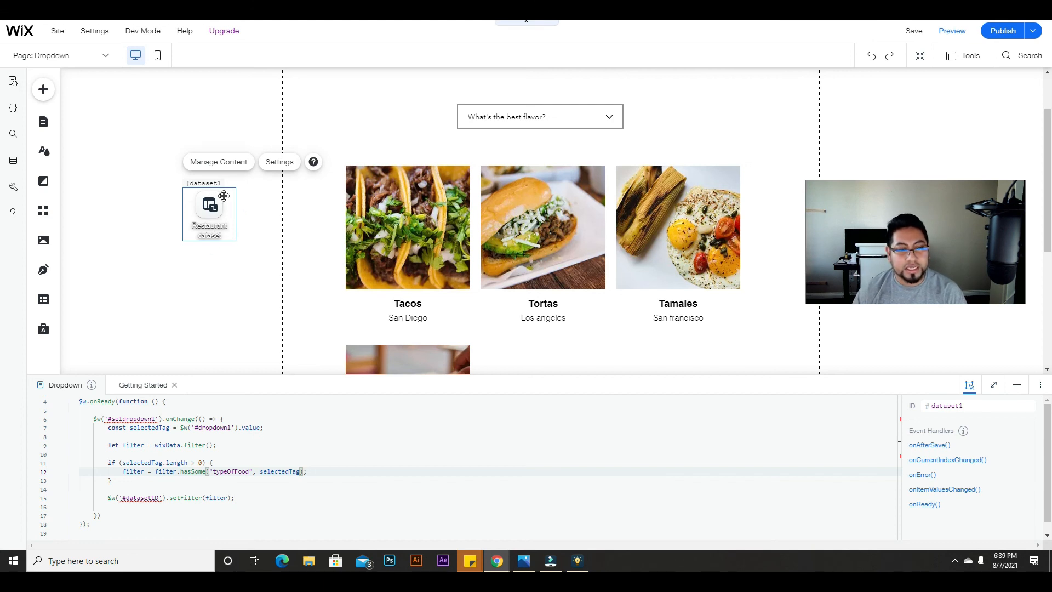
click(947, 406)
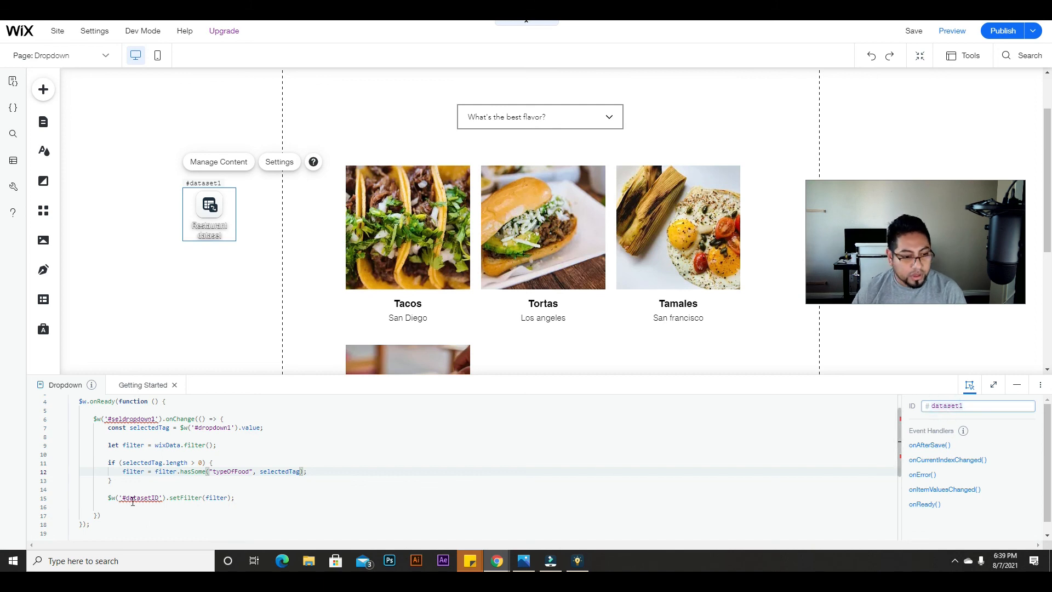
drag(121, 497, 157, 497)
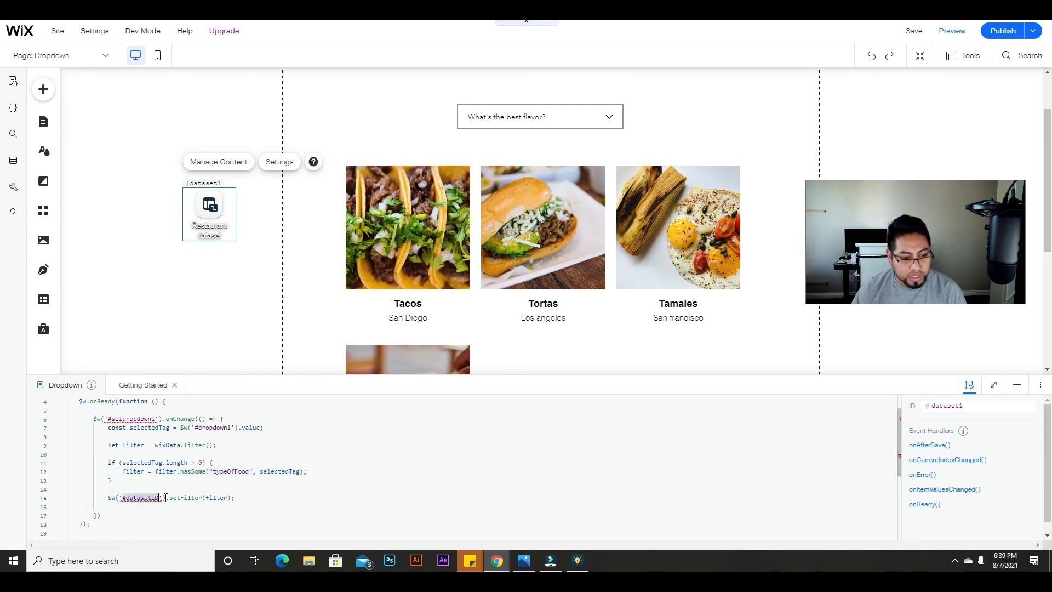
key(ctrl+v)
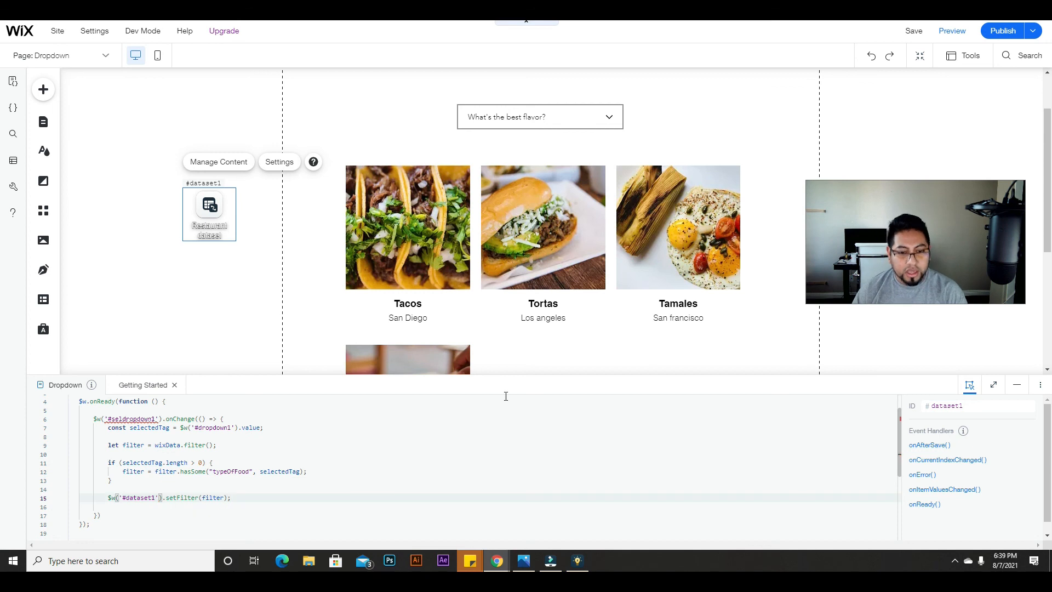
- Correct the element ID in the onChange line to #dropdown1, matching the ID of the cuisine dropdown
click(495, 415)
key(Down)
key(Down)
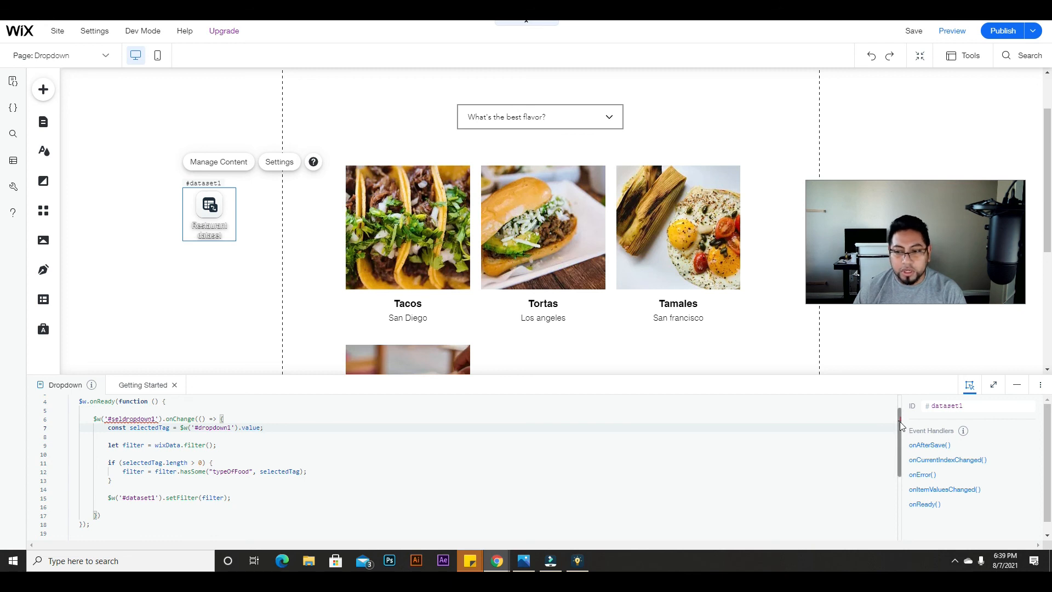
drag(230, 428, 196, 428)
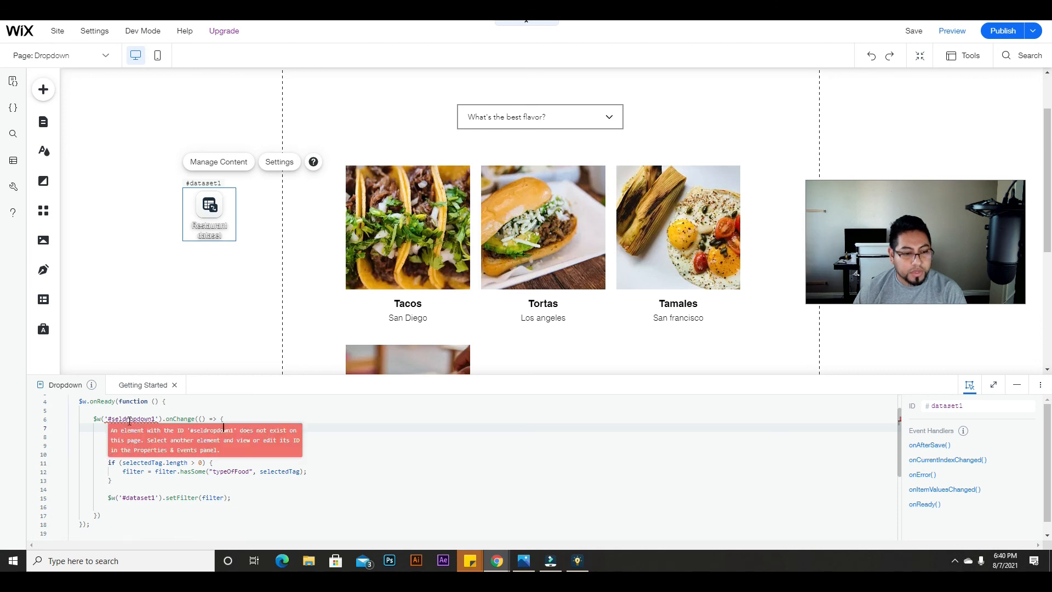
click(525, 121)
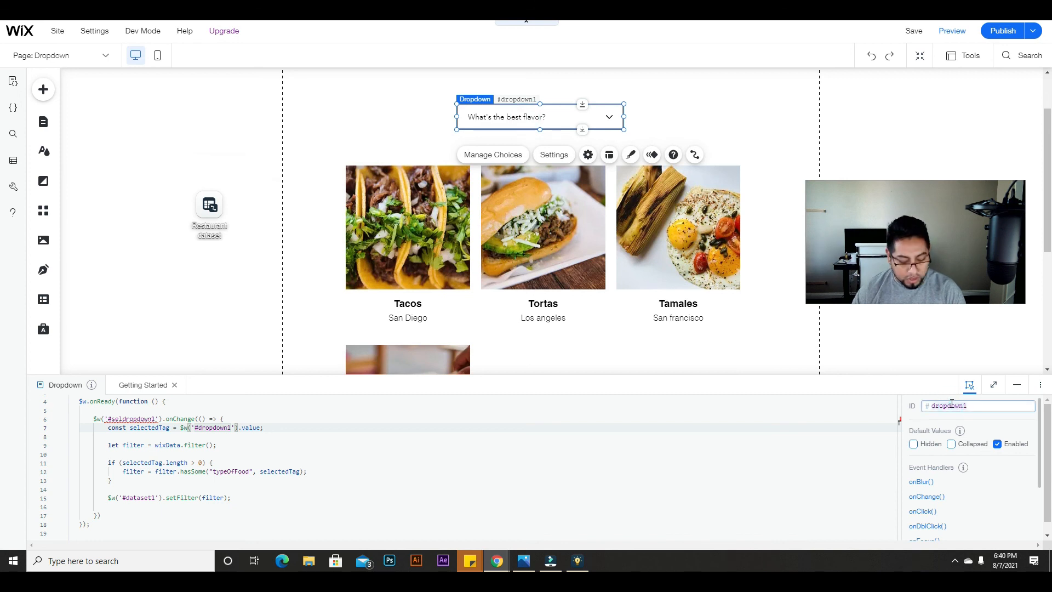
drag(112, 419, 156, 419)
text(#dropdown1)
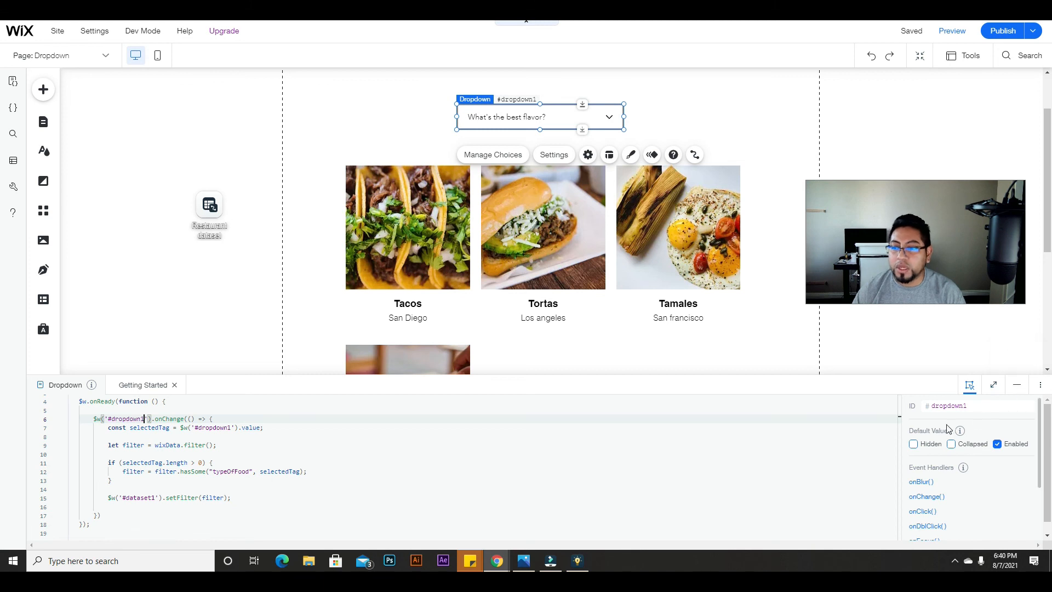
- Minimize the code editor, publish the site and turn off Dev Mode
click(1017, 384)
click(1015, 31)
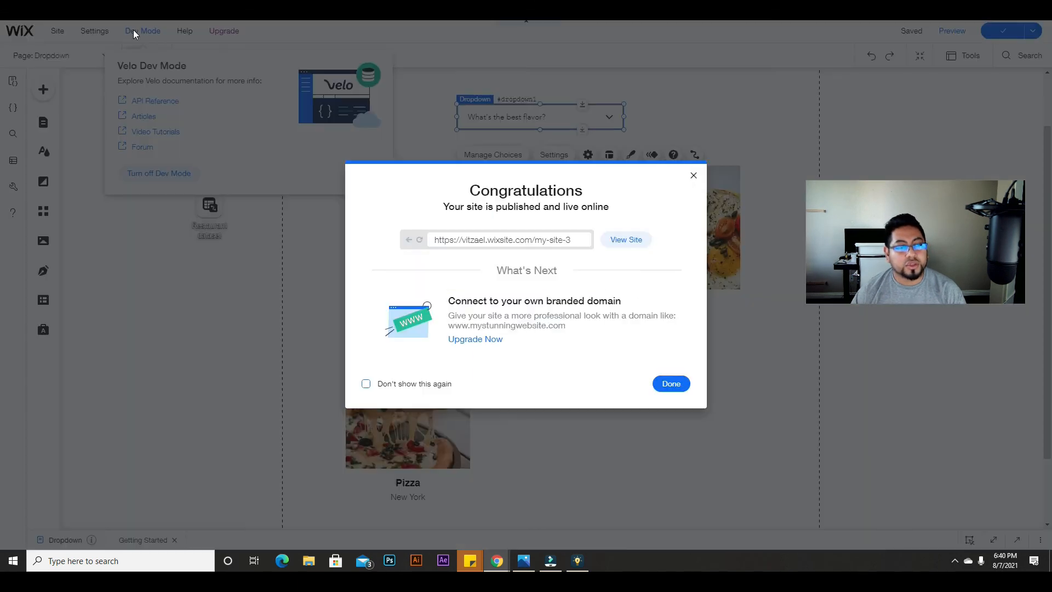
click(134, 33)
click(134, 33)
click(145, 33)
click(138, 31)
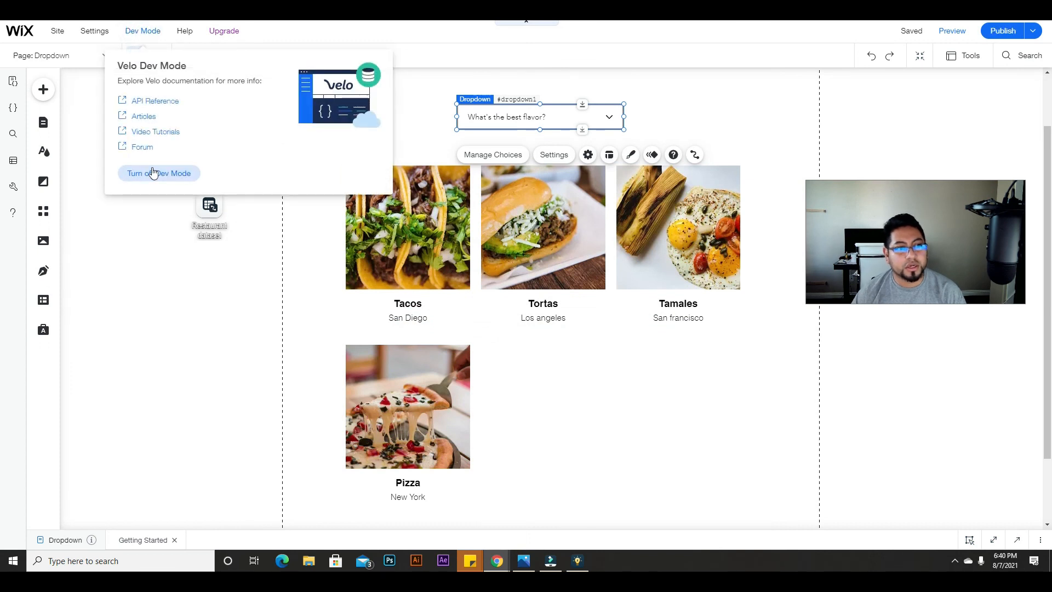
click(152, 171)
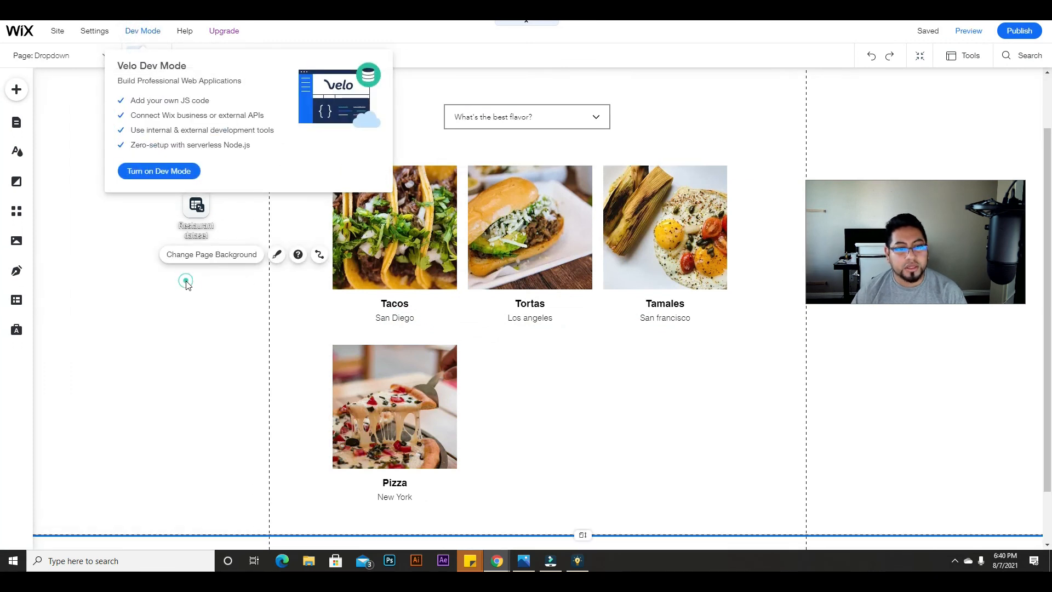
- Preview the Dropdown page and test the gallery filter with Salvadorian, Italian and Mexican
click(978, 31)
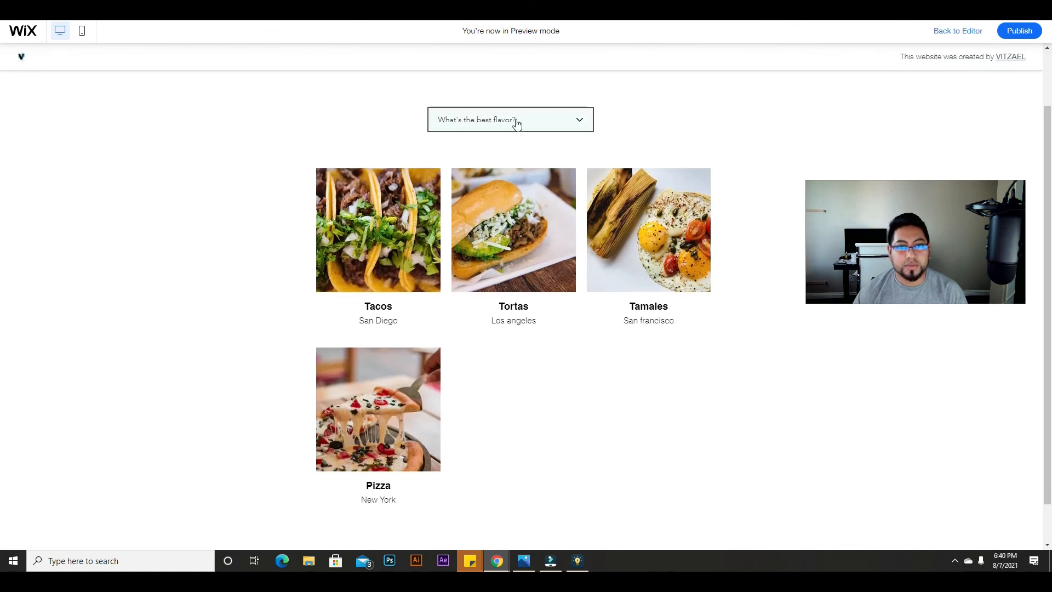
click(505, 129)
click(484, 146)
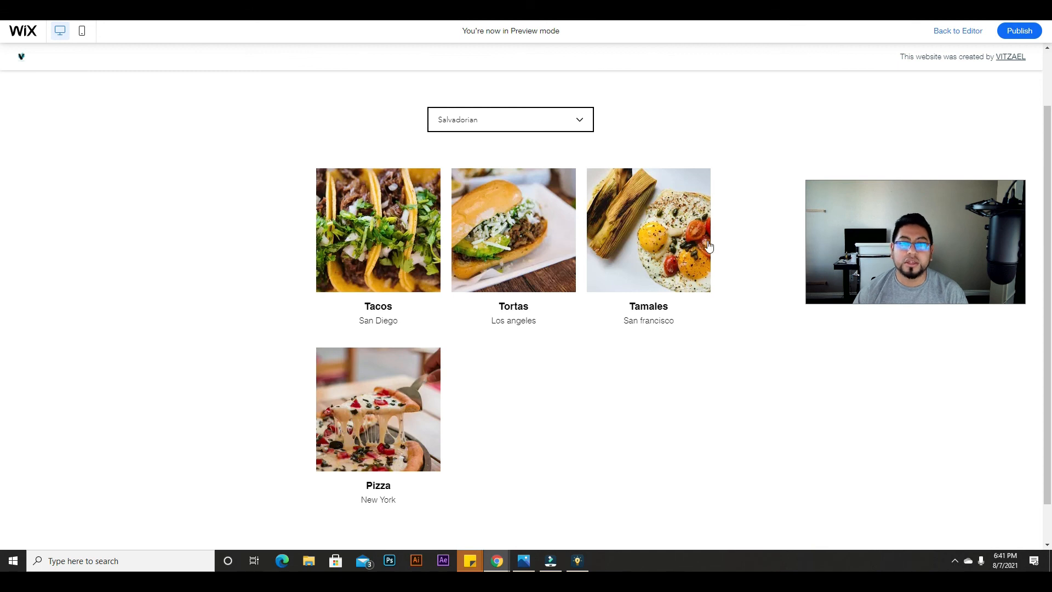
click(531, 127)
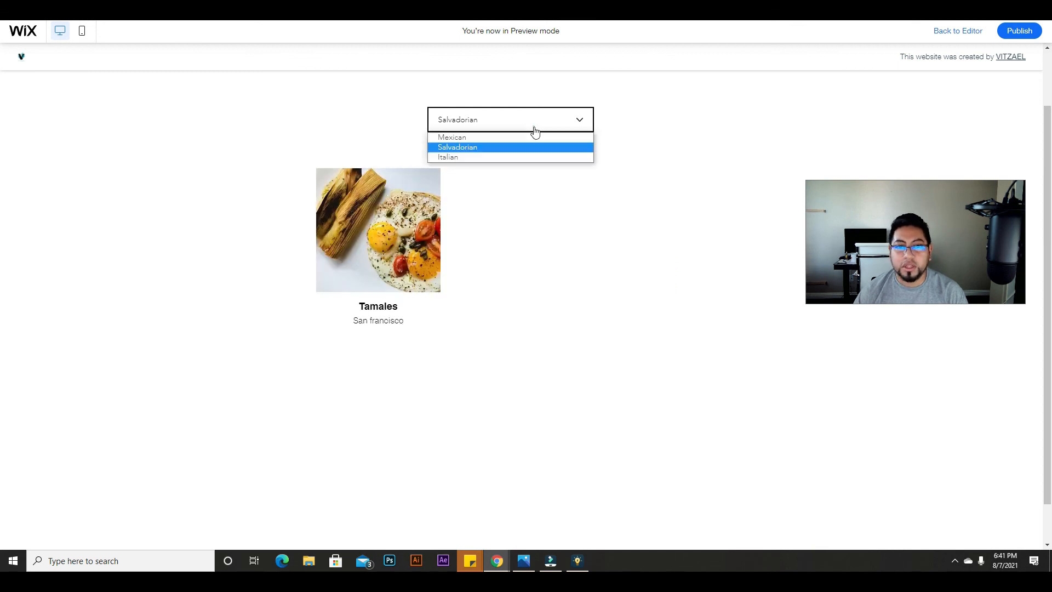
click(501, 158)
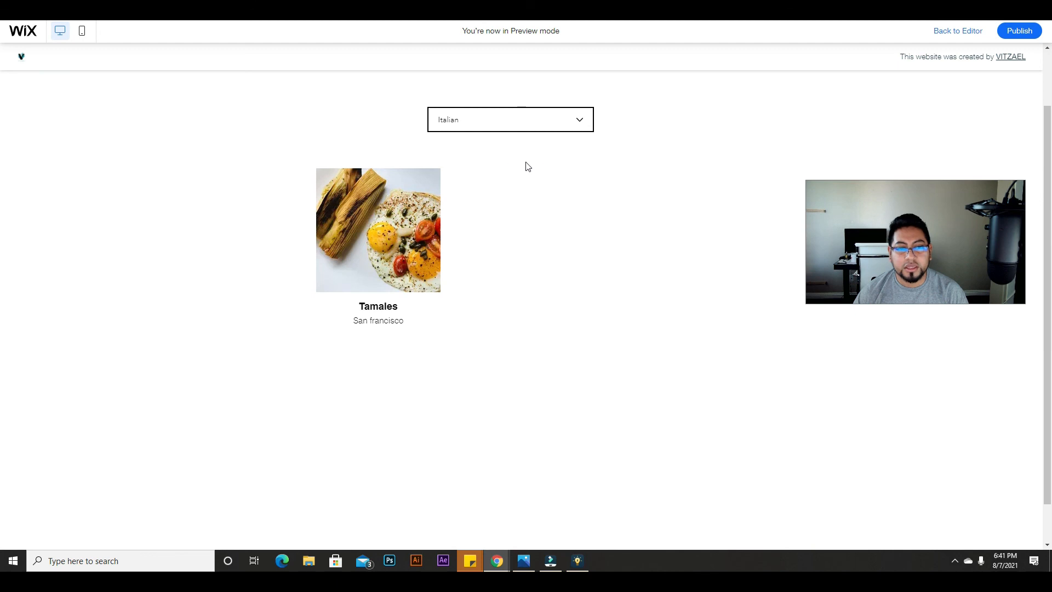
click(506, 134)
click(499, 136)
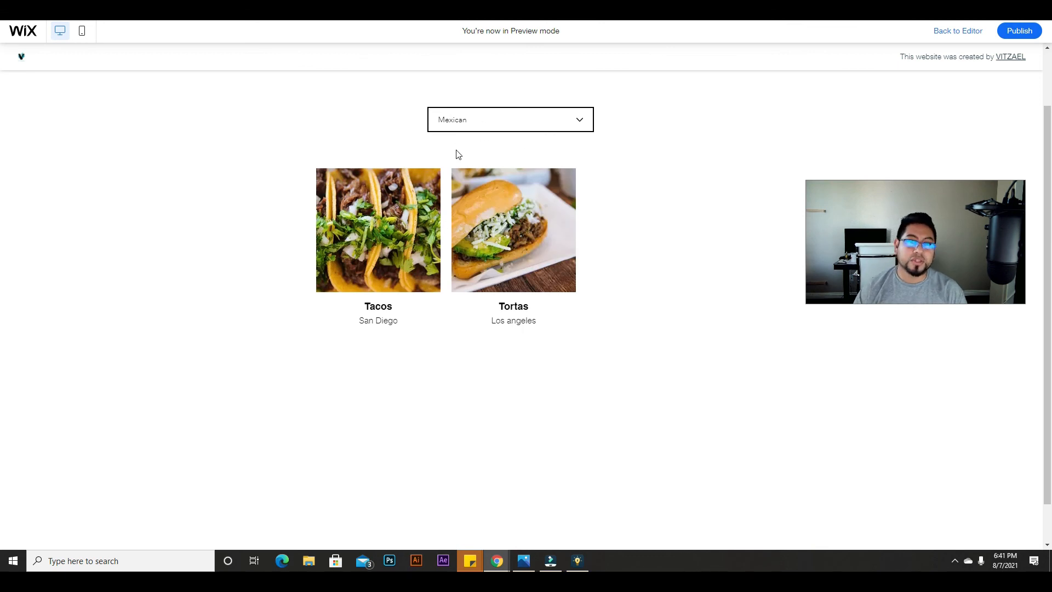
click(545, 128)
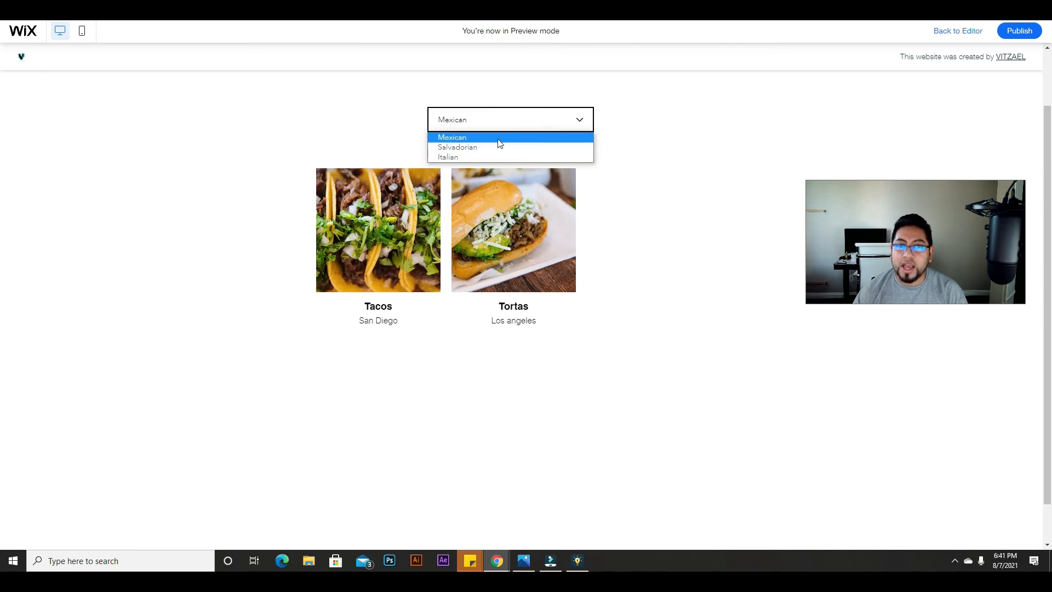
click(652, 108)
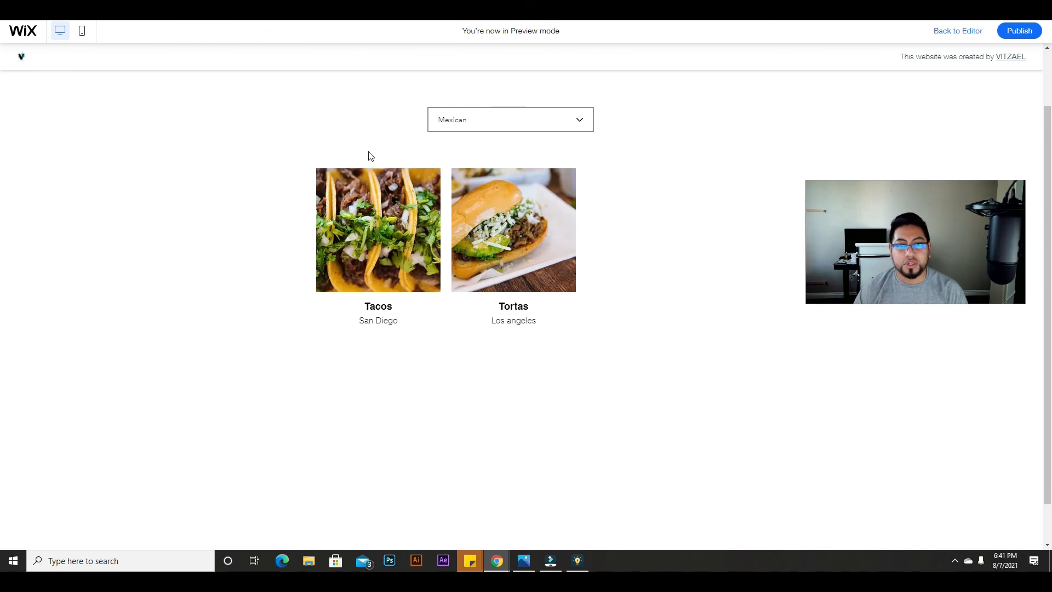
- Switch the preview to mobile and test the dropdown filter with Mexican and Salvadorian
click(84, 31)
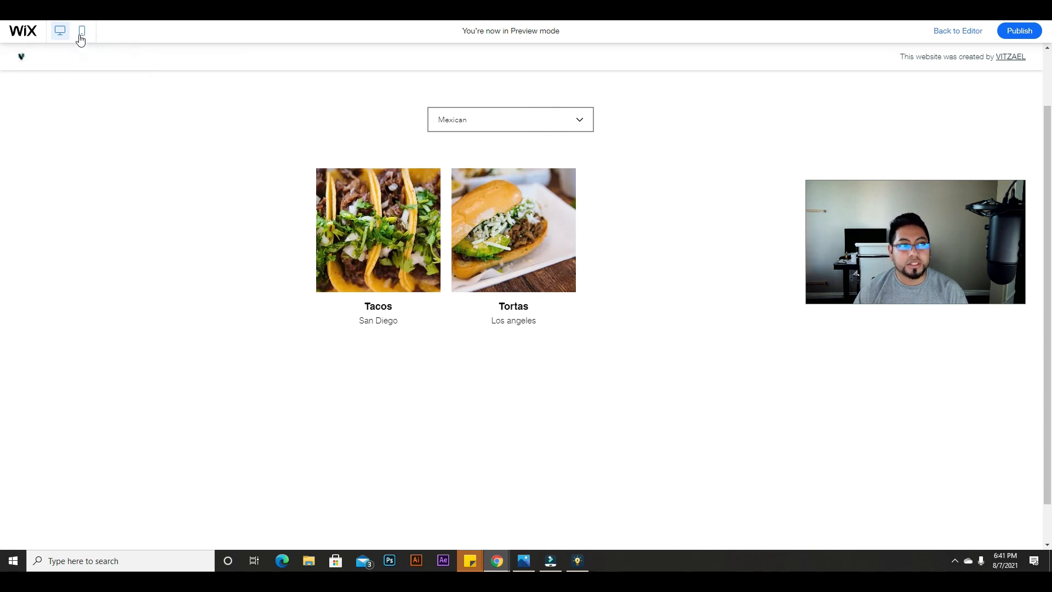
click(81, 32)
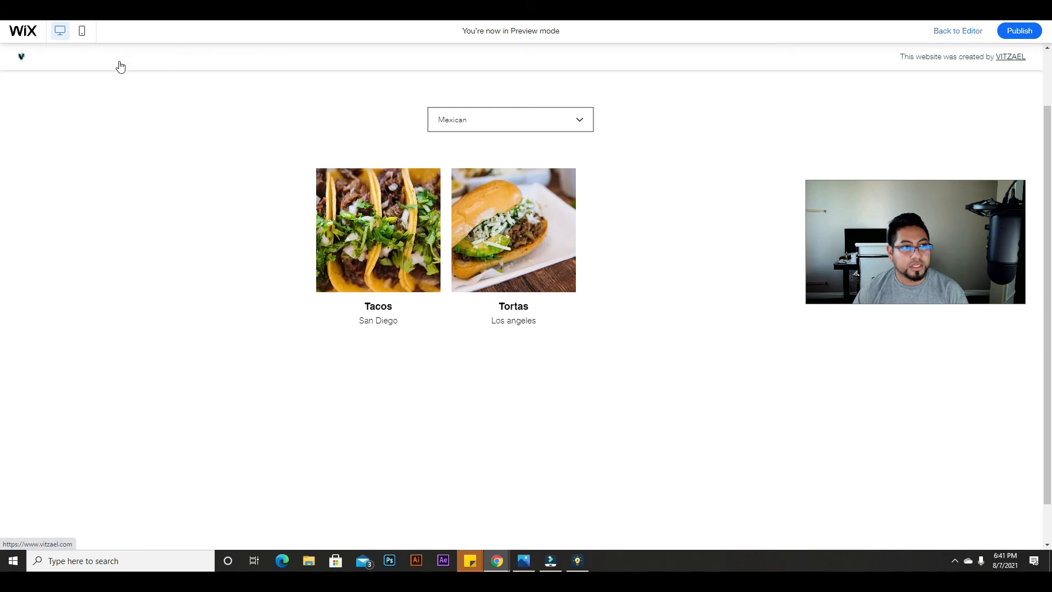
click(81, 31)
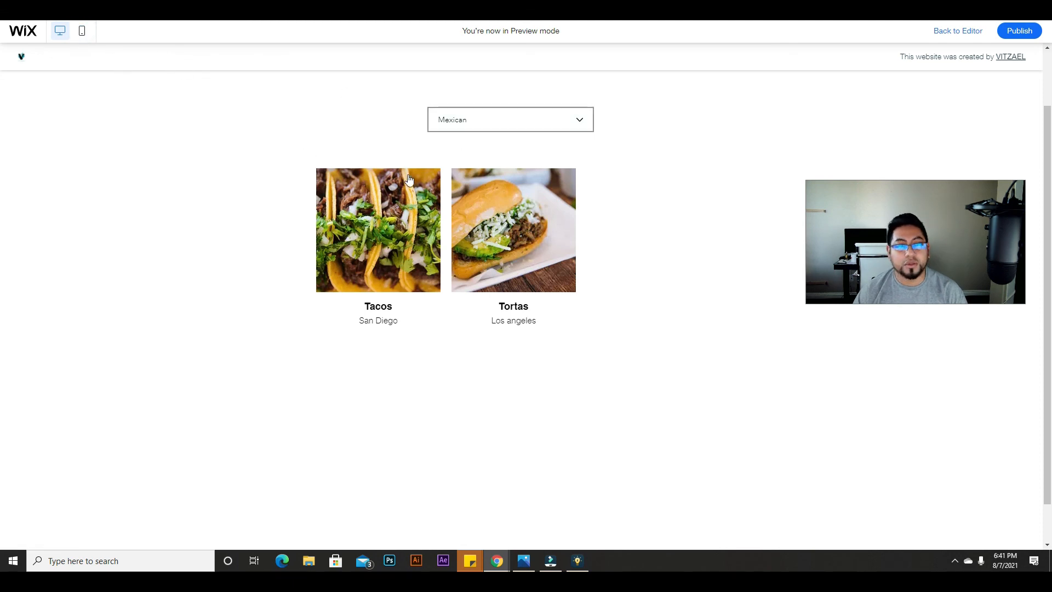
click(81, 32)
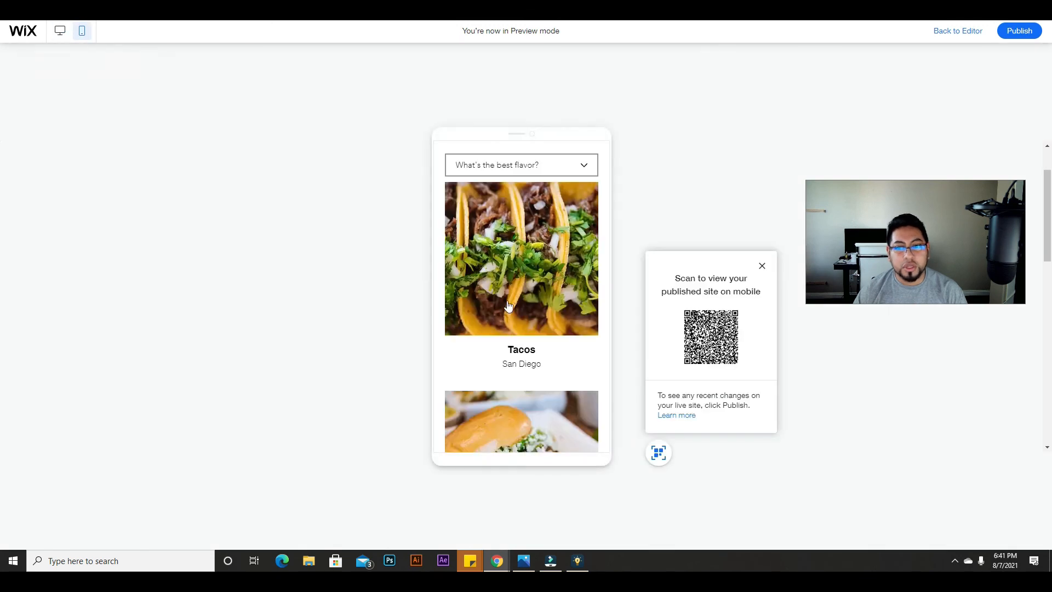
scroll(533, 303, up, 2)
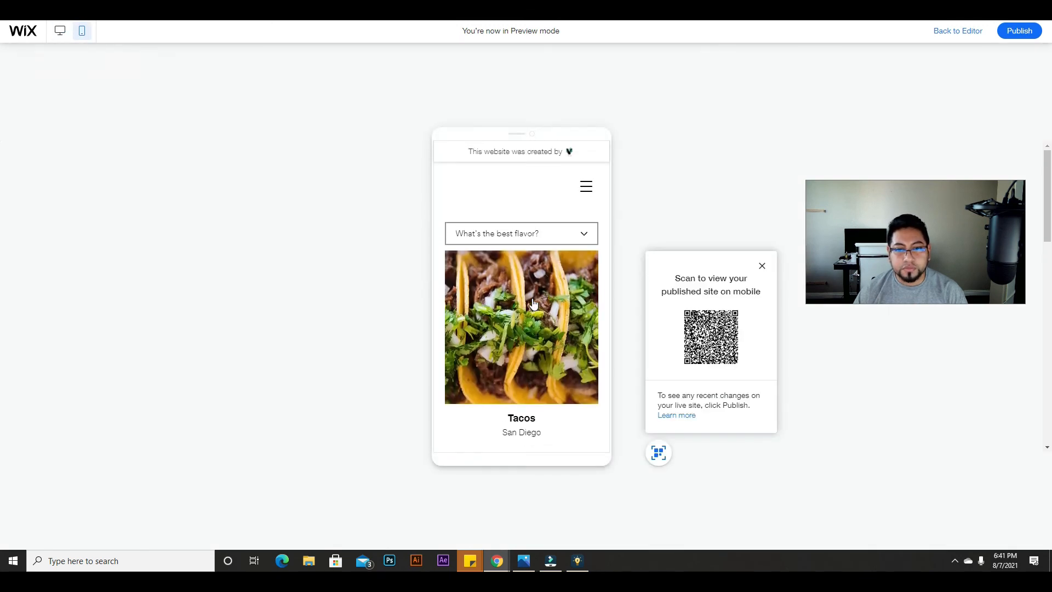
click(565, 235)
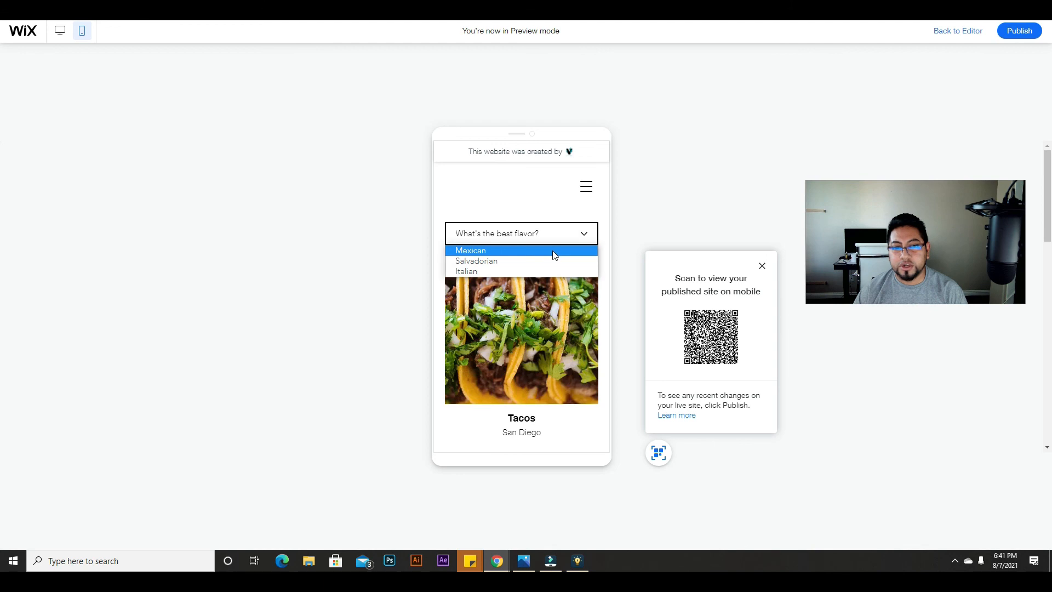
click(554, 253)
click(559, 234)
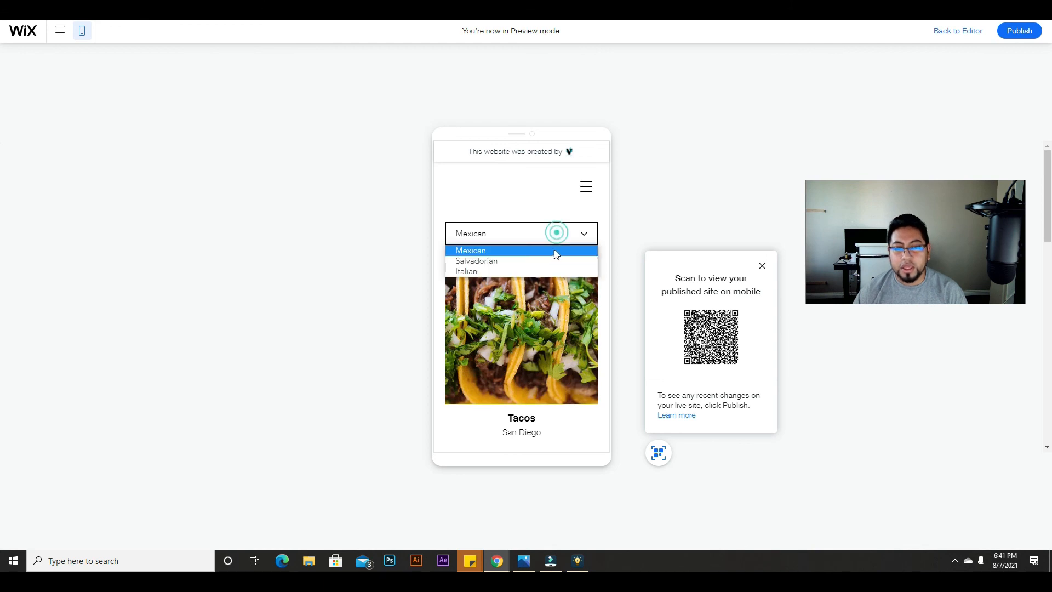
click(551, 258)
scroll(549, 259, down, 1)
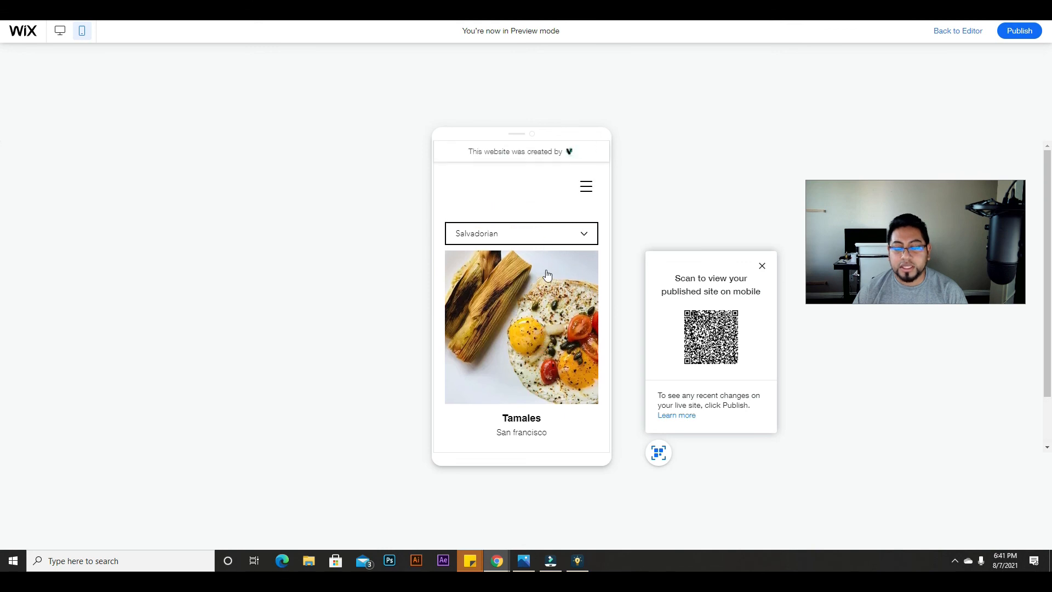
scroll(550, 259, down, 2)
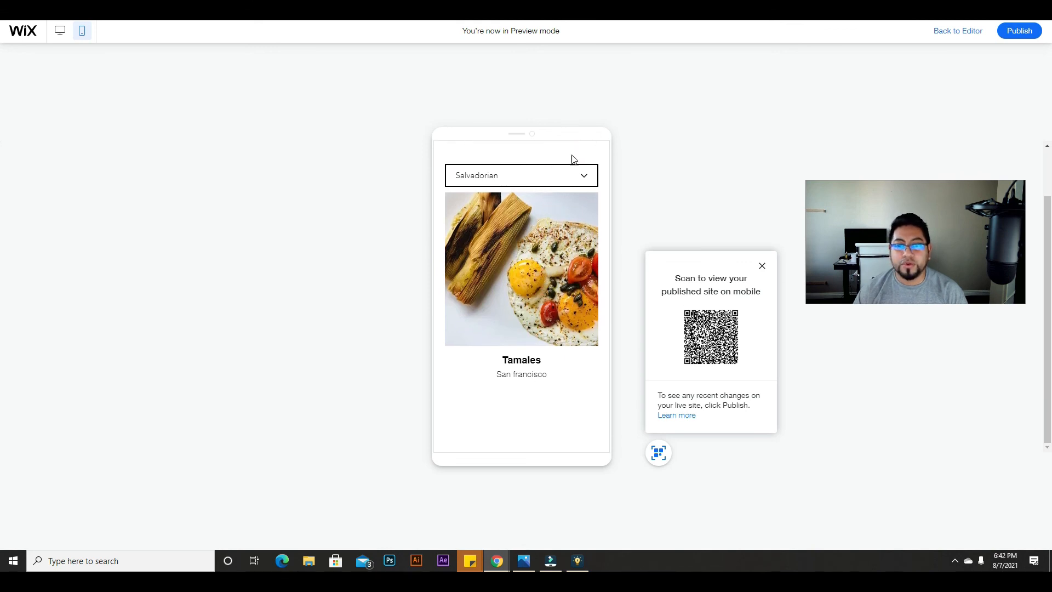
scroll(497, 267, up, 2)
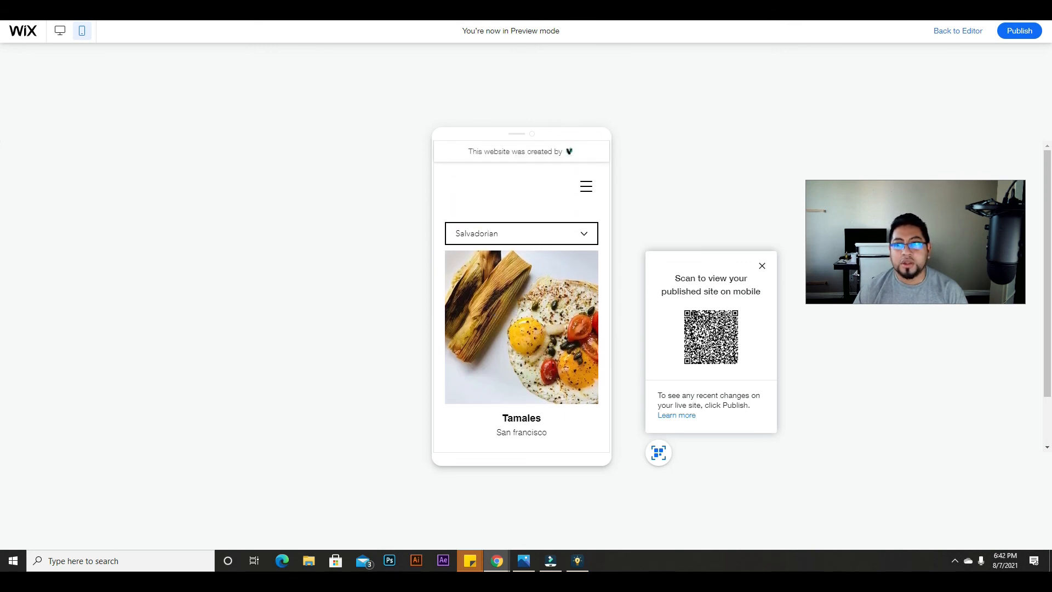
- Return to the editor, open the tags page and preview its mobile version
click(959, 32)
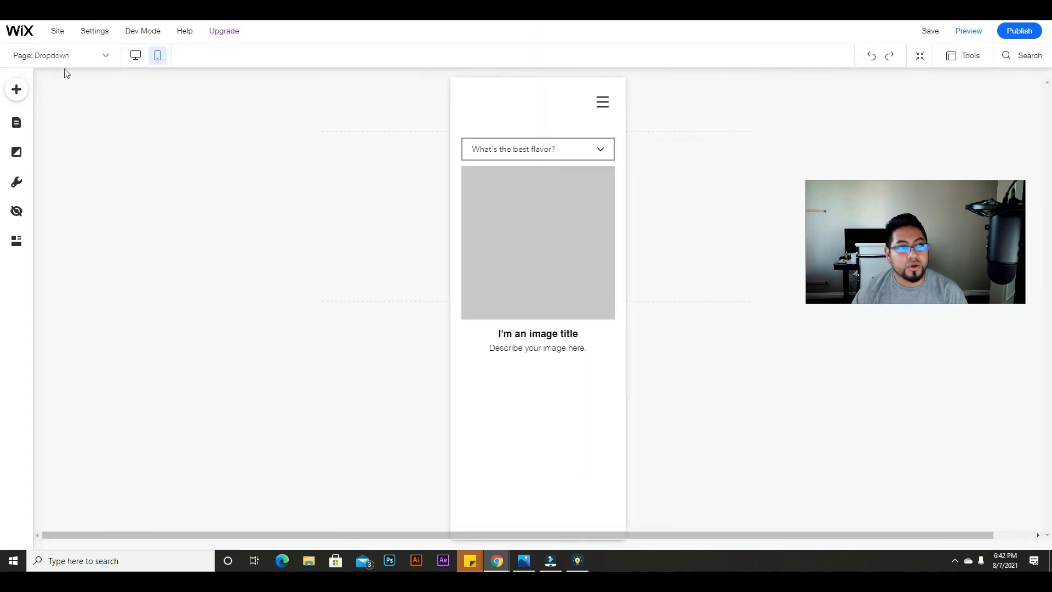
click(17, 121)
click(153, 142)
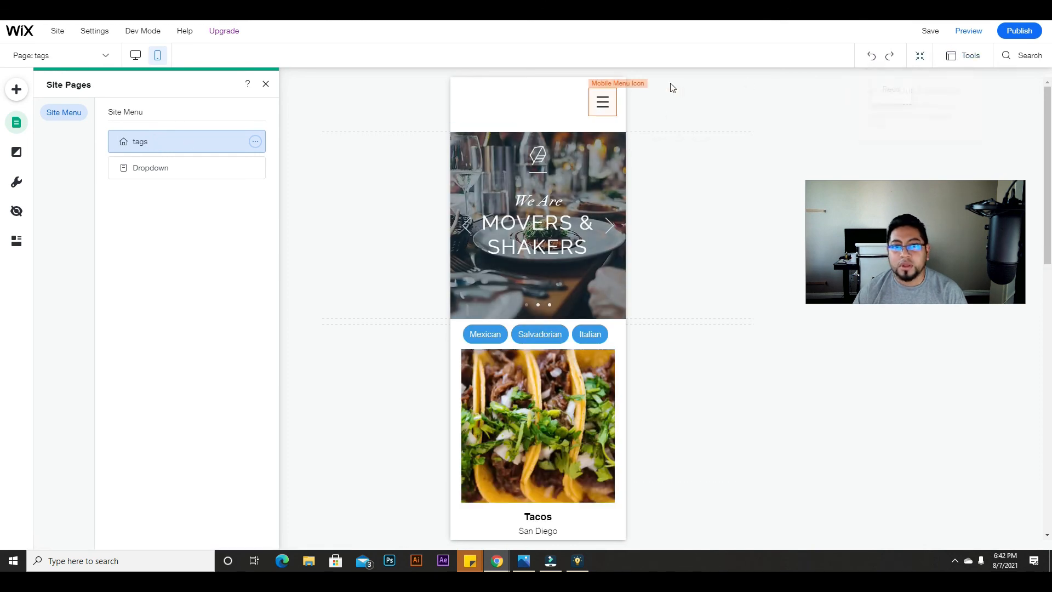
click(973, 31)
- Test the Salvadorian and Mexican tags in the mobile preview and examine the filtered gallery
scroll(509, 406, down, 3)
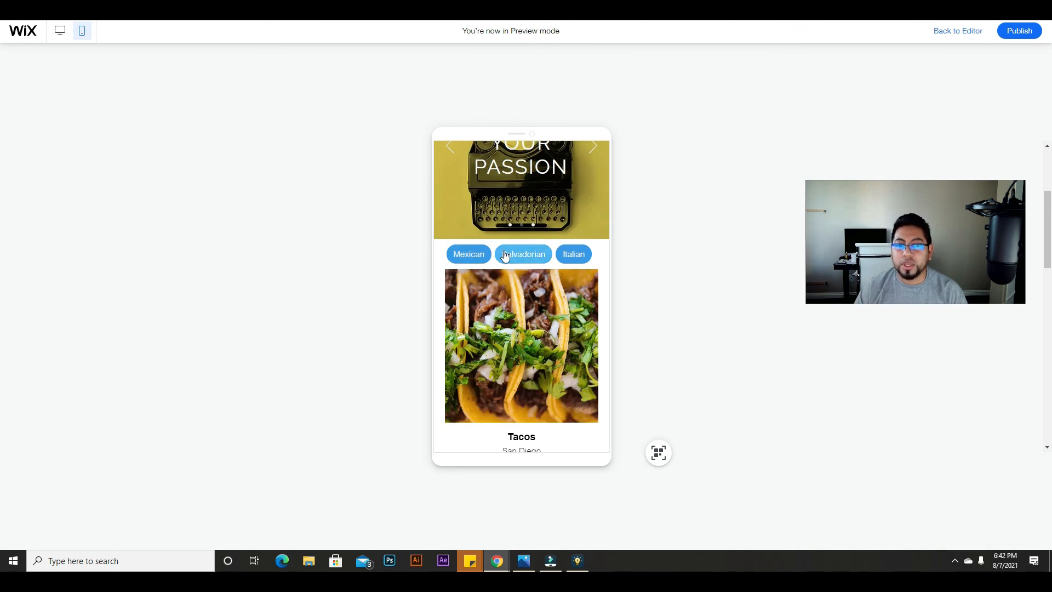
scroll(516, 305, down, 2)
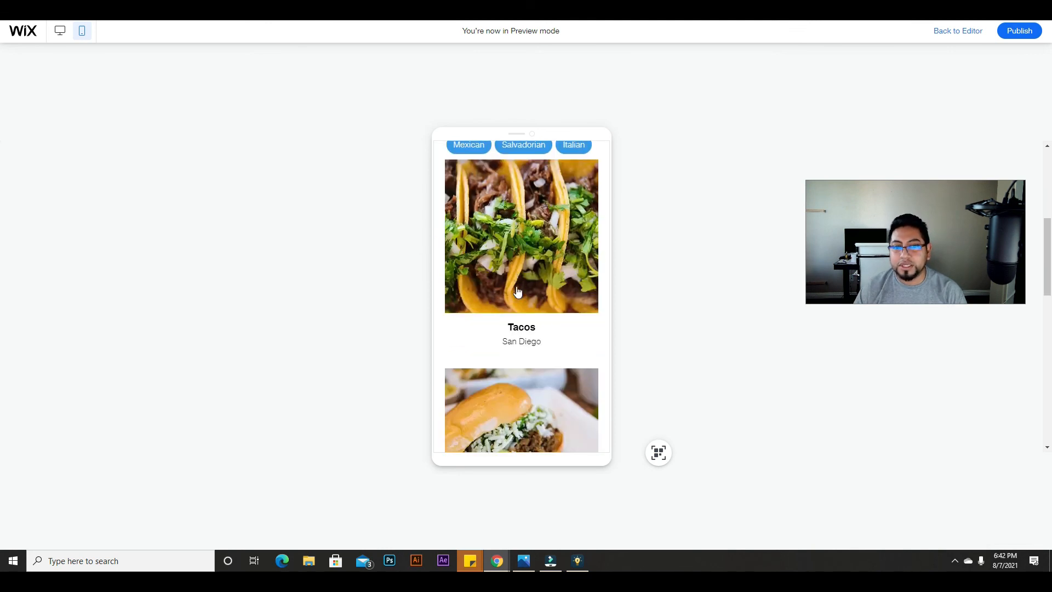
scroll(516, 305, up, 3)
click(528, 310)
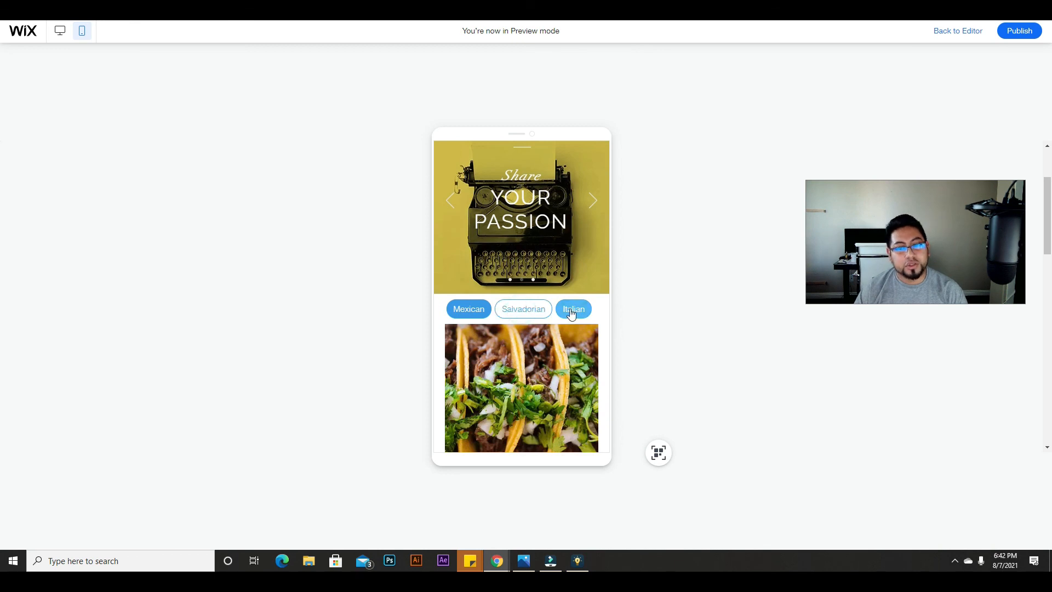
scroll(566, 309, down, 3)
scroll(559, 313, up, 5)
scroll(550, 331, down, 3)
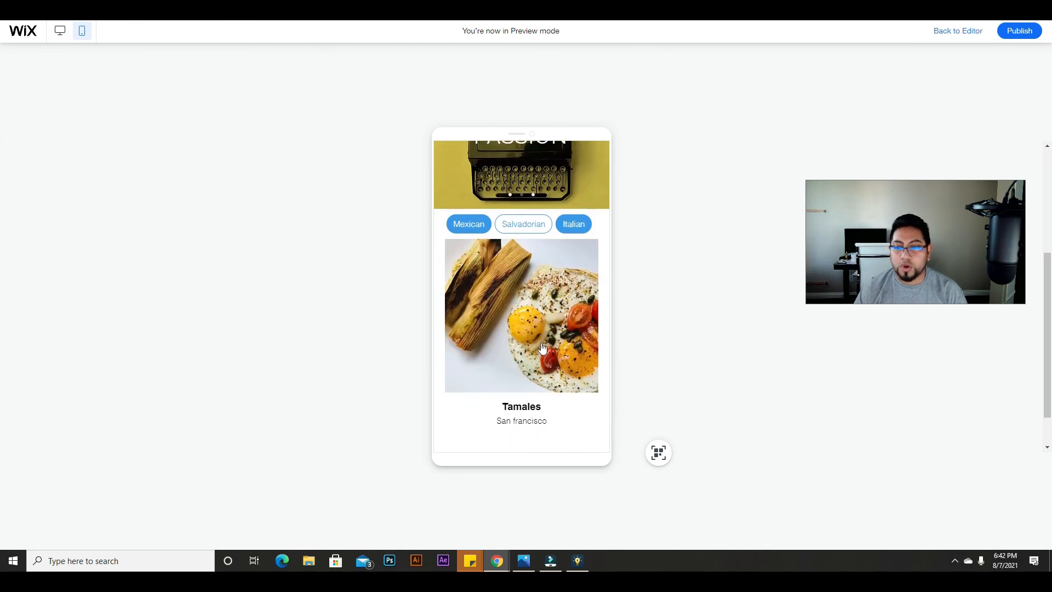
click(482, 231)
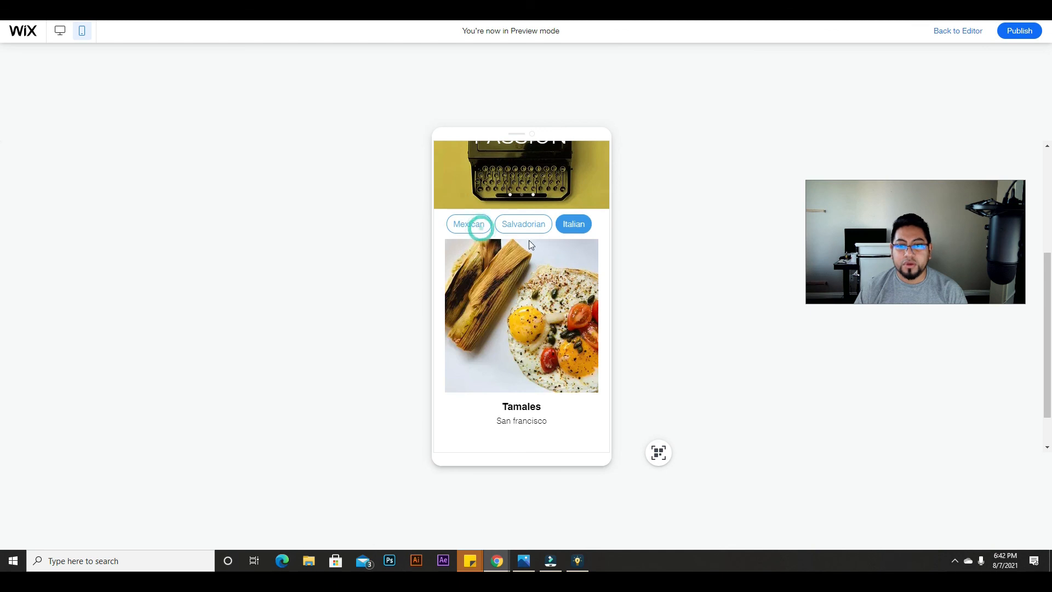
scroll(565, 267, down, 3)
scroll(559, 265, up, 3)
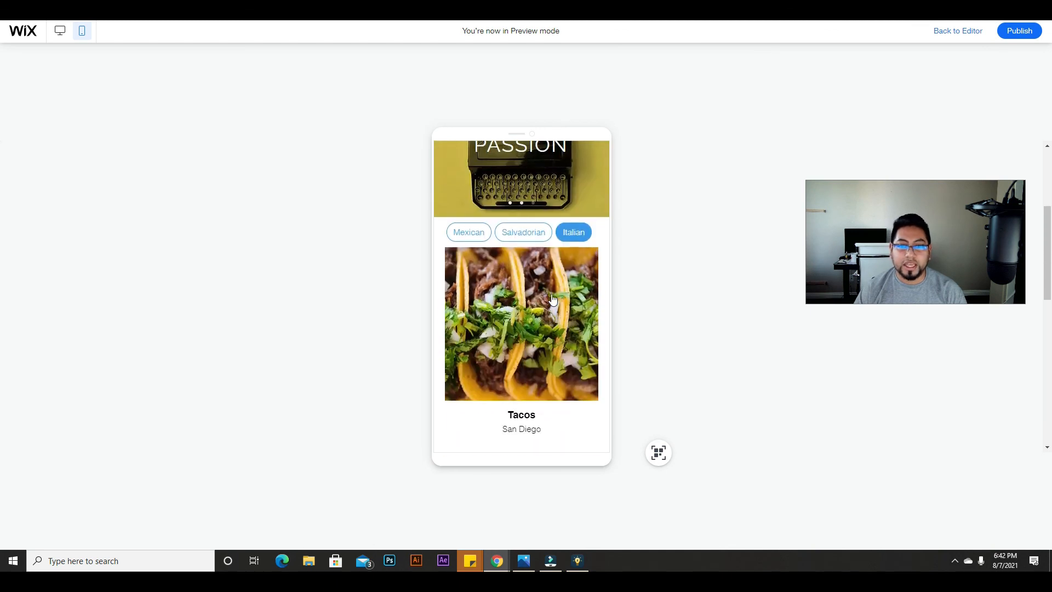
scroll(531, 278, down, 8)
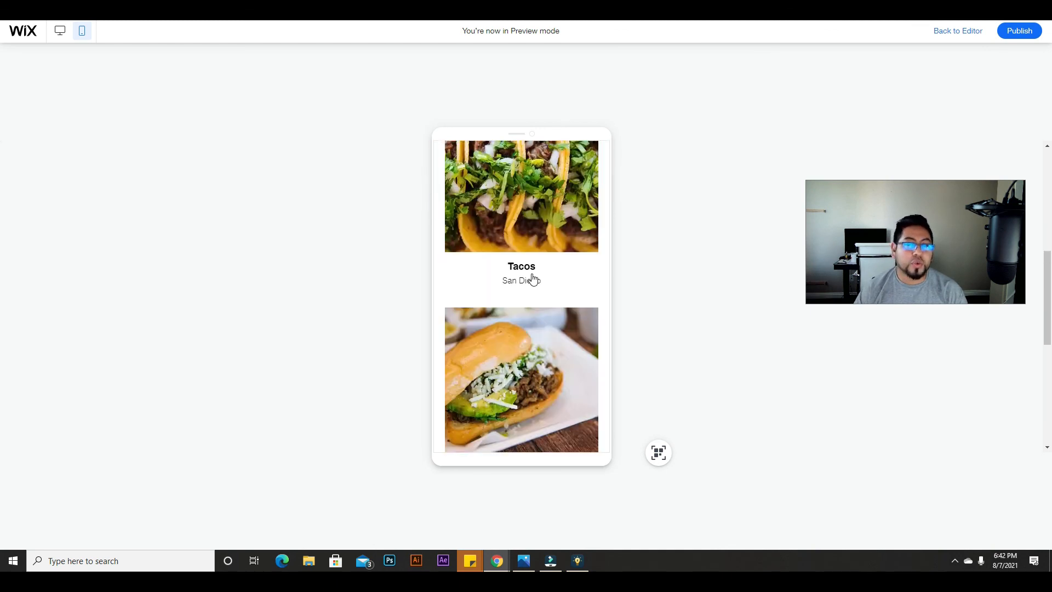
scroll(533, 282, up, 10)
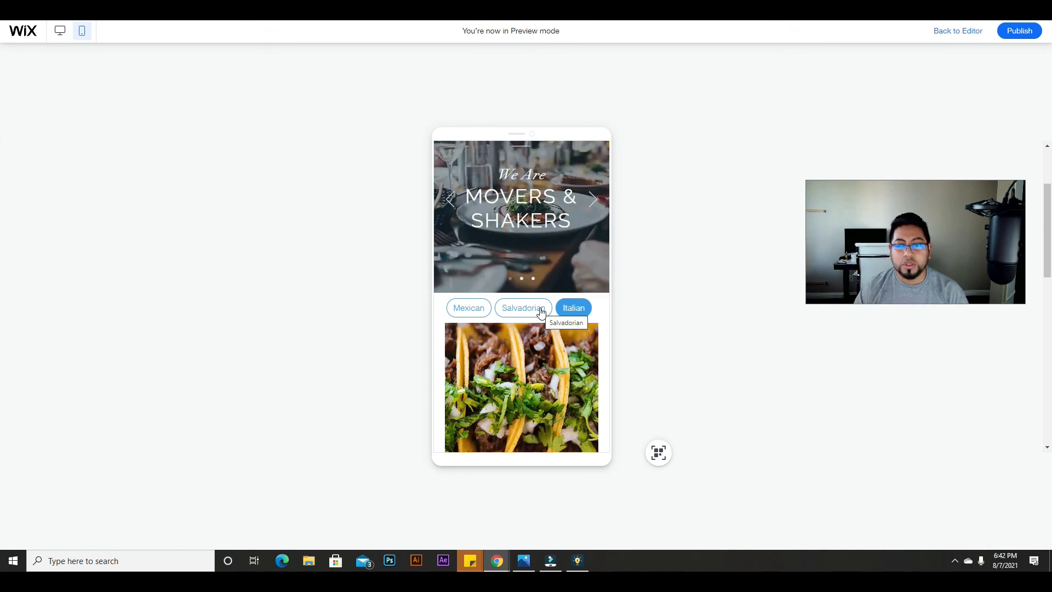
click(96, 216)
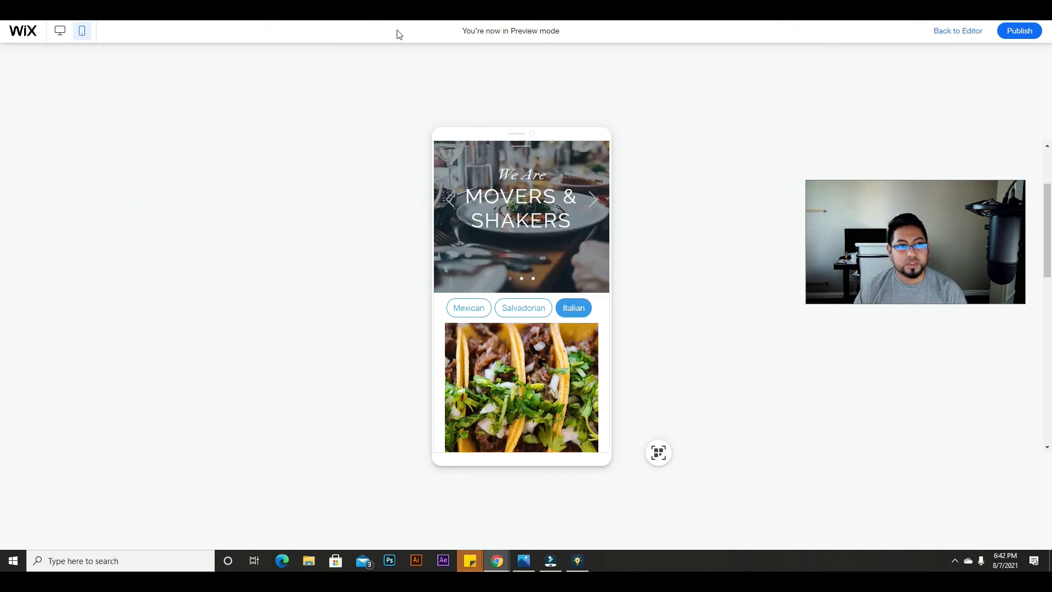